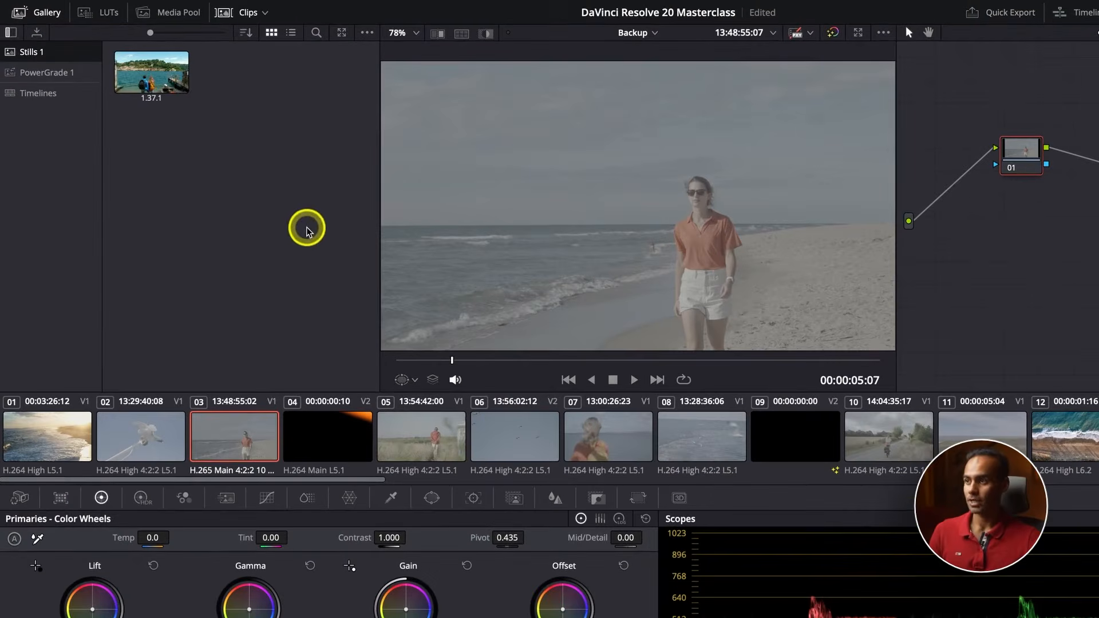
Hide the clip thumbnails and the stills gallery, and widen the node graph area beside the viewer
left_click(230, 14)
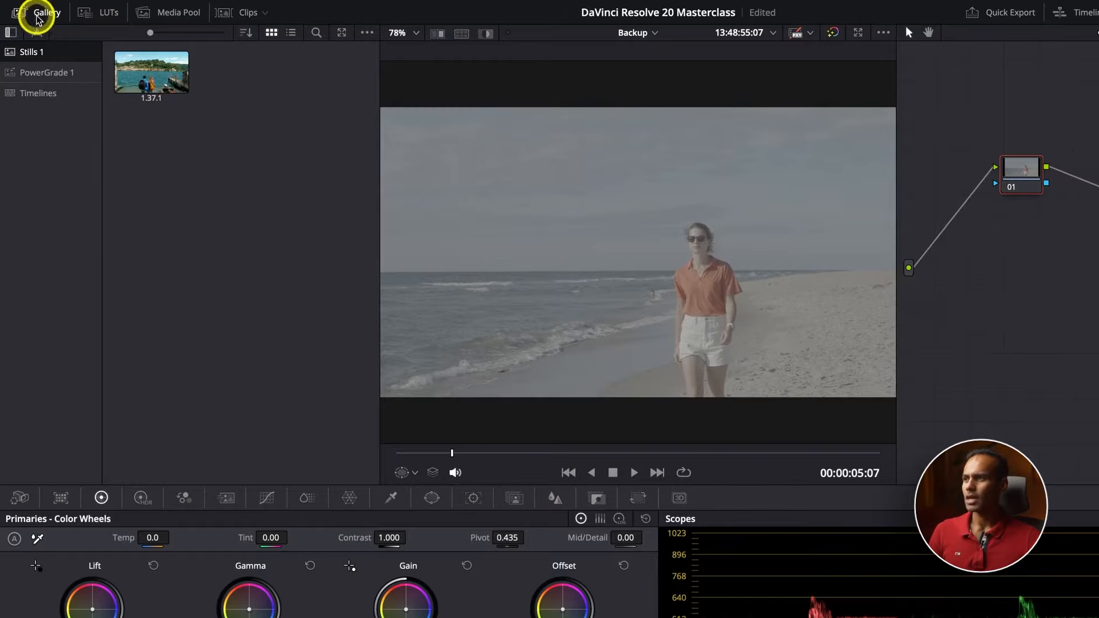
left_click(58, 14)
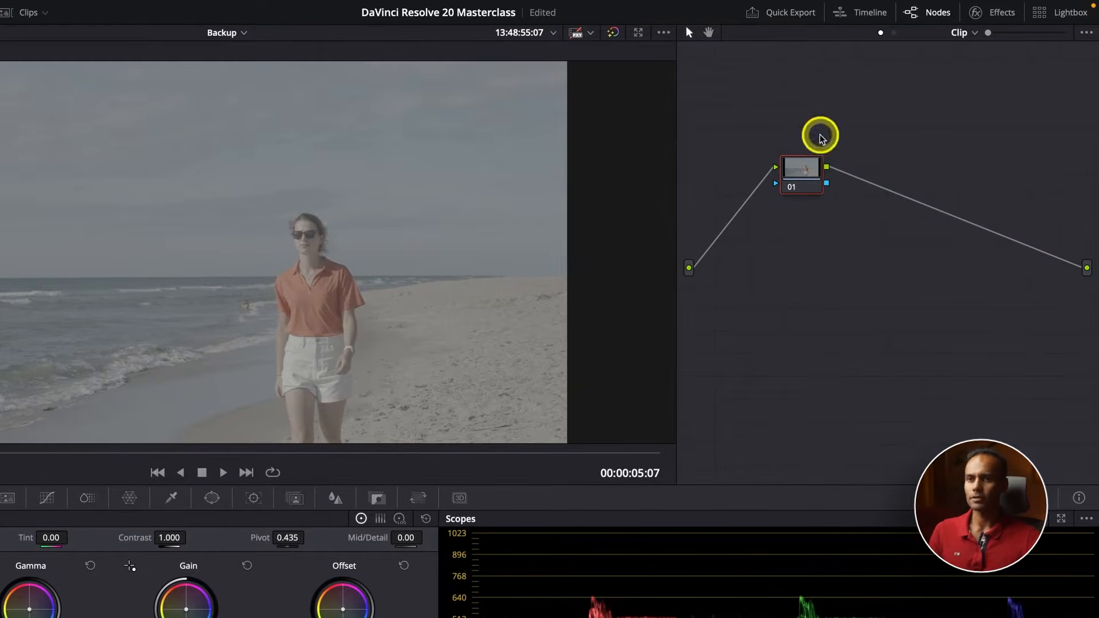
left_click_drag(677, 220, 537, 220)
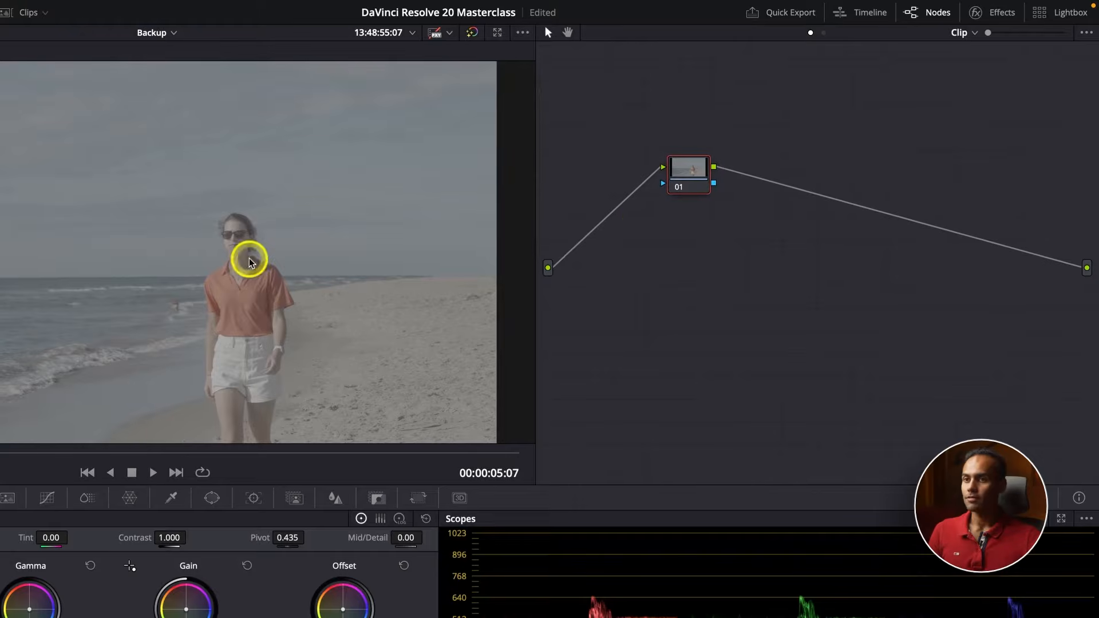
Move node 01 to the start of the node graph, add a serial node after it, and place node 02 near the graph's end
left_click_drag(692, 175, 612, 148)
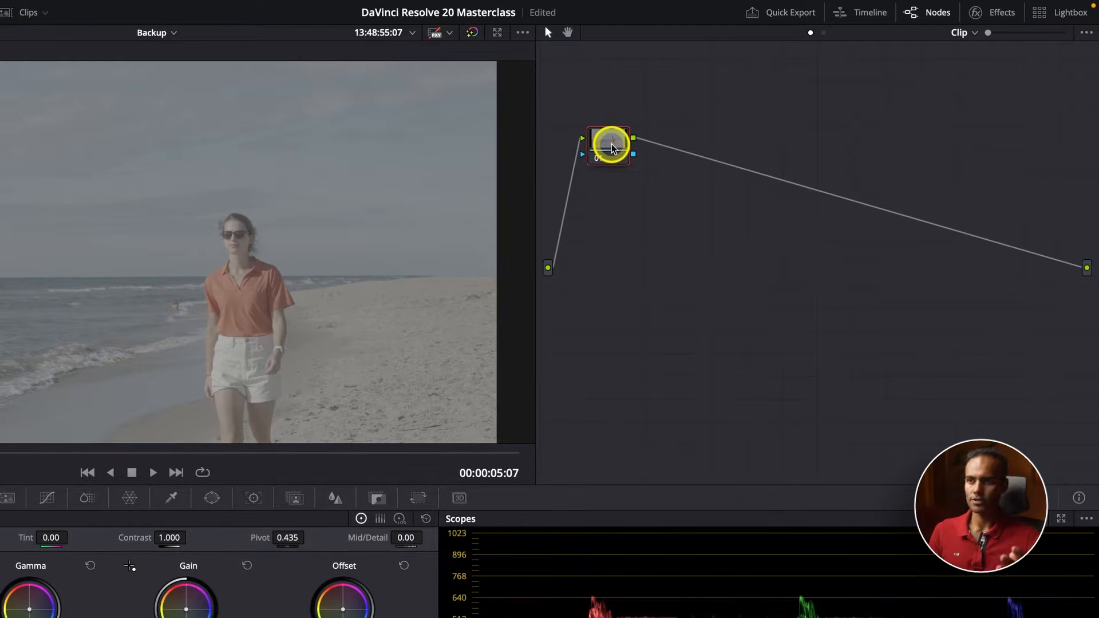
key("alt+s")
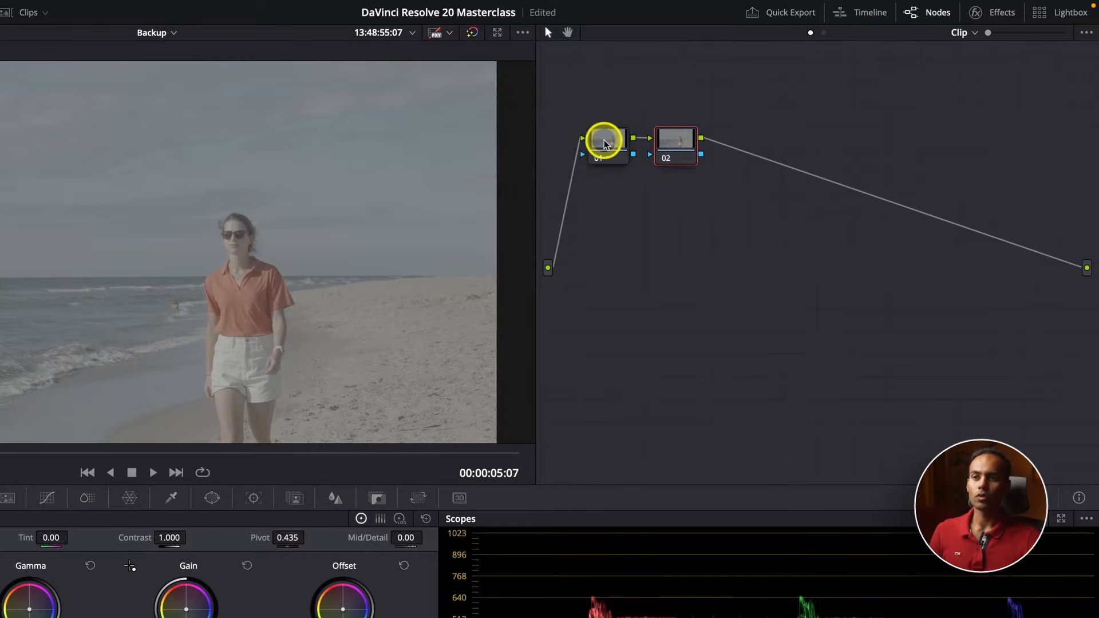
left_click_drag(601, 139, 585, 140)
left_click_drag(676, 146, 956, 144)
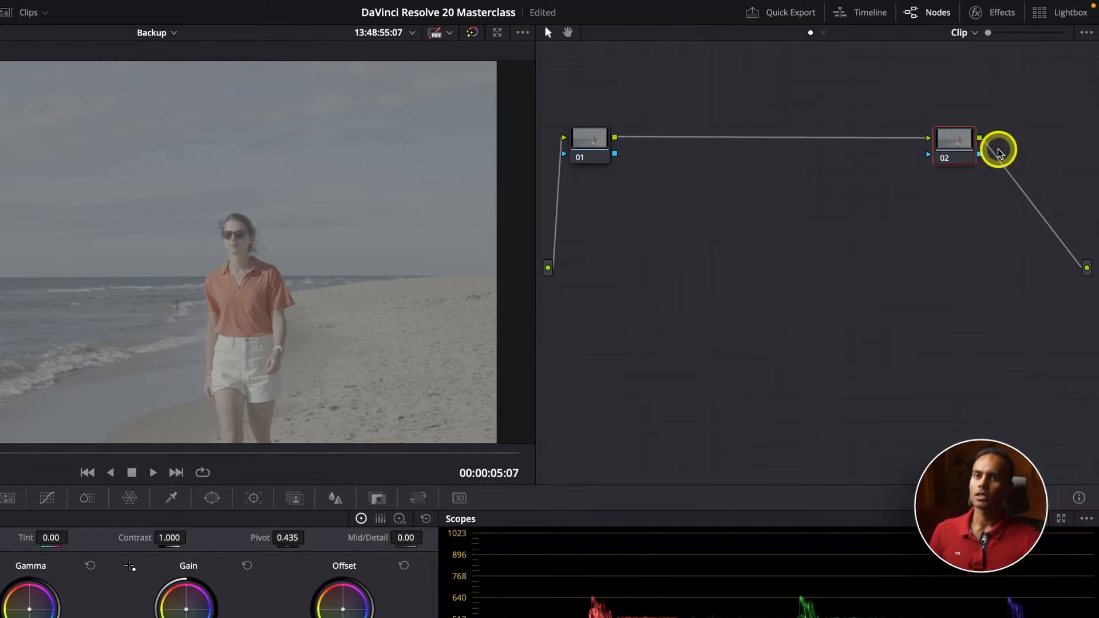
Add a serial node after node 02 and label it LUT
key("alt+s")
right_click(1023, 151)
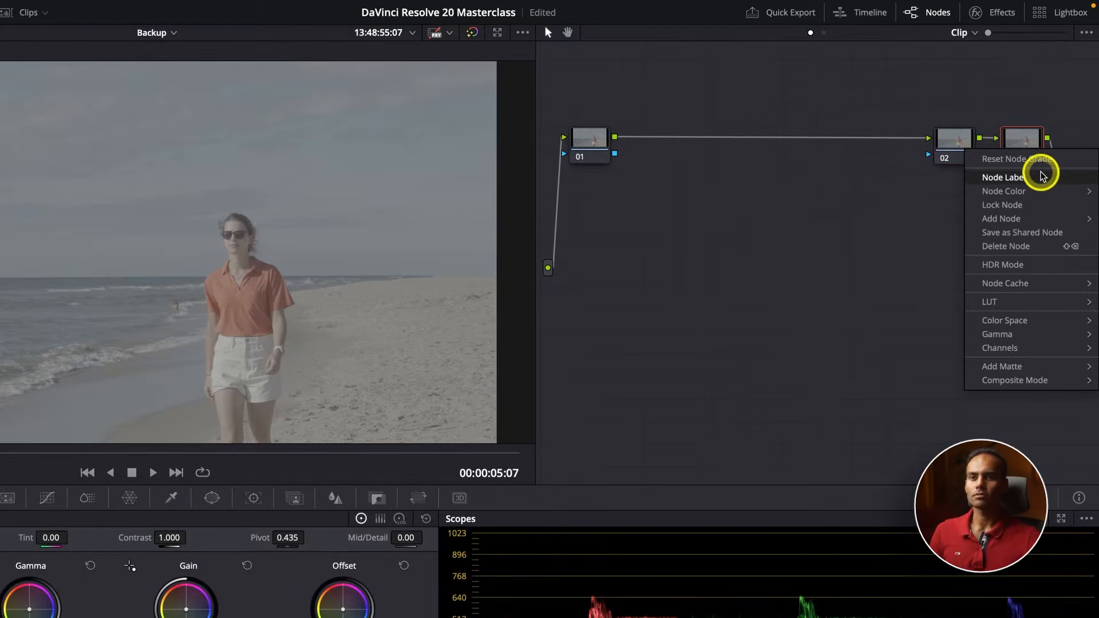
left_click(1042, 176)
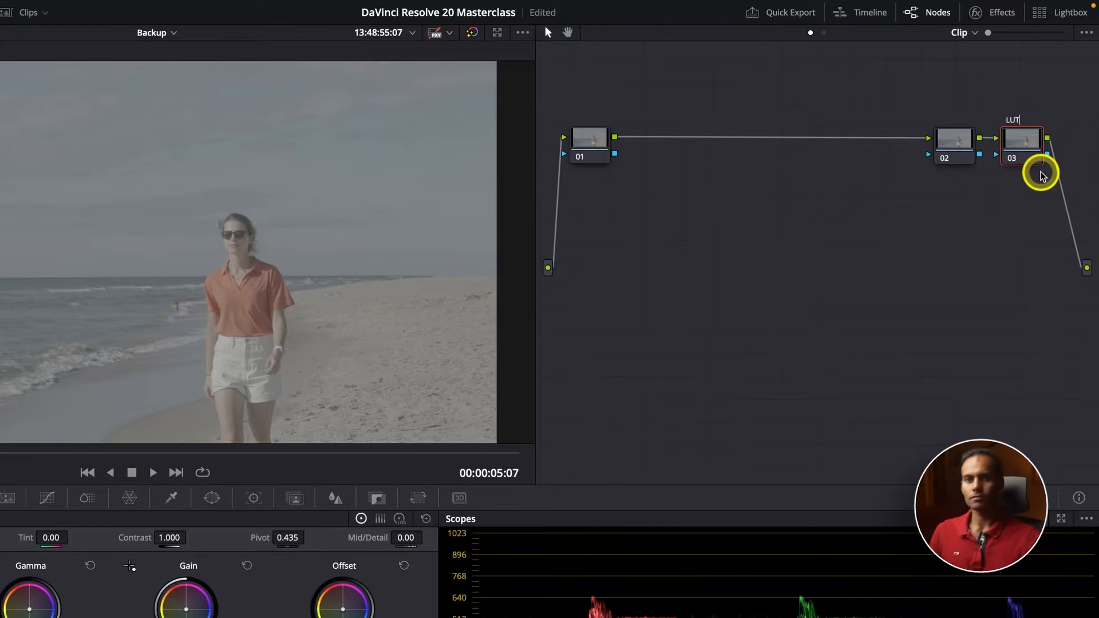
left_click(986, 254)
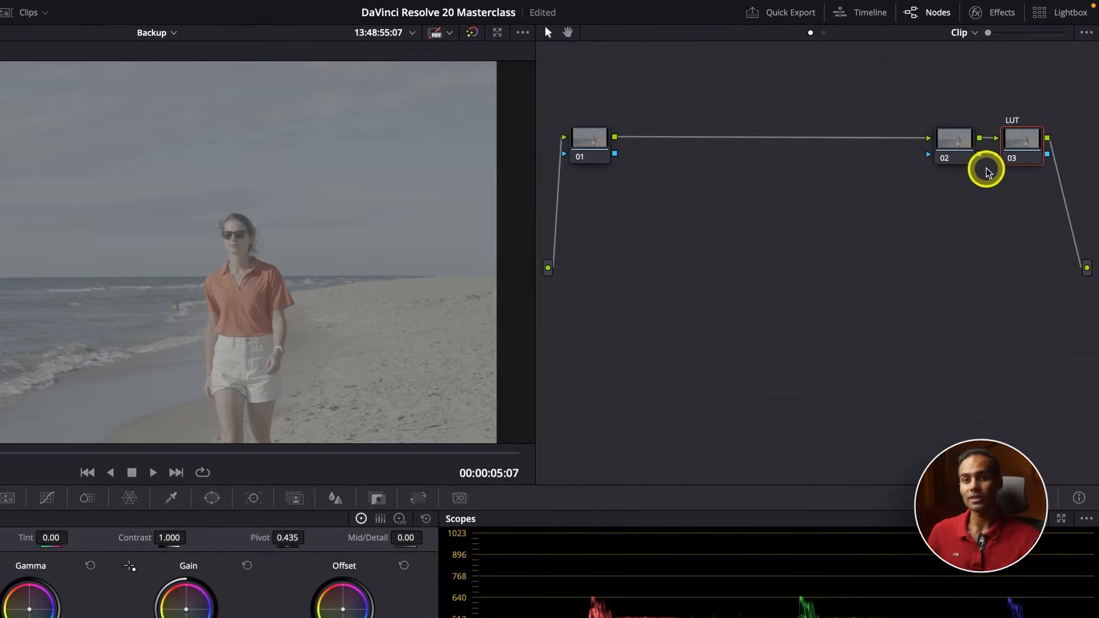
Apply the Color Space Transform effect to node 01
right_click(588, 144)
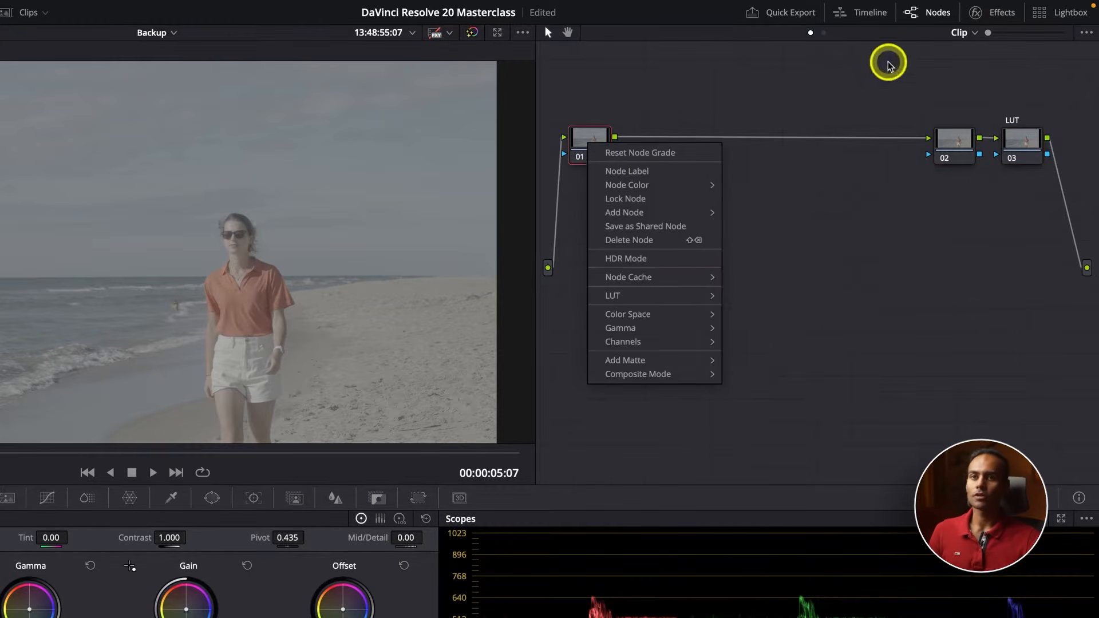
left_click(980, 14)
left_click(987, 12)
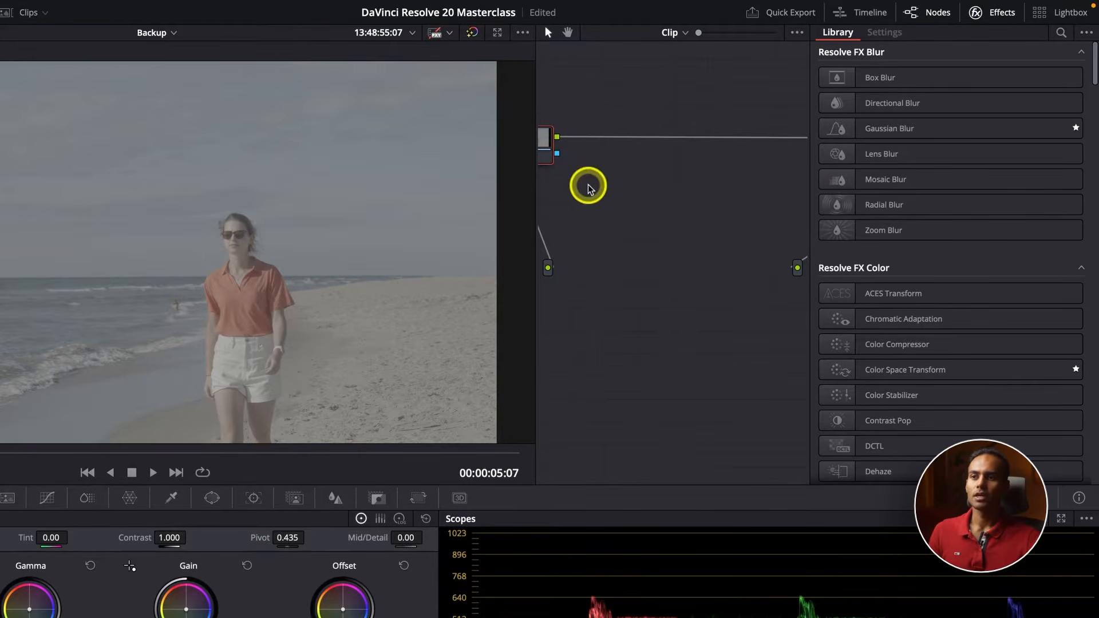
left_click_drag(547, 143, 609, 142)
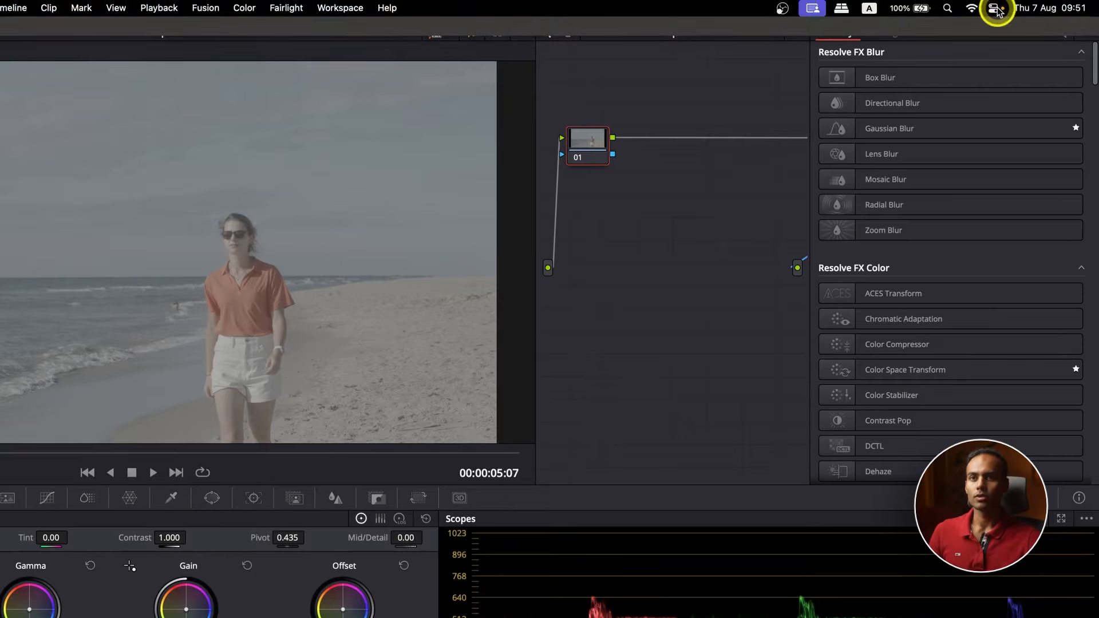
left_click_drag(916, 369, 590, 139)
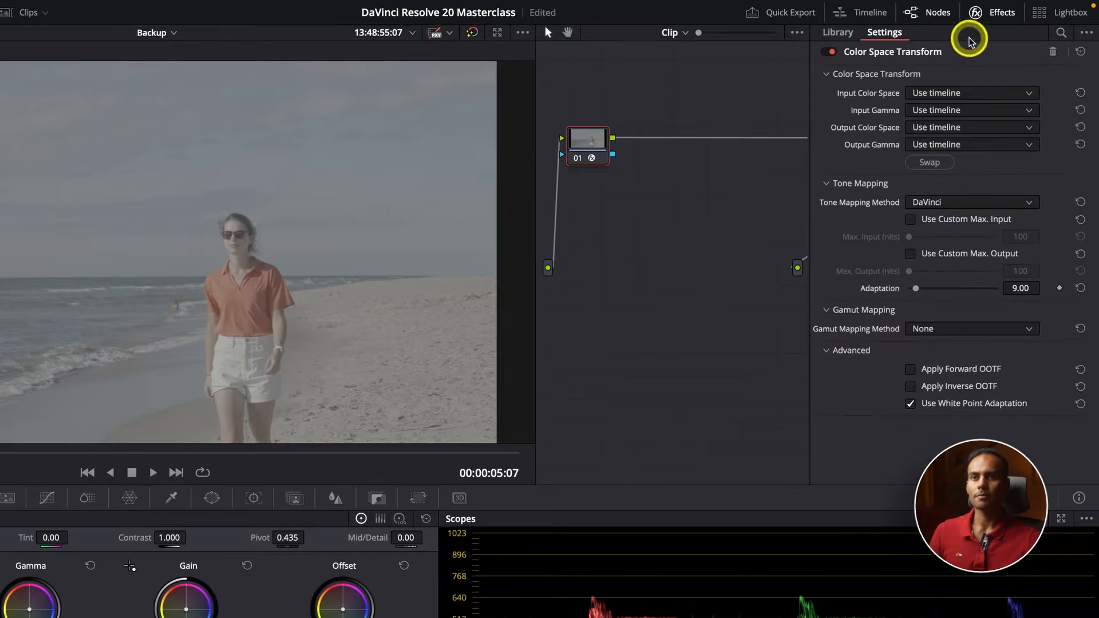
Apply the Color Space Transform effect to node 02 and place nodes 01 and 02 back at opposite ends of the graph, before LUT
left_click(990, 13)
left_click_drag(954, 145, 673, 253)
left_click(1001, 16)
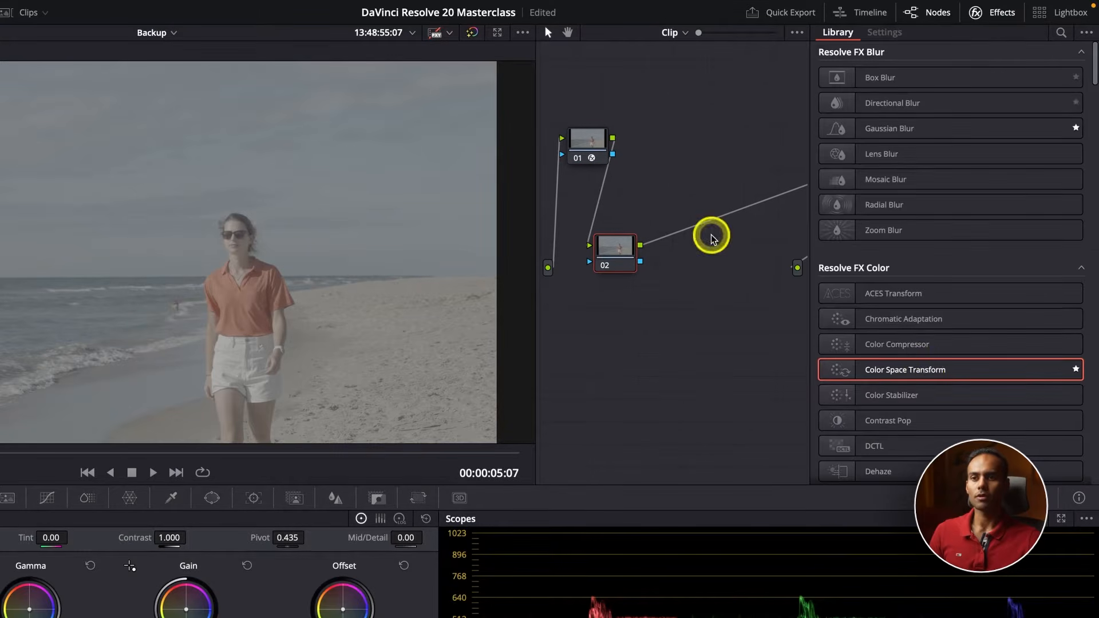
left_click_drag(924, 373, 619, 253)
left_click(977, 17)
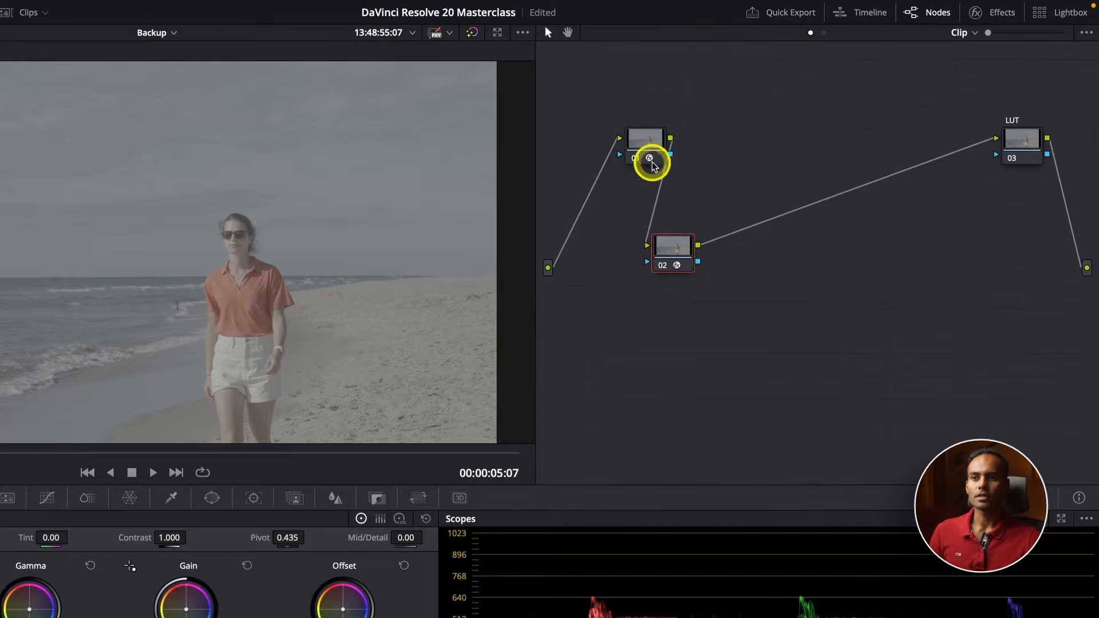
left_click_drag(650, 158, 590, 148)
left_click_drag(663, 252, 941, 146)
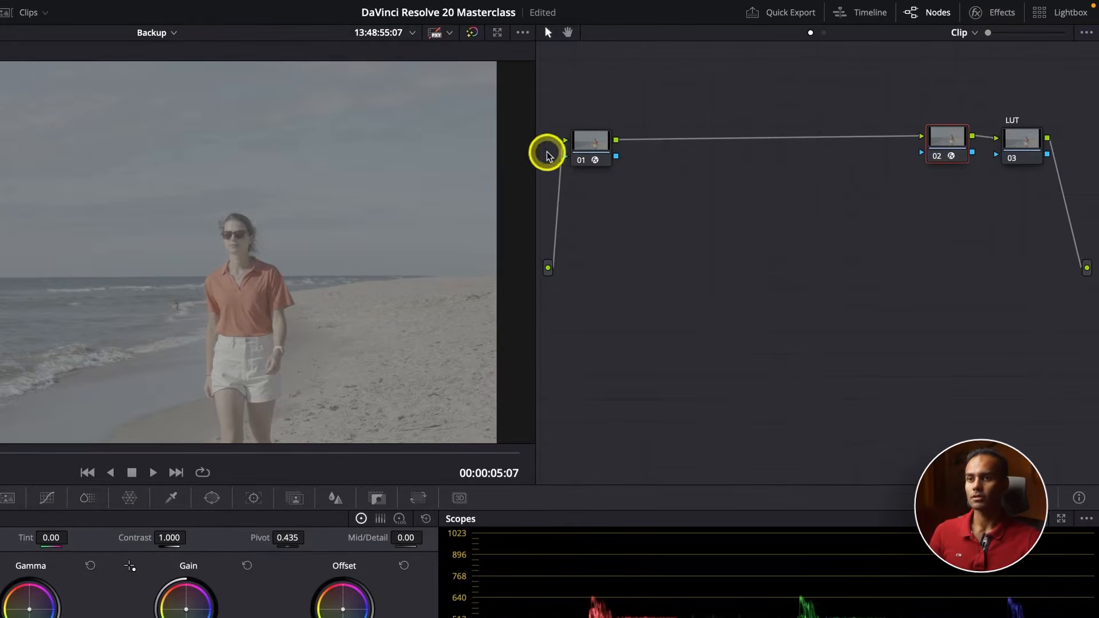
Label node 01 as CST 1 and node 02 as CST 2
right_click(589, 148)
left_click(614, 177)
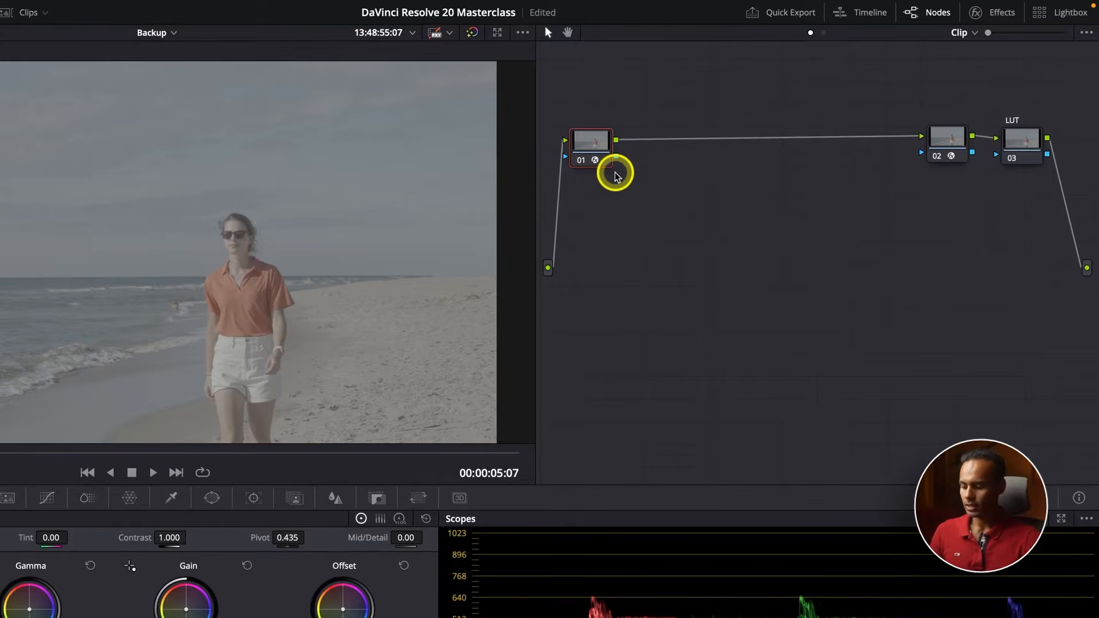
type("CST 1")
key("Return")
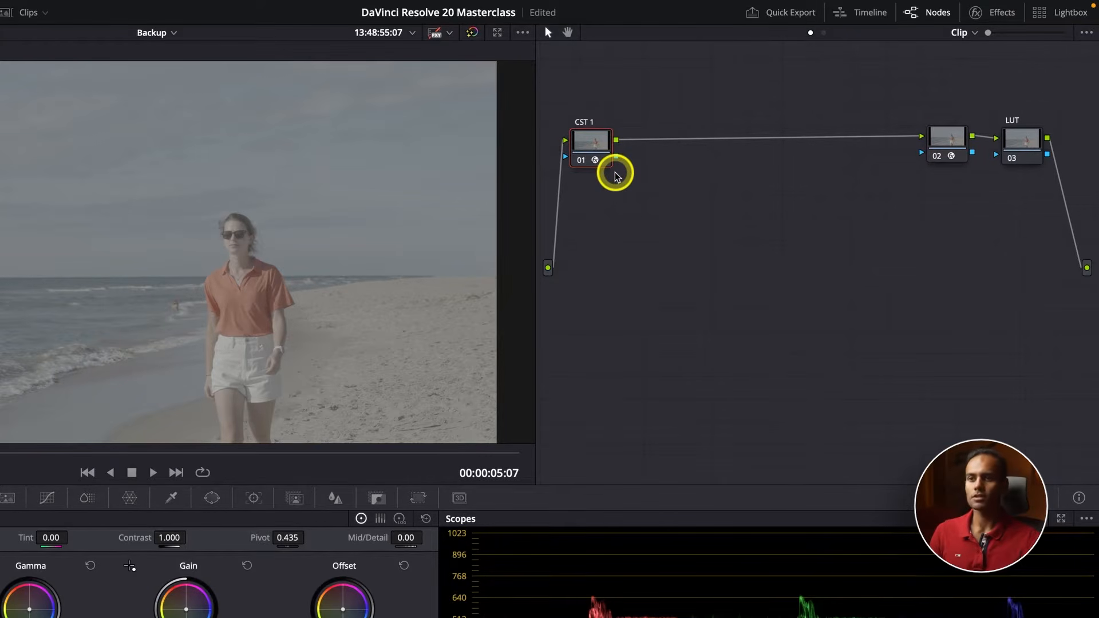
right_click(951, 140)
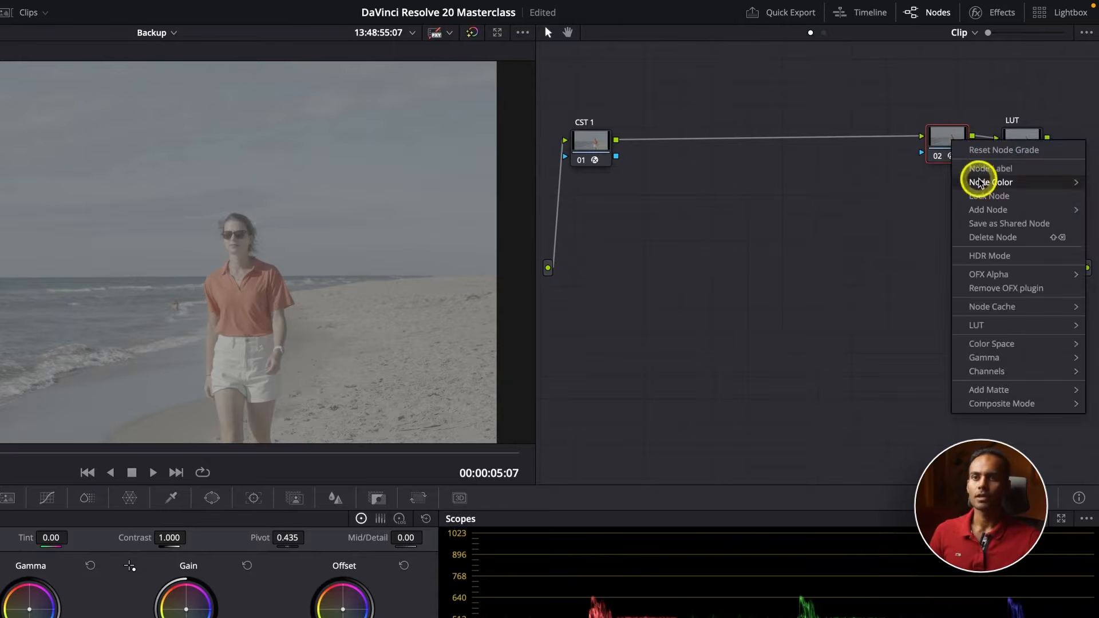
left_click(980, 172)
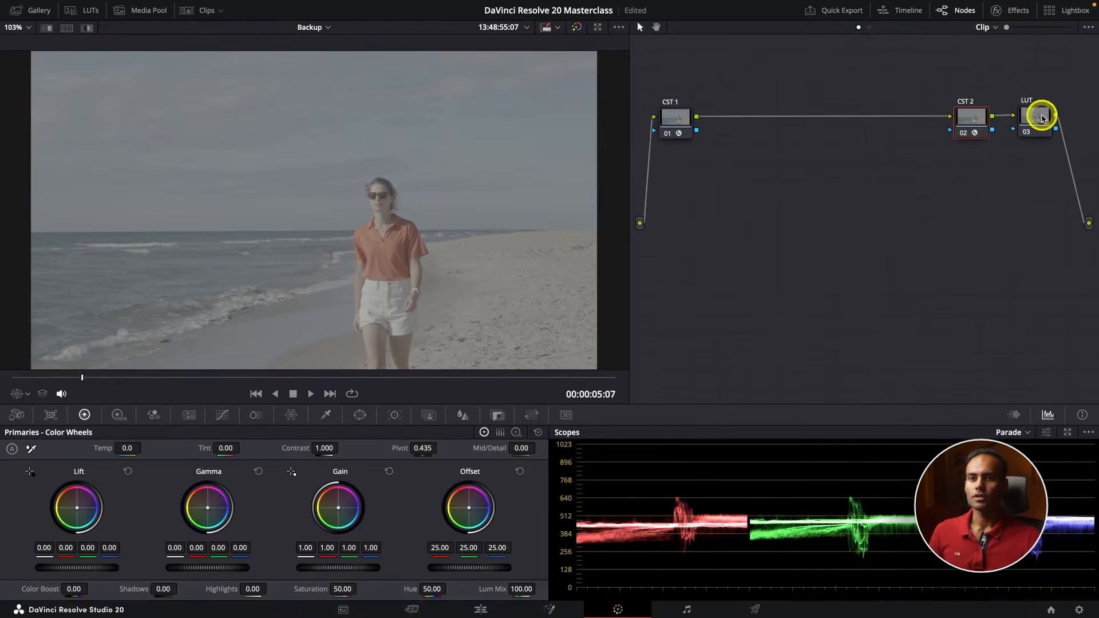
left_click_drag(1042, 118, 1043, 120)
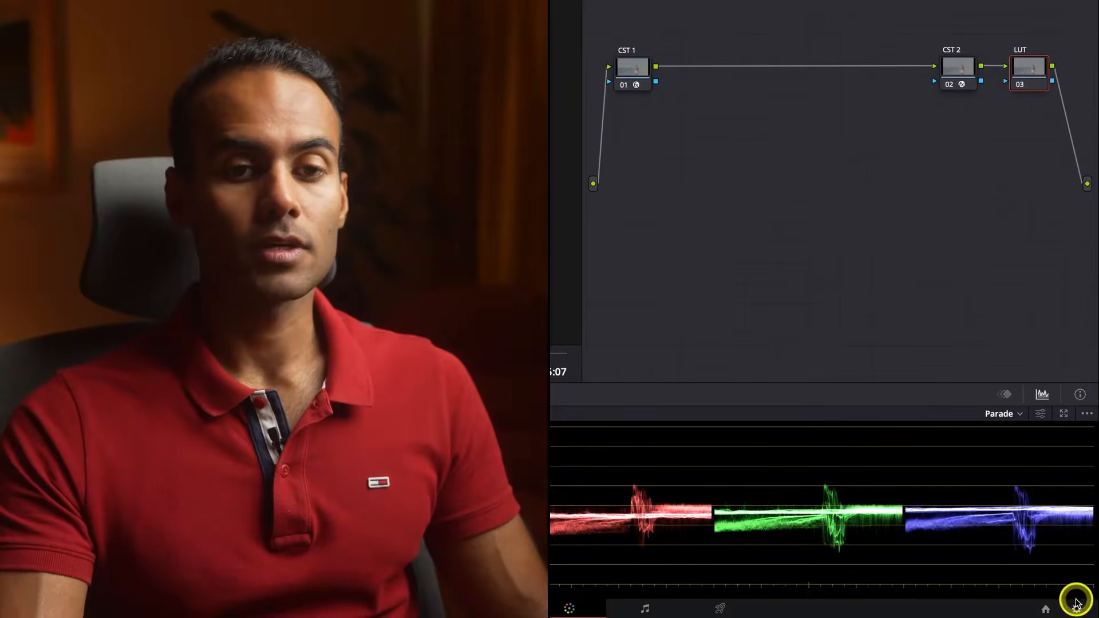
Check the project's color management settings with Rec.709-A picked as the output color space, and close them without saving
left_click(1079, 609)
left_click(614, 118)
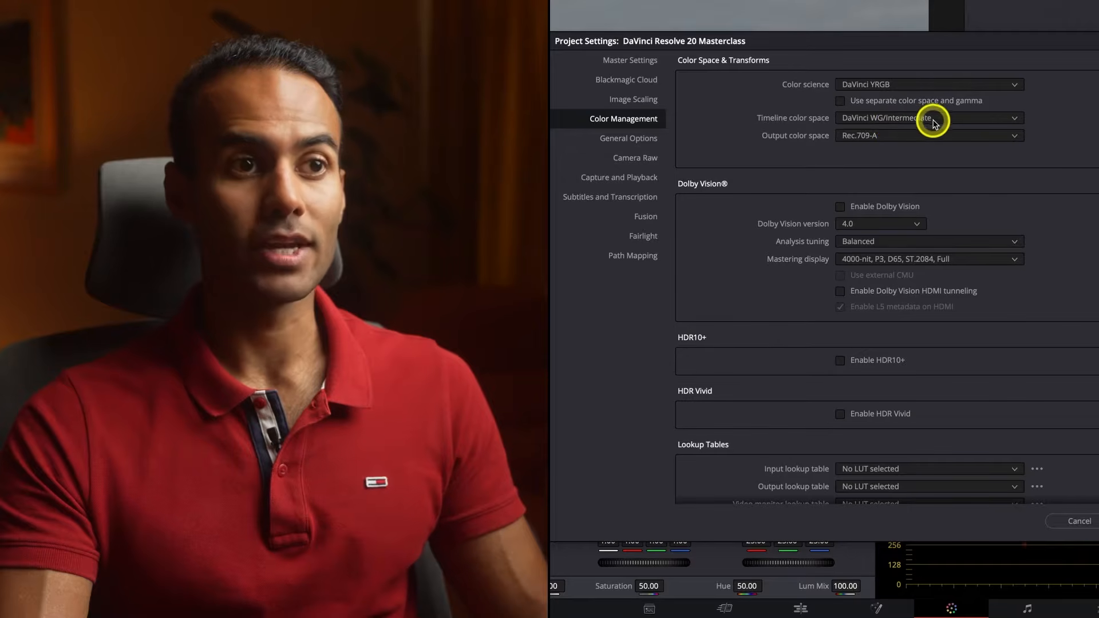
left_click(979, 135)
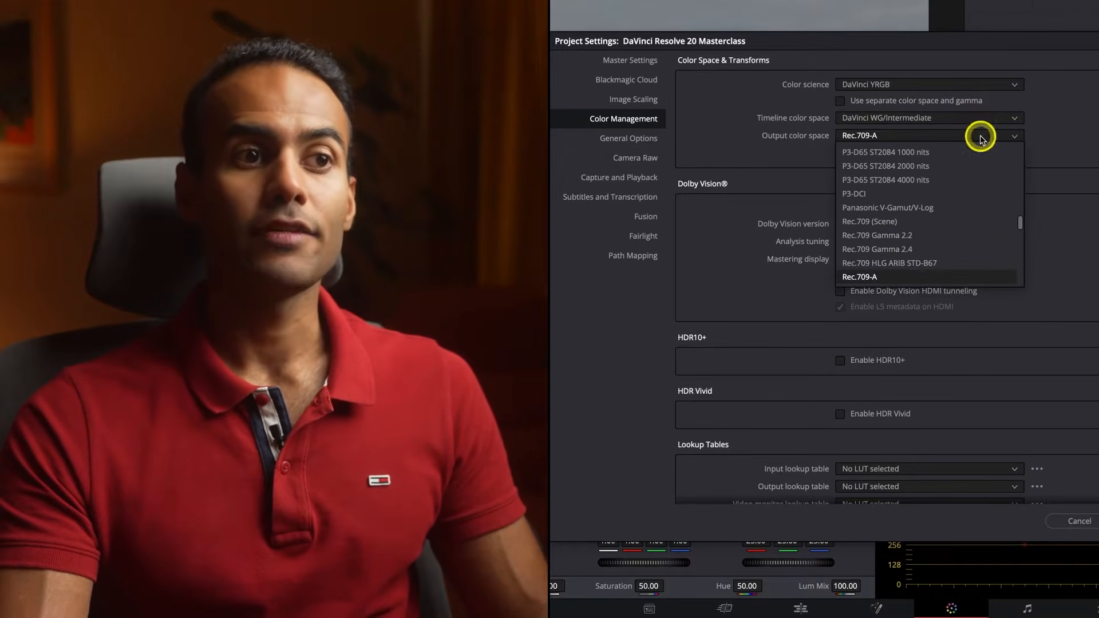
left_click(901, 276)
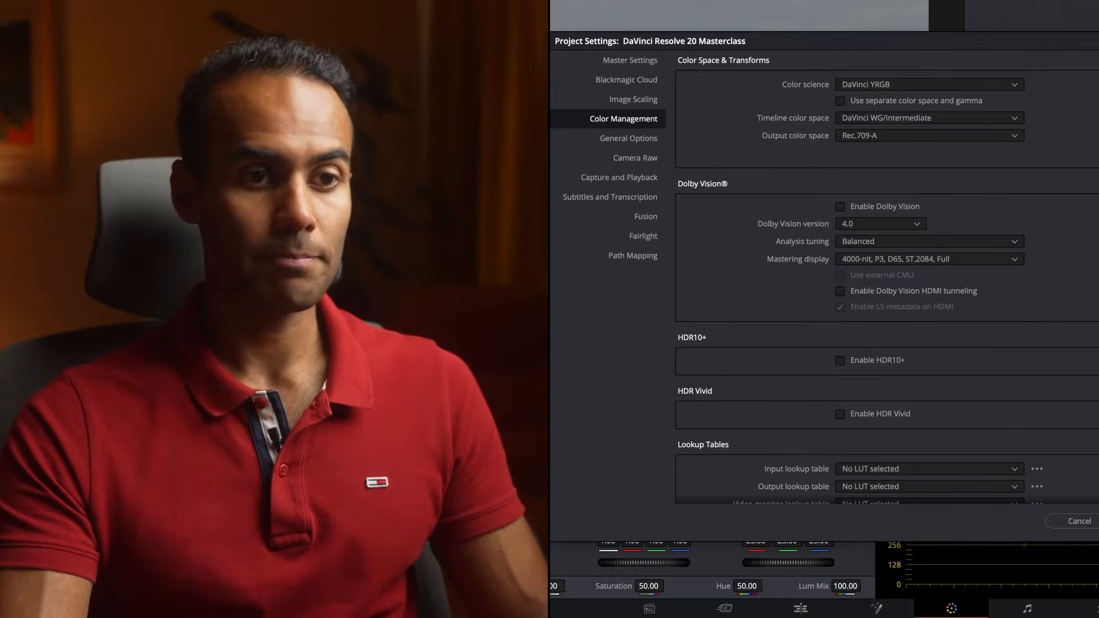
left_click(1087, 521)
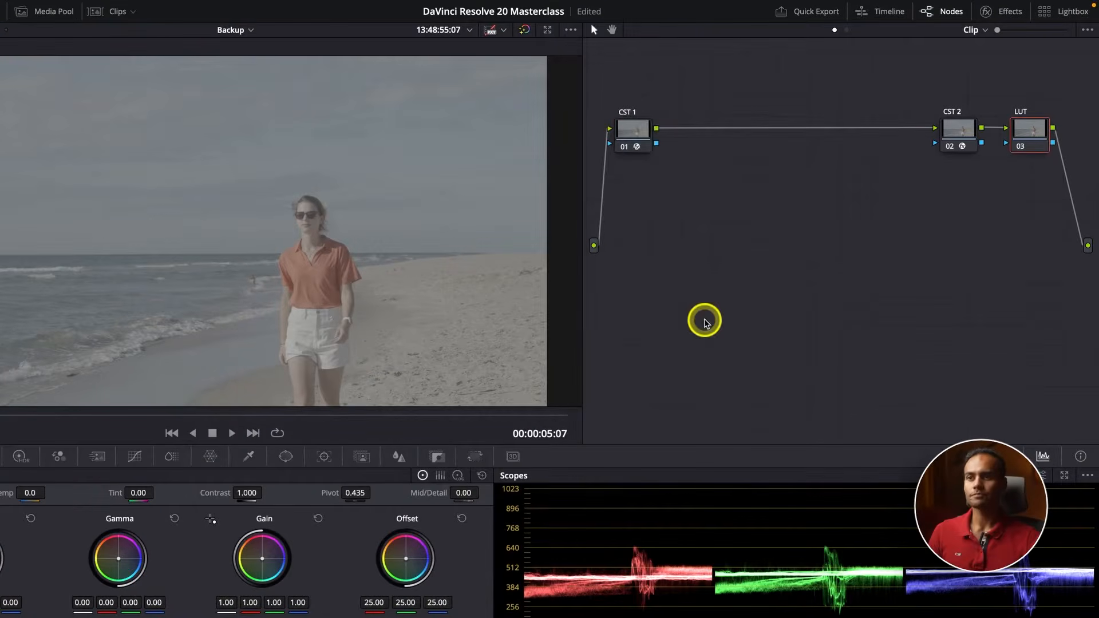
Set the input color space of the CST 1 node's Color Space Transform to Sony S-Gamut3.Cine
left_click(641, 135)
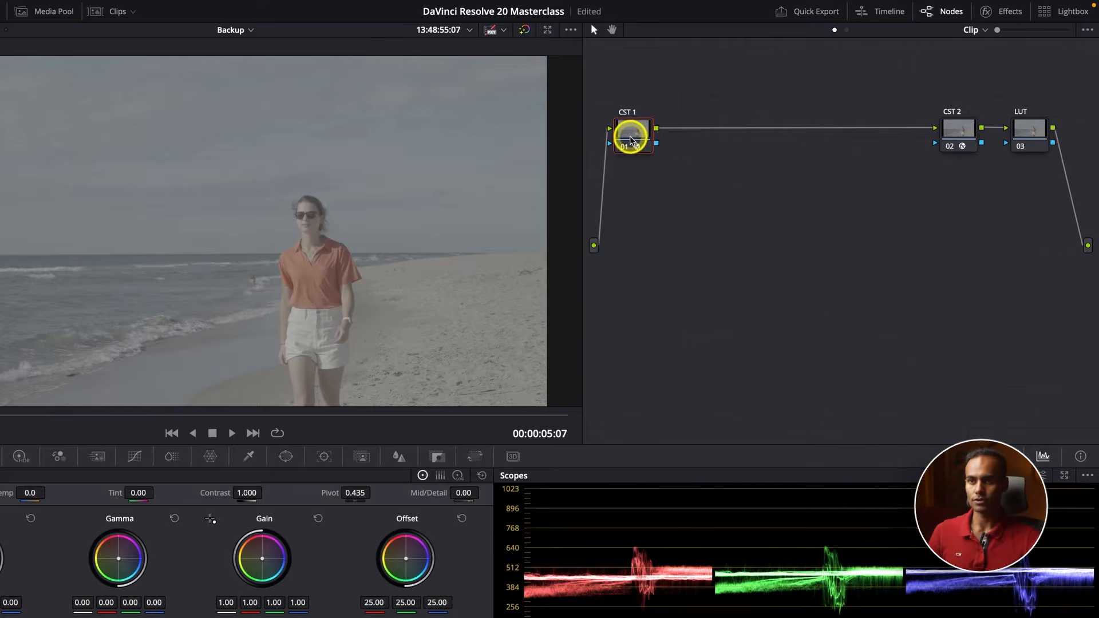
left_click(994, 12)
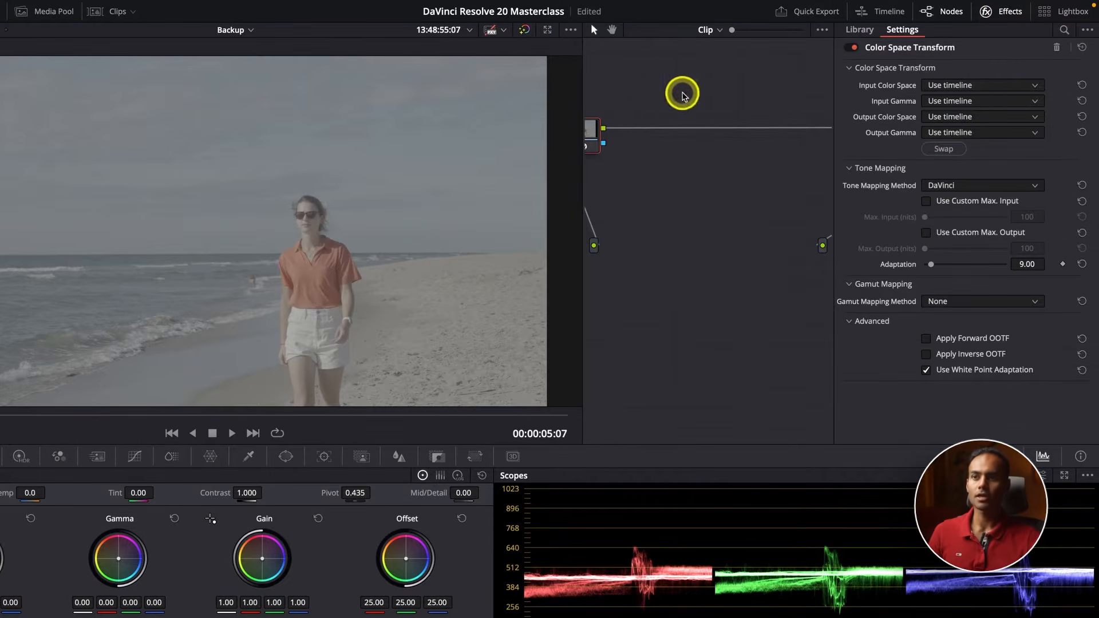
left_click_drag(595, 128, 624, 130)
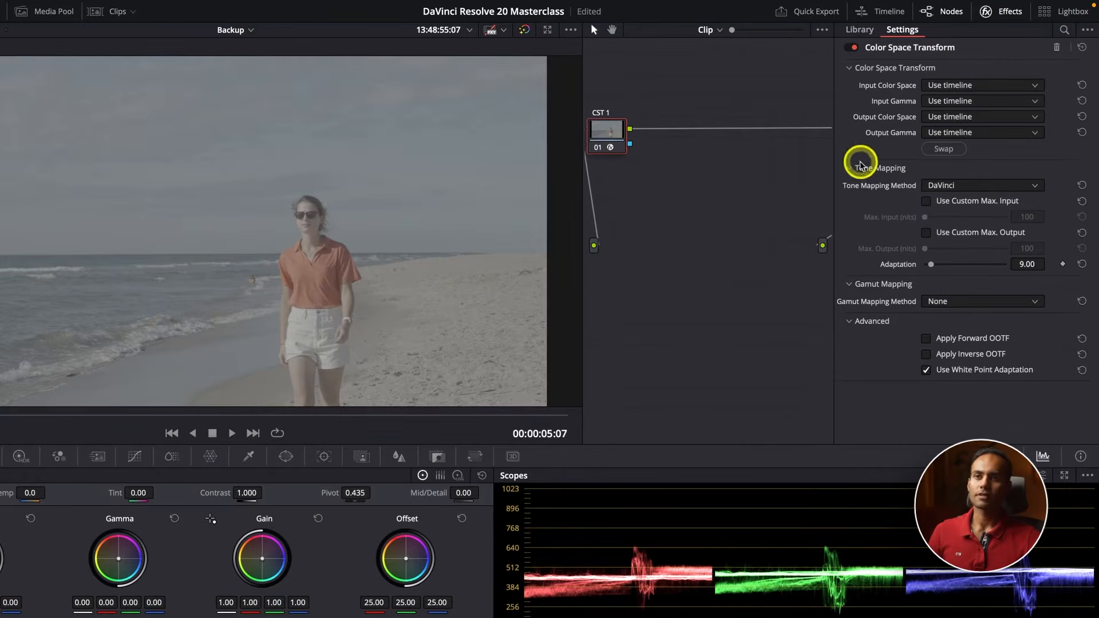
left_click(860, 30)
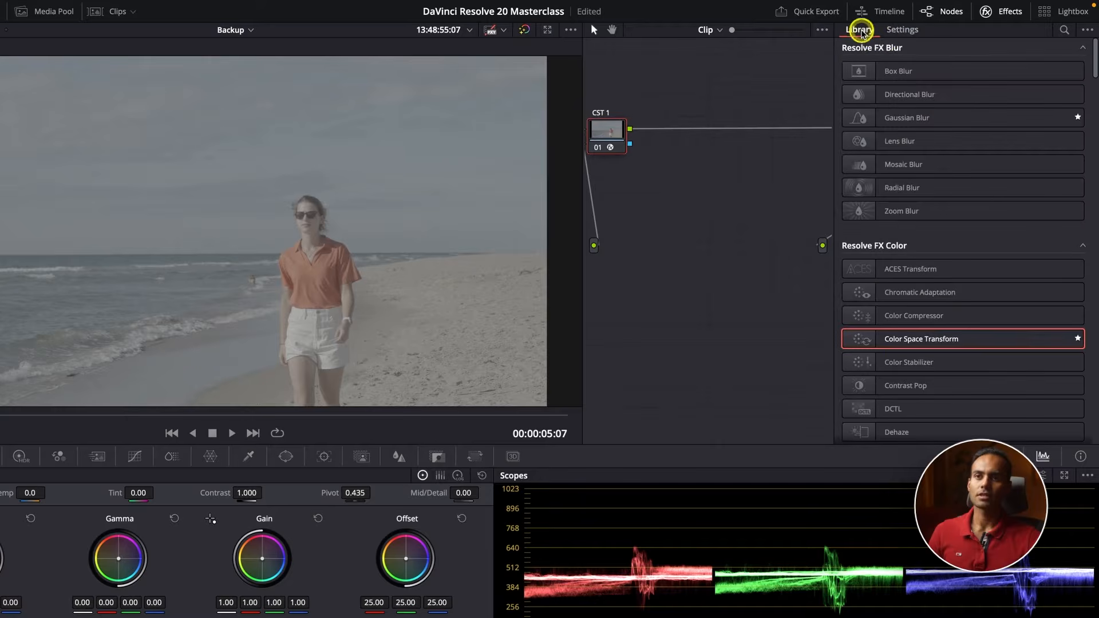
left_click(897, 30)
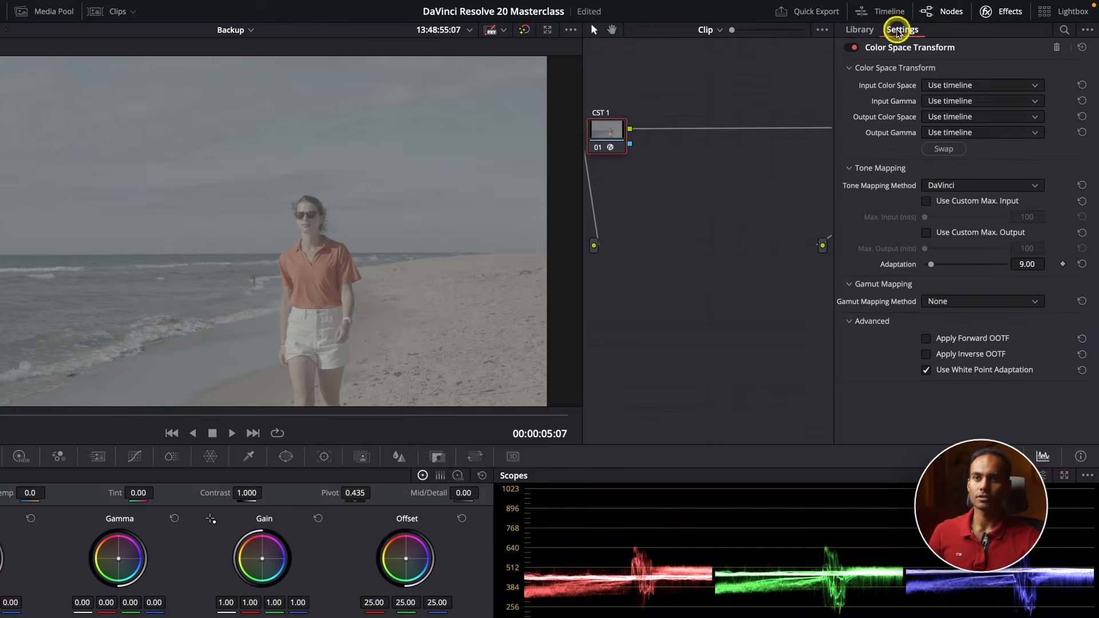
left_click(972, 86)
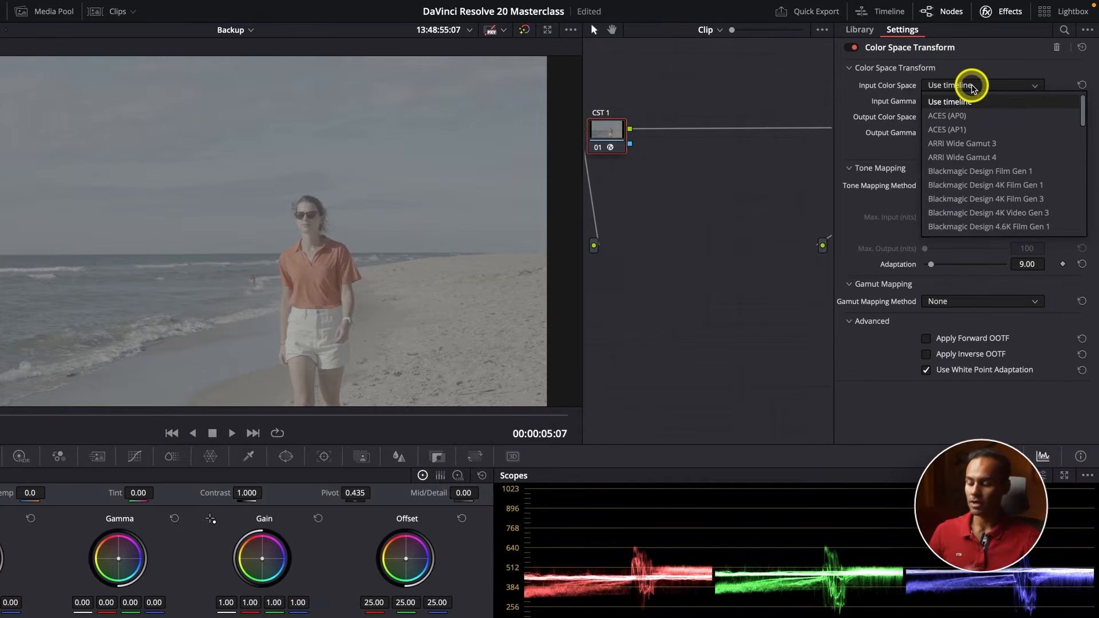
type("so")
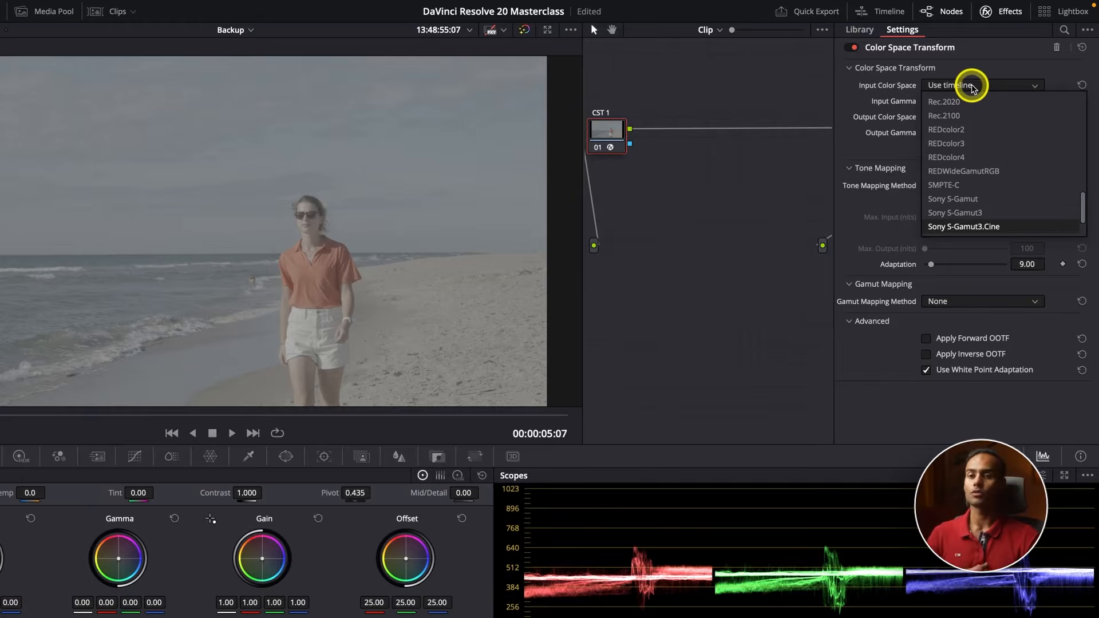
key("Return")
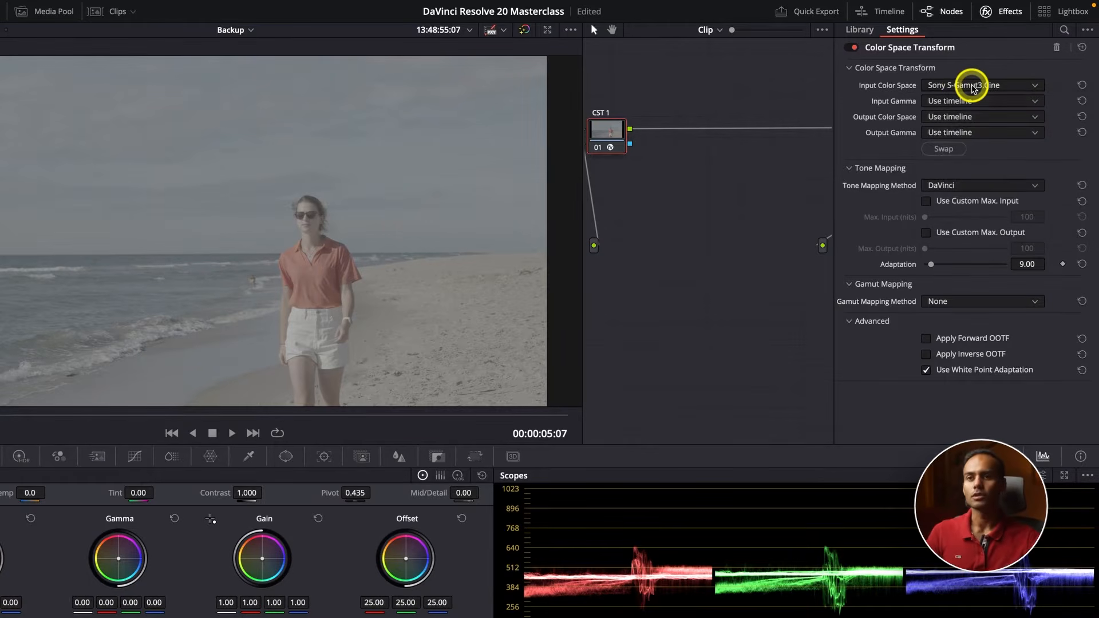
Set the input gamma of the CST 1 node's Color Space Transform to Sony S-Log3
left_click_drag(613, 133, 628, 131)
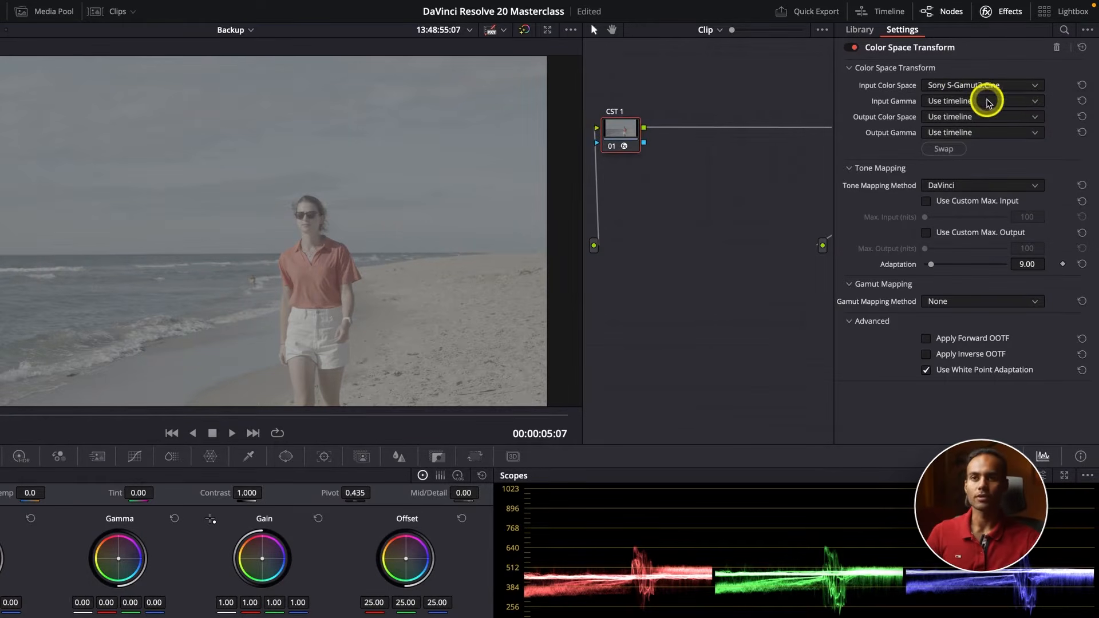
left_click(987, 104)
type("so")
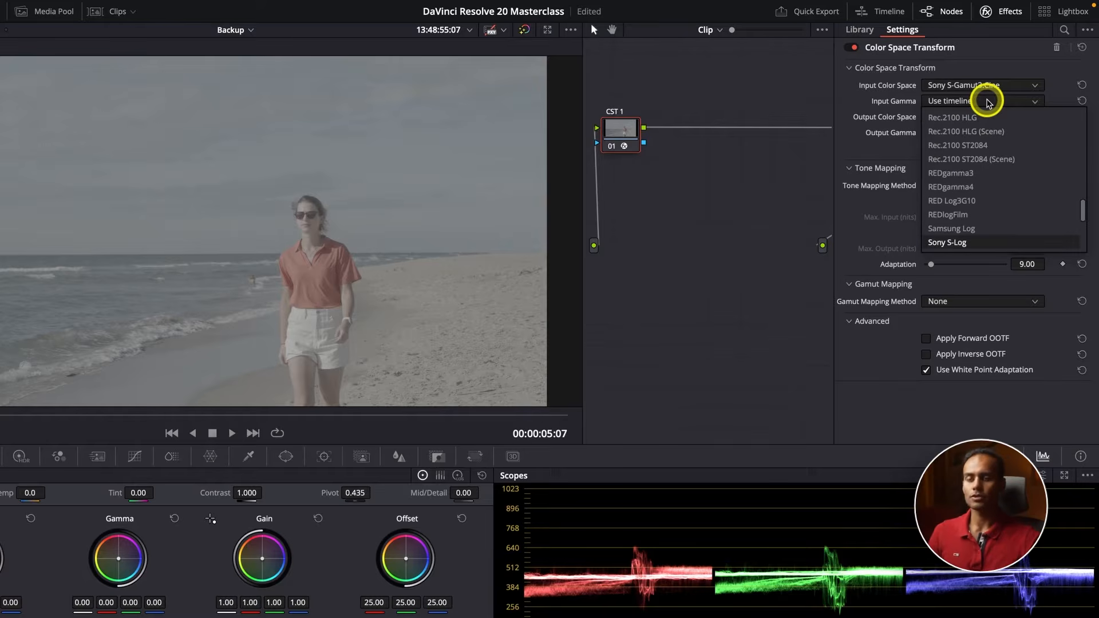
key("Down")
key("Down")
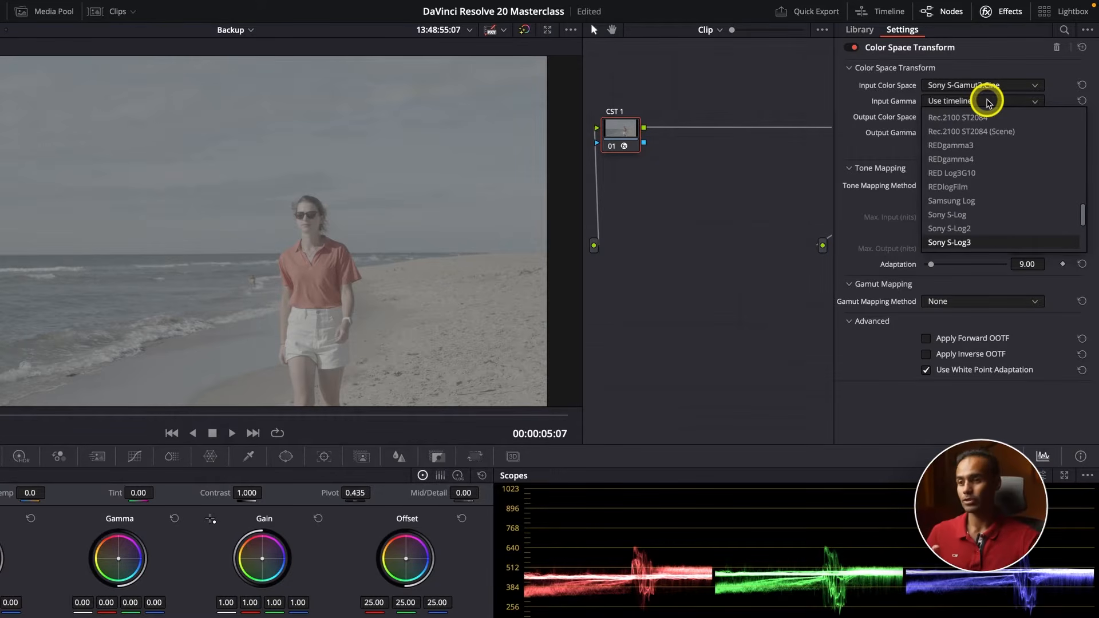
key("Return")
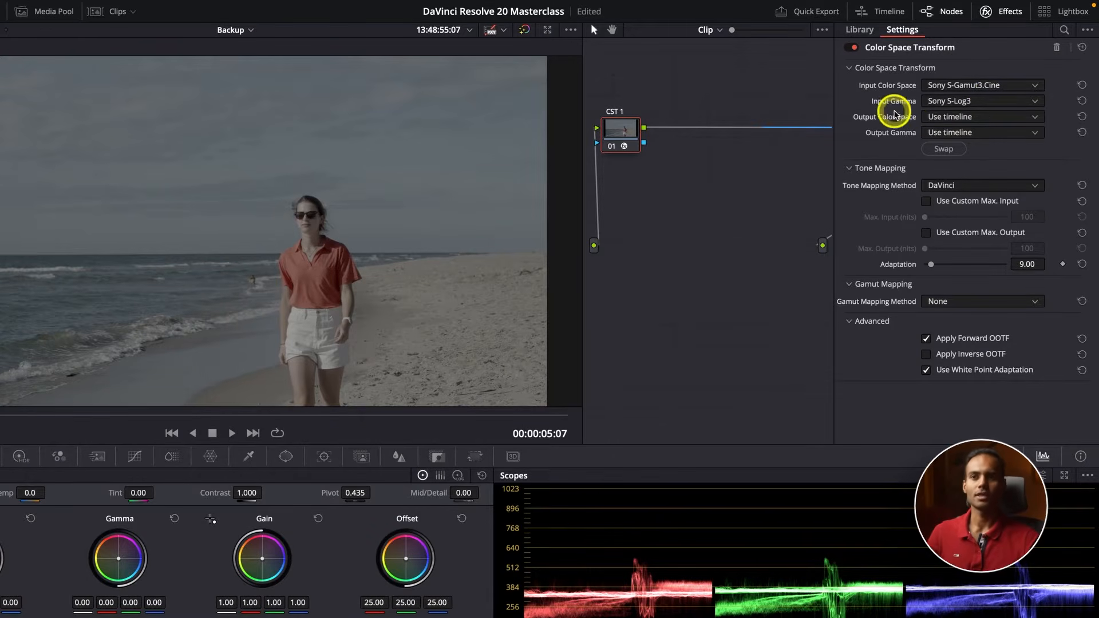
Set CST 1's output color space to DaVinci Wide Gamut and its output gamma to DaVinci Intermediate
left_click(961, 118)
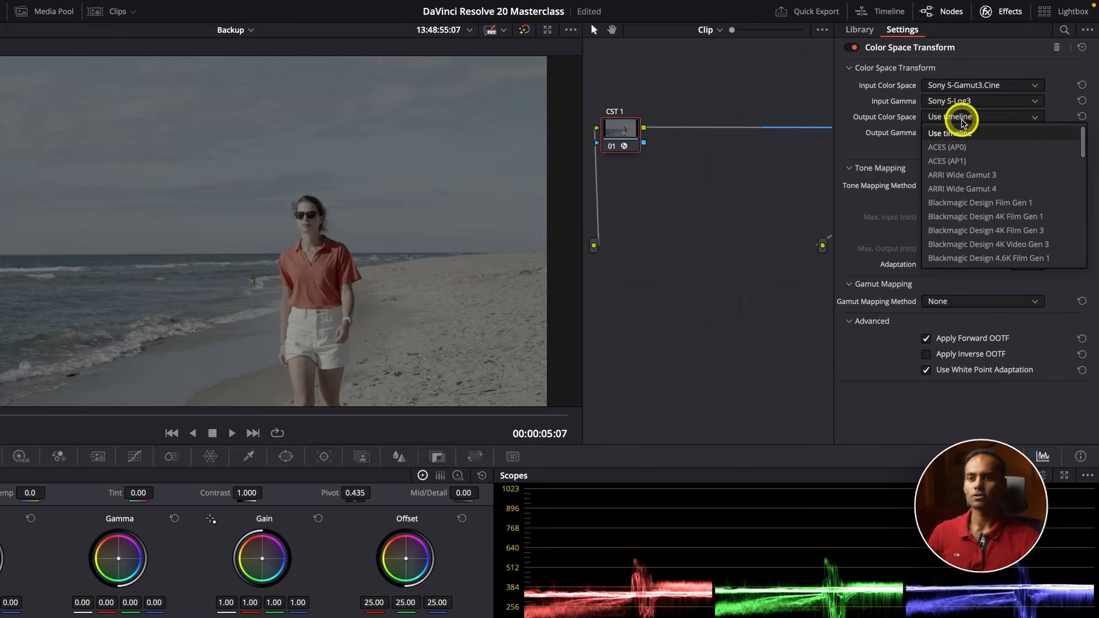
key("d")
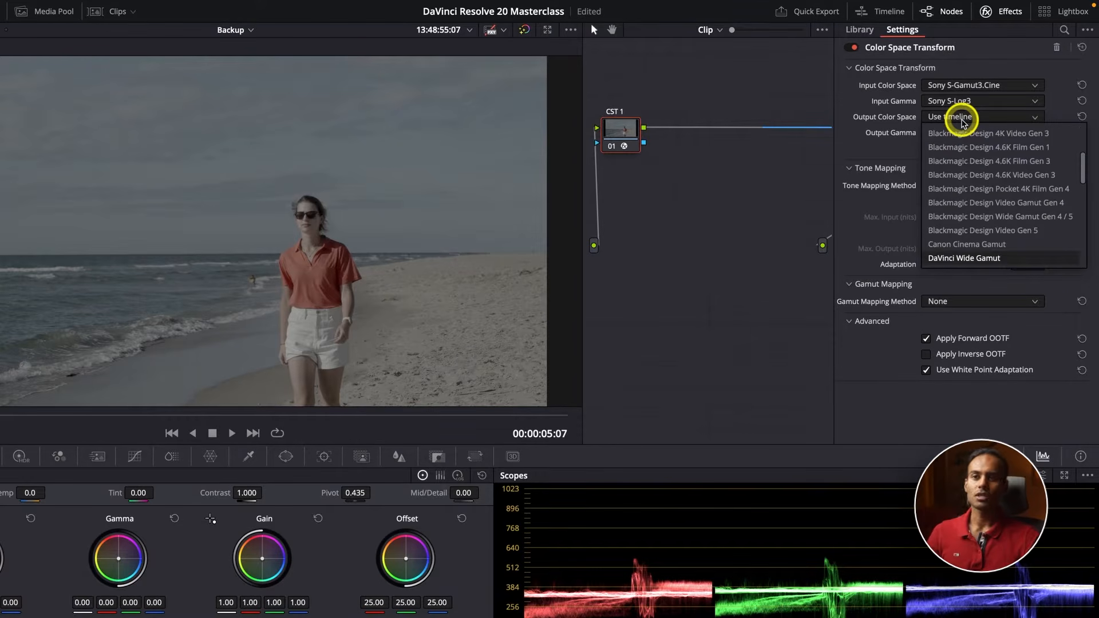
key("d")
key("Up")
key("Return")
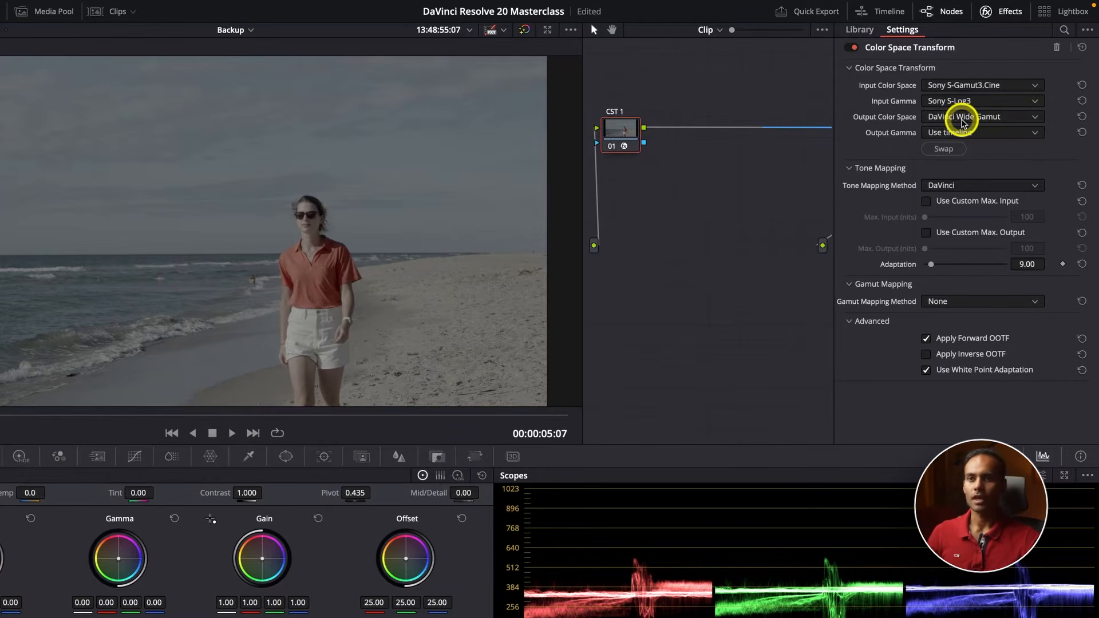
left_click(970, 134)
key("d")
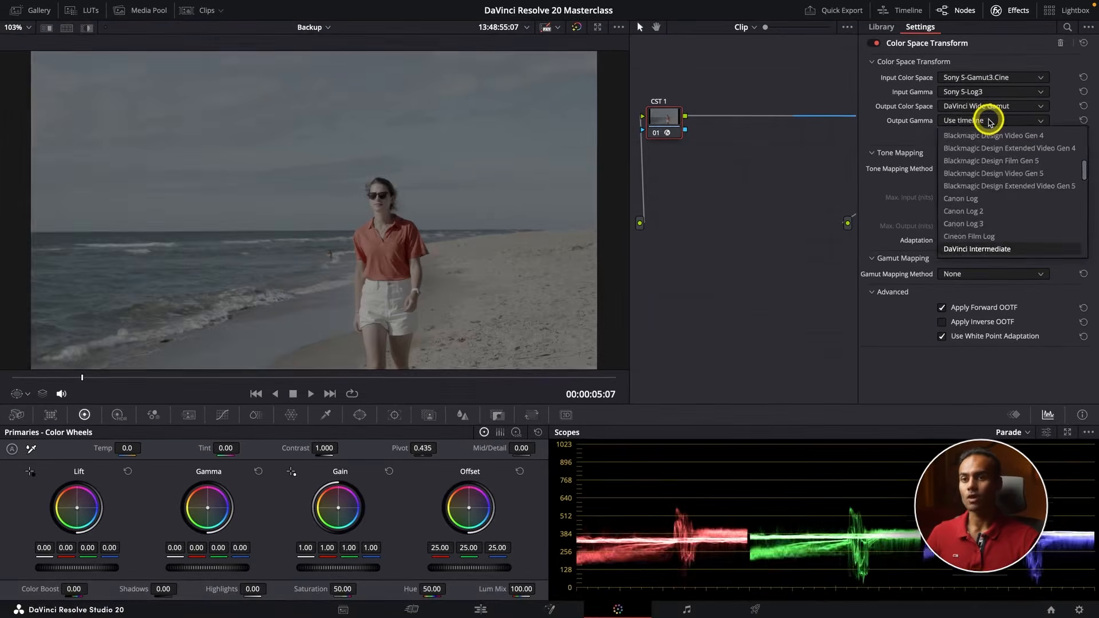
key("Return")
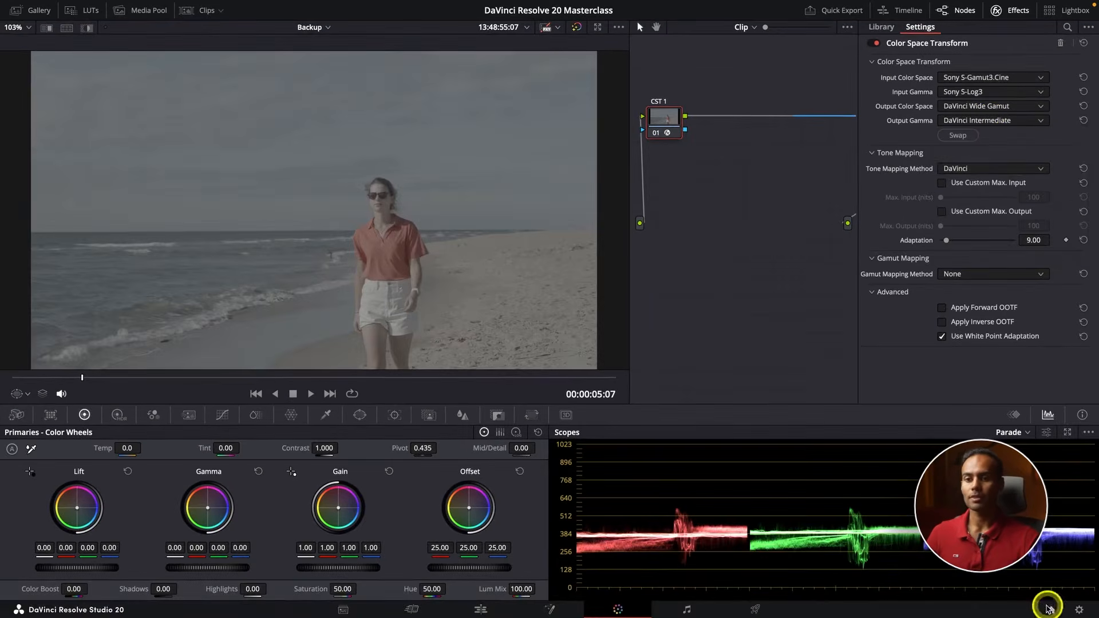
Check the project's color management settings without saving, and review CST 1's Color Space Transform settings against them
left_click(1079, 610)
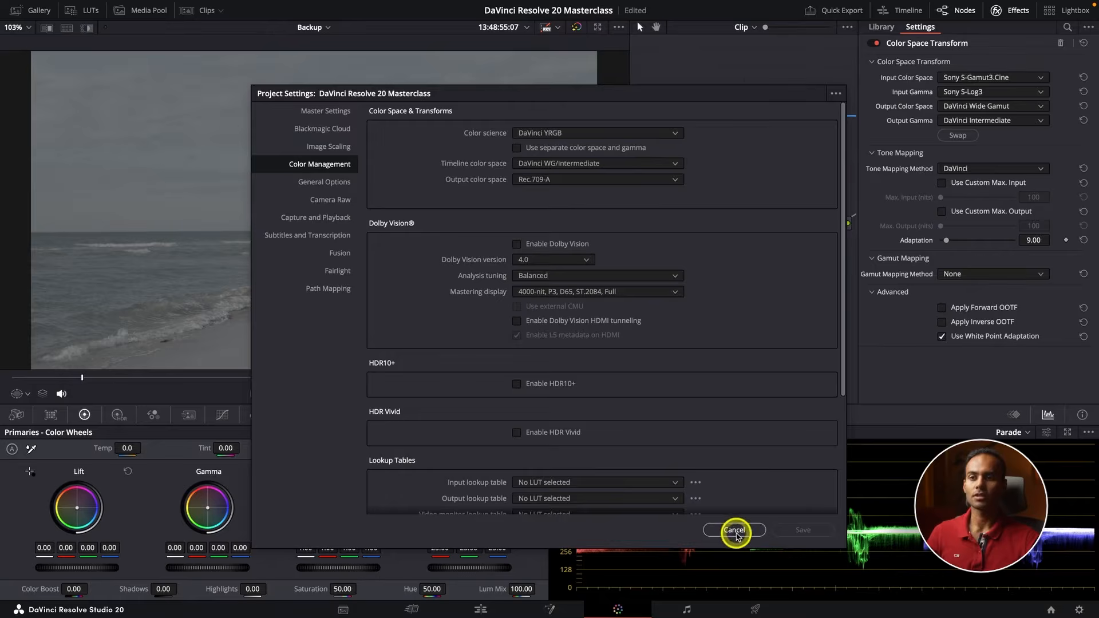
left_click(736, 530)
left_click(1012, 13)
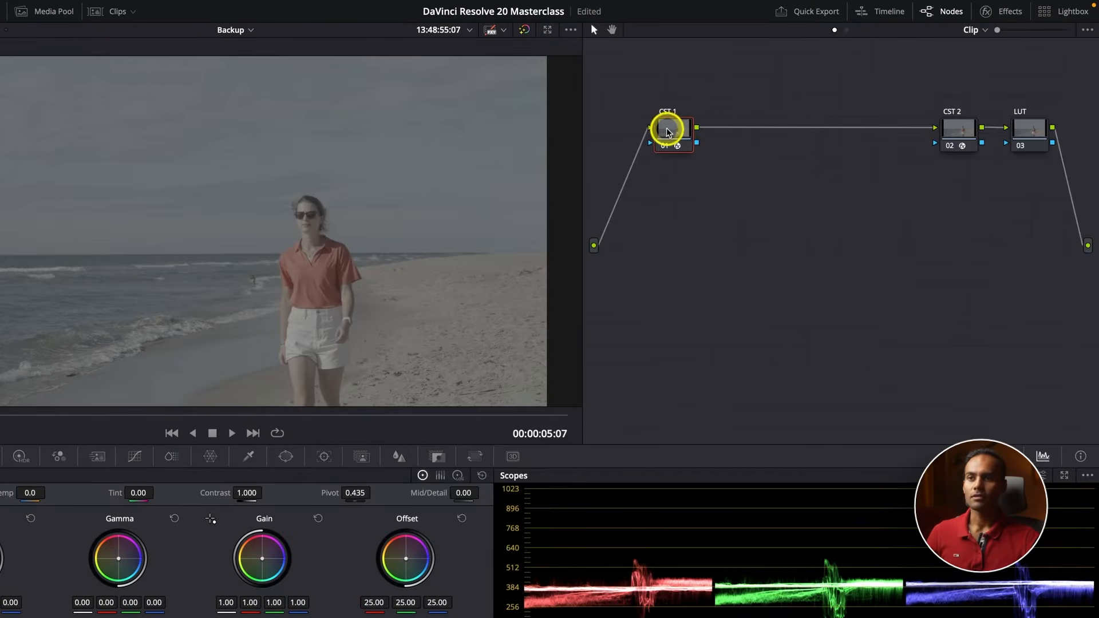
left_click_drag(667, 129, 649, 128)
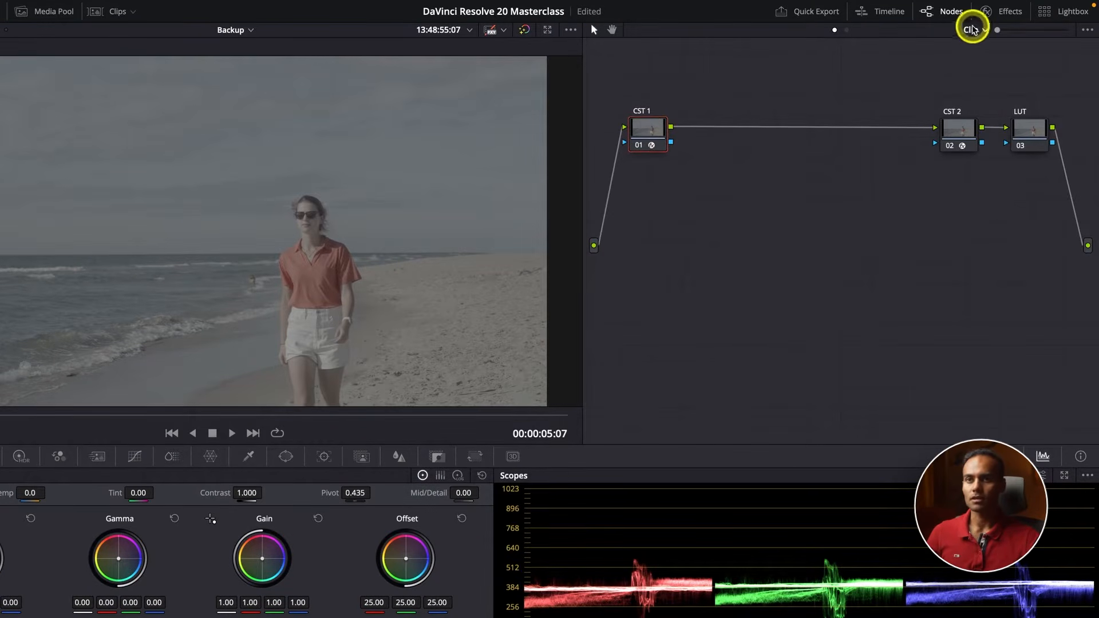
left_click(1001, 11)
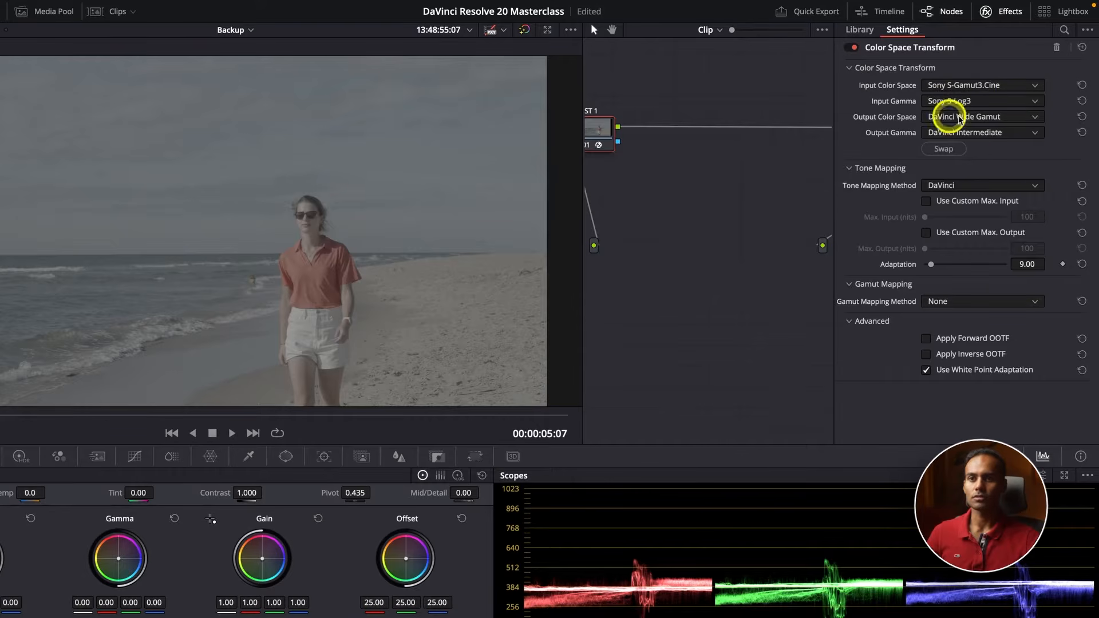
left_click_drag(609, 135, 627, 135)
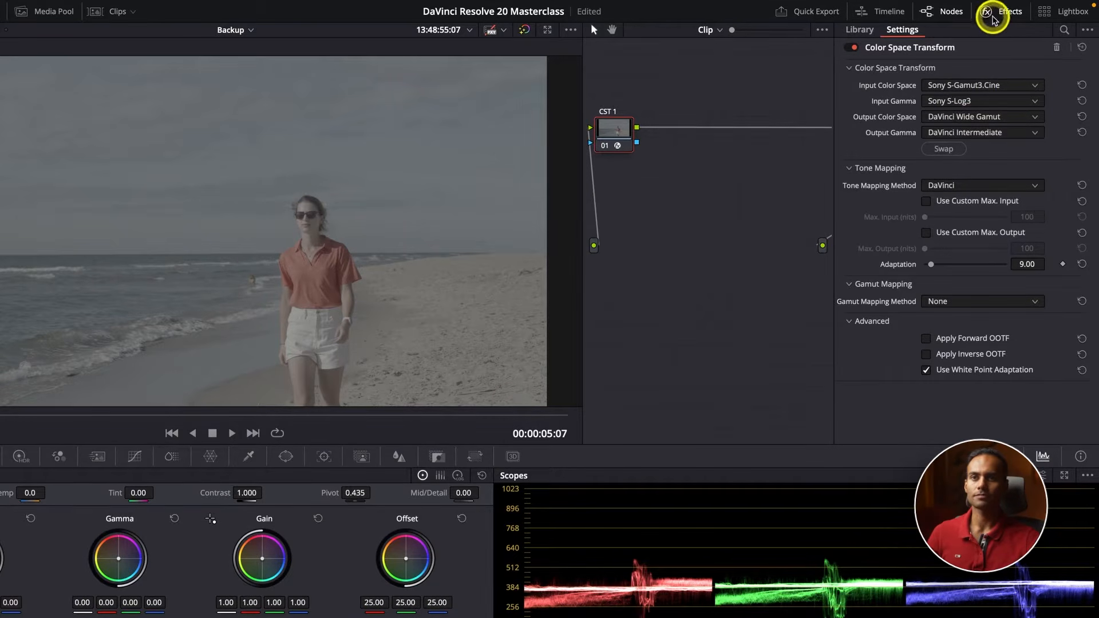
left_click(993, 18)
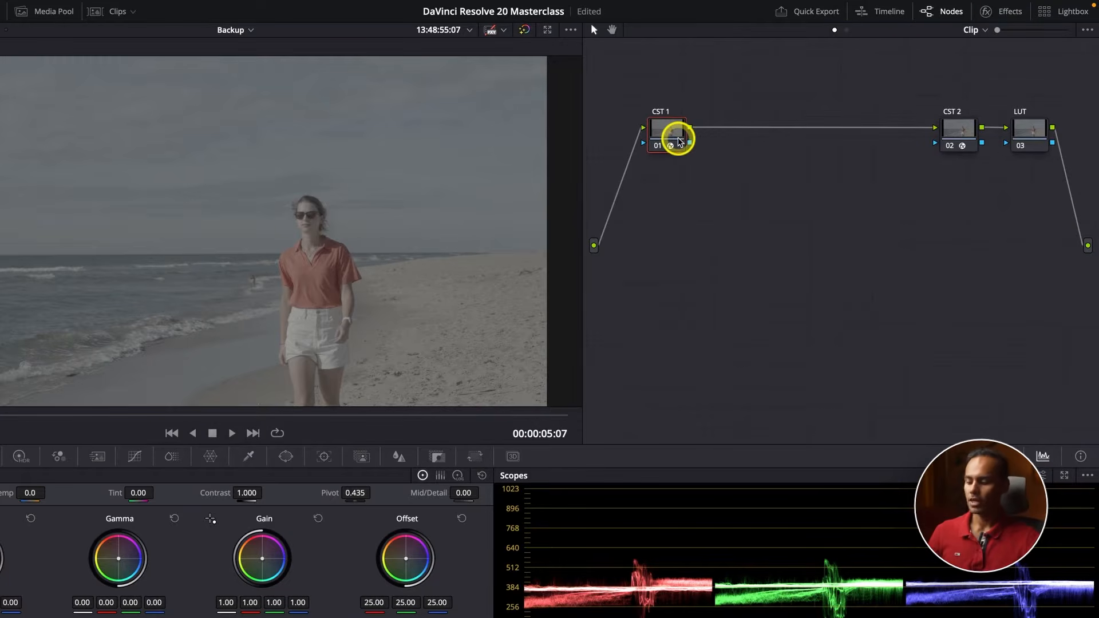
Add a serial node after CST 1 and line up all four nodes in a row, leaving a gap before CST 2
key("alt+s")
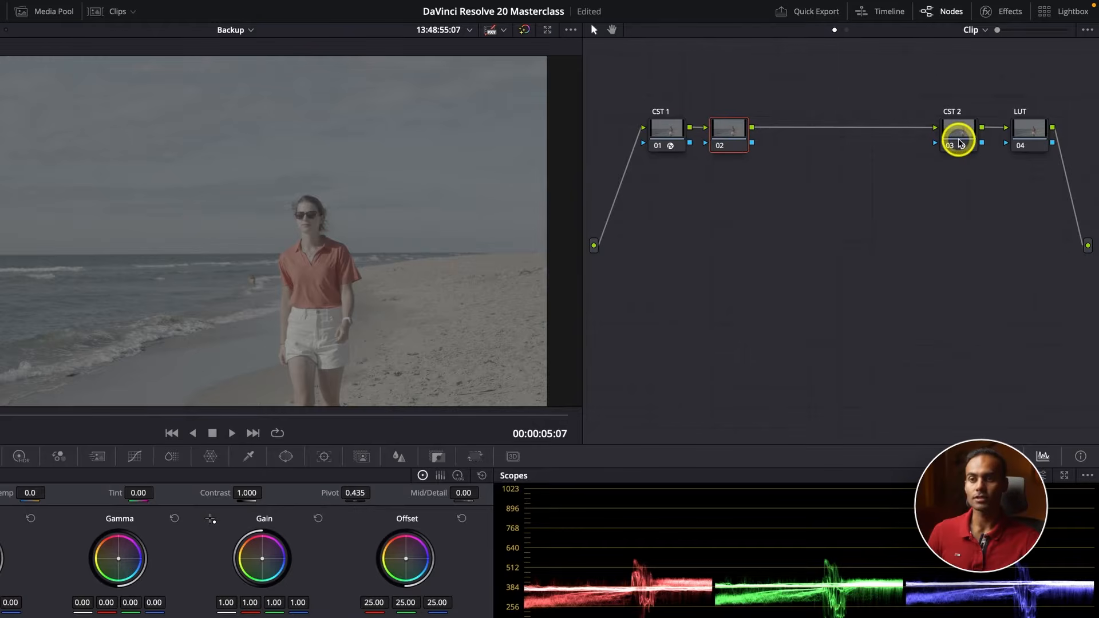
left_click_drag(663, 127, 647, 118)
left_click_drag(731, 135, 729, 125)
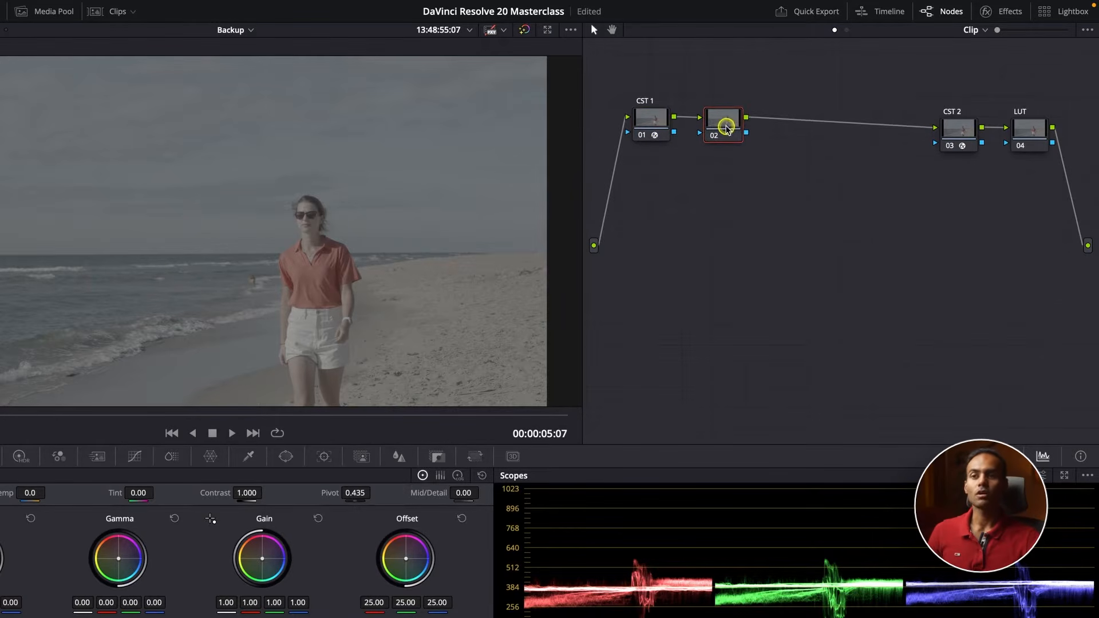
left_click_drag(964, 133, 960, 127)
left_click_drag(1026, 133, 1021, 127)
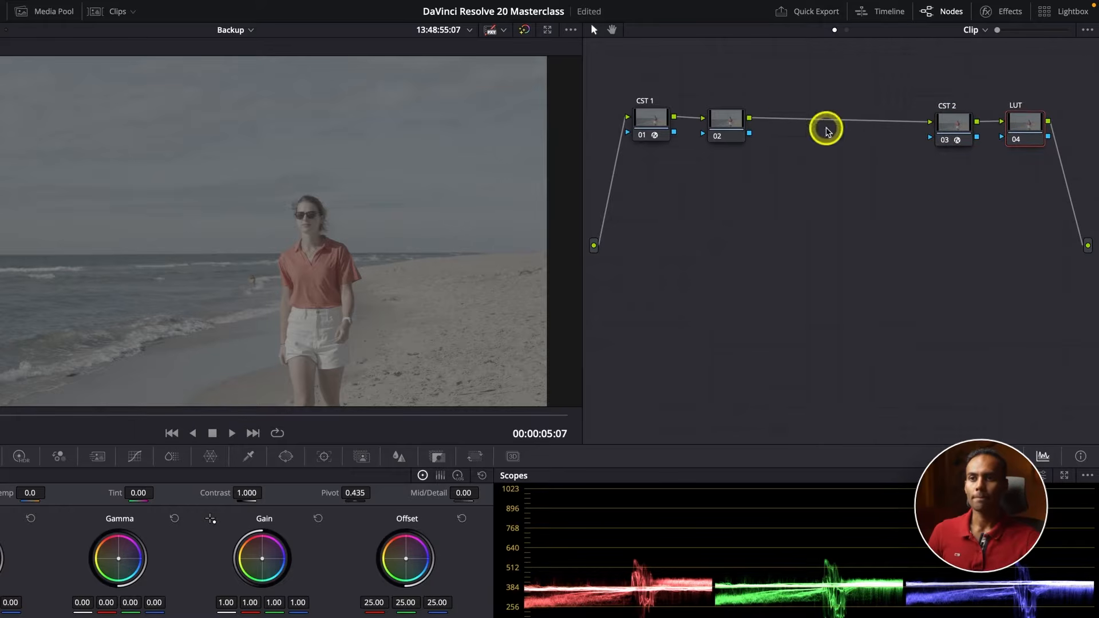
left_click(950, 129)
mouse_move(956, 129)
left_mouse_down()
mouse_move(872, 128)
mouse_move(977, 130)
mouse_move(958, 128)
left_mouse_up()
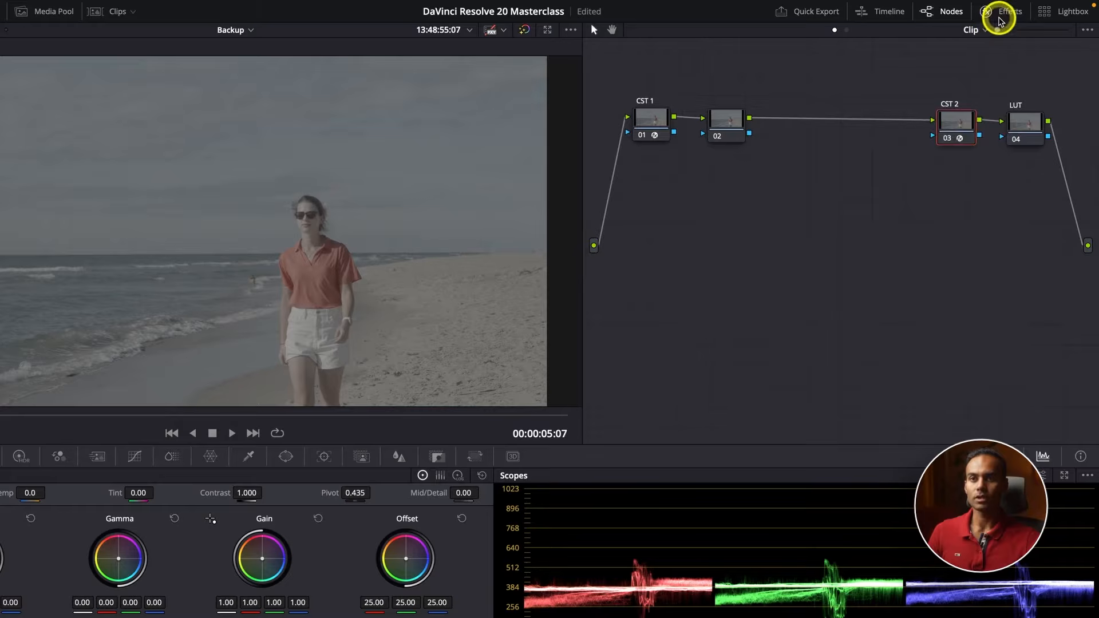
Review CST 1's output color space and gamma as a reference for CST 2's input settings, and reselect CST 2
left_click(997, 14)
left_click(992, 86)
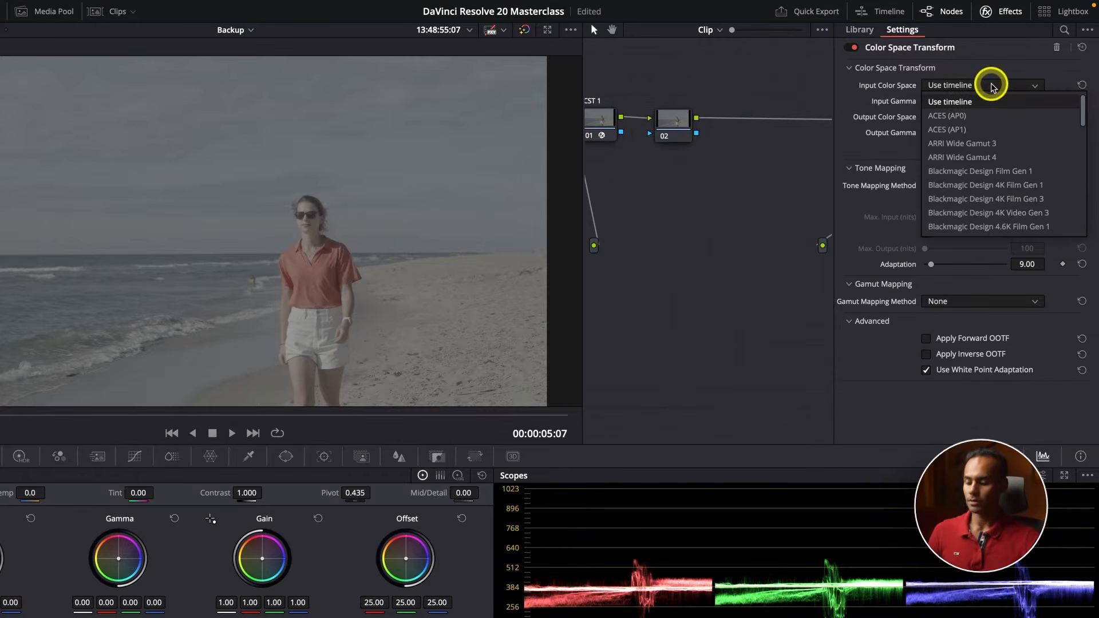
left_click(992, 85)
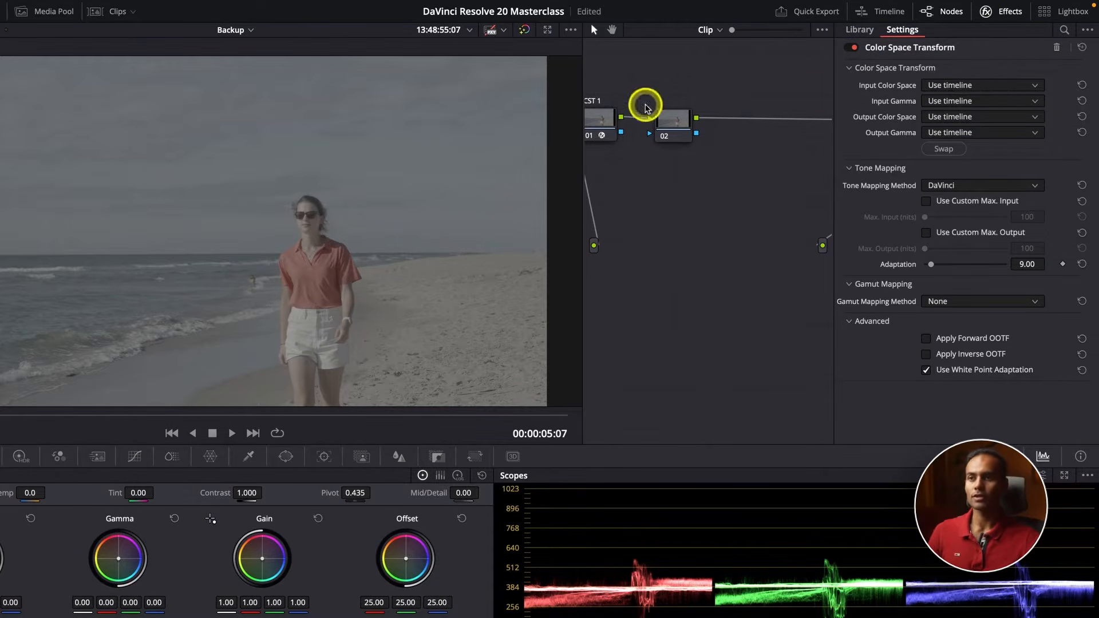
left_click(601, 118)
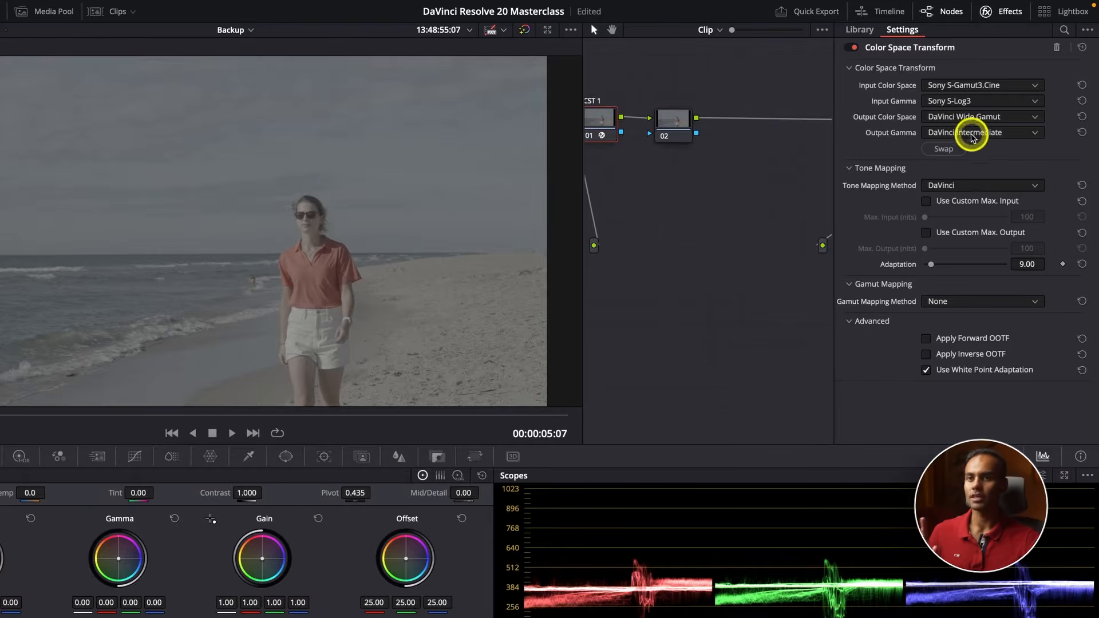
left_click(1000, 12)
left_click(951, 123)
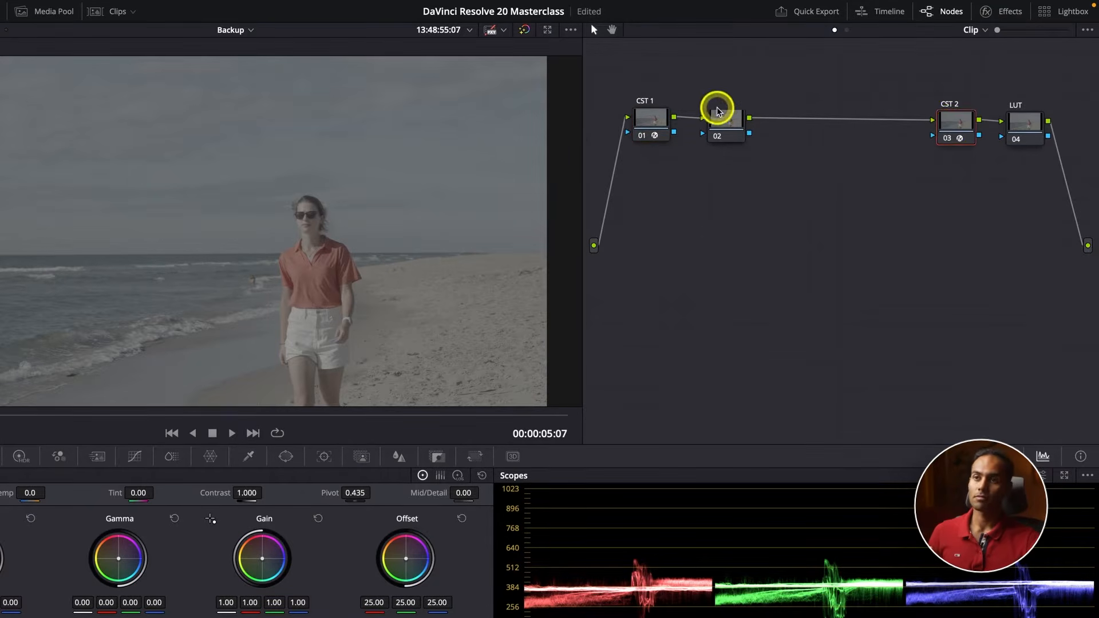
Set CST 2's input color space to DaVinci Wide Gamut and its input gamma to DaVinci Intermediate
left_click(1001, 12)
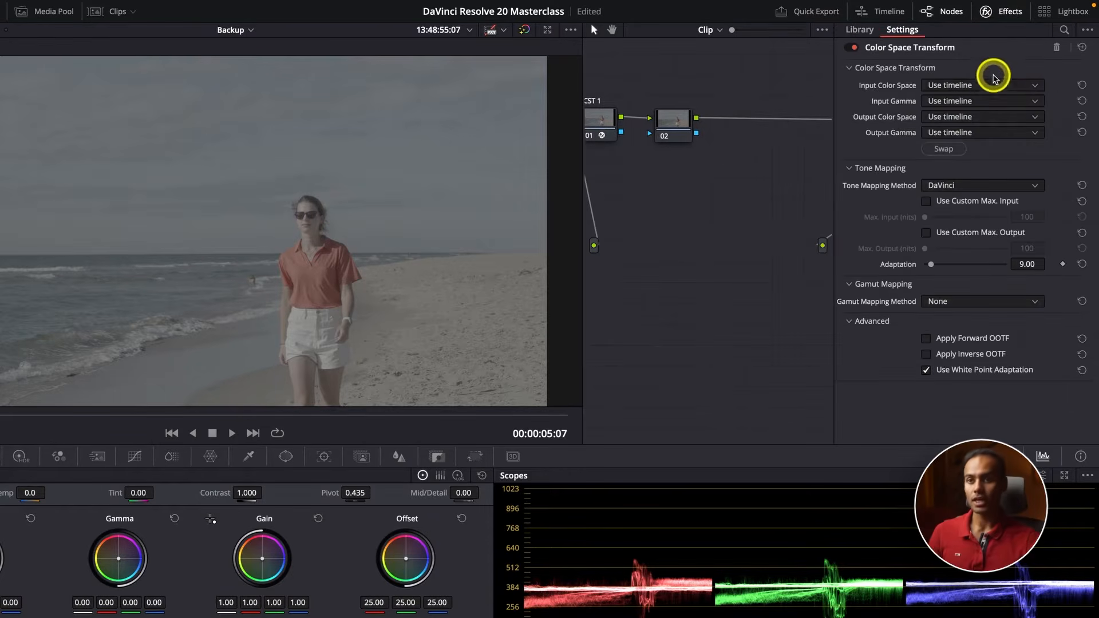
left_click(994, 85)
scroll(994, 86, "down", 4)
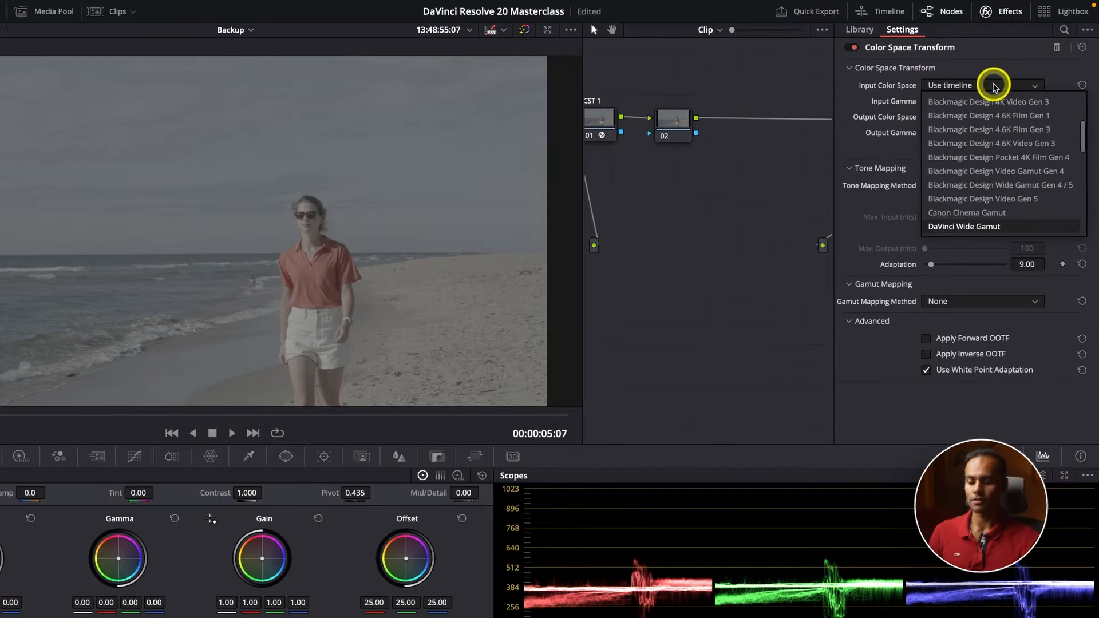
key("Return")
left_click(1007, 102)
scroll(1008, 103, "down", 4)
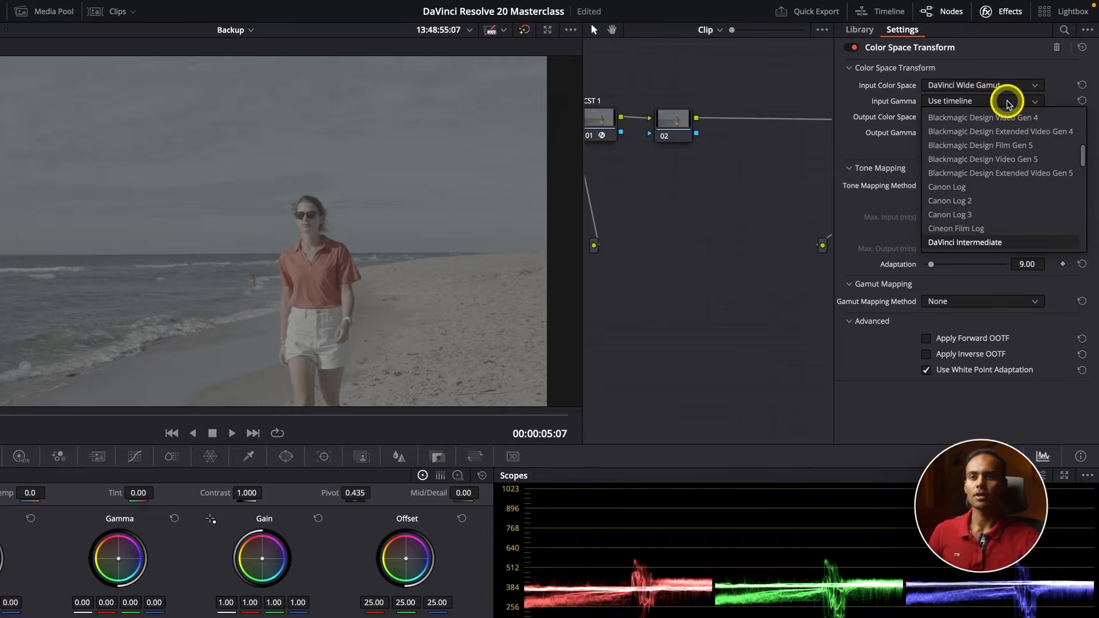
key("Return")
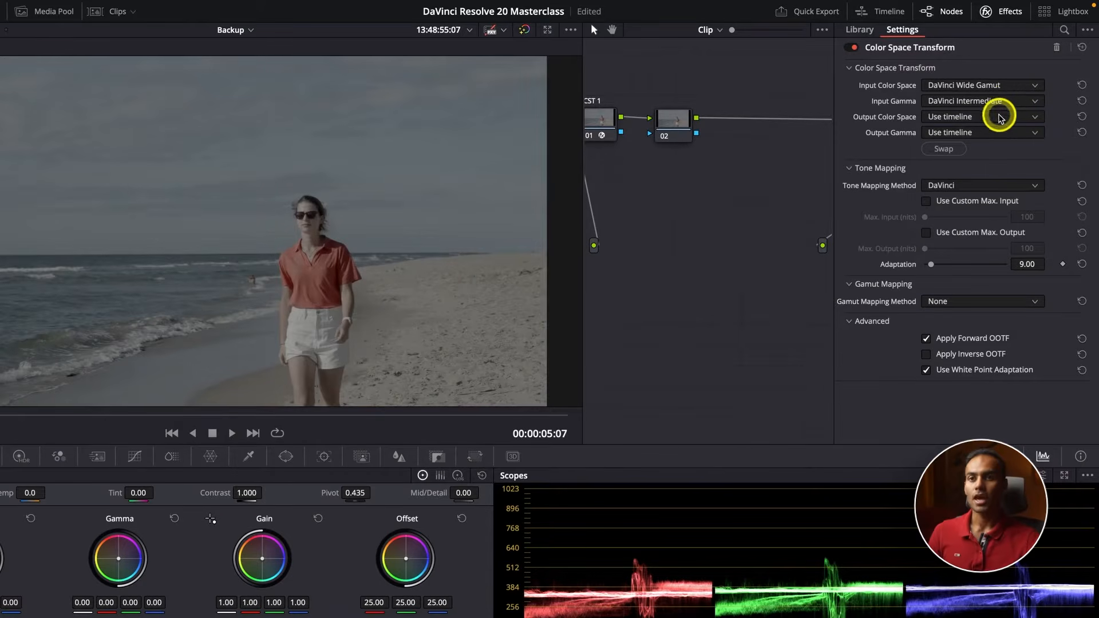
Set the output color space of the CST 2 node's Color Space Transform to Rec.709 and inspect the image
left_click(1001, 119)
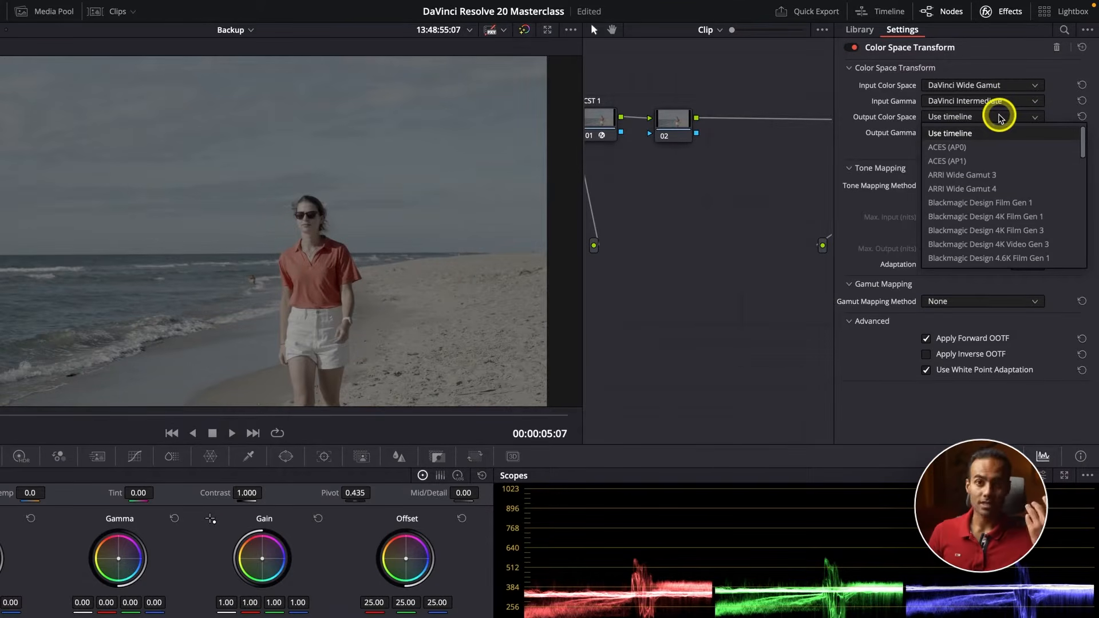
key("r")
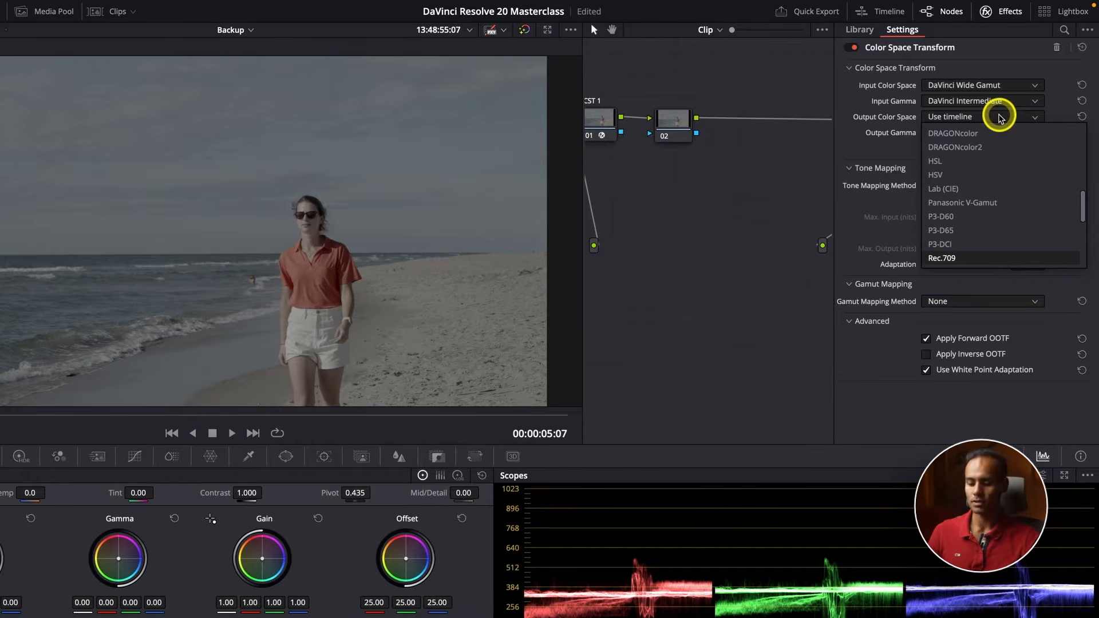
key("Return")
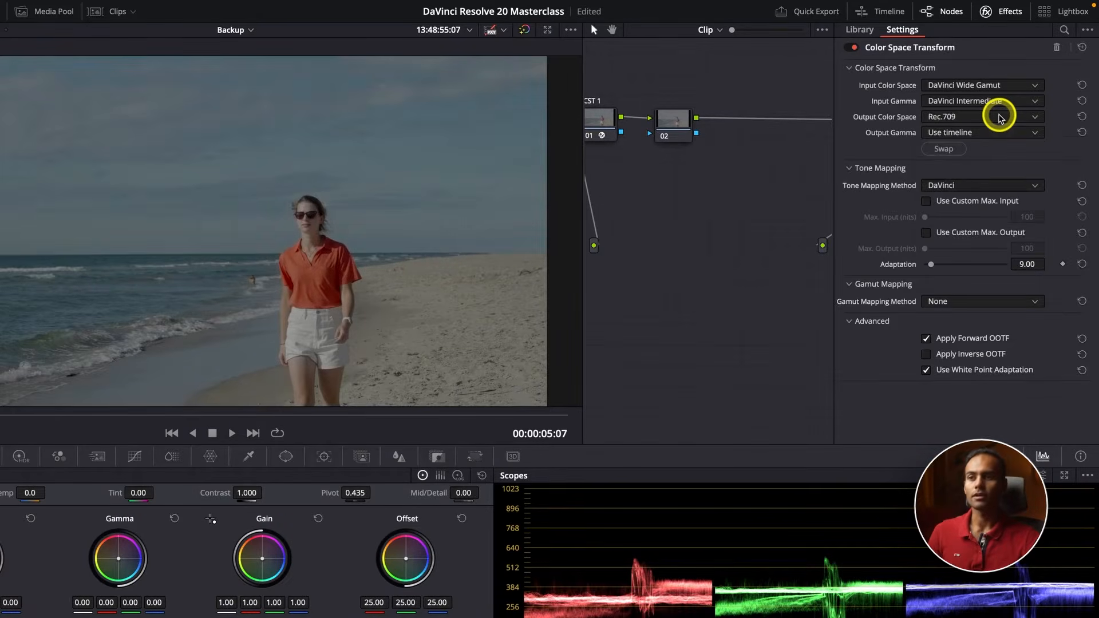
scroll(263, 277, "up", 1)
scroll(263, 277, "up", 3)
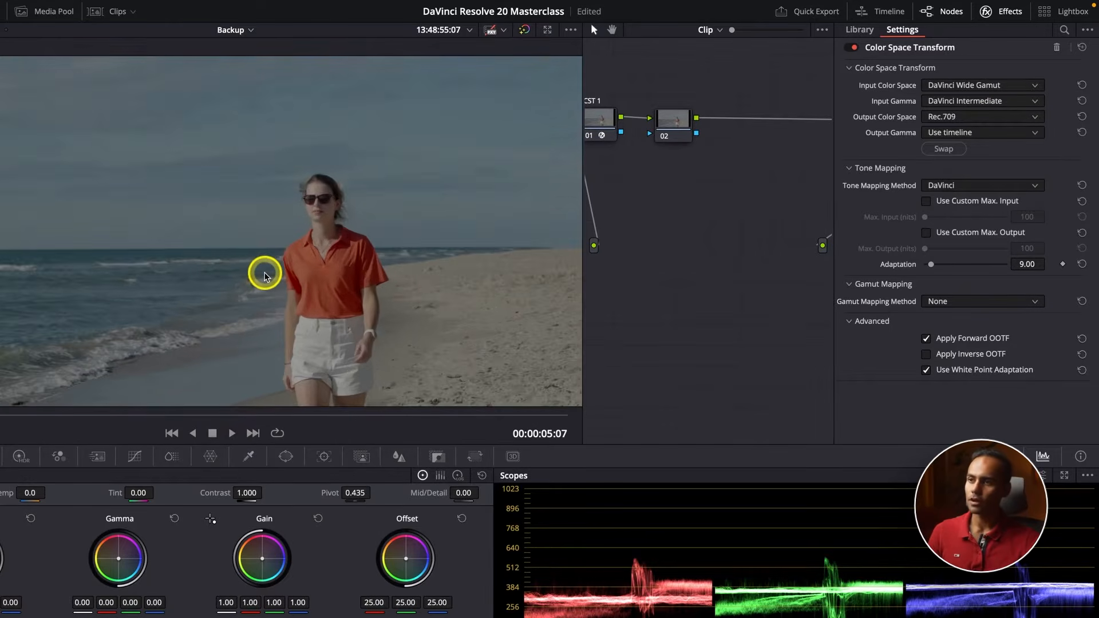
scroll(264, 277, "down", 2)
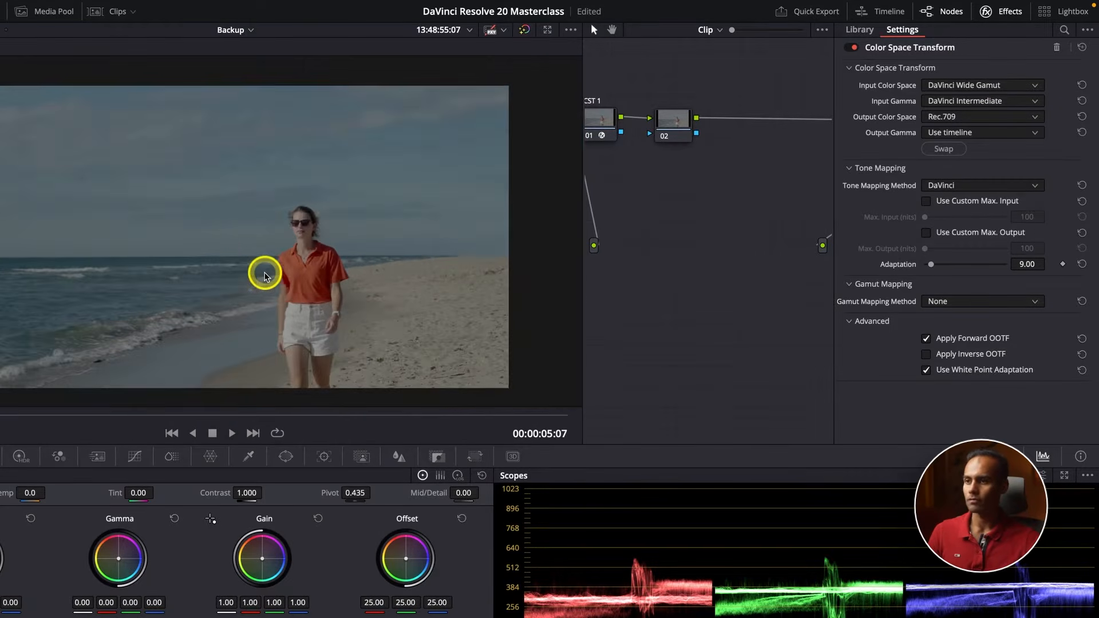
scroll(367, 274, "up", 1)
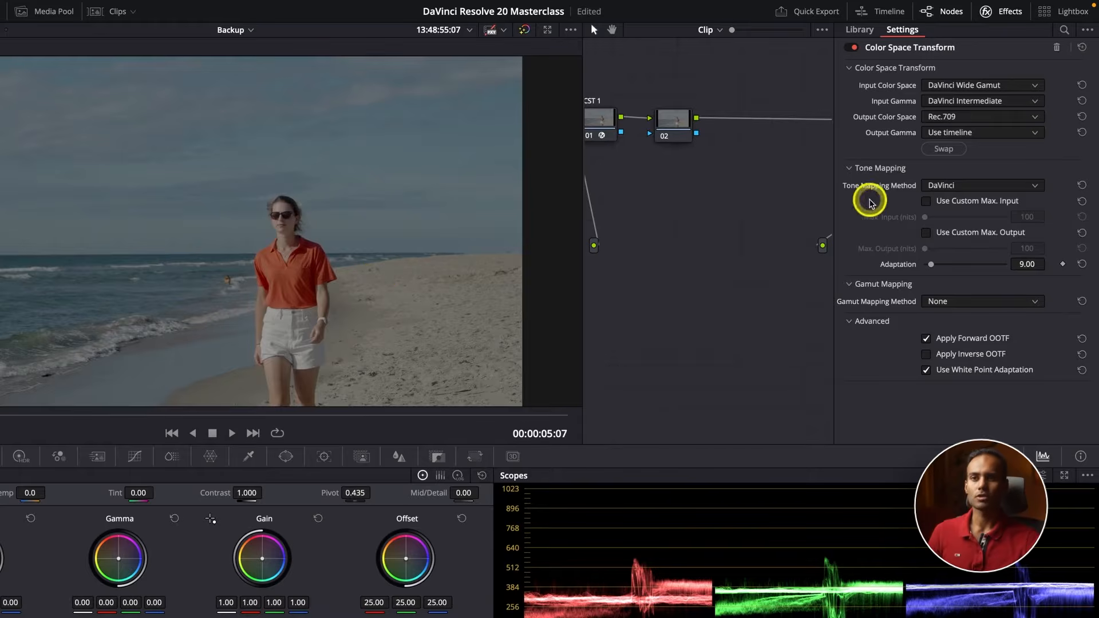
Set CST 2's output gamma to Gamma 2.4 and close the effect settings
left_click(956, 133)
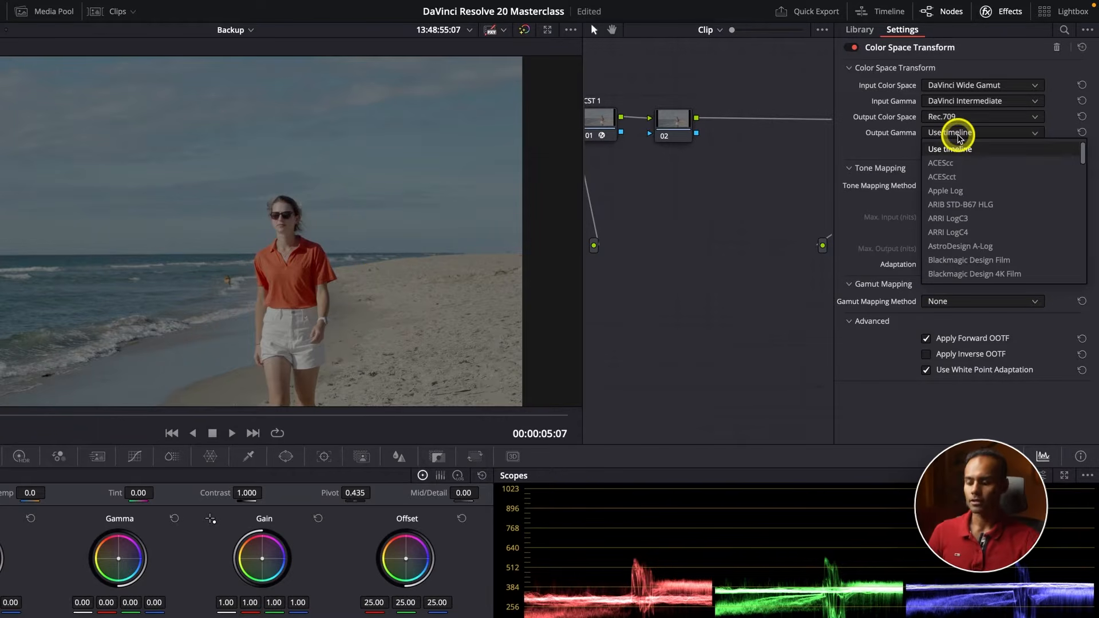
key("g")
key("Down")
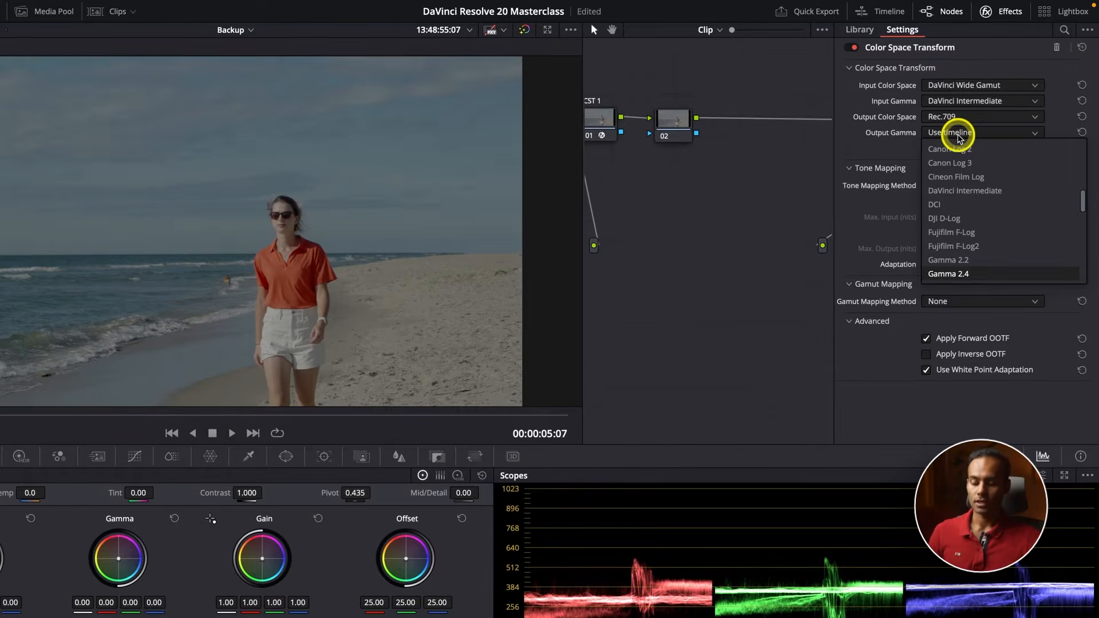
key("Return")
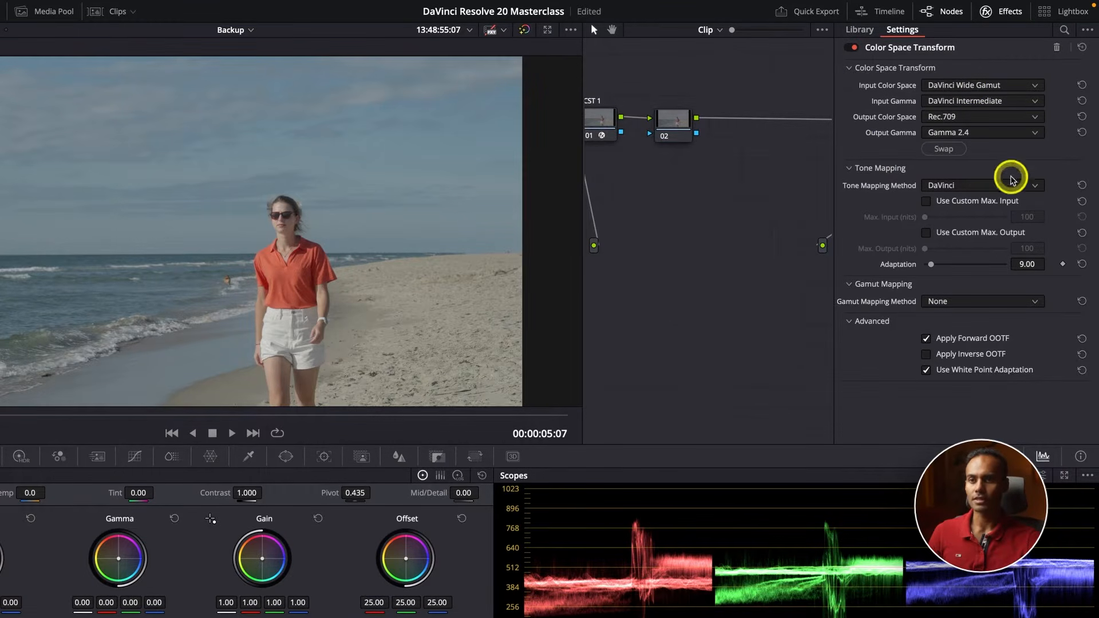
left_click(985, 12)
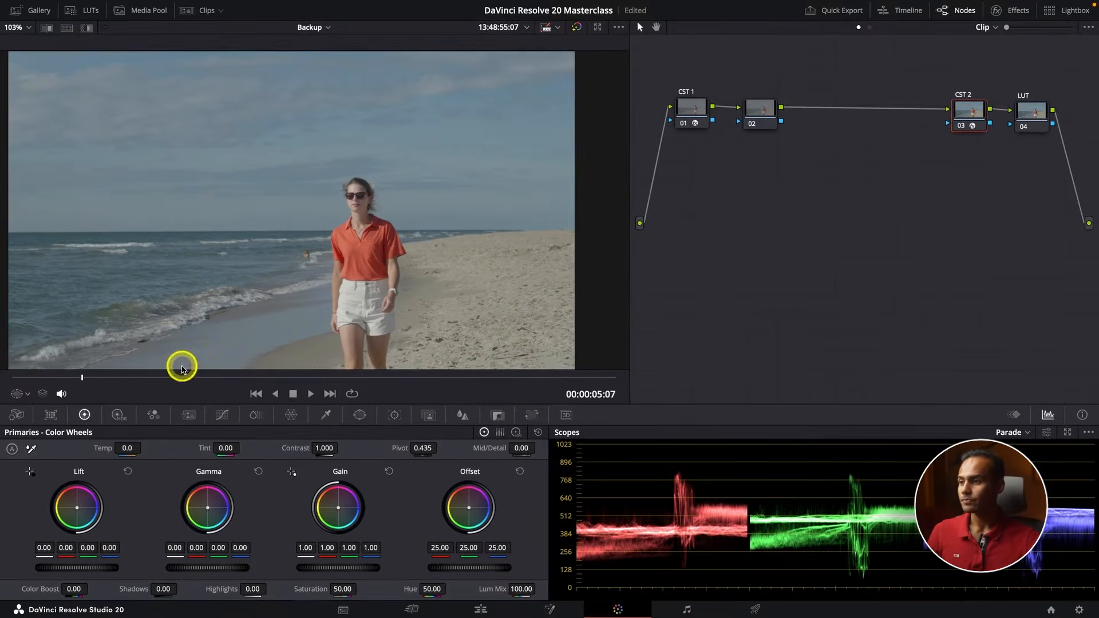
Move the playhead to 13:48:55:11 and compare the image with all four nodes bypassed and enabled
left_click(72, 389)
left_click_drag(103, 378, 138, 378)
left_click_drag(677, 80, 1048, 143)
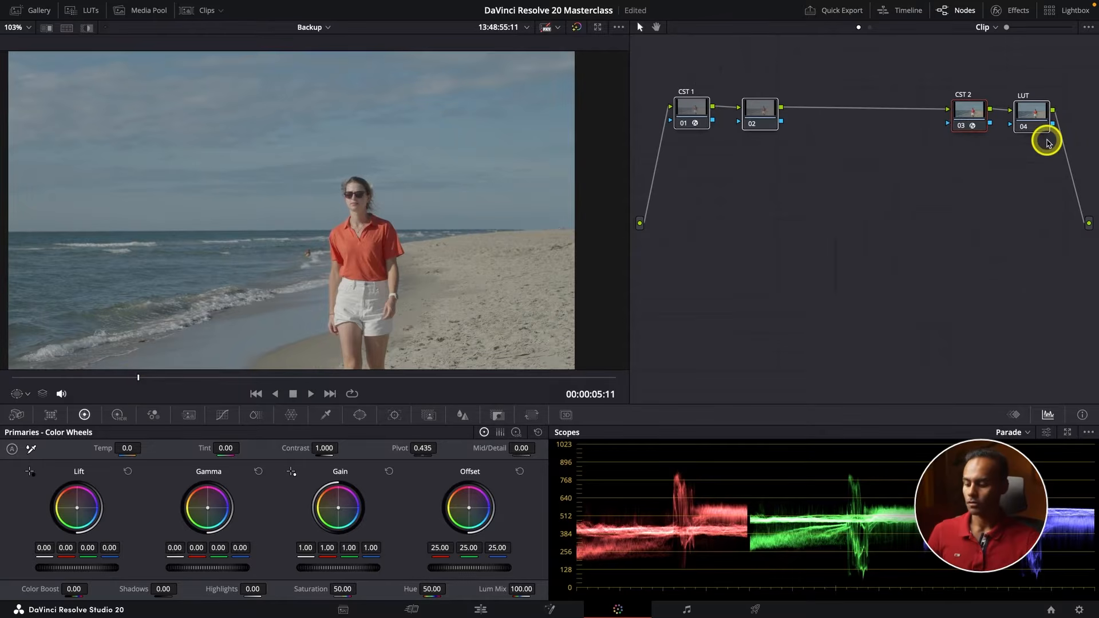
key("ctrl+d")
key("ctrl+d")
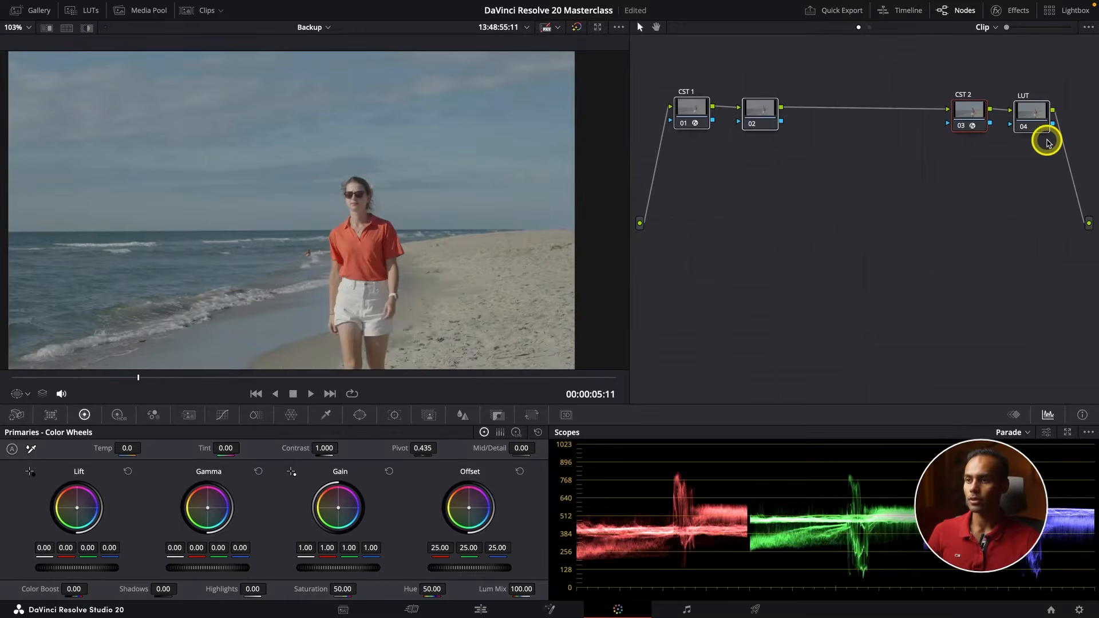
left_click(1030, 191)
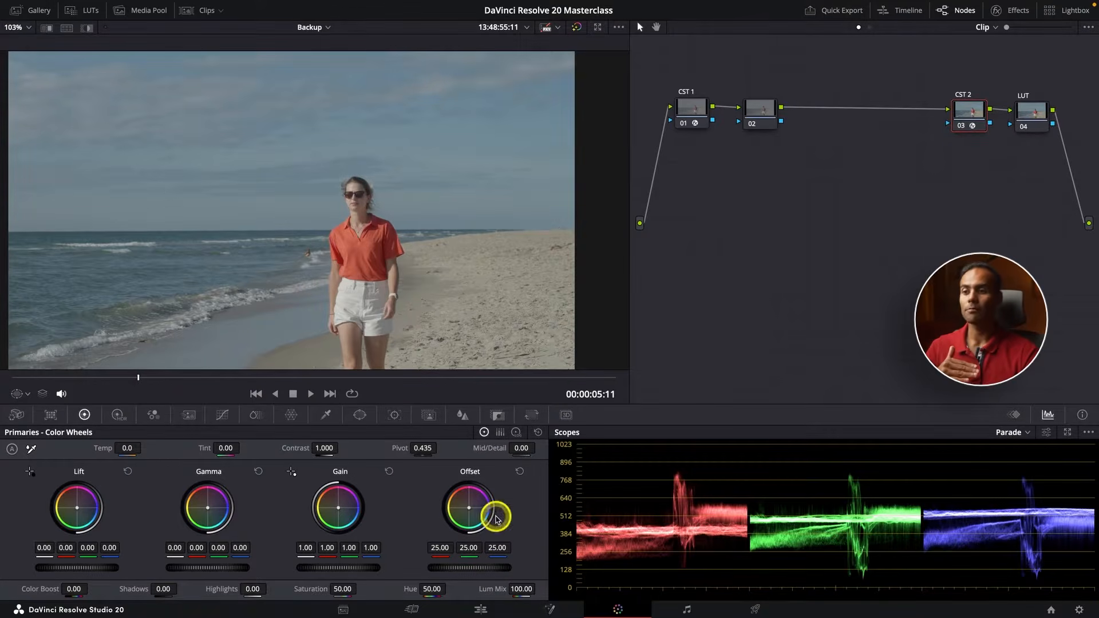
Review clip 01's image and parade scope as a reference, return to clip 03, and hide the clip strip
scroll(653, 563, "up", 1)
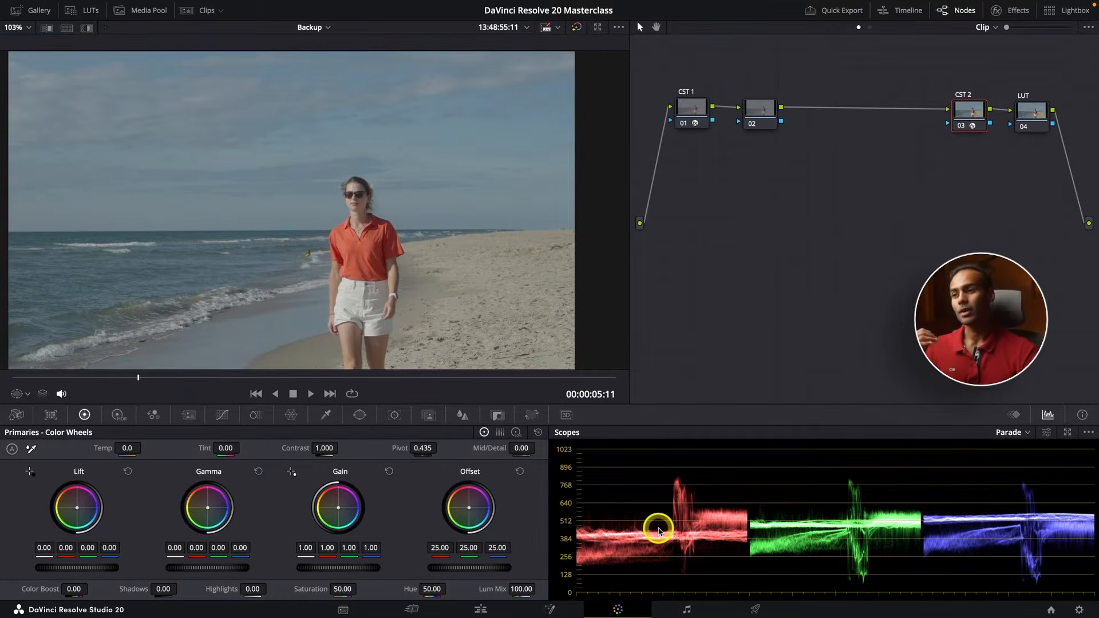
left_click(200, 9)
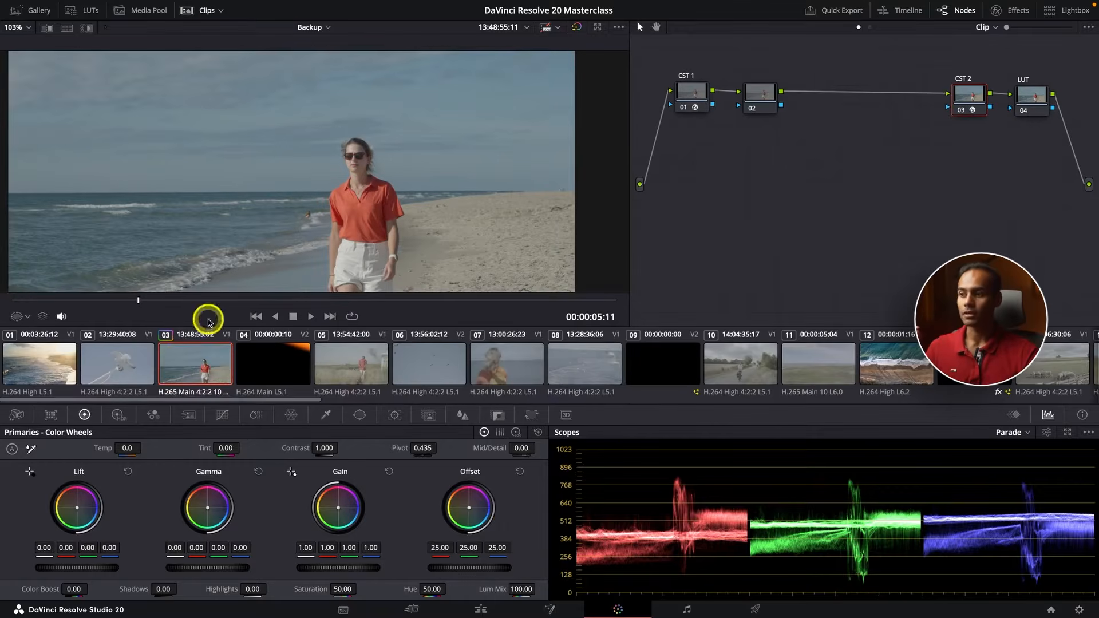
left_click(35, 366)
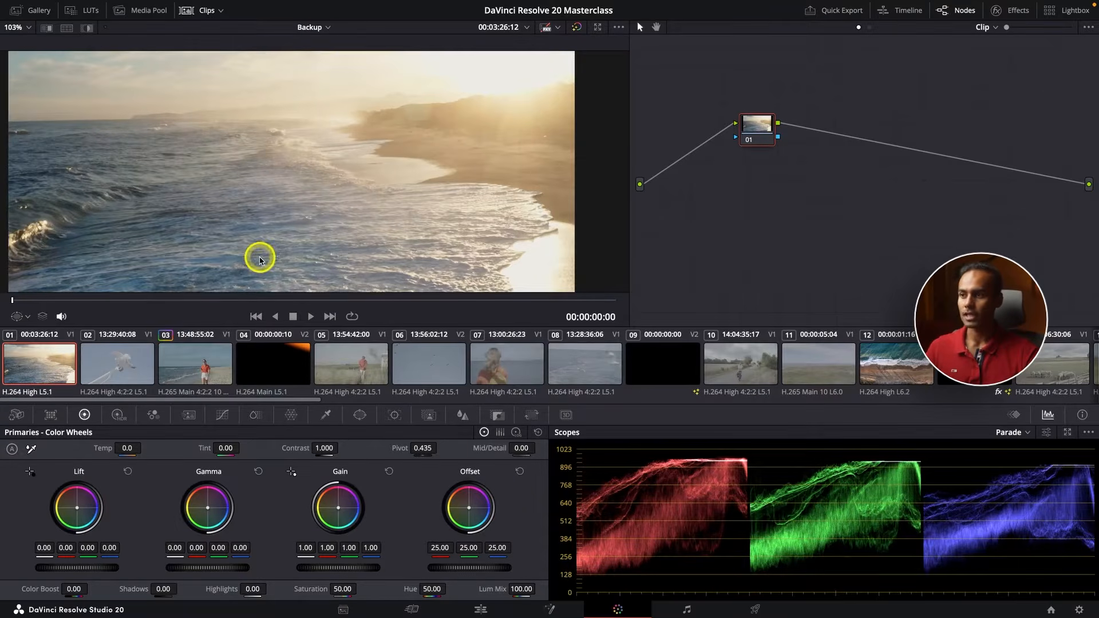
scroll(263, 262, "down", 2)
scroll(262, 262, "down", 1)
scroll(287, 282, "up", 2)
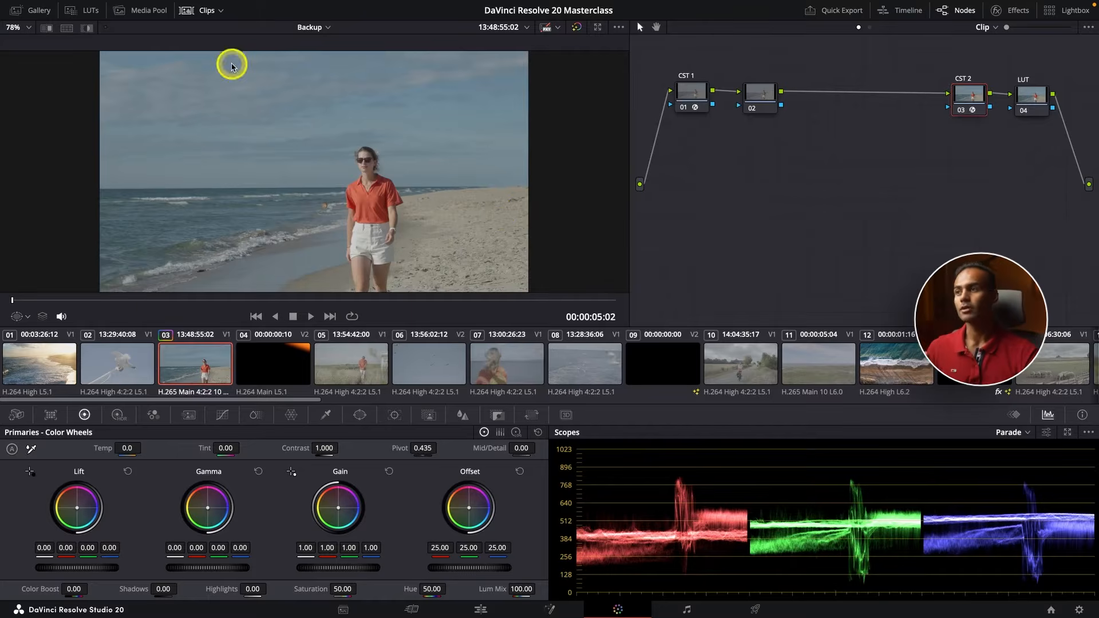
left_click(195, 10)
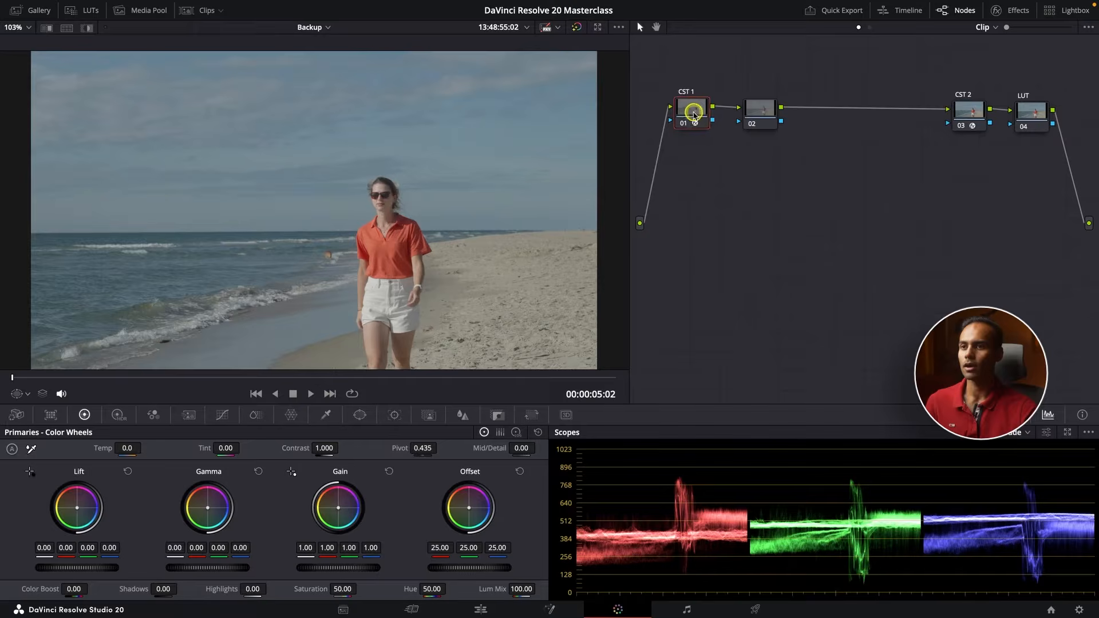
Shift CST 1 and node 02 further away from CST 2, and label node 02 WB
left_click_drag(694, 114, 674, 115)
left_click_drag(765, 117, 746, 116)
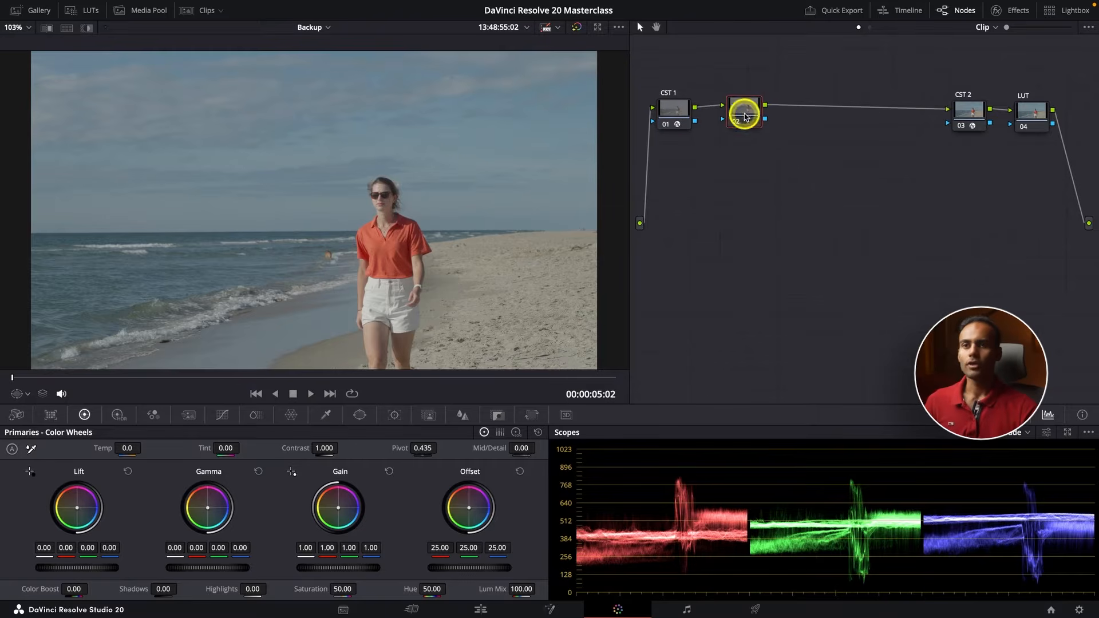
left_click_drag(1033, 113, 1035, 111)
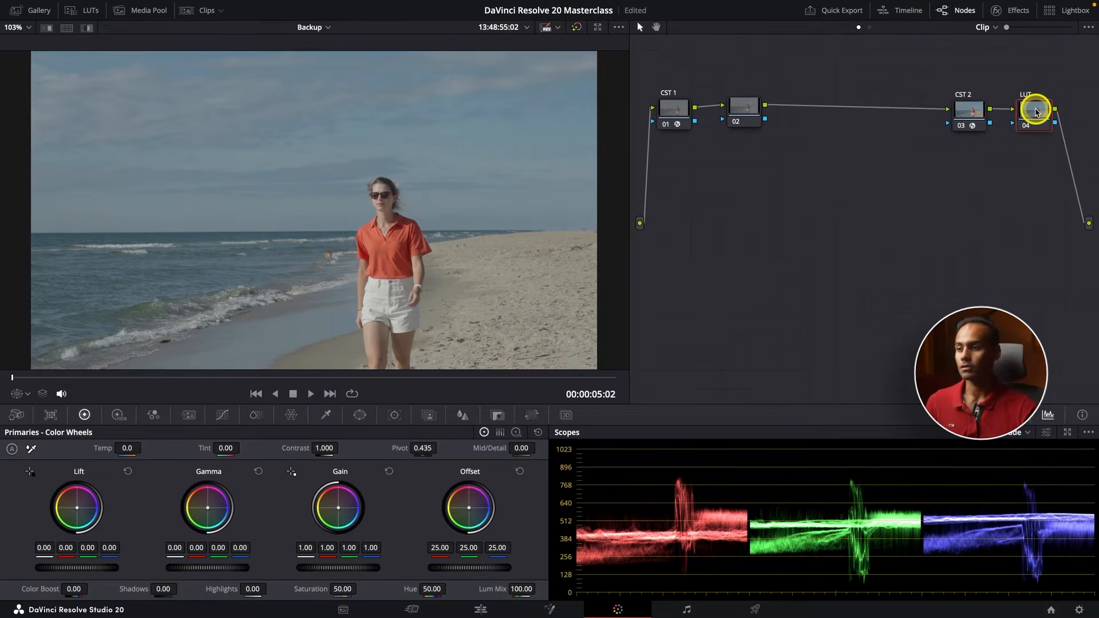
left_click(746, 109)
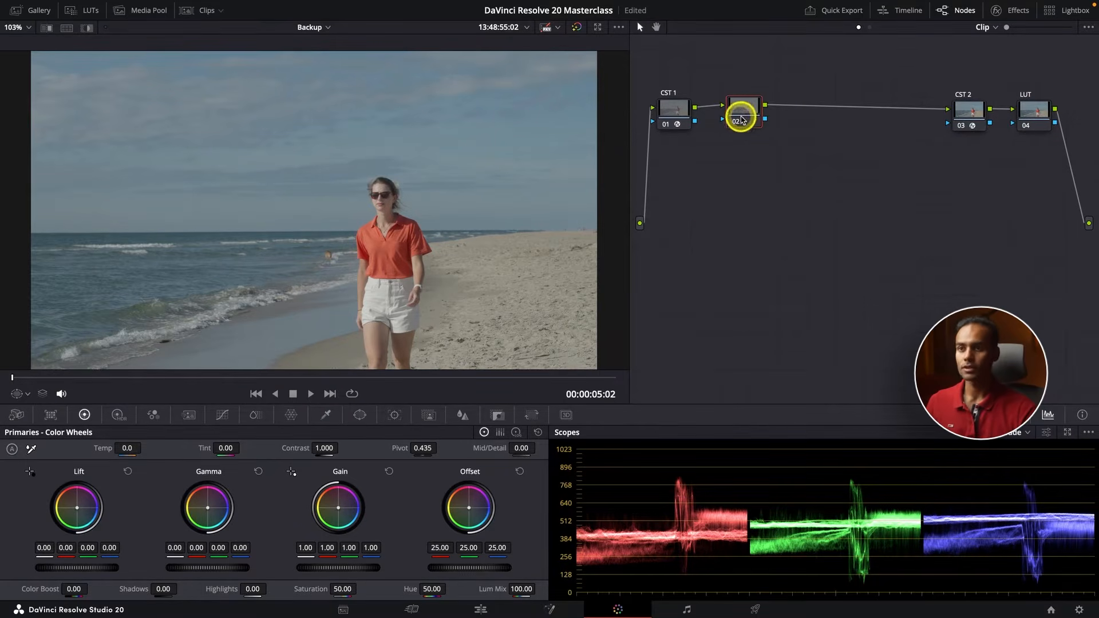
right_click(741, 119)
left_click(777, 139)
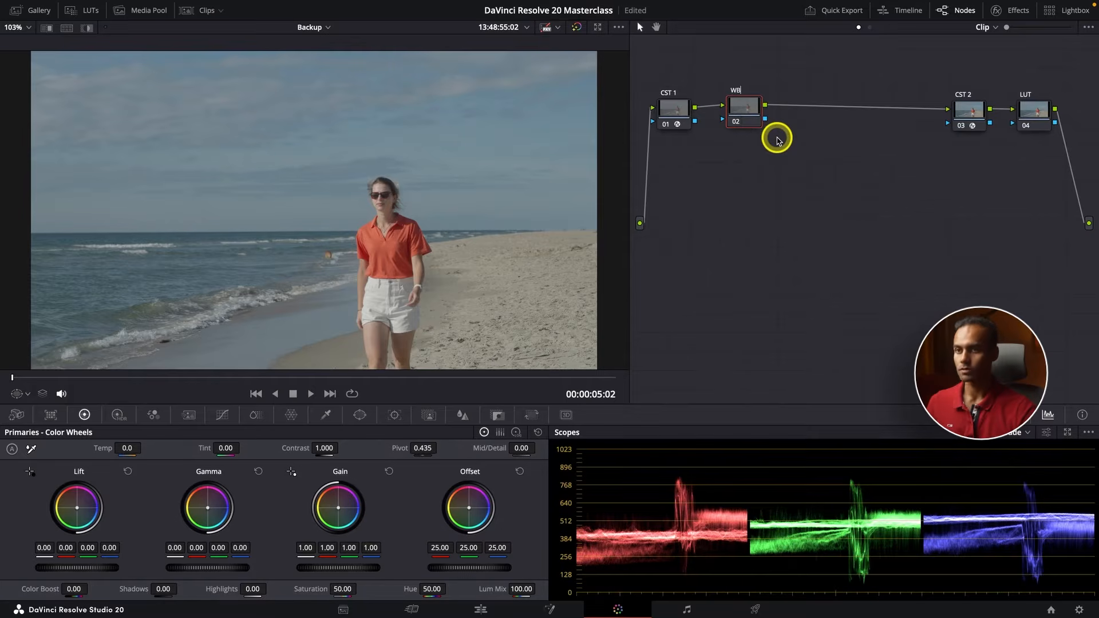
key("Return")
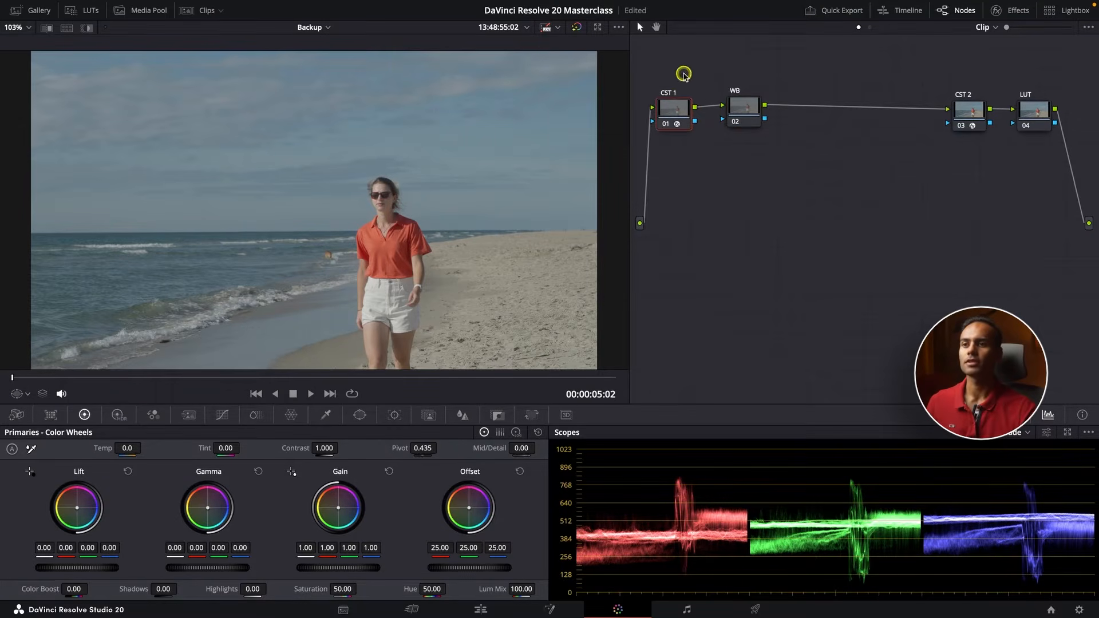
Rearrange the node tree with CST 1 at the top, WB beneath it, and CST 2 and LUT side by side in a lower row
left_click_drag(677, 117, 679, 70)
left_click_drag(744, 114, 690, 132)
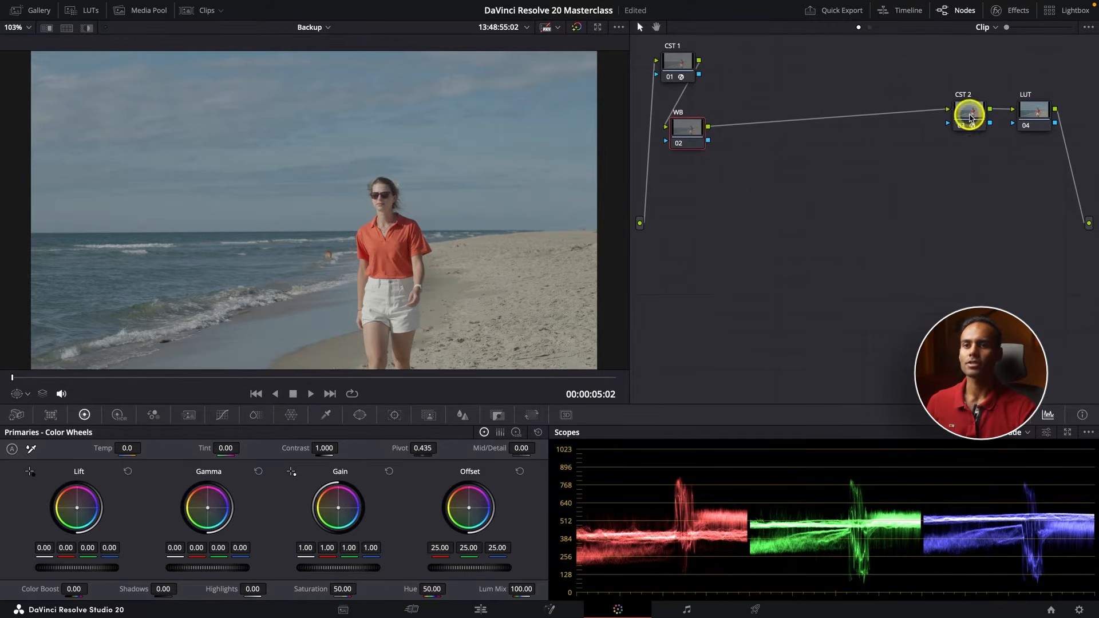
left_click_drag(970, 118, 908, 277)
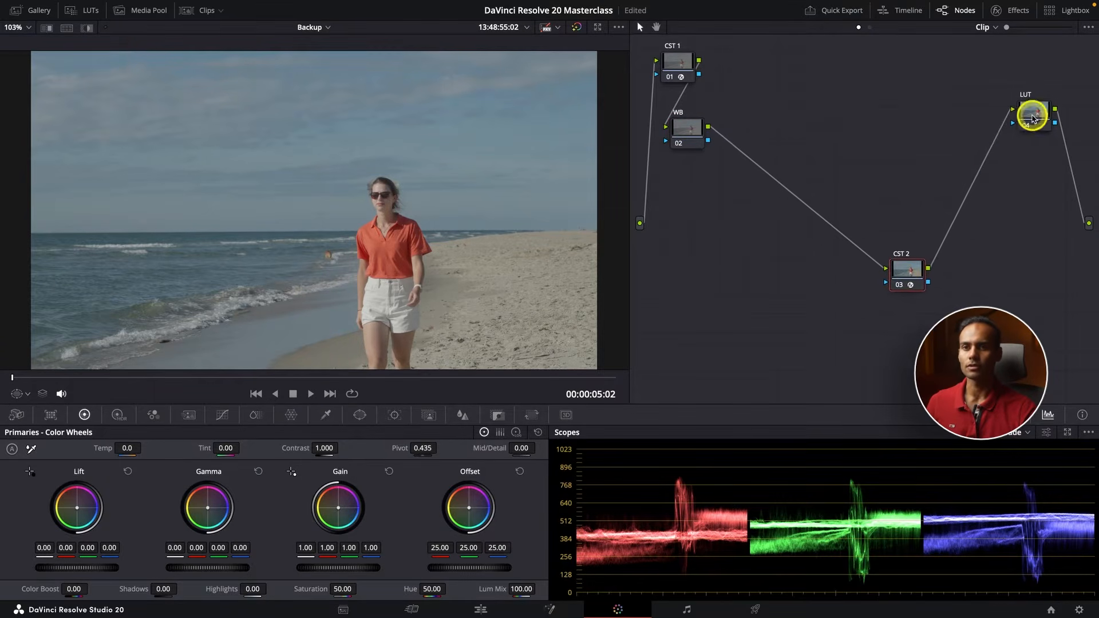
left_click_drag(1033, 119, 973, 260)
Add a serial node after WB and label it EXP
left_click(688, 133)
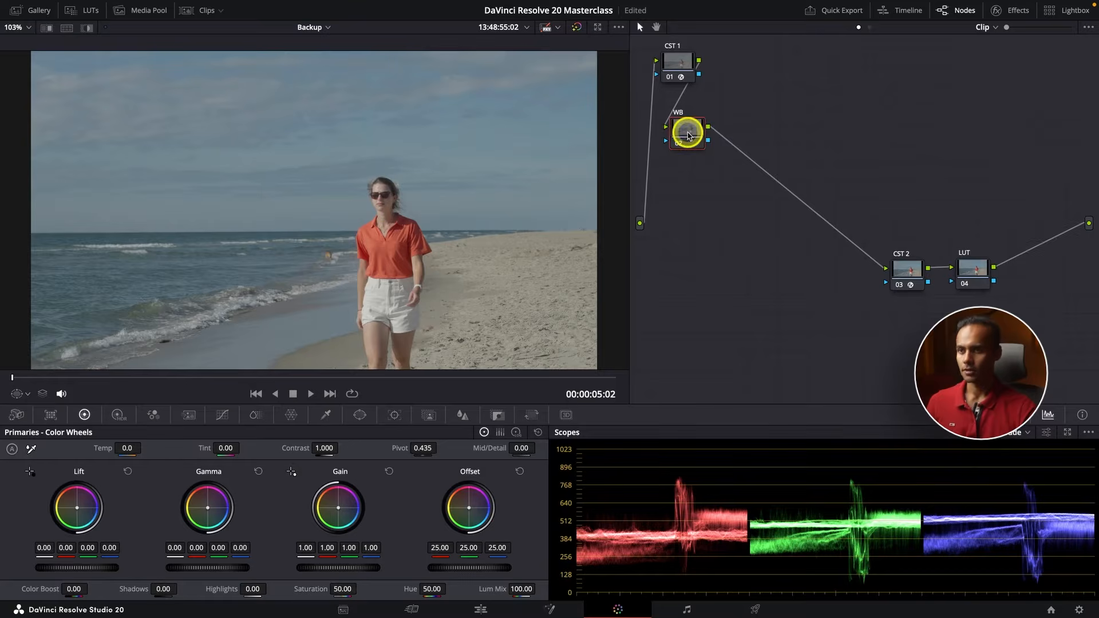
key("alt+s")
right_click(756, 133)
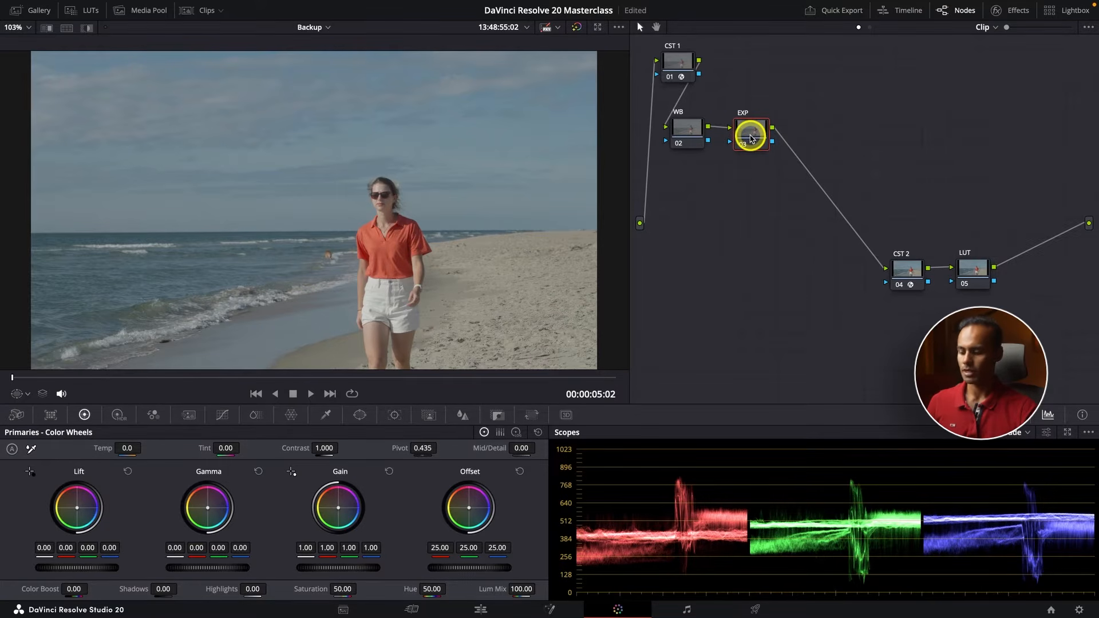
Add a serial node after EXP, label it SAT, and line it up with the row
key("alt+s")
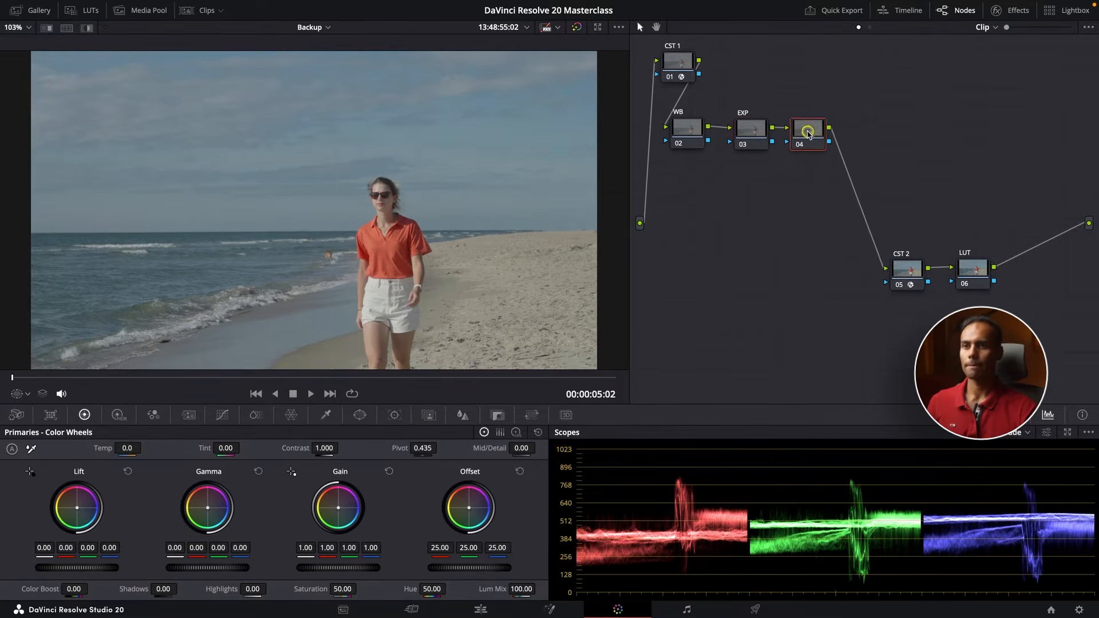
right_click(811, 133)
left_click(857, 154)
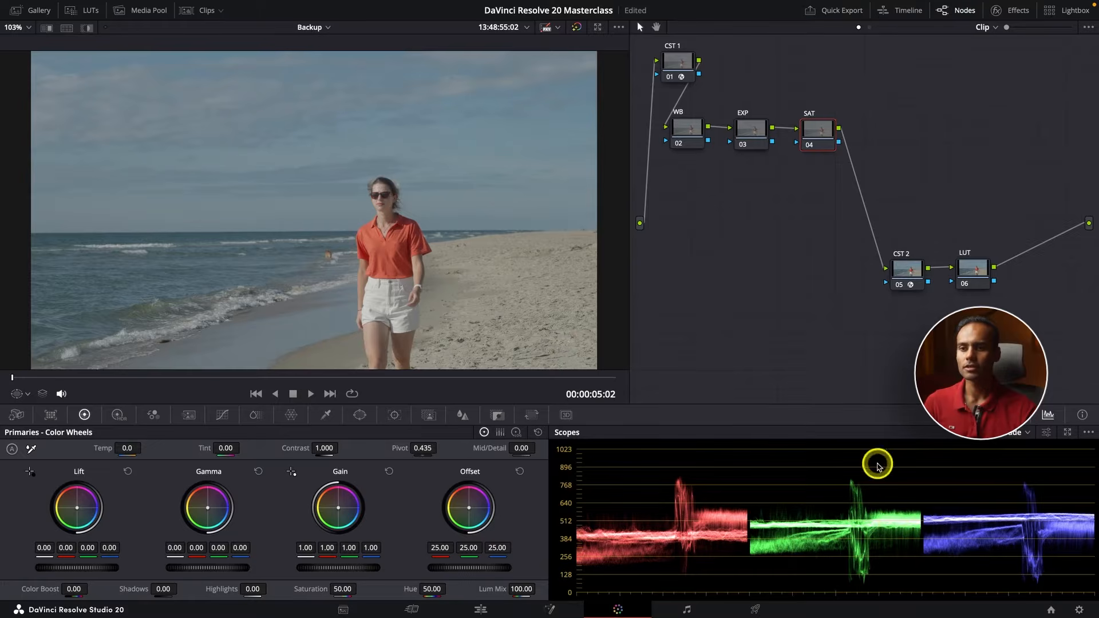
Compare the image with all six nodes bypassed and enabled, and examine the exposure range in the parade scope
left_click_drag(1008, 49, 667, 313)
key("ctrl+d")
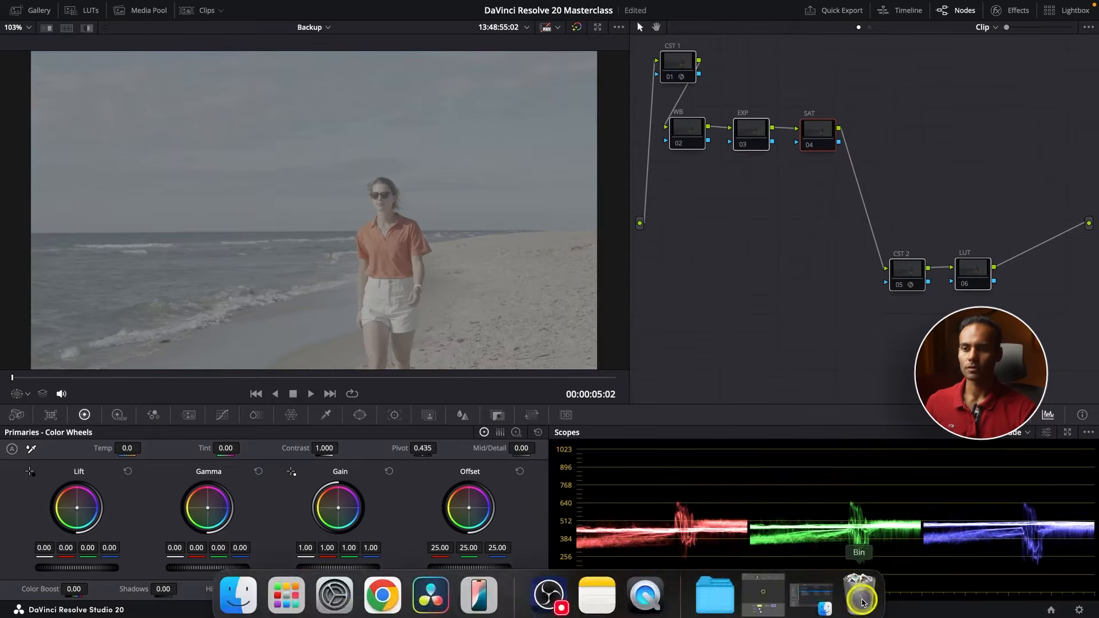
key("ctrl+d")
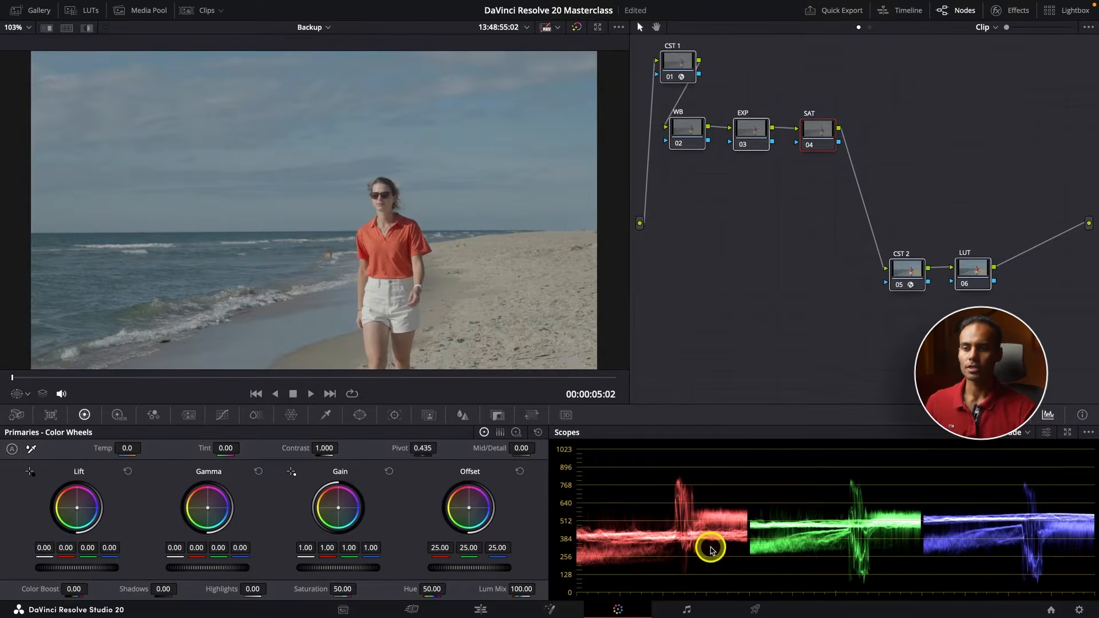
left_click_drag(709, 547, 711, 543)
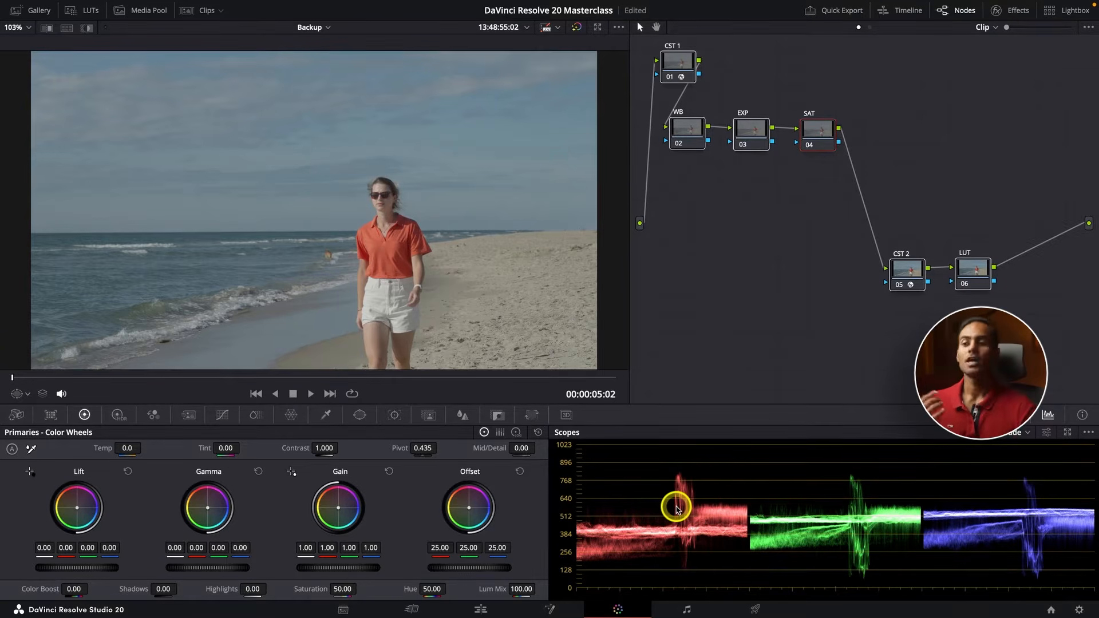
scroll(677, 458, "down", 1)
scroll(676, 458, "down", 3)
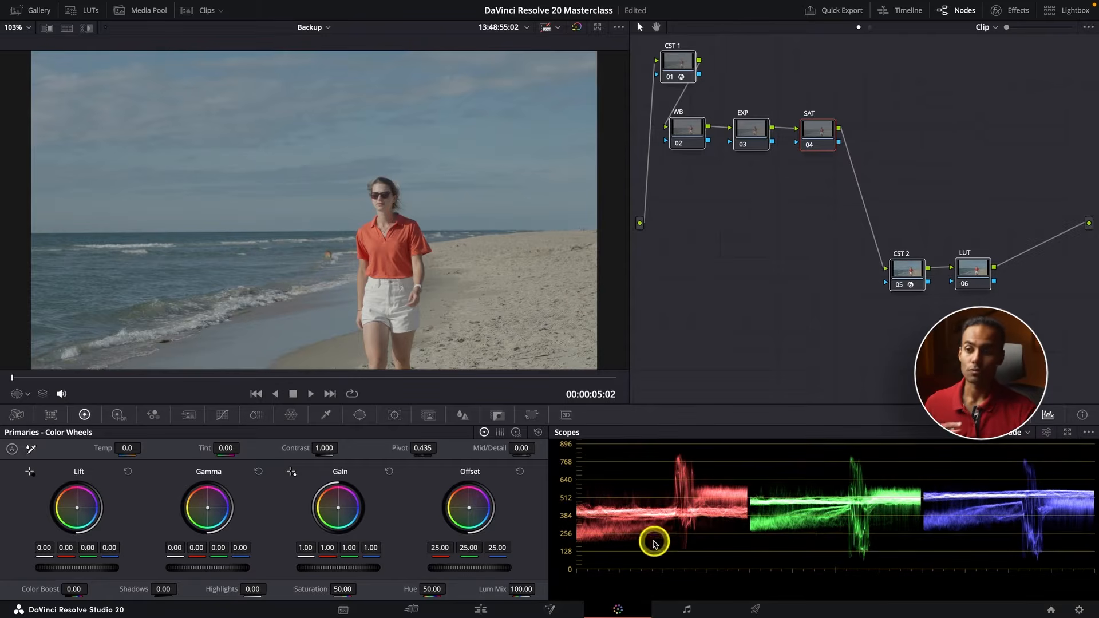
scroll(777, 554, "up", 4)
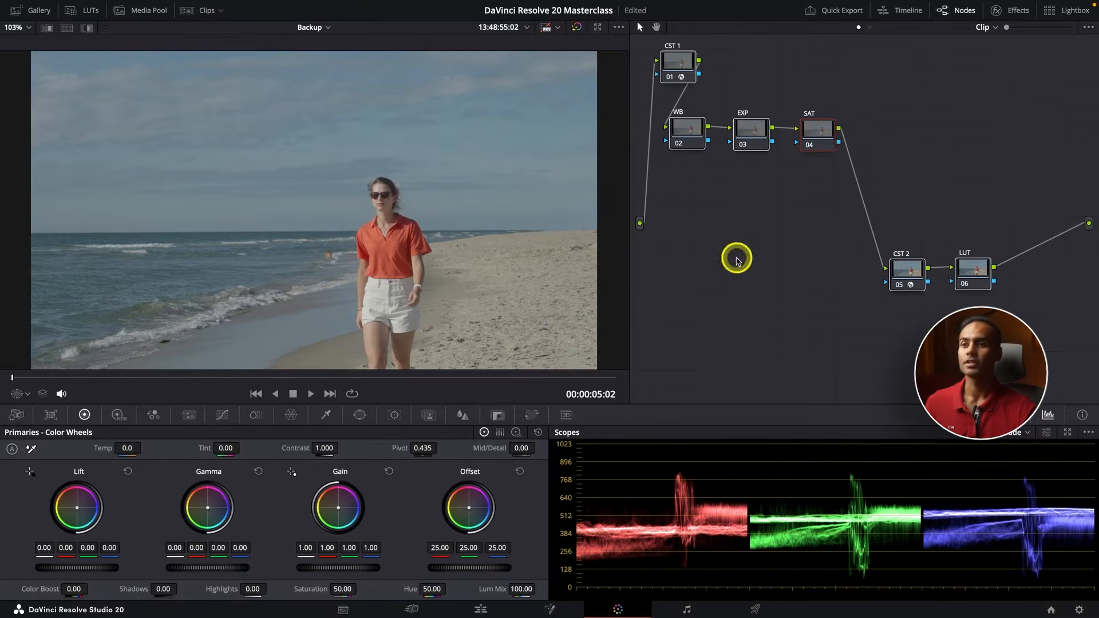
Raise the overall gain on the EXP node to 1.28
left_click(748, 126)
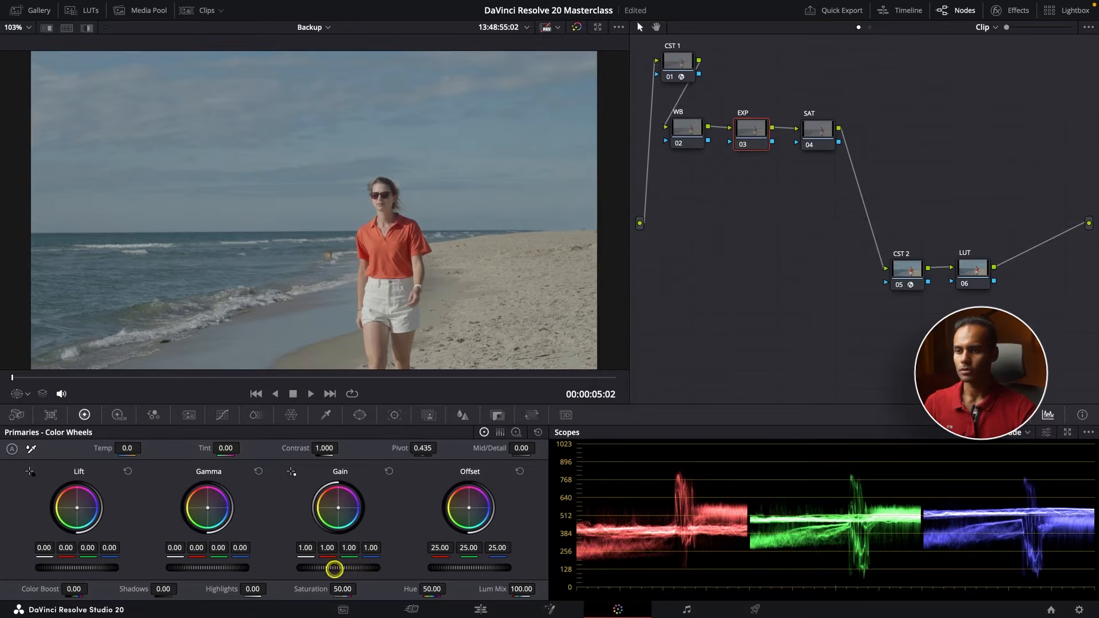
left_click_drag(334, 569, 407, 567)
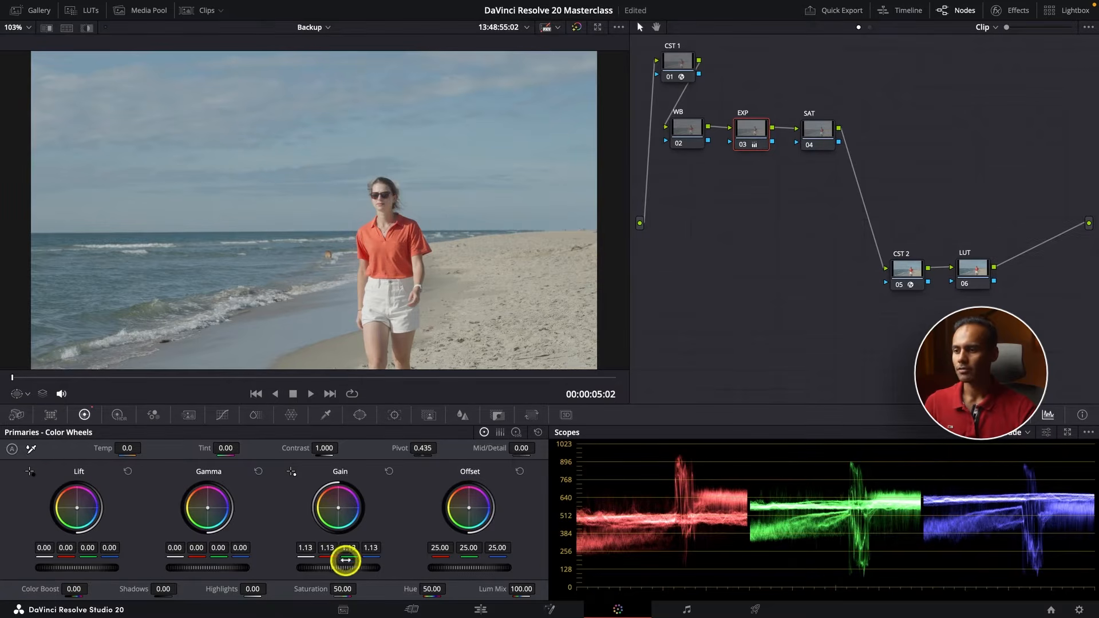
left_click_drag(335, 569, 425, 560)
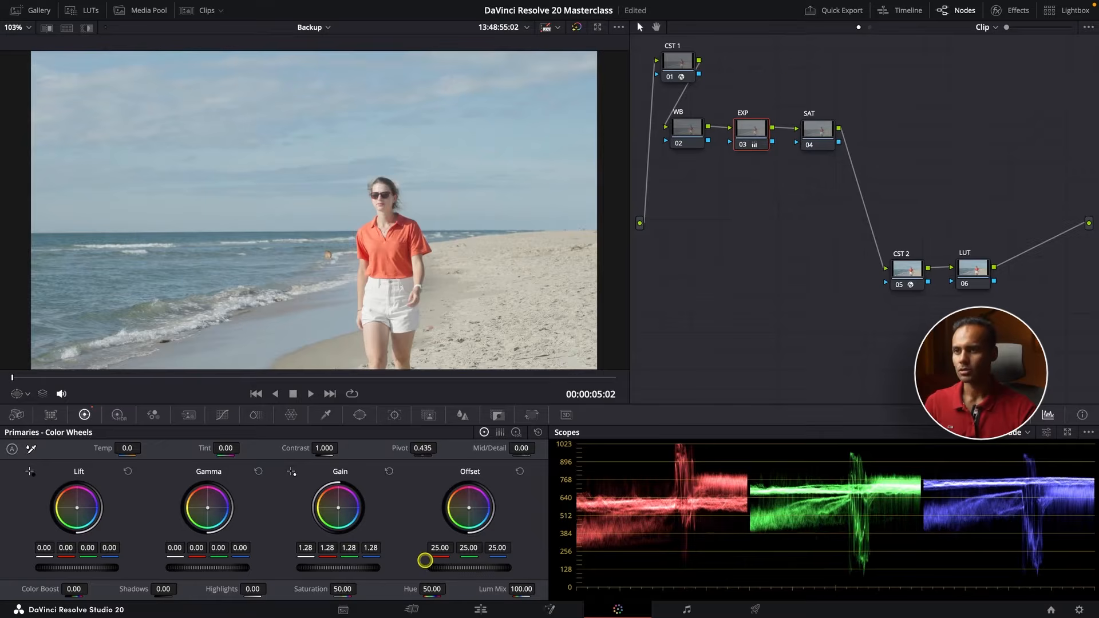
Insert a serial node labelled HDR between EXP and SAT, and show its High Dynamic Range color wheels
left_click_drag(812, 132, 905, 131)
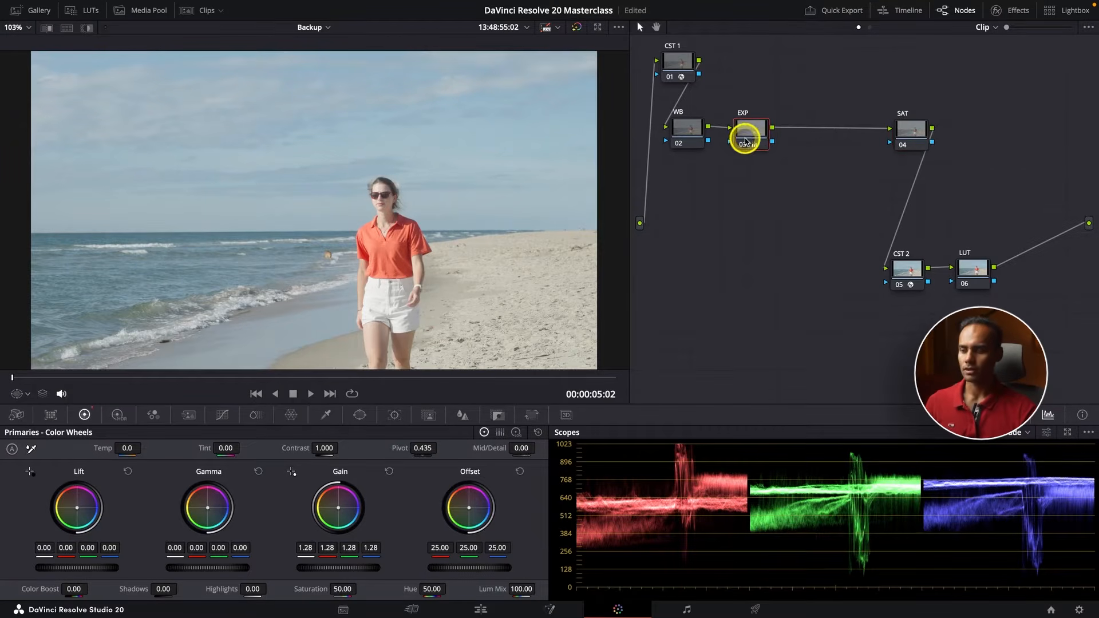
key("alt+s")
right_click(818, 138)
left_click(838, 150)
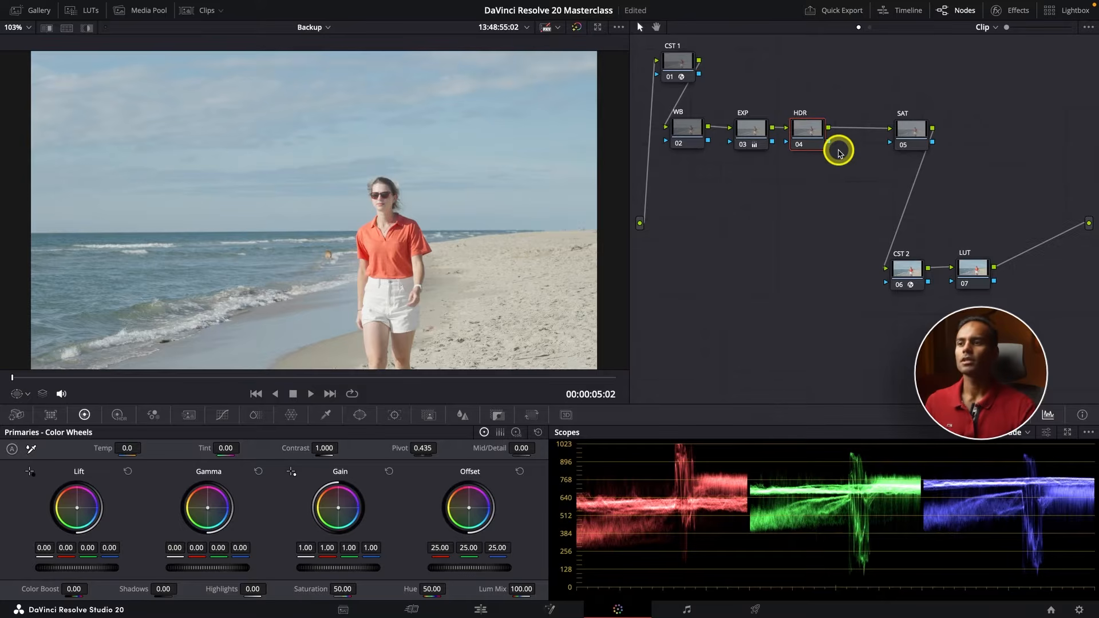
left_click_drag(814, 138, 824, 135)
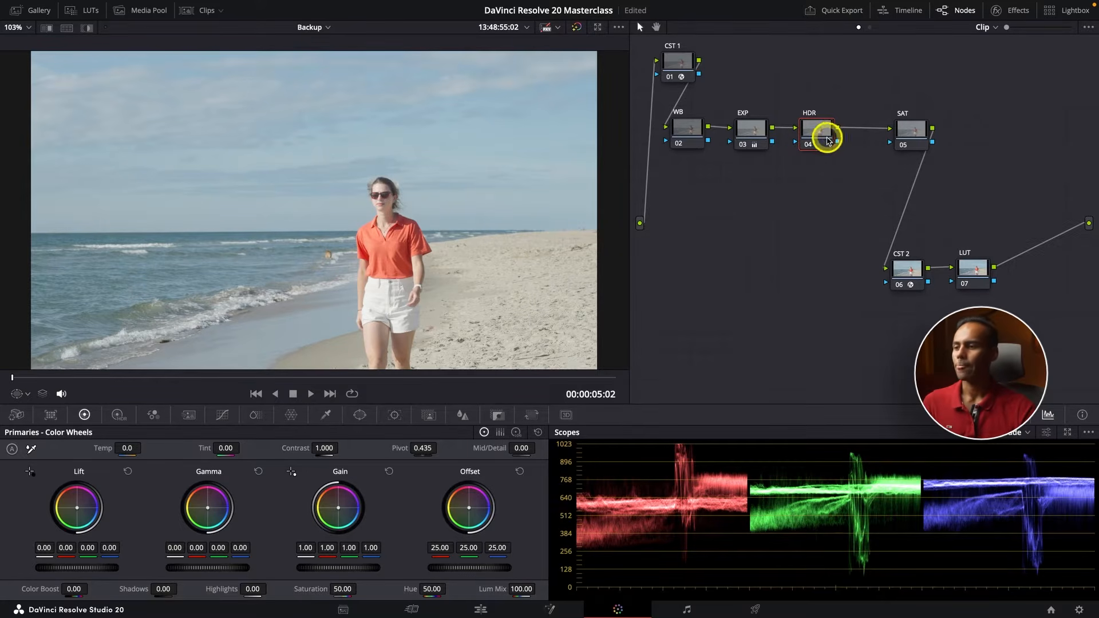
left_click(119, 416)
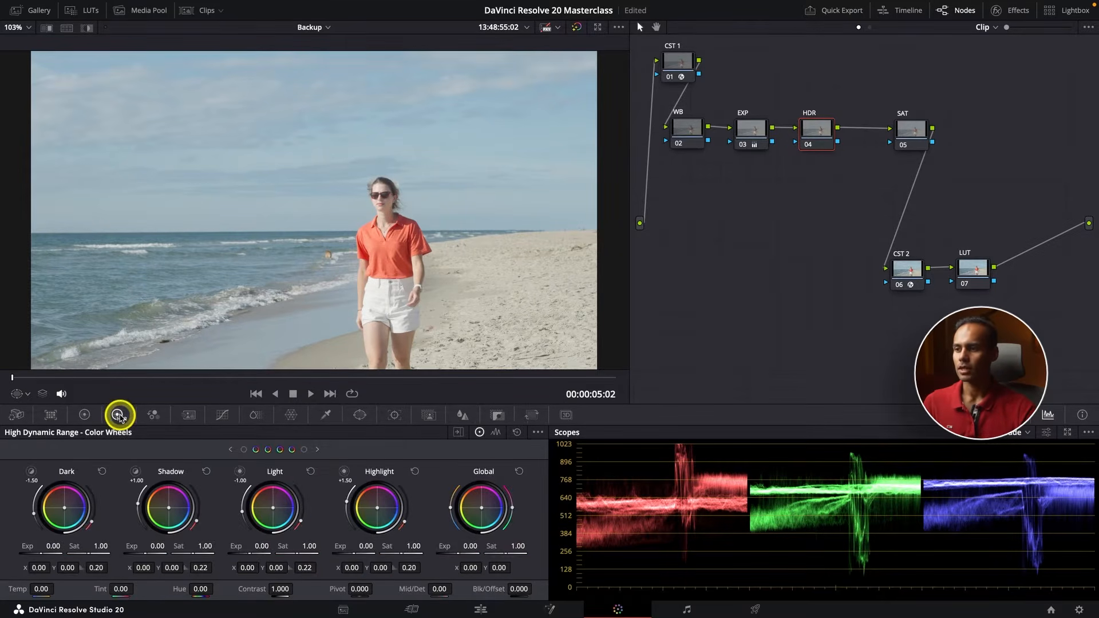
Lower the HDR node's Highlight exposure to -0.53, and compare the full-screen image with EXP and HDR bypassed and enabled
left_click_drag(368, 546, 245, 550)
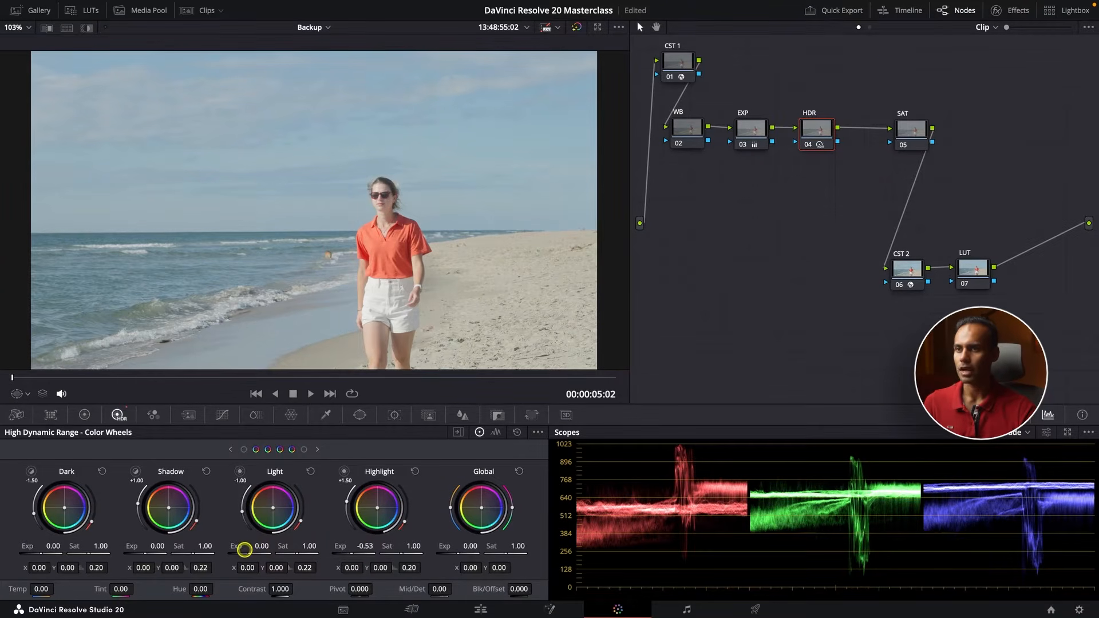
left_click_drag(758, 133, 732, 148)
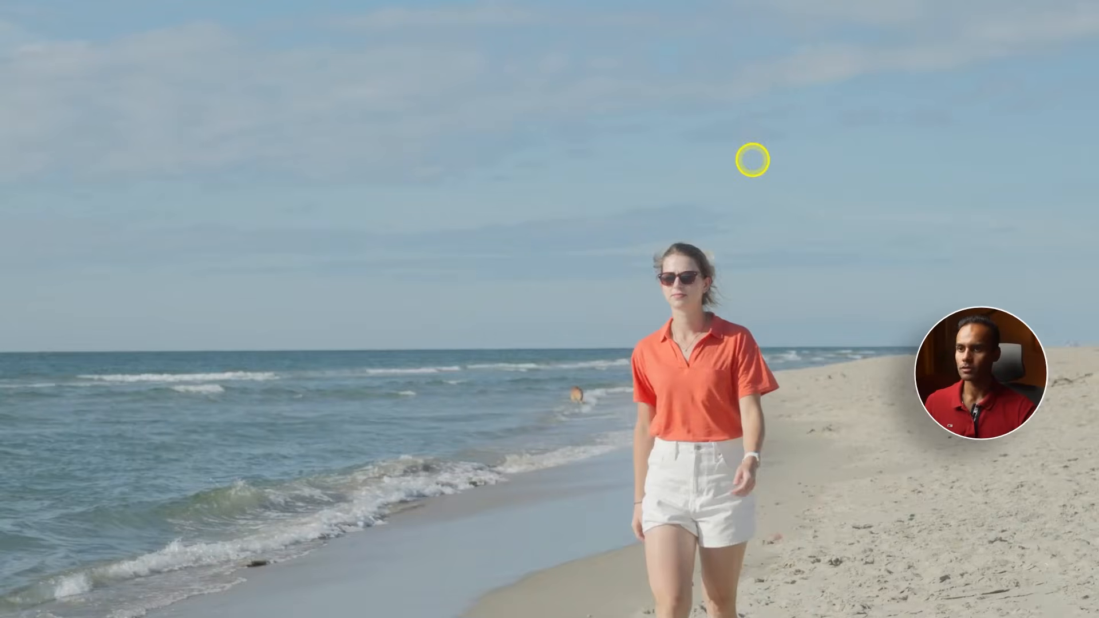
key("ctrl+d")
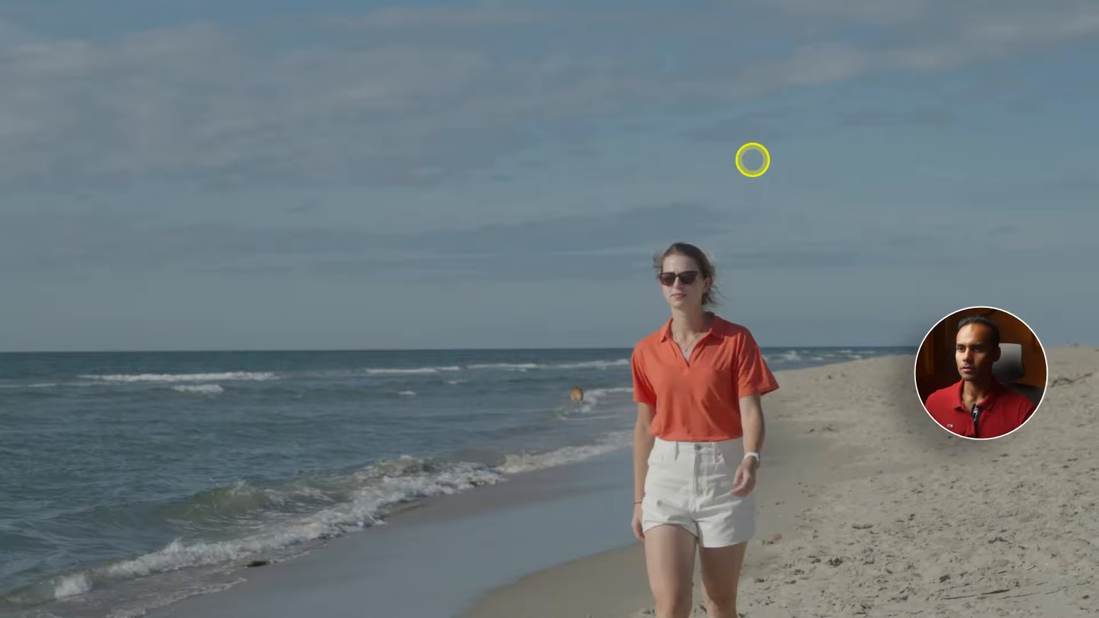
key("ctrl+d")
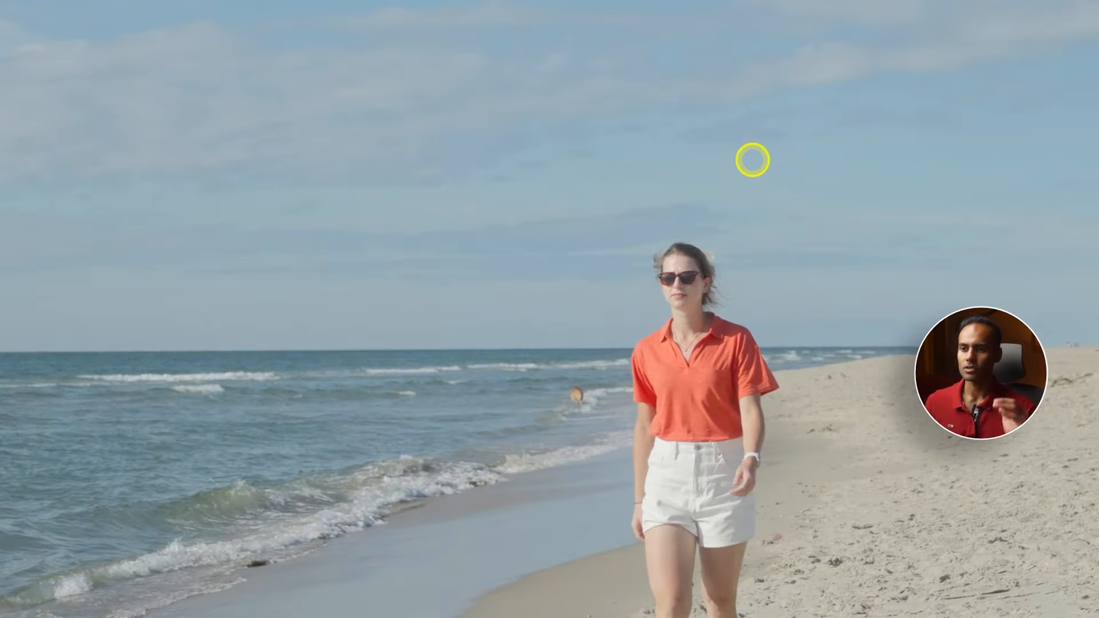
key("ctrl+f")
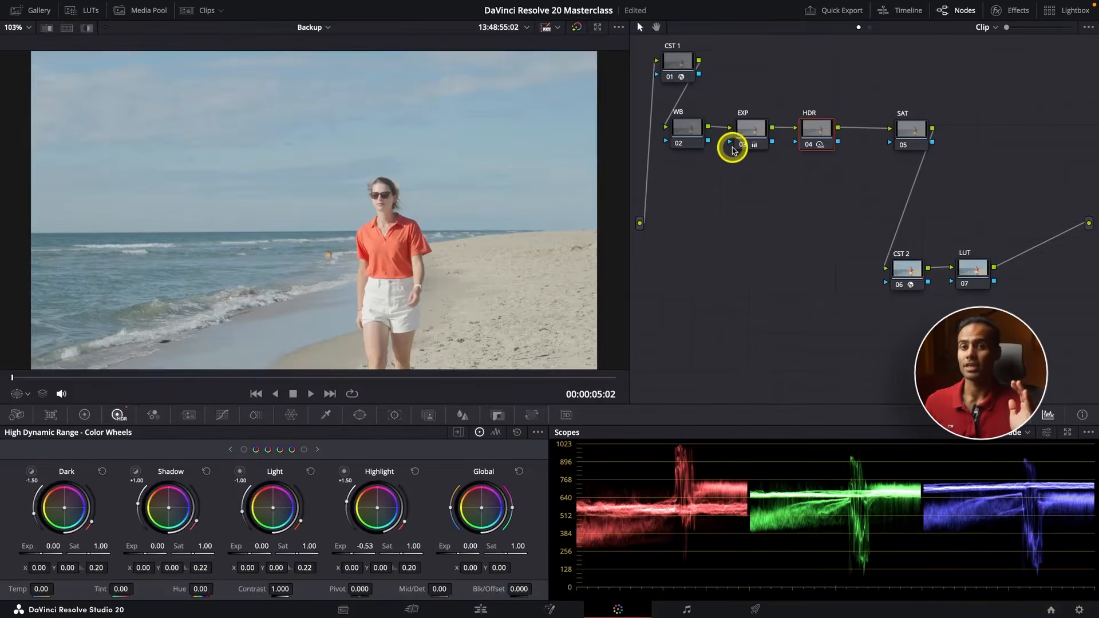
On the EXP node's primary wheels, set overall Lift to -0.02, Gamma to -0.06 and Gain to 1.35
left_click(757, 128)
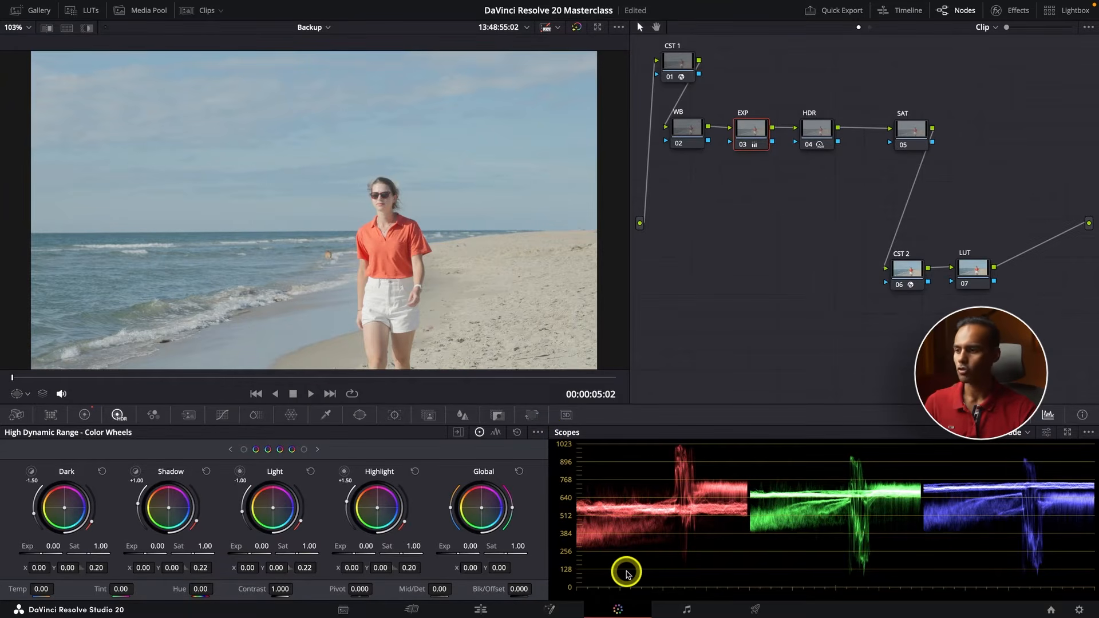
left_click(84, 415)
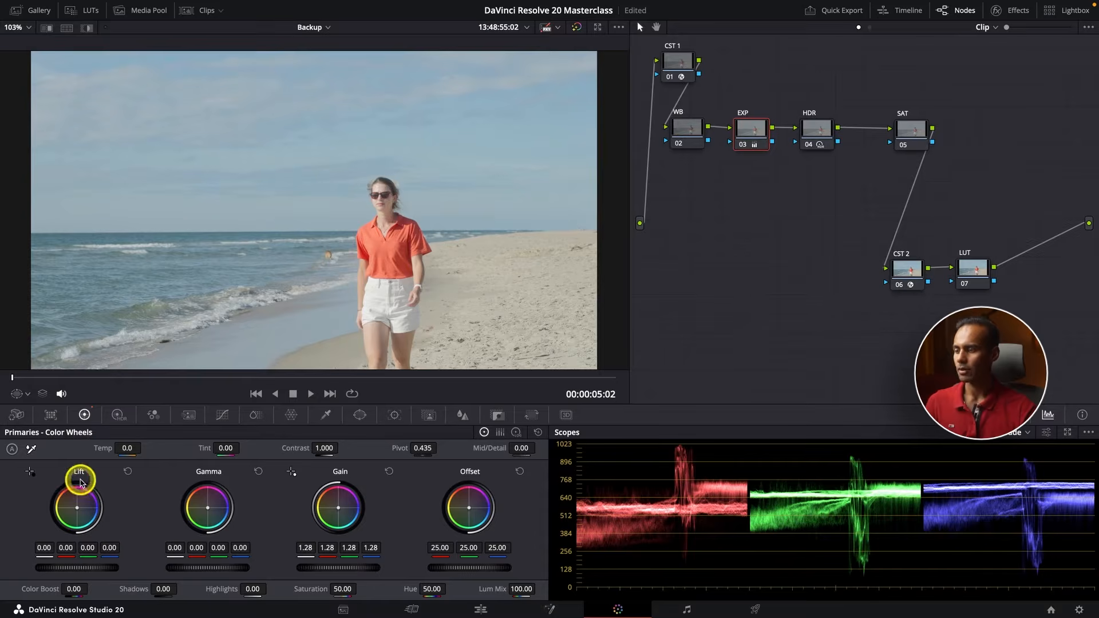
left_click_drag(94, 568, 74, 568)
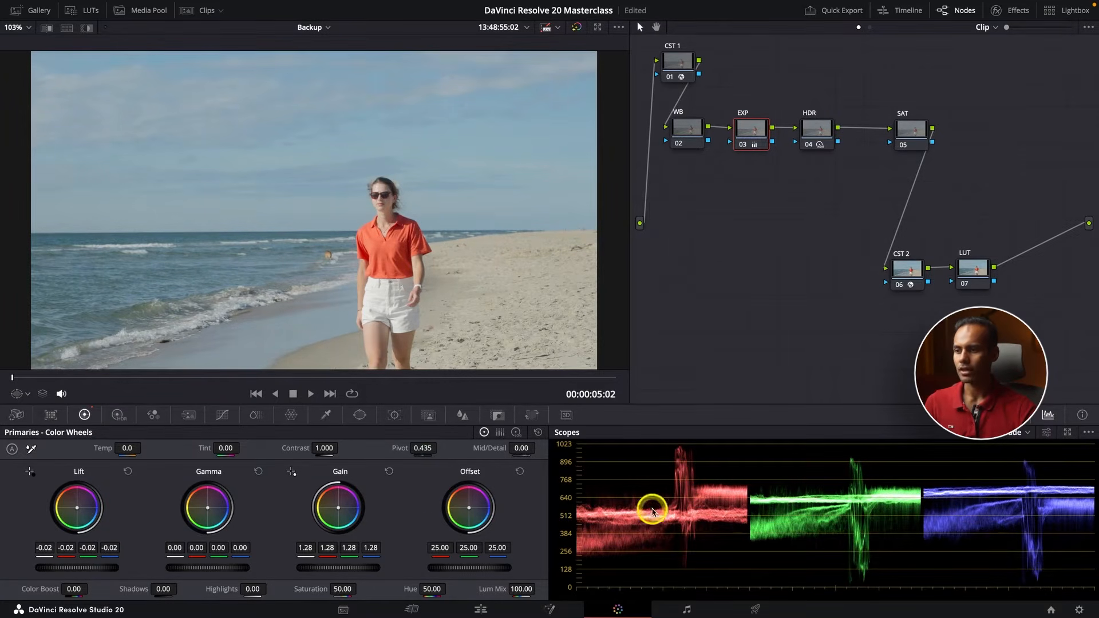
left_click_drag(221, 569, 63, 565)
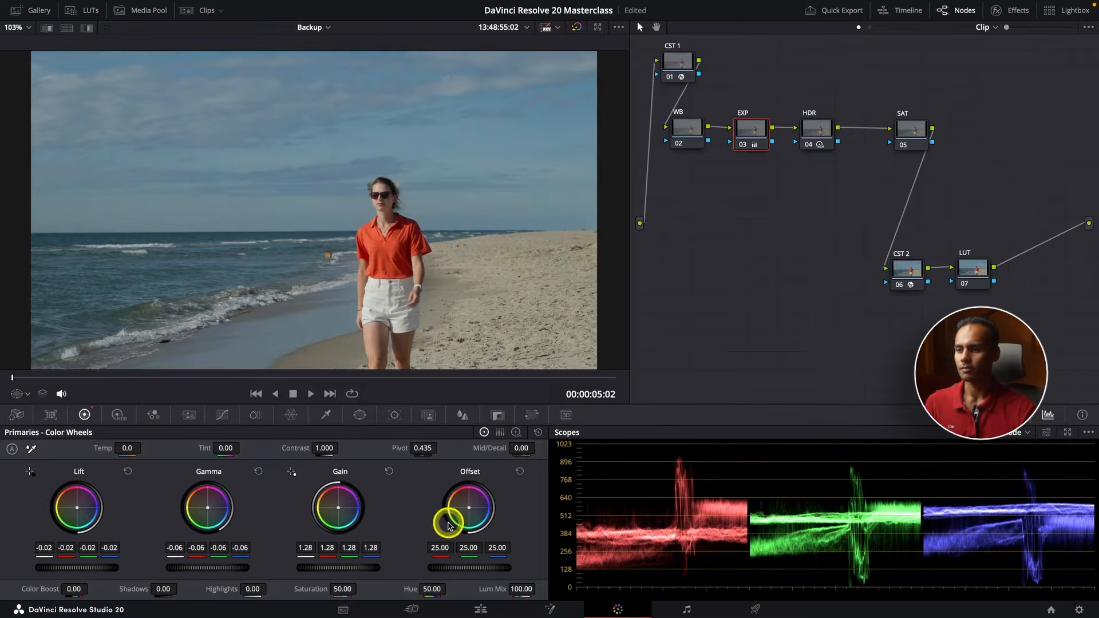
left_click_drag(342, 568, 386, 568)
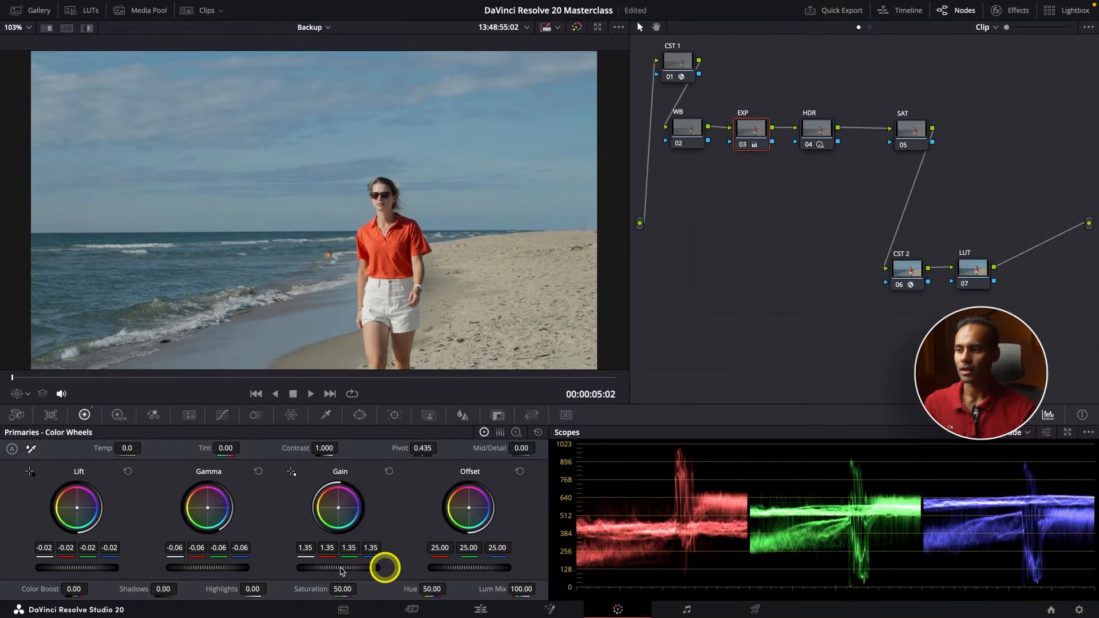
Readjust the EXP node to Gamma -0.03, Lift -0.03 and Shadows 21.00
left_click(214, 554)
left_click_drag(212, 567, 279, 565)
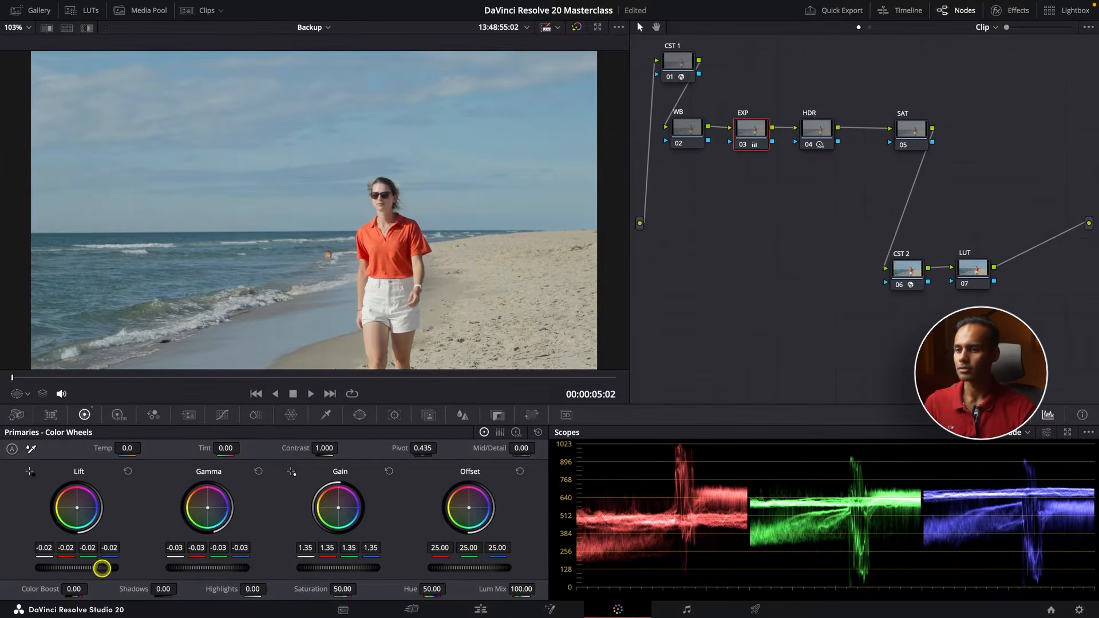
mouse_move(102, 568)
left_mouse_down()
mouse_move(79, 567)
mouse_move(89, 567)
left_mouse_up()
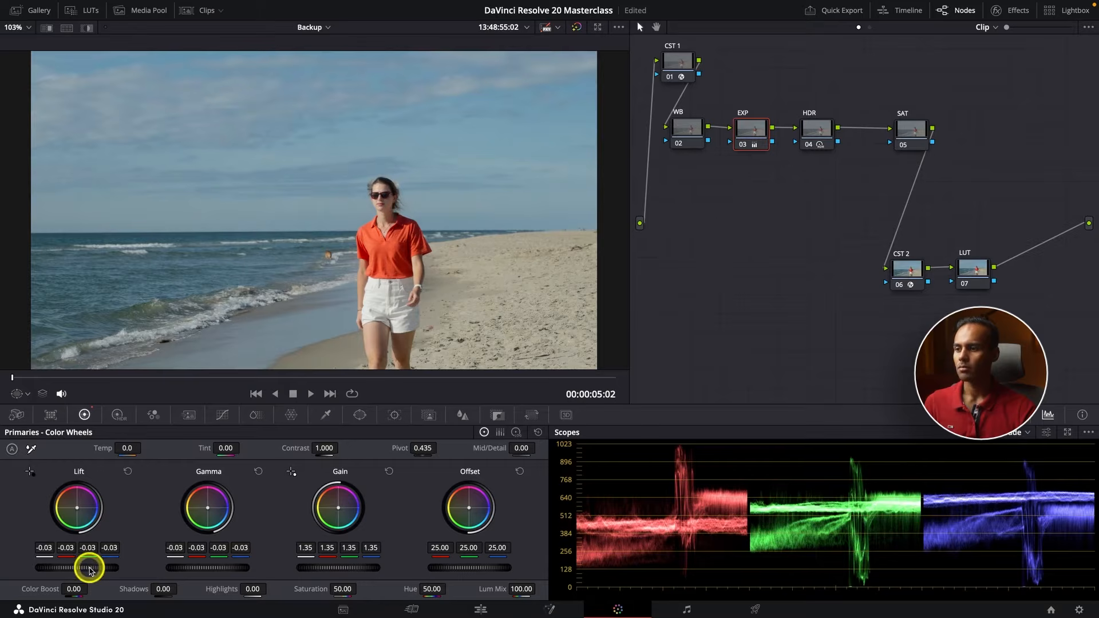
left_click_drag(159, 589, 183, 587)
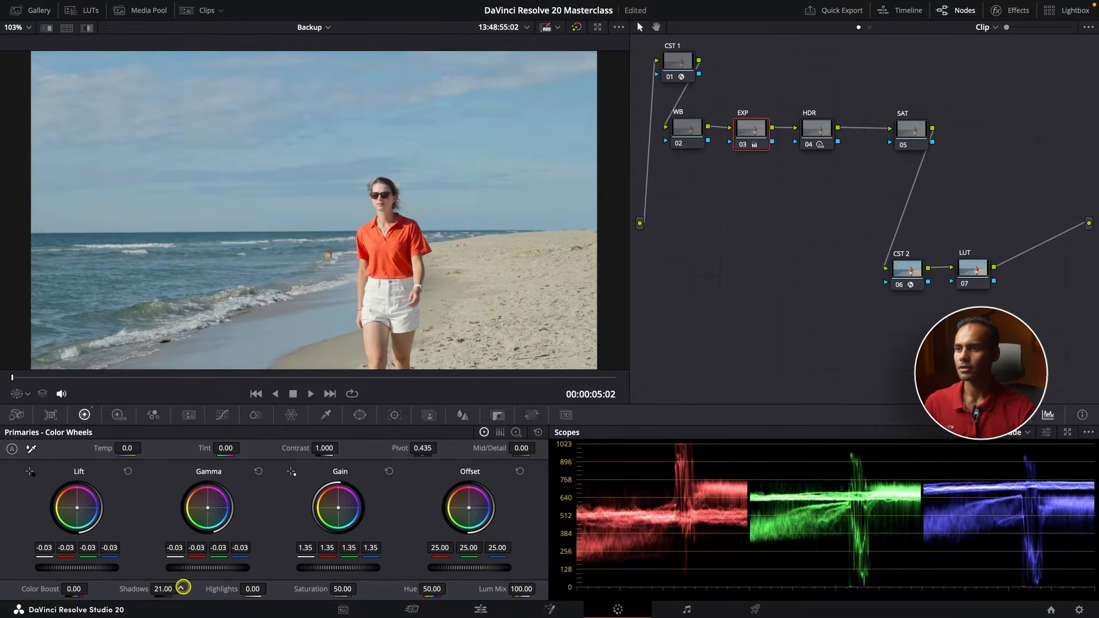
Check the EXP correction full screen against its bypassed state, and refine it to Shadows 11.50, Gamma -0.02 and Gain 1.30
key("super+f")
key("super+d")
key("super+d")
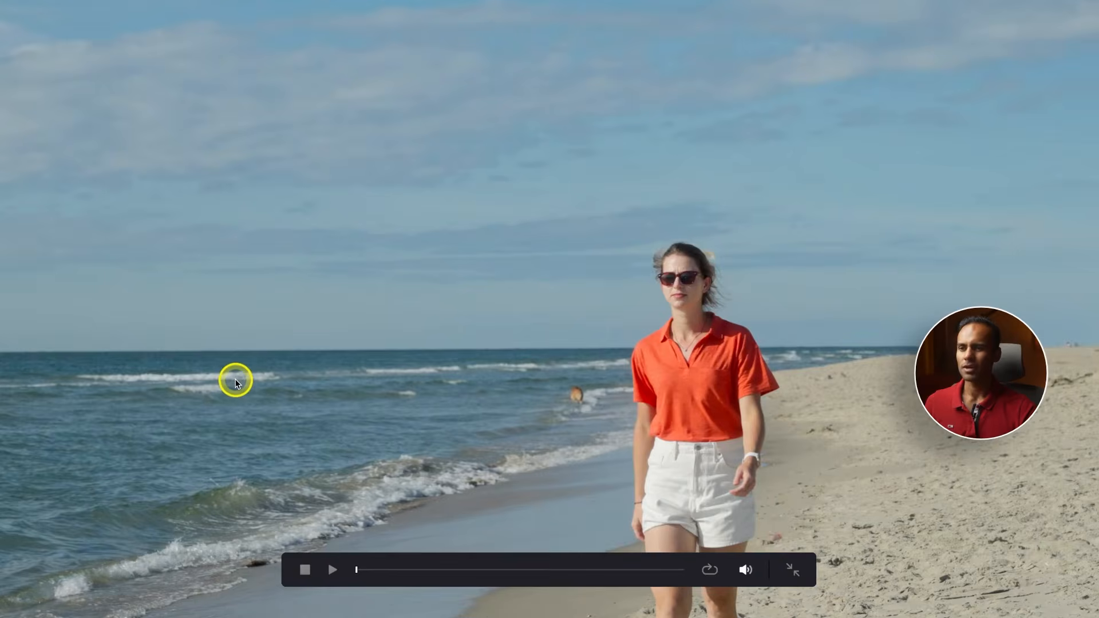
key("super+f")
mouse_move(205, 577)
left_mouse_down()
mouse_move(204, 567)
mouse_move(227, 567)
mouse_move(206, 567)
left_mouse_up()
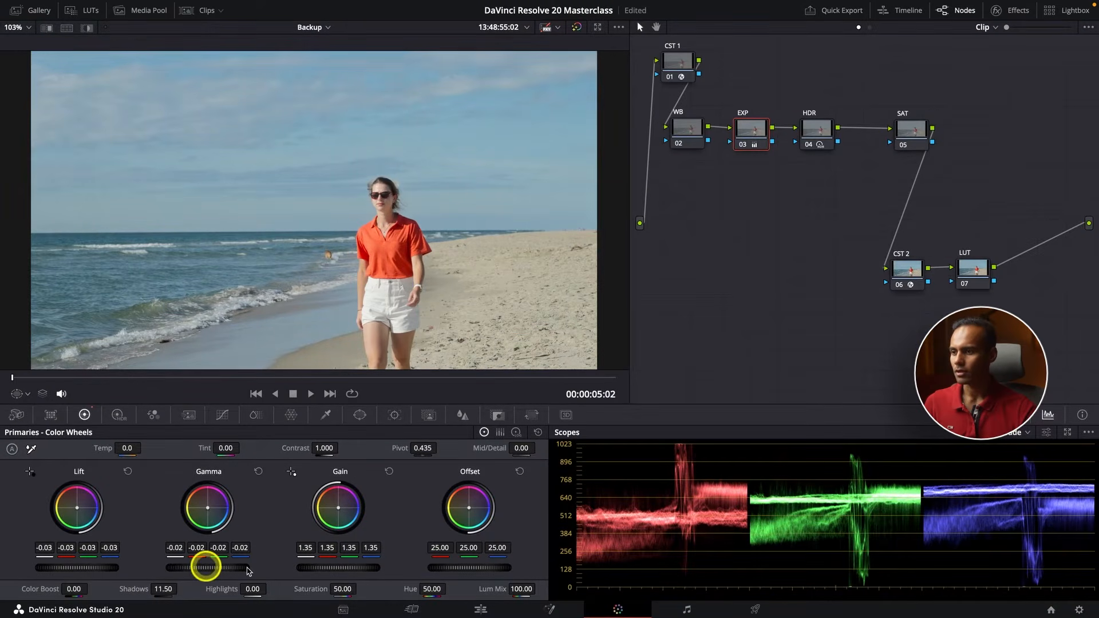
left_click_drag(351, 568, 313, 566)
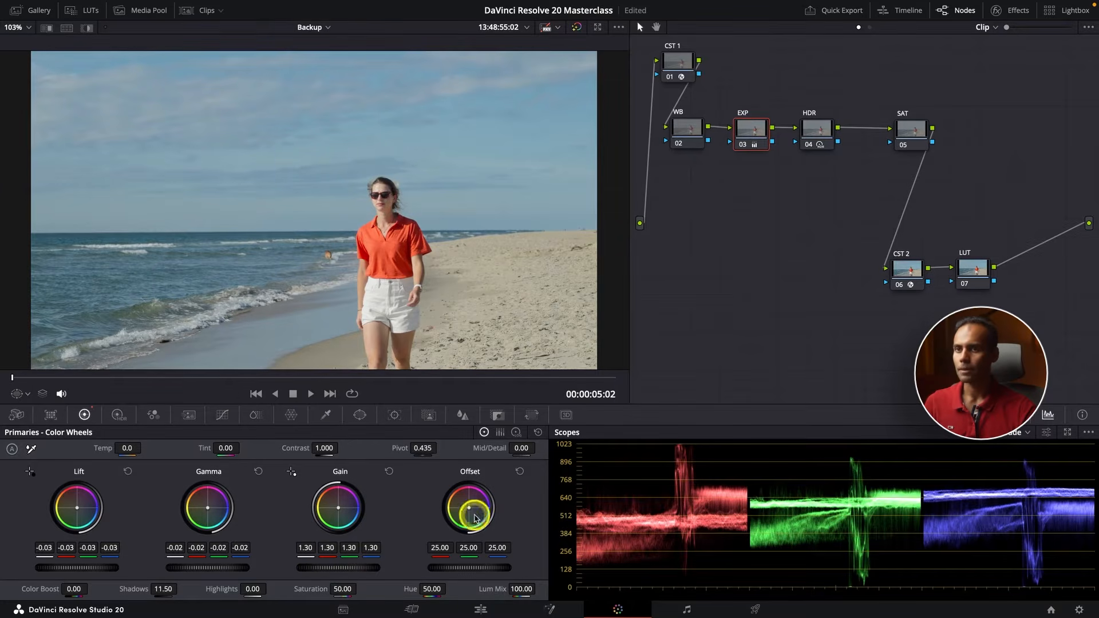
Lower the HDR node's Highlight exposure to -0.91, and compare the image with that node bypassed and enabled
left_click(809, 125)
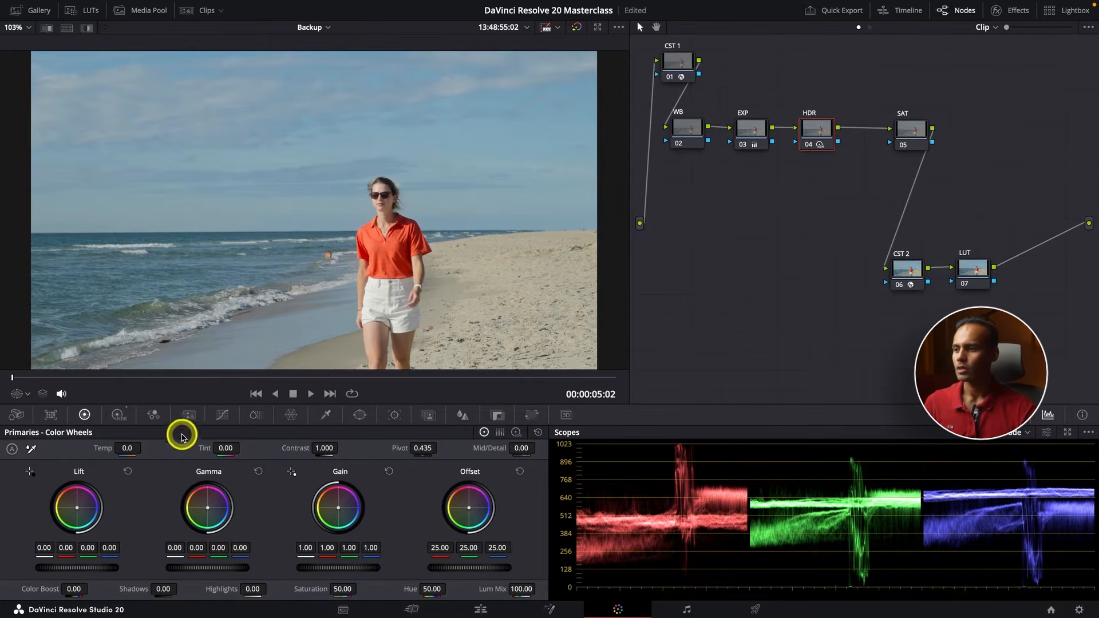
left_click(118, 415)
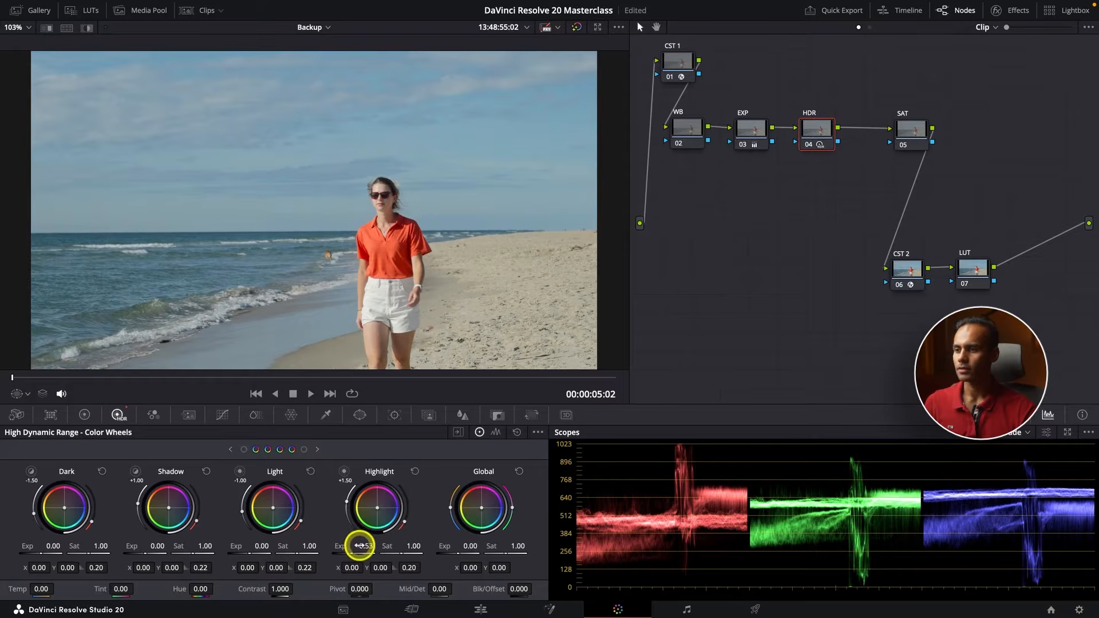
left_click_drag(365, 547, 317, 542)
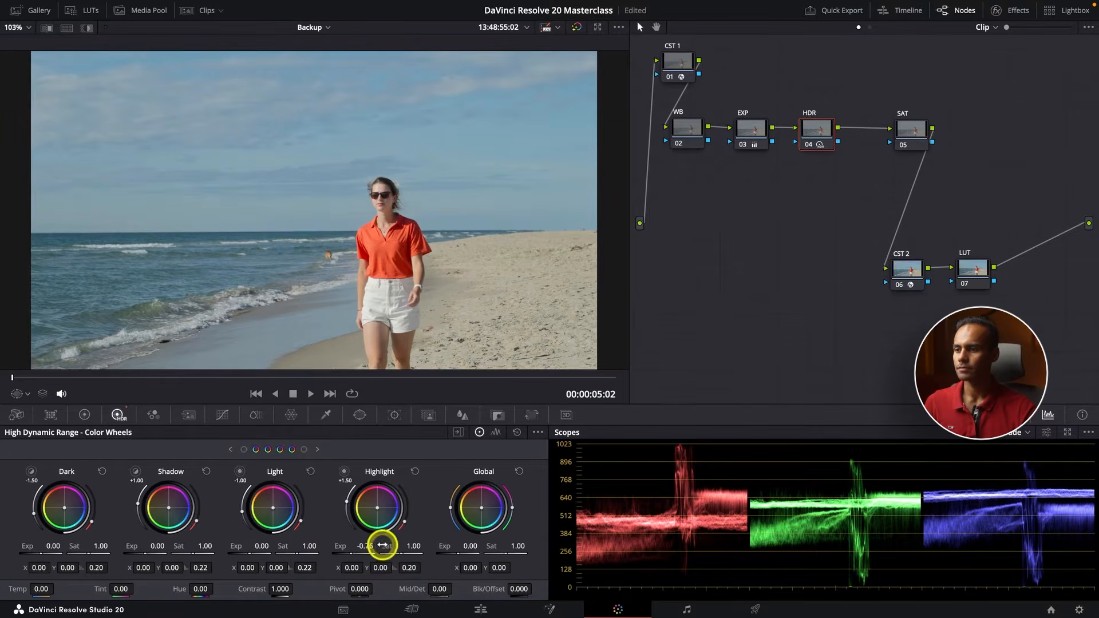
left_click_drag(383, 546, 330, 545)
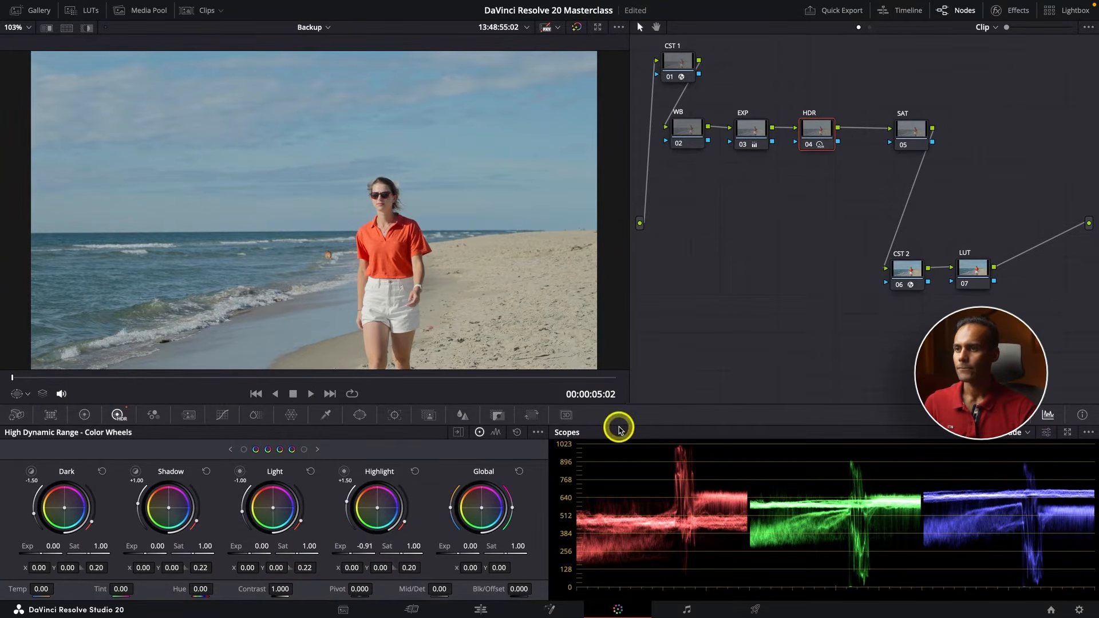
key("ctrl+d")
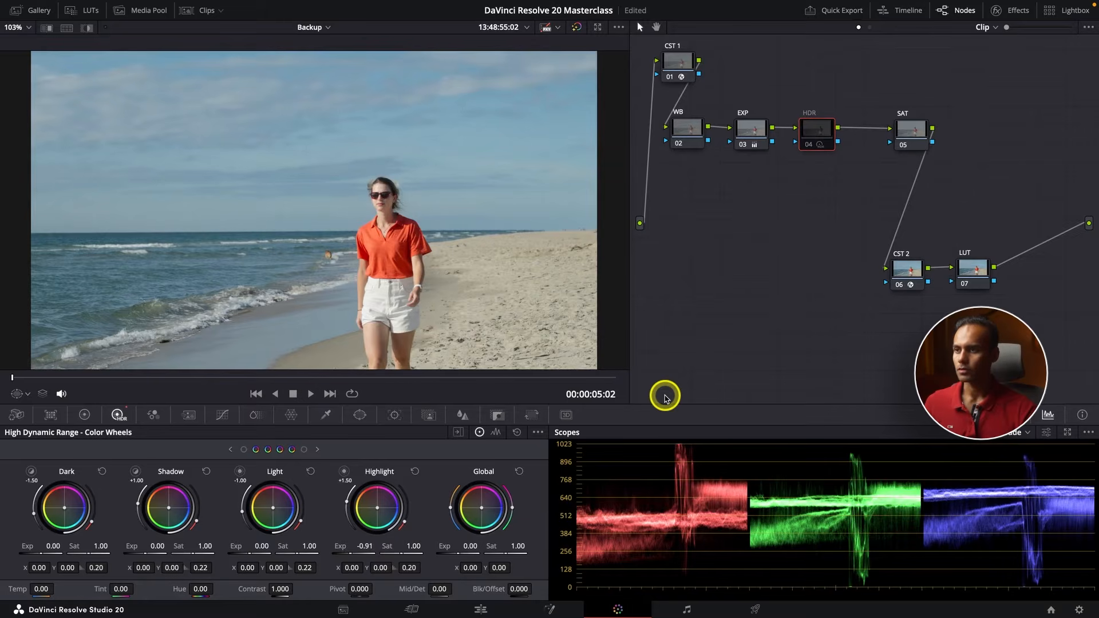
key("ctrl+f")
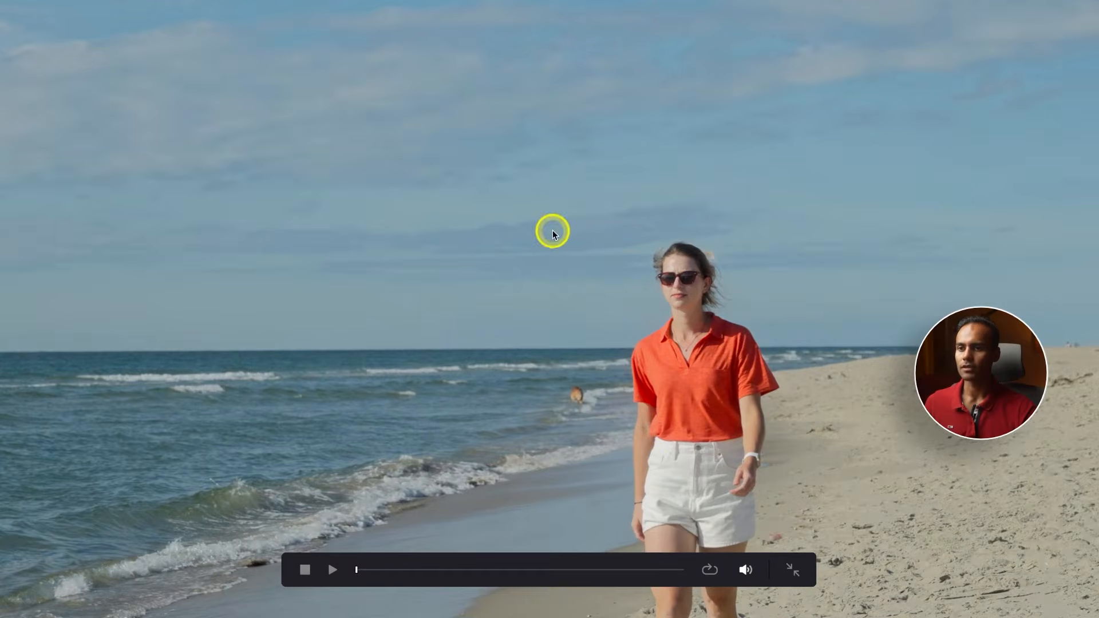
key("Escape")
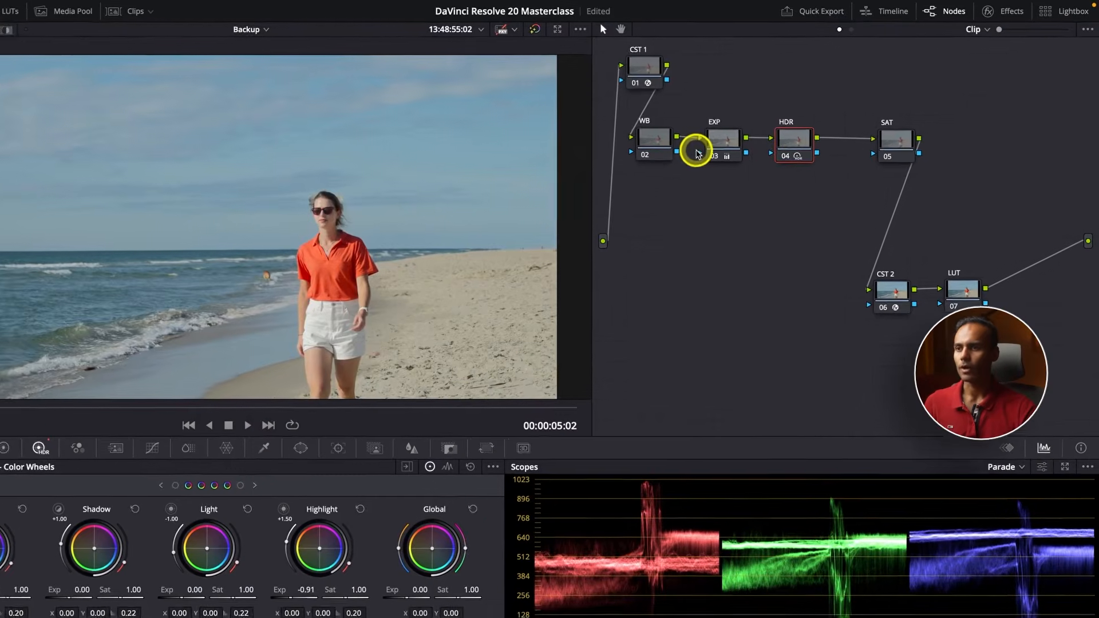
Compare the image with the EXP and HDR nodes bypassed together and enabled
left_click_drag(708, 114, 794, 143)
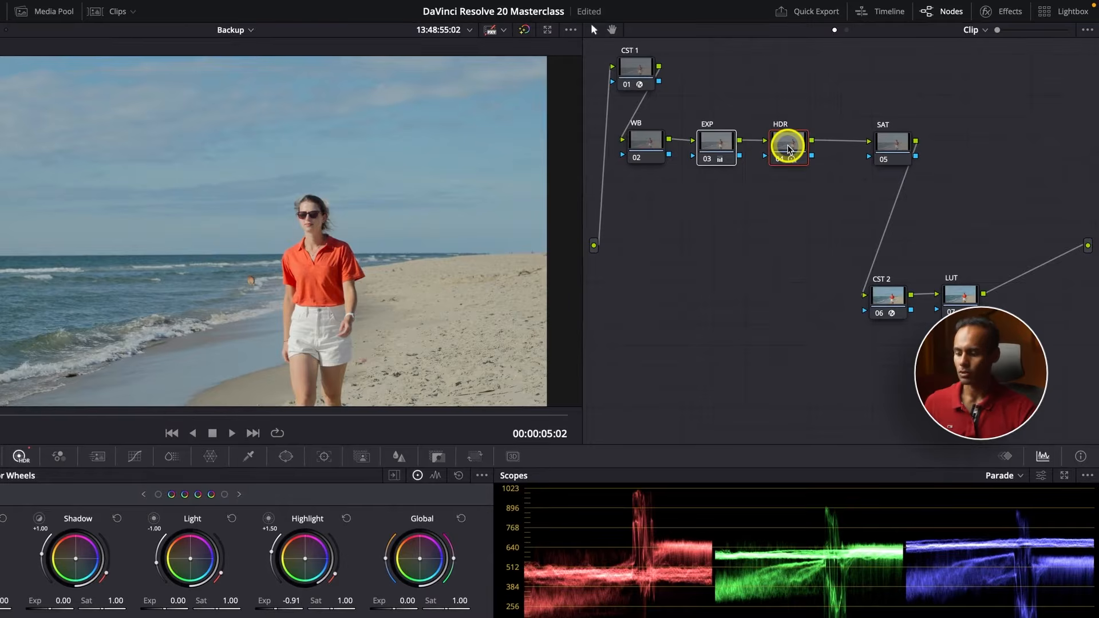
key("ctrl+d")
key("ctrl+d")
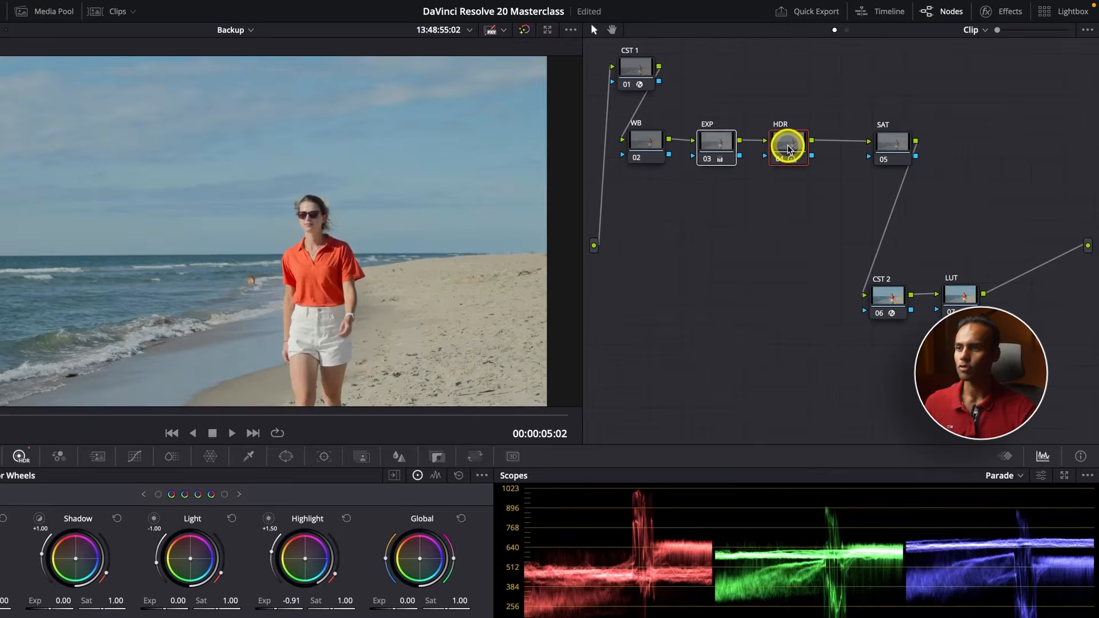
key("ctrl+d")
key("ctrl+d")
left_click(730, 220)
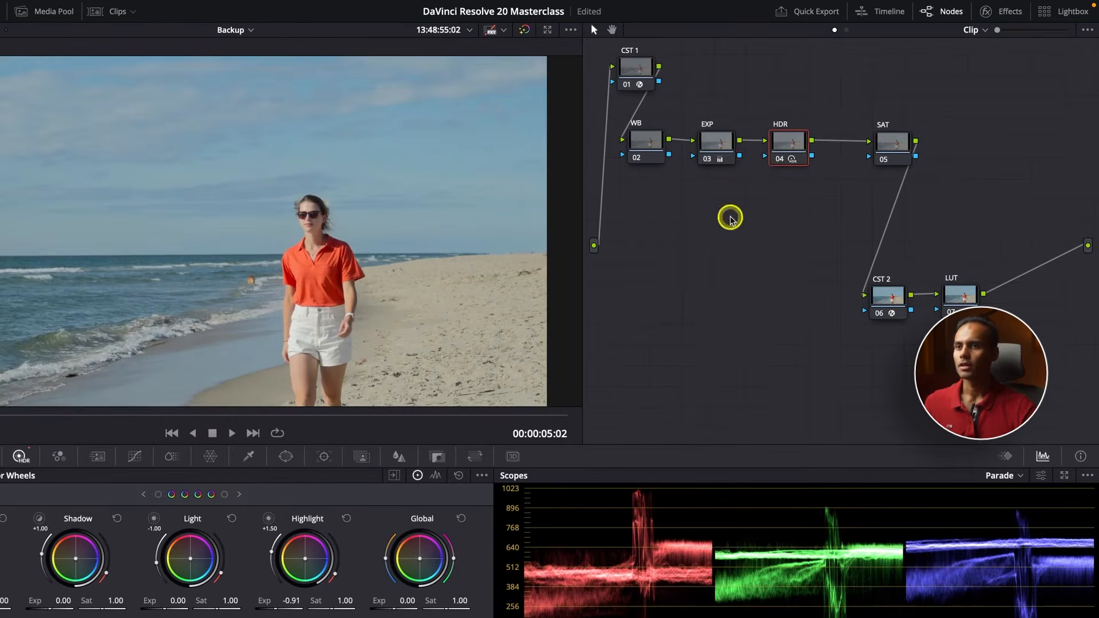
Move the HDR and SAT nodes so they are spaced more evenly in line with WB and EXP
left_click(721, 144)
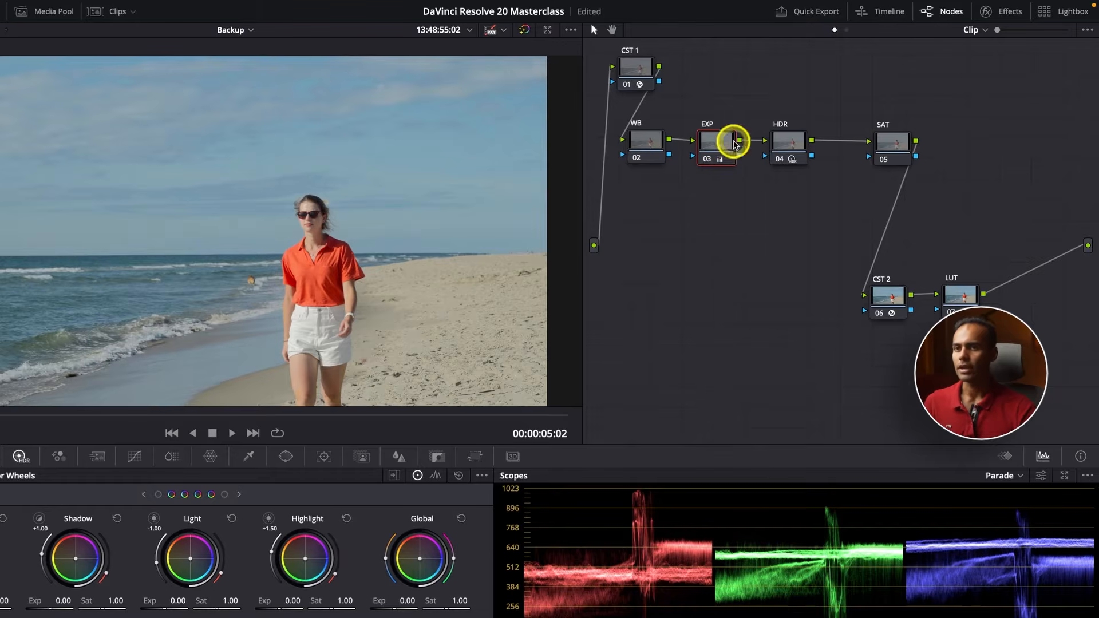
left_click_drag(789, 150, 796, 150)
left_click(786, 142)
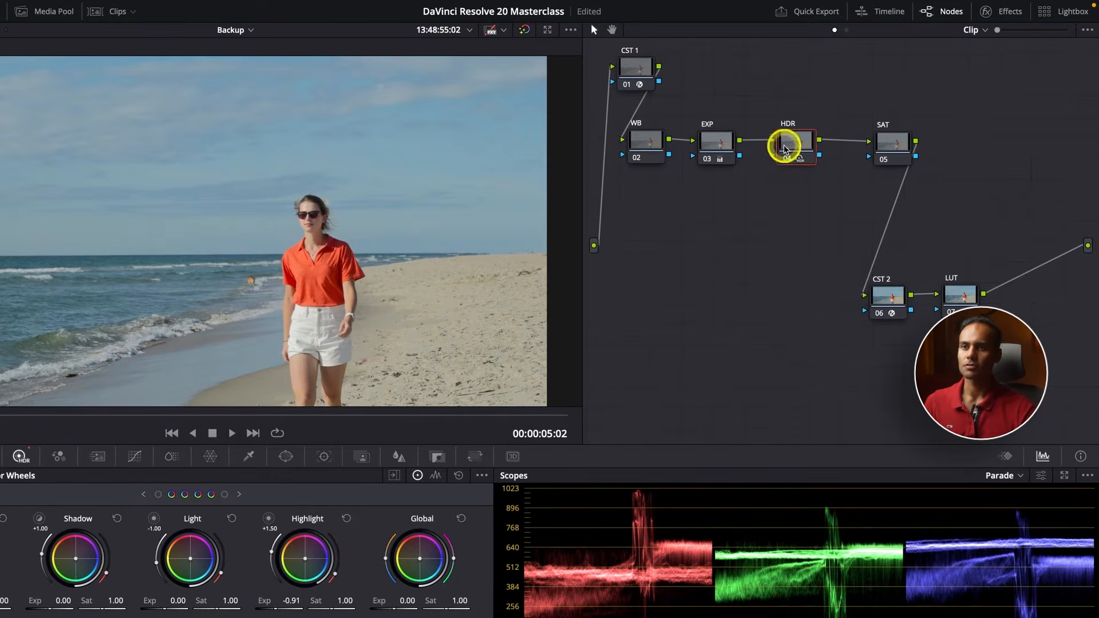
left_click(893, 146)
left_click_drag(895, 150, 884, 147)
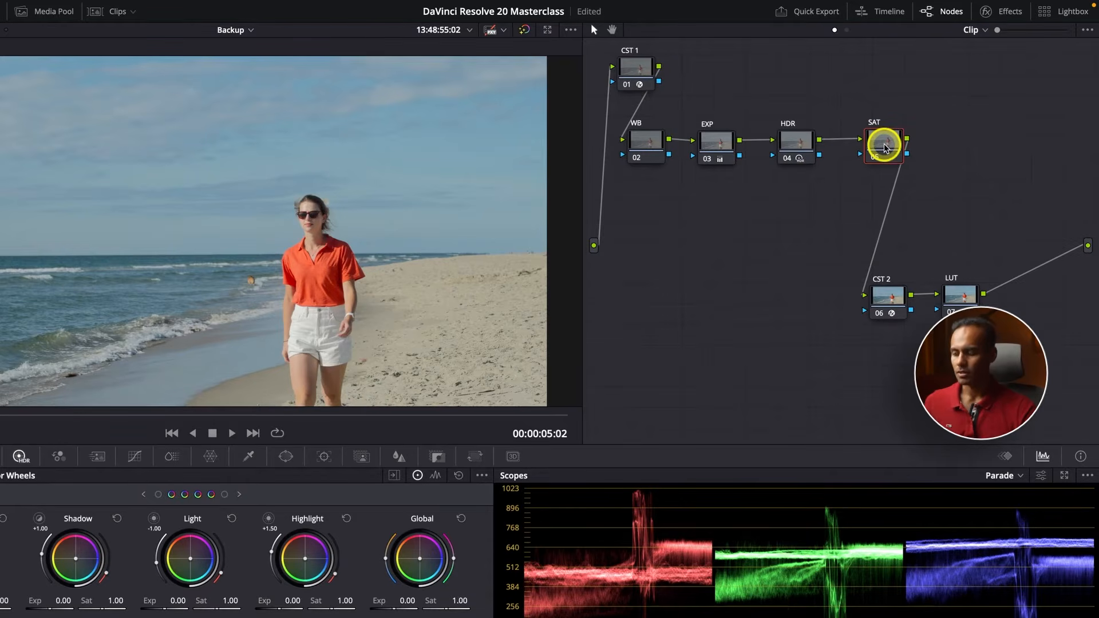
Set the SAT node's color space to HSV
right_click(884, 148)
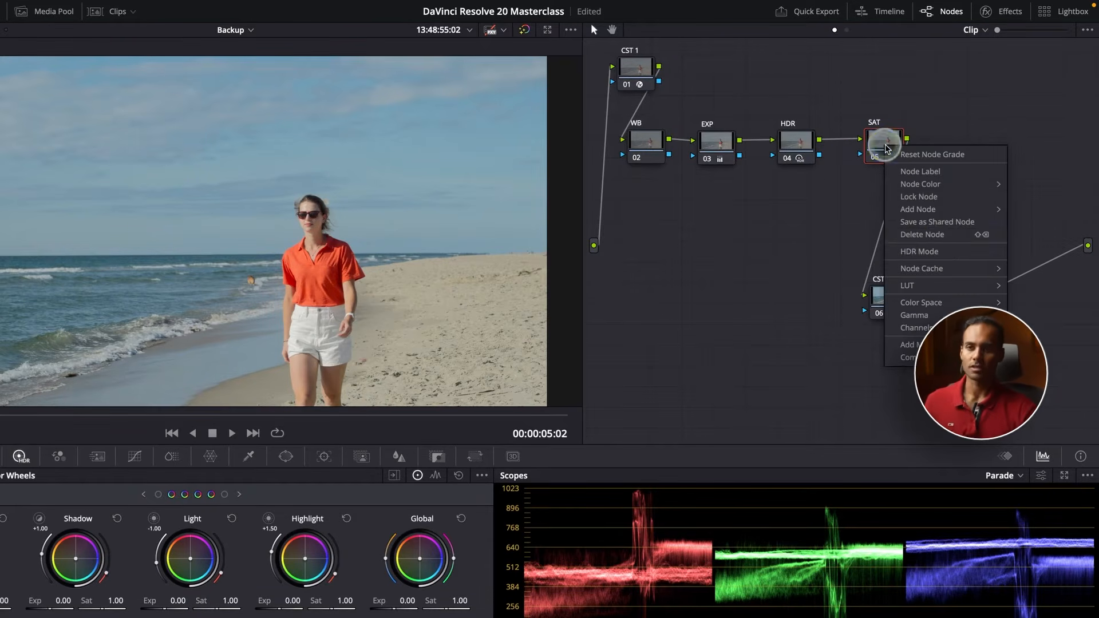
left_click(958, 284)
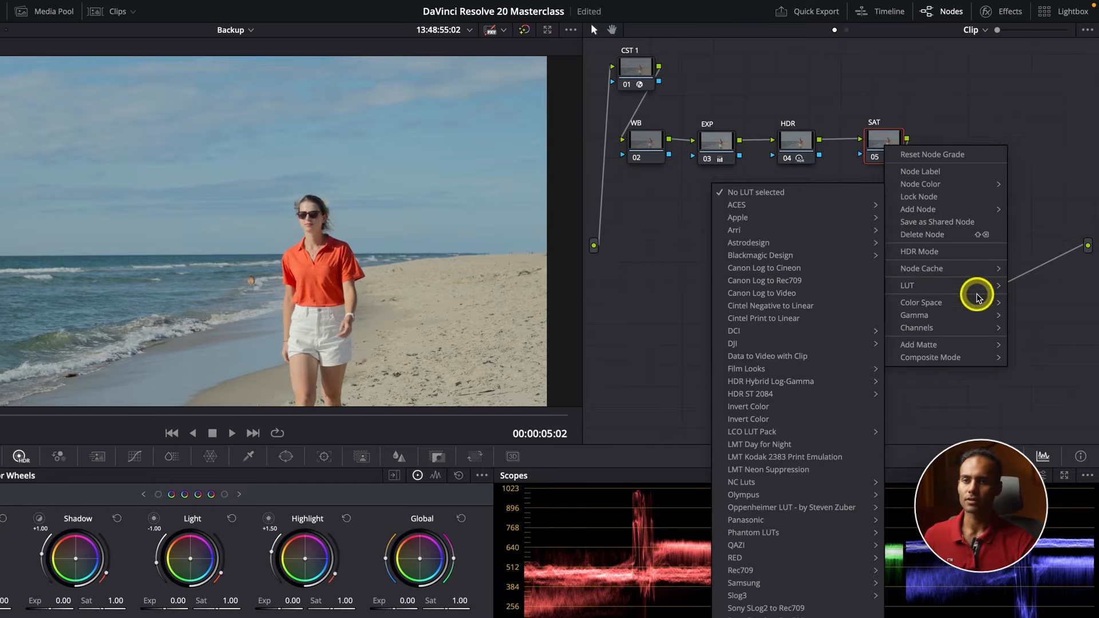
mouse_move(993, 309)
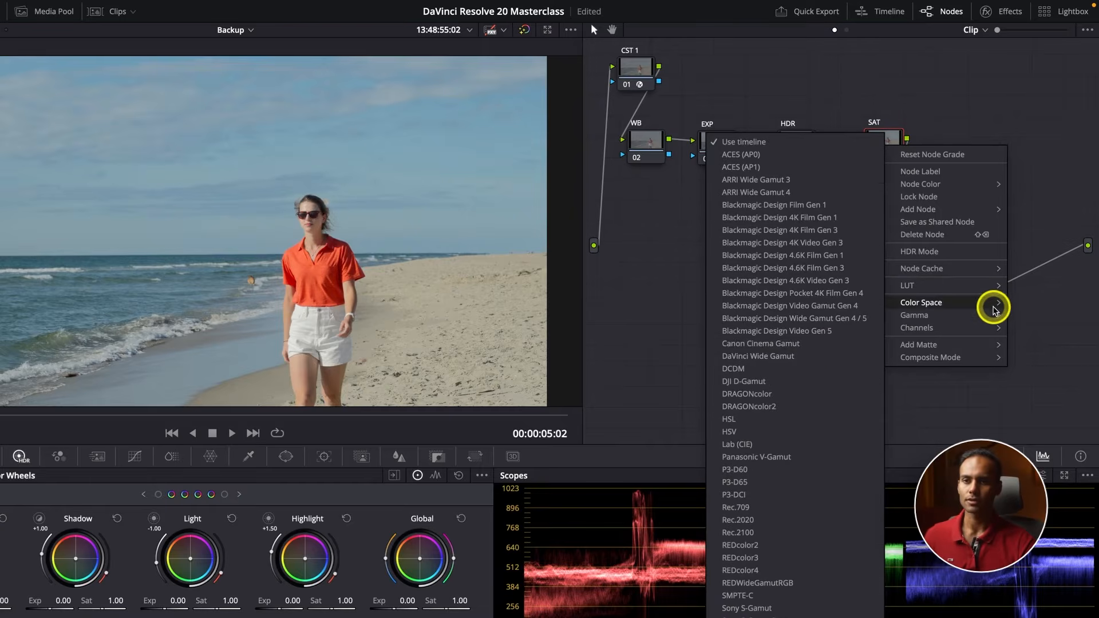
left_click(747, 420)
Disable the unneeded channels on the SAT node so that it affects only saturation
right_click(891, 153)
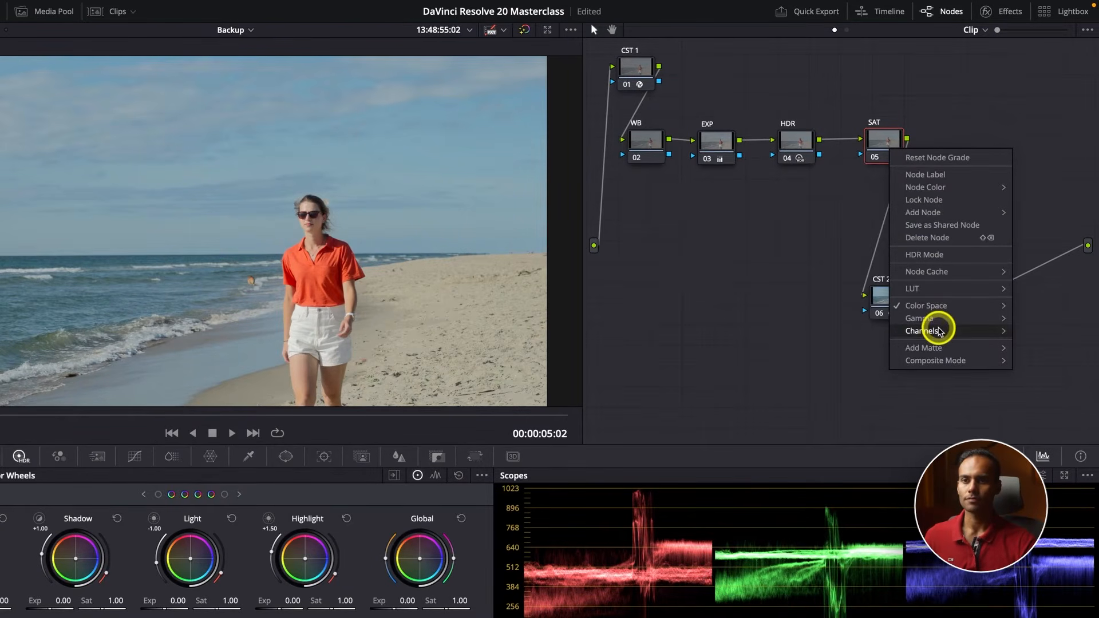
left_click(901, 175)
right_click(891, 147)
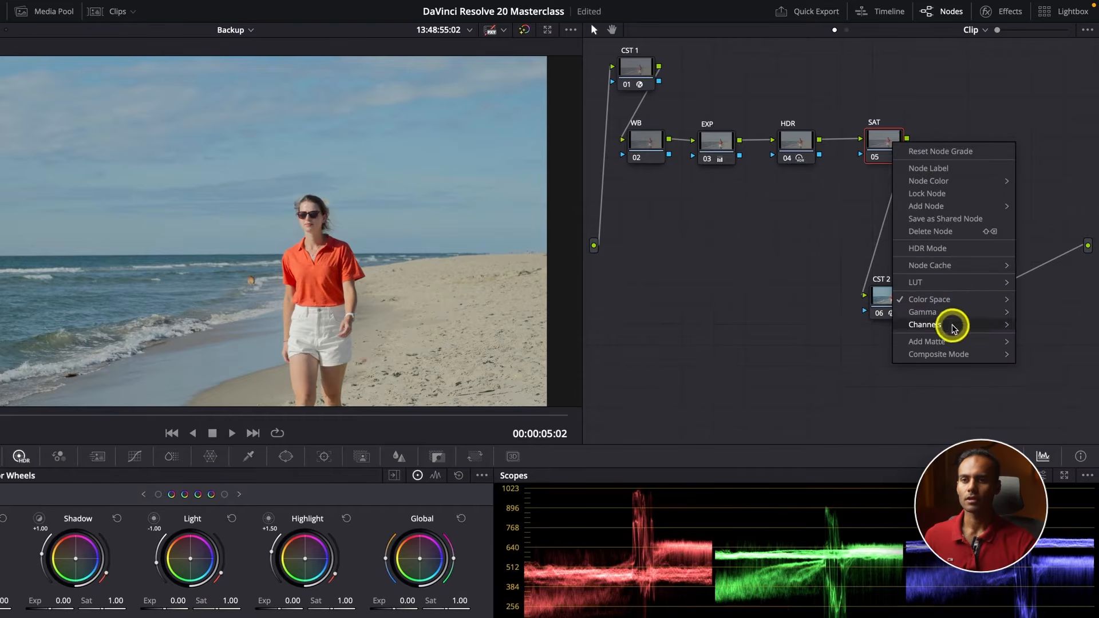
mouse_move(951, 323)
left_click(868, 347)
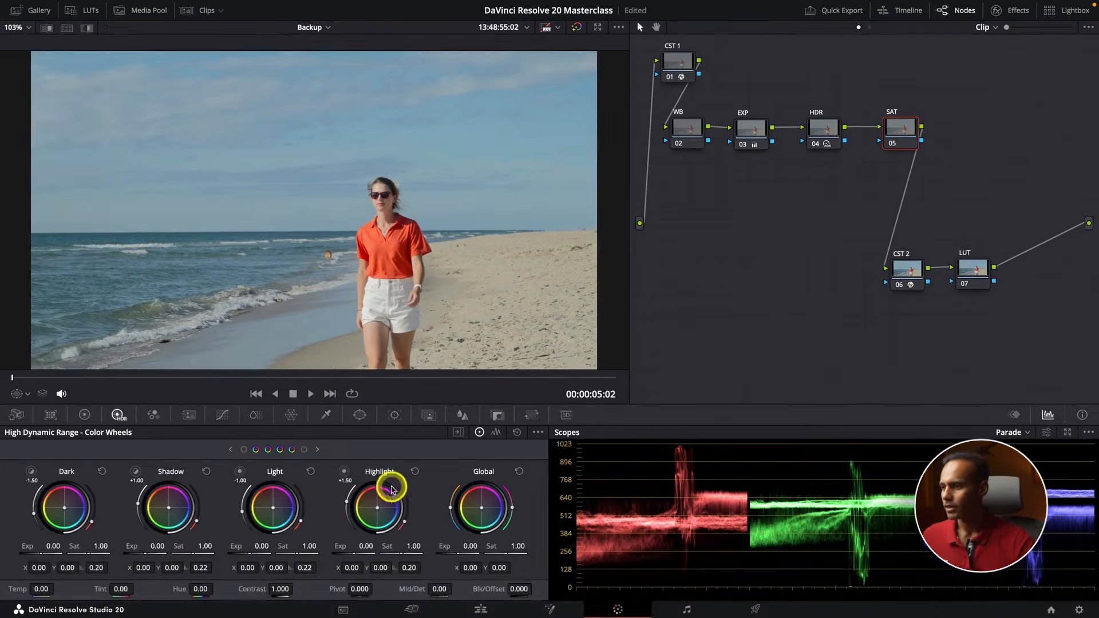
On the SAT node, raise the Gain to 1.05 and the Gamma to 0.01 to boost saturation
left_click(84, 415)
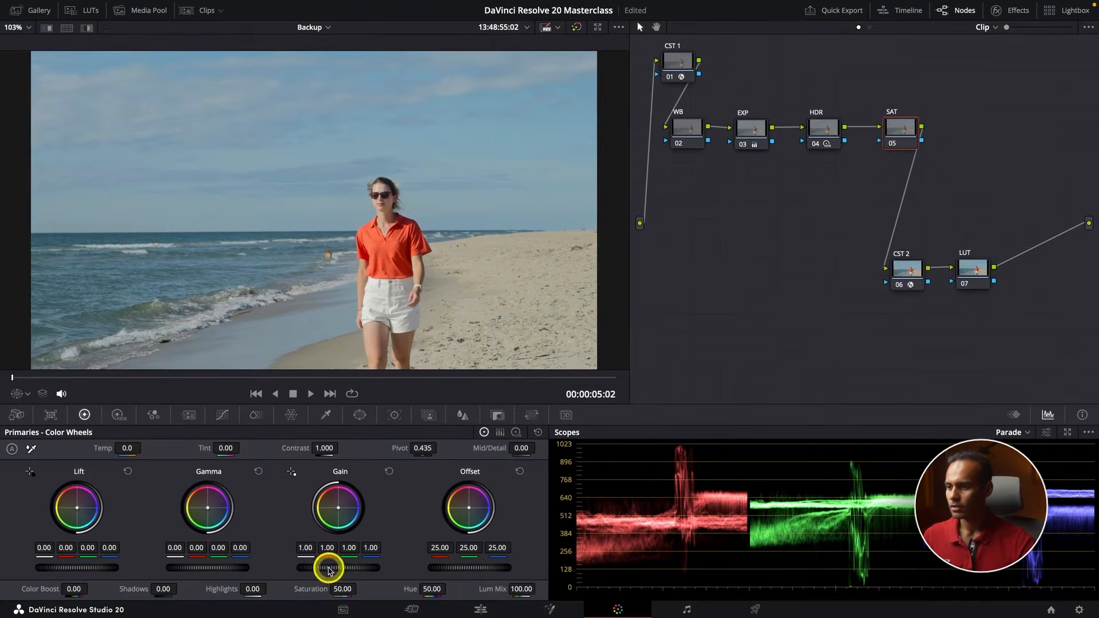
left_click_drag(326, 568, 343, 569)
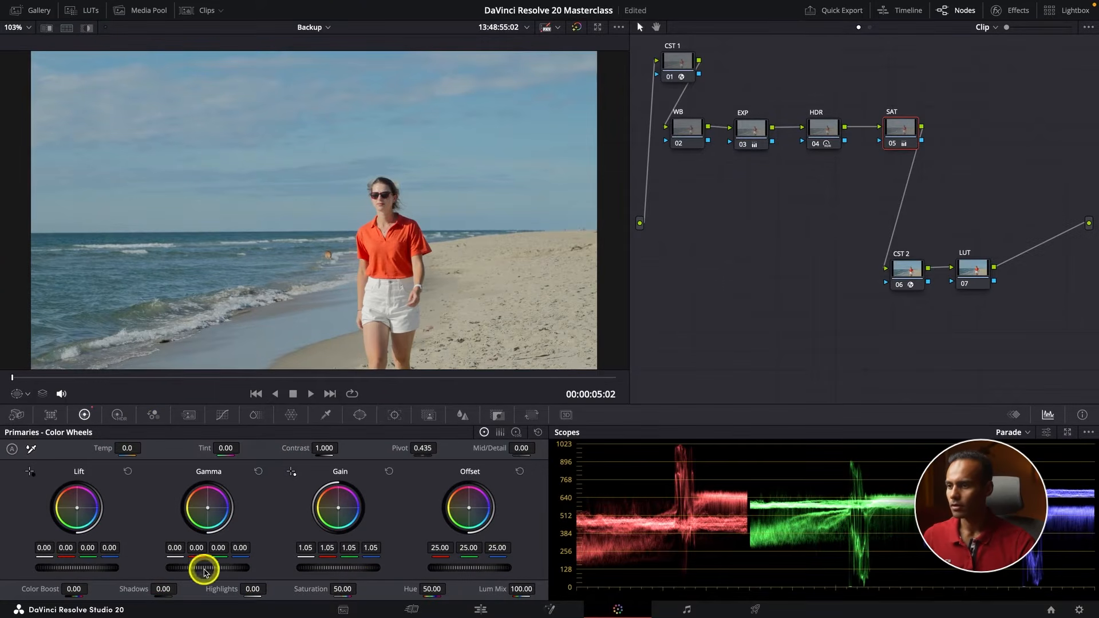
left_click_drag(204, 567, 234, 569)
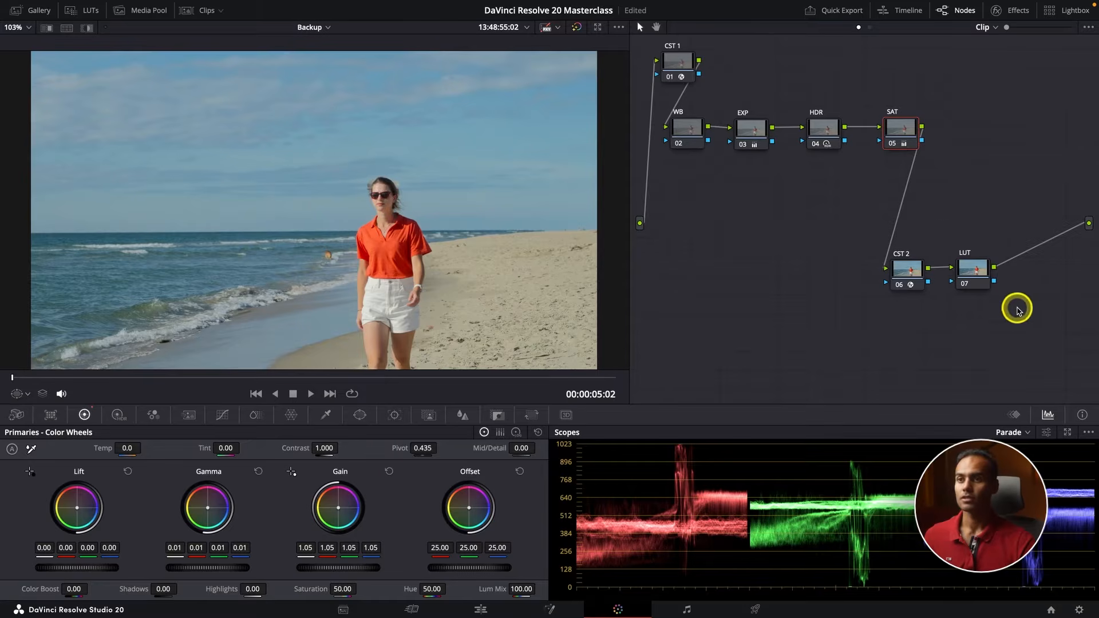
Compare the shot full screen with the whole grade bypassed and enabled
left_click_drag(1017, 308, 650, 46)
key("super+f")
key("super+d")
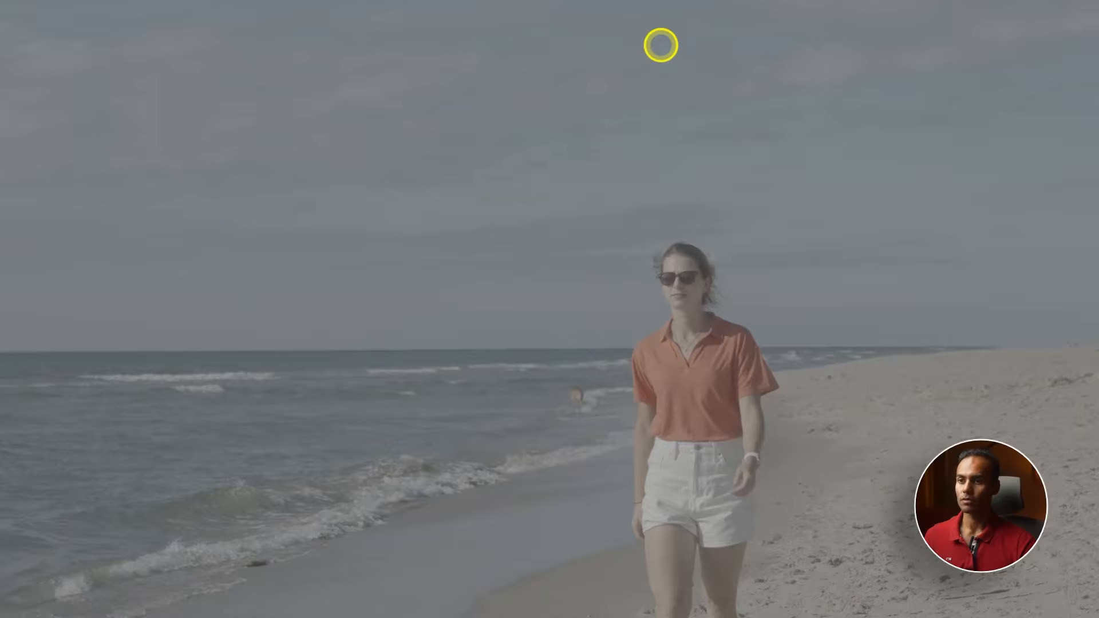
key("super+d")
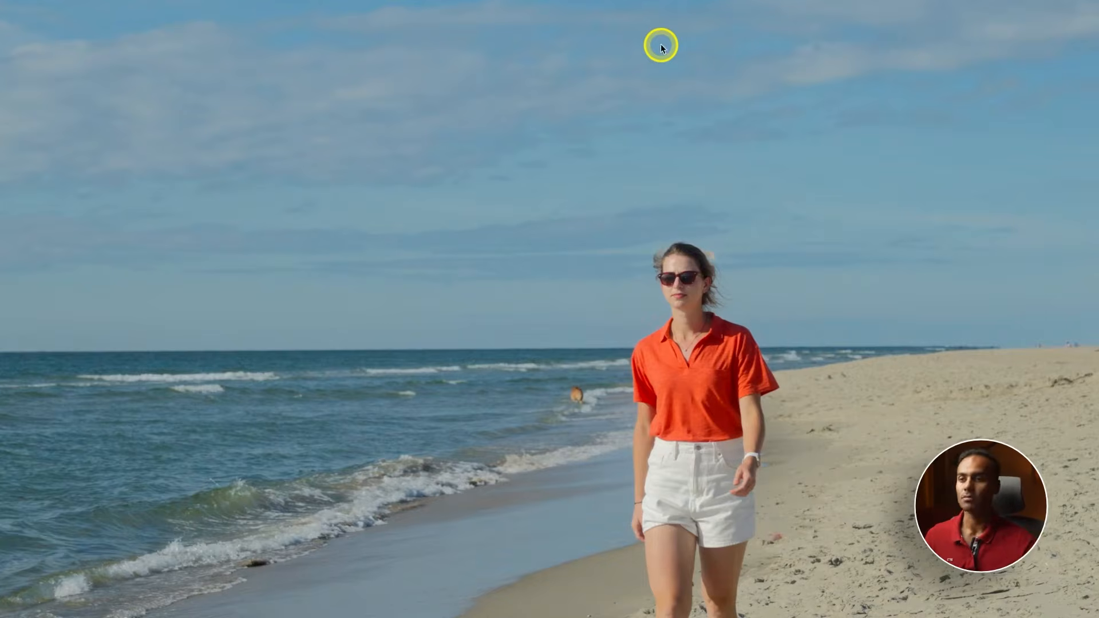
key("super+f")
Add a serial node after SAT, label it HUE VS HUE and place it in a new row below WB and EXP
key("alt+s")
left_click_drag(937, 148, 658, 251)
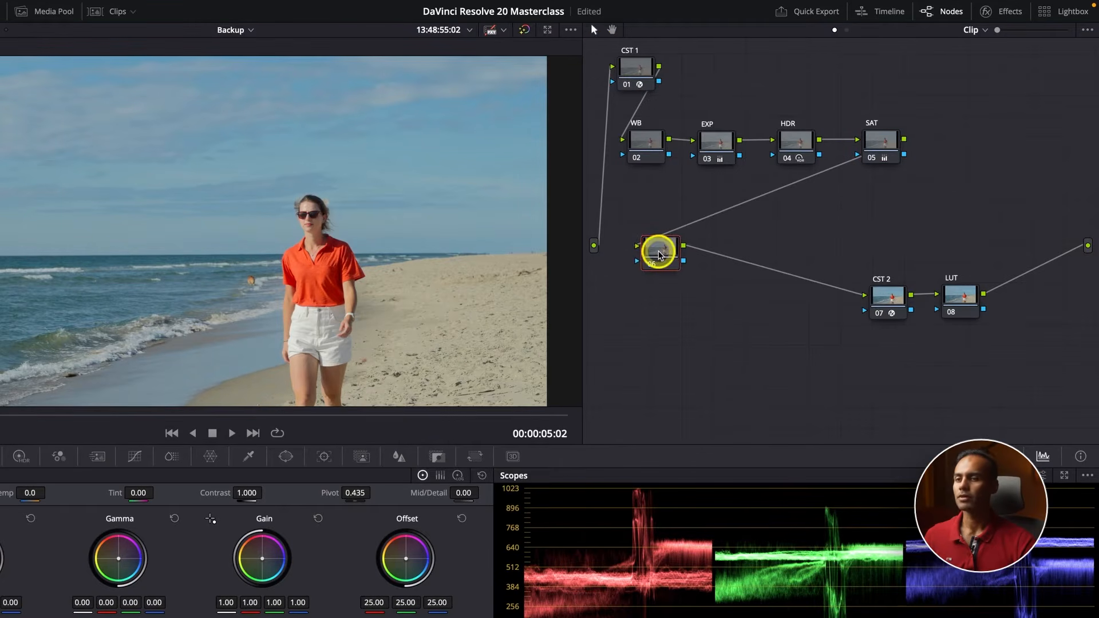
right_click(659, 255)
left_click(691, 280)
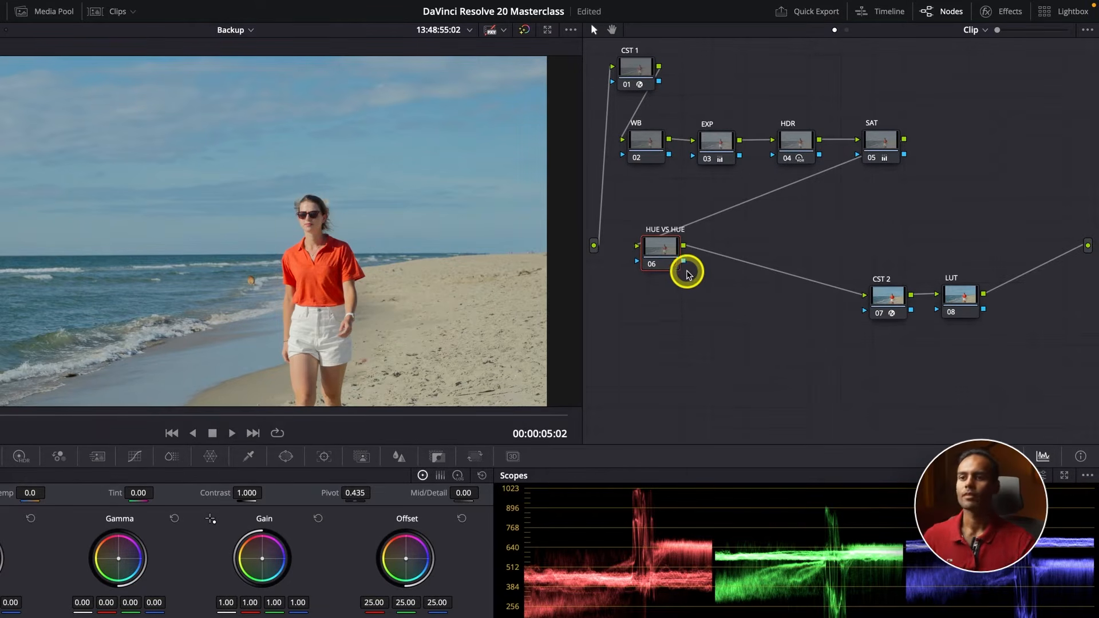
left_click_drag(660, 255, 684, 261)
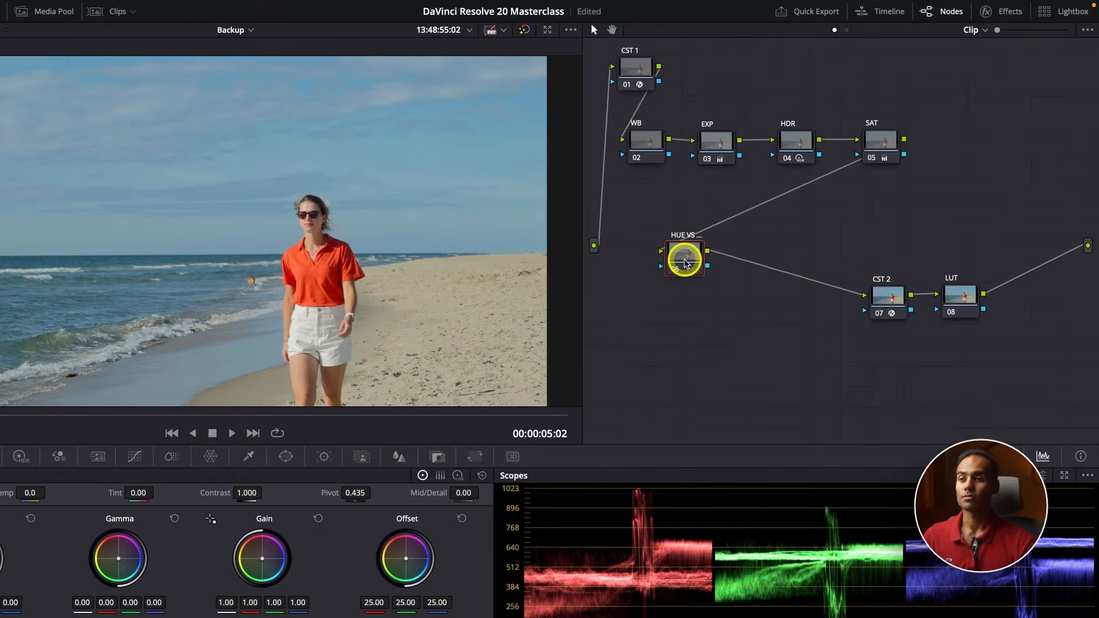
Sample the sky for the HUE VS HUE node's Hue Vs Hue curve and set that point's Hue Rotate to 5.60
left_click(245, 394)
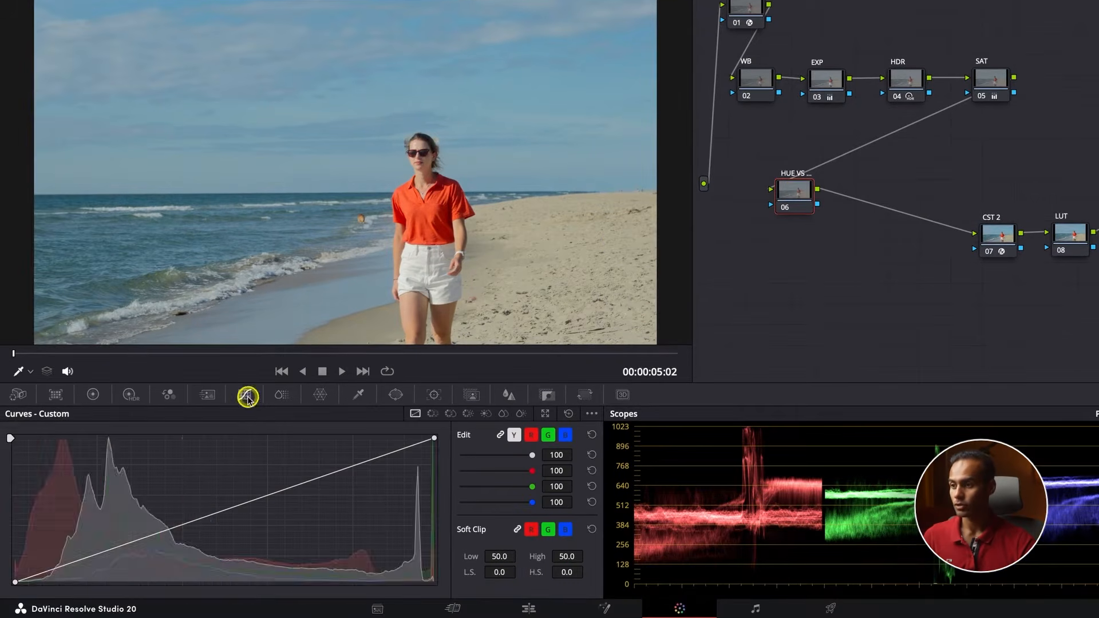
left_click(430, 419)
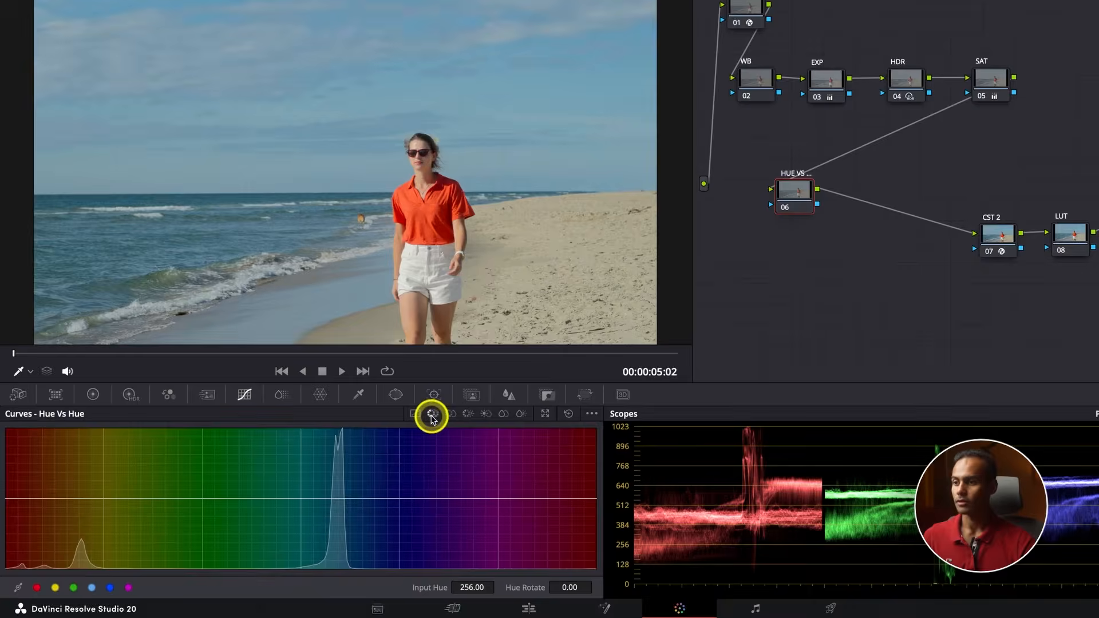
left_click(407, 91)
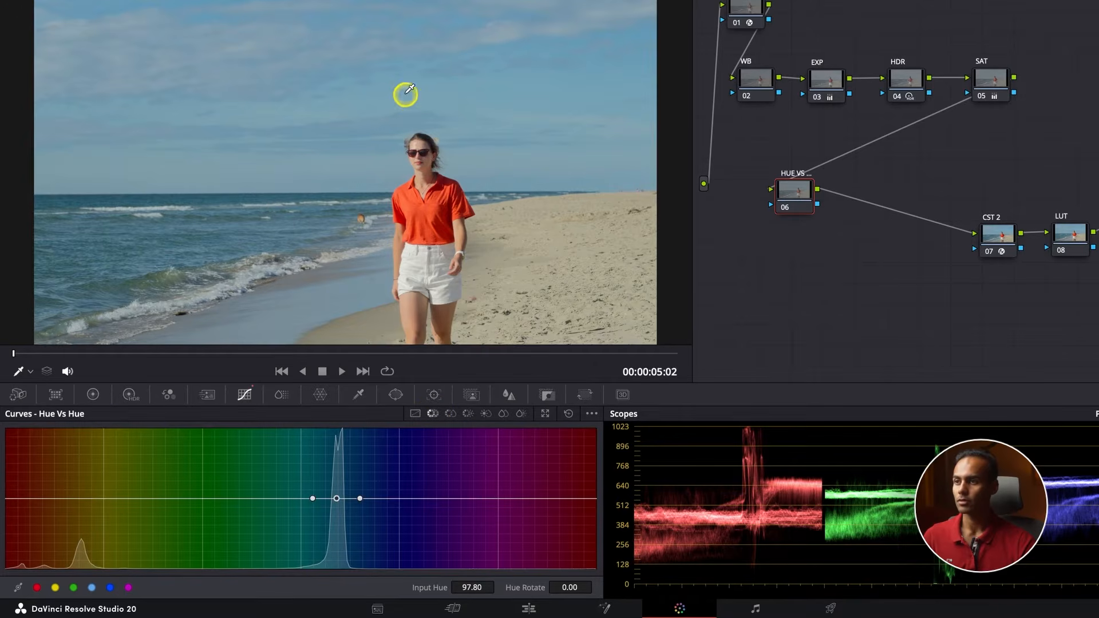
left_click_drag(337, 501, 337, 500)
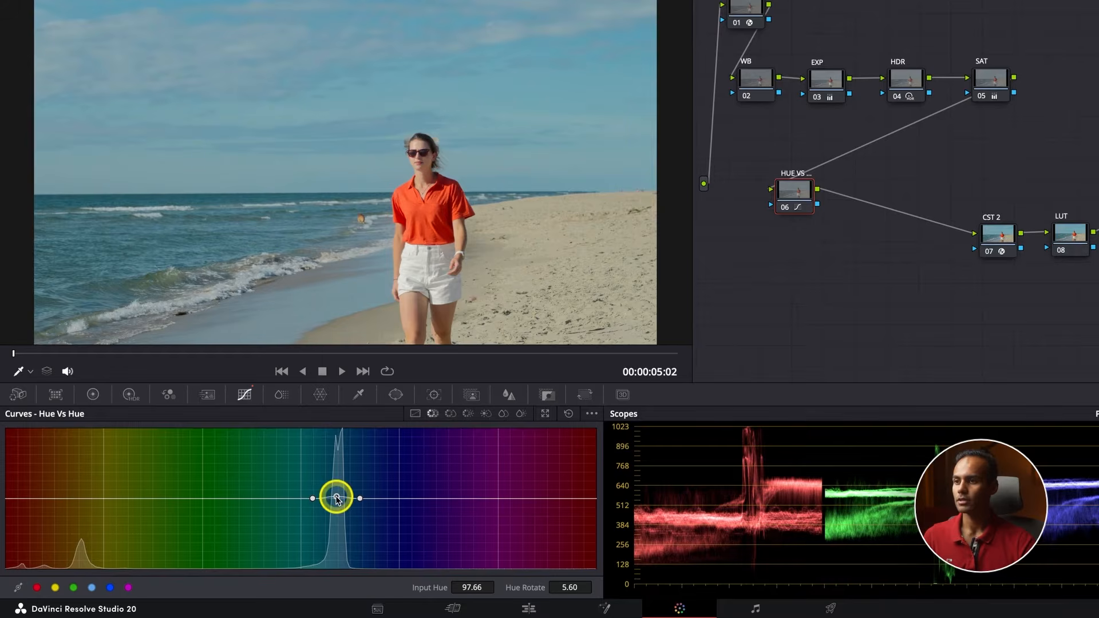
Zoom in on the woman's face and switch the scopes to Vectorscope with the skin tone indicator shown
scroll(423, 163, "up", 3)
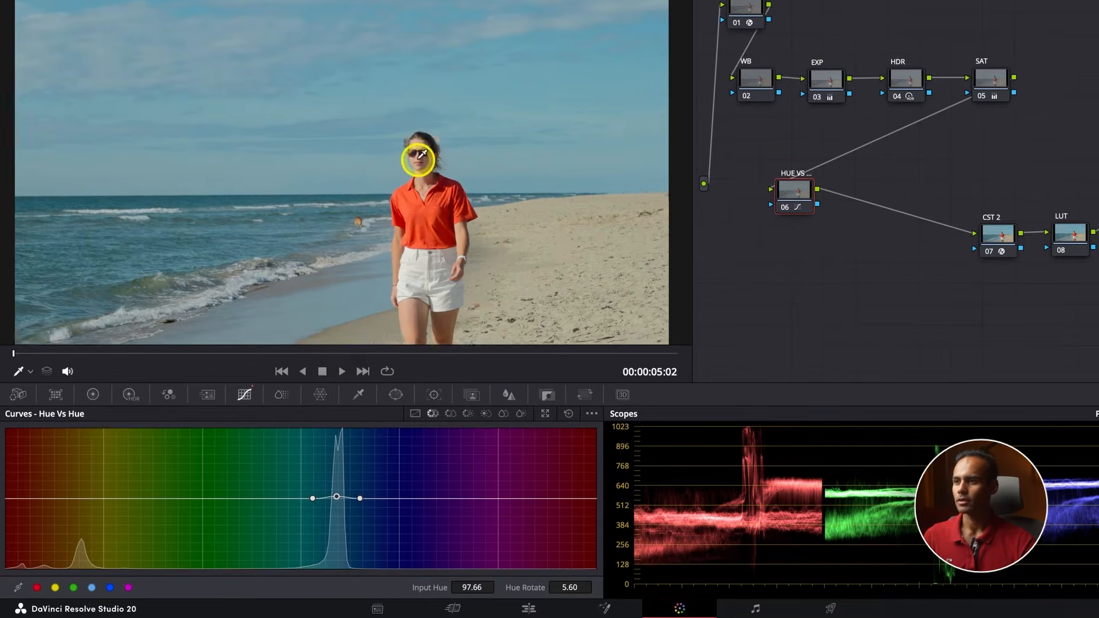
scroll(424, 171, "up", 2)
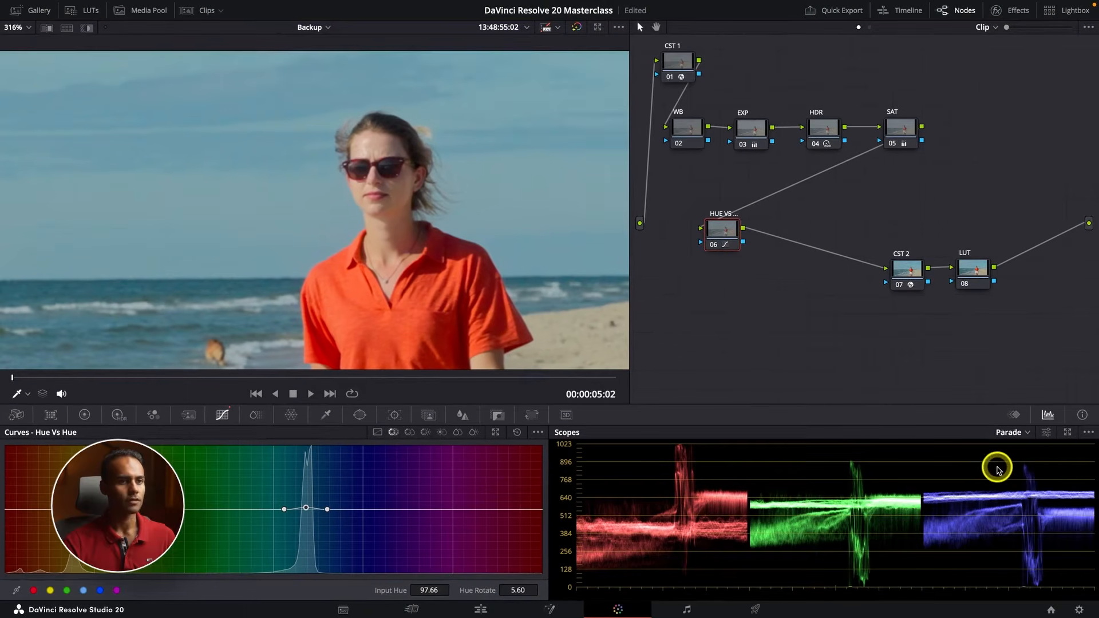
left_click(1011, 432)
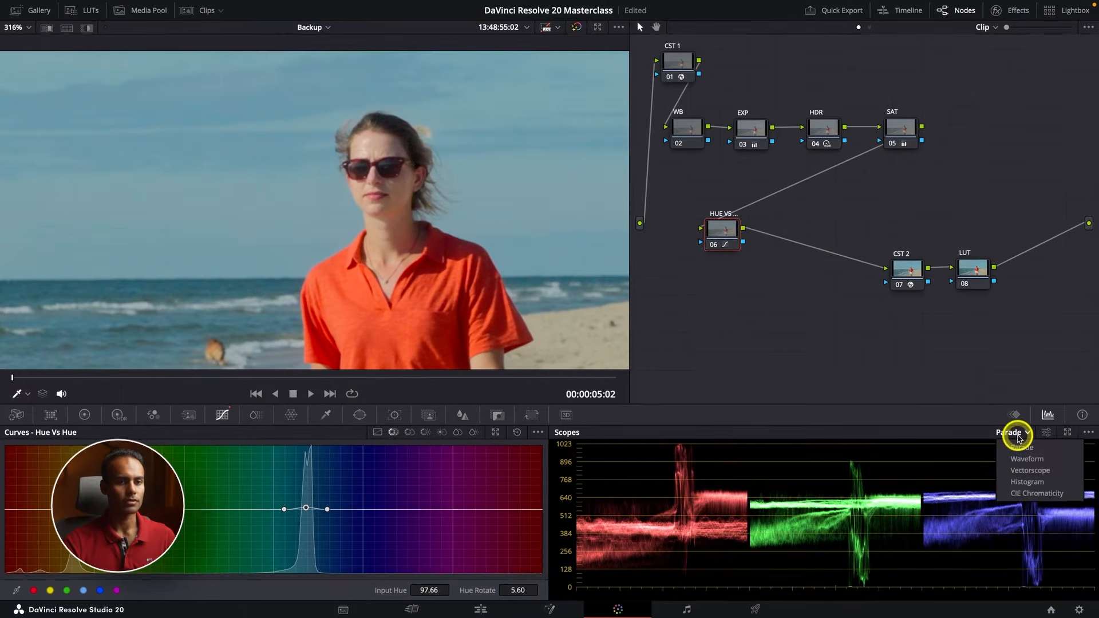
left_click(1030, 470)
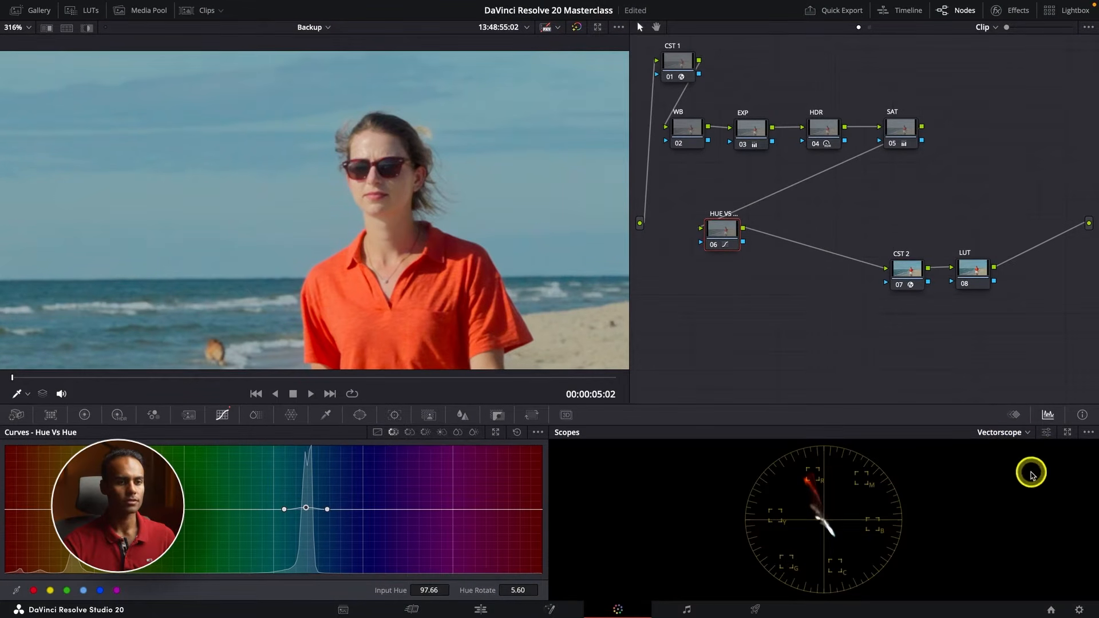
left_click(1047, 432)
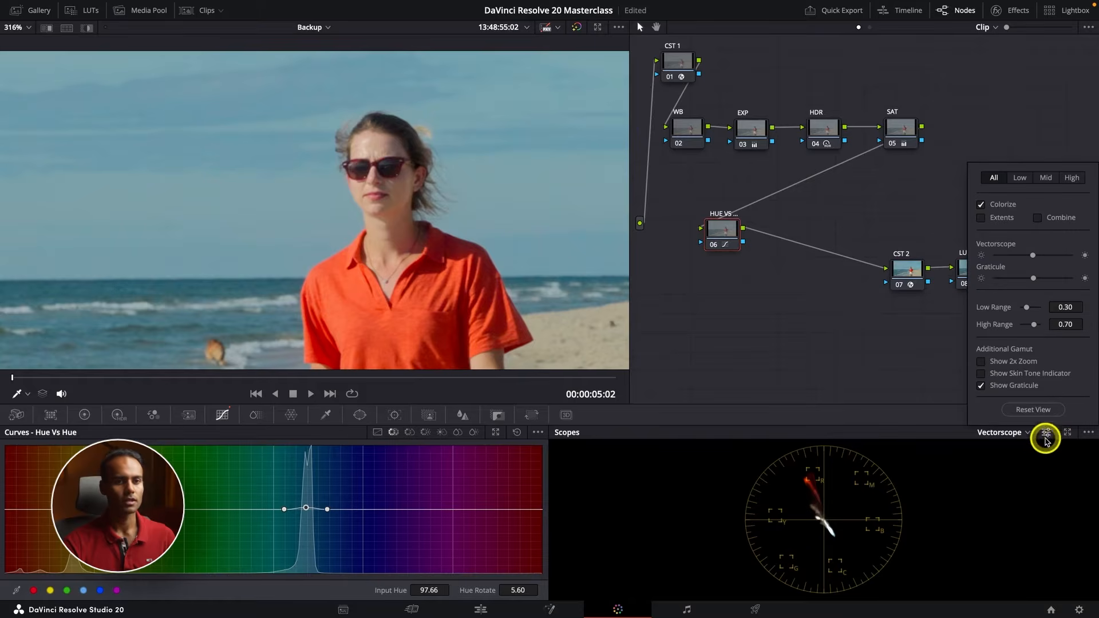
left_click(1015, 376)
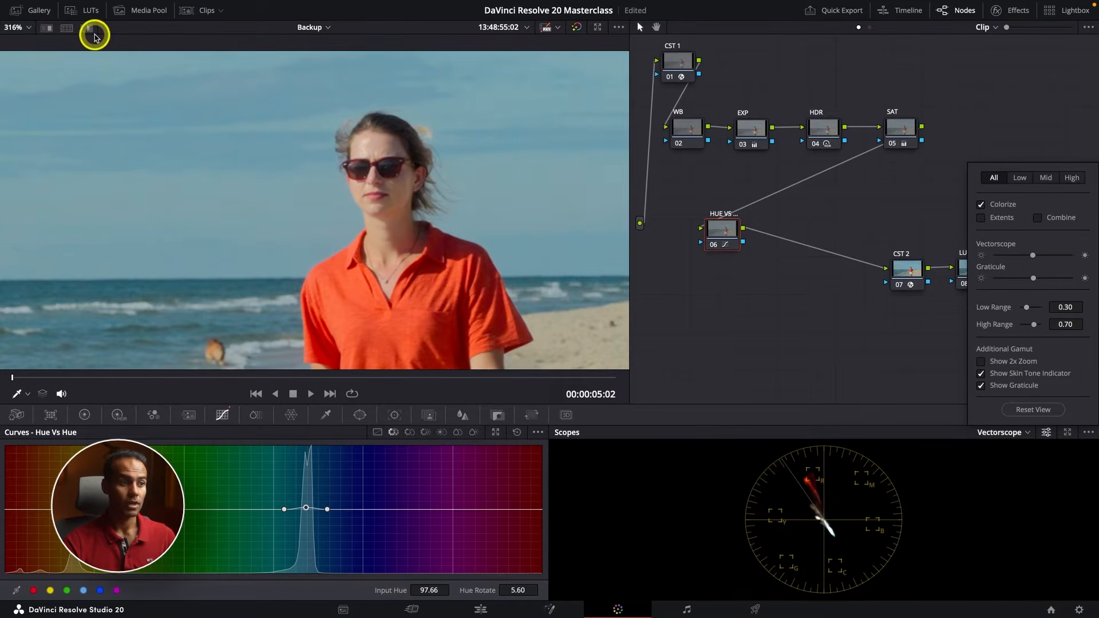
Qualify the woman's forehead, highlight the selection to check it against the skin tone line, and undo the qualification
left_click(326, 414)
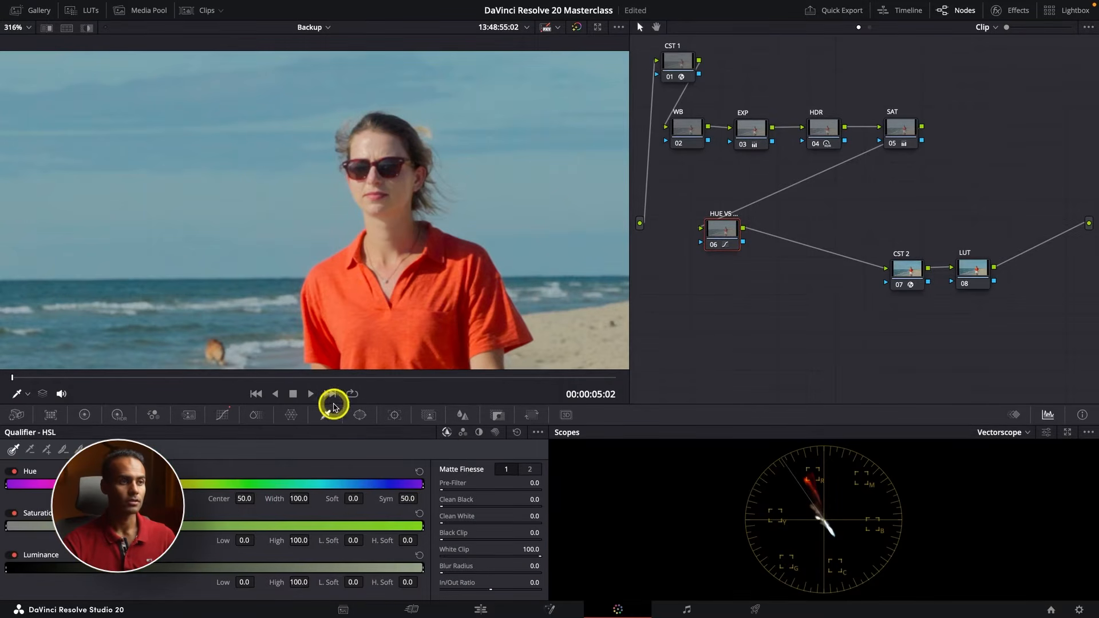
left_click(376, 147)
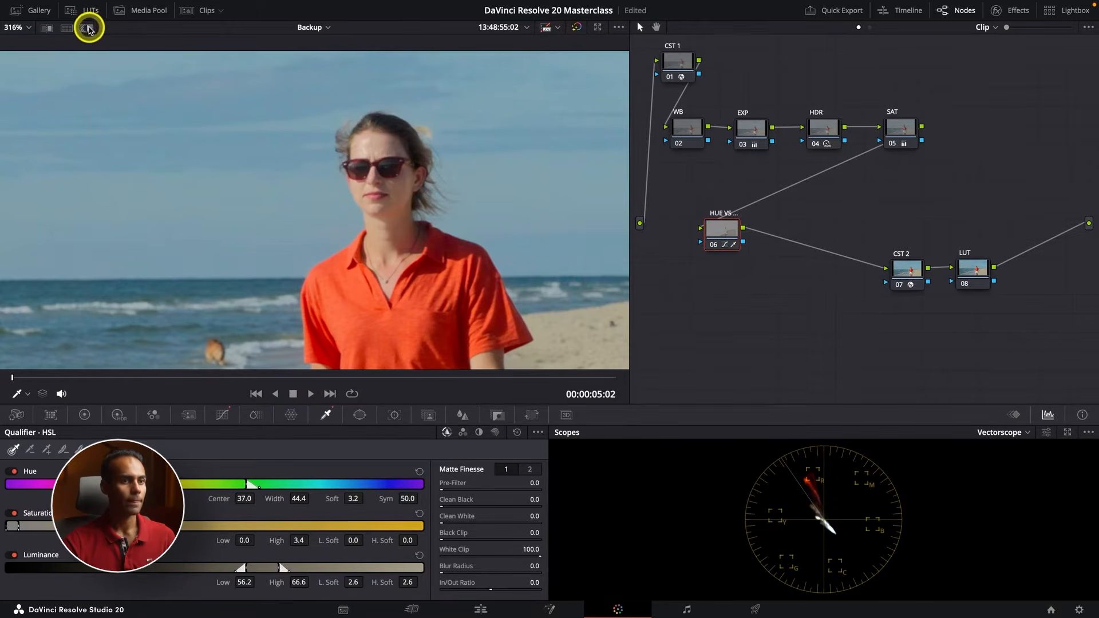
left_click(87, 31)
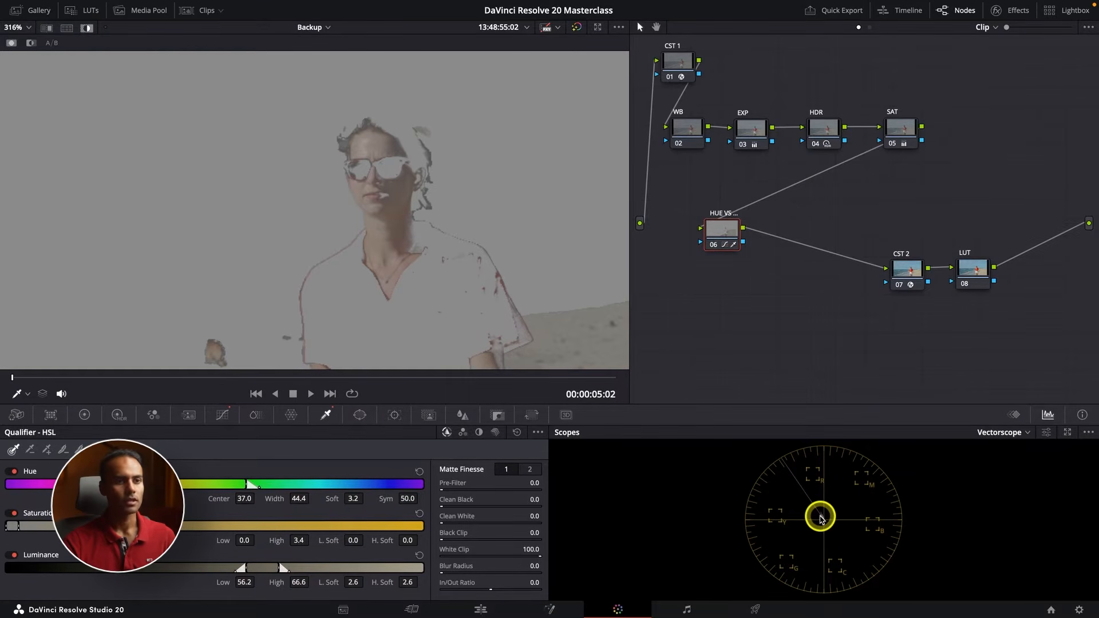
left_click(87, 27)
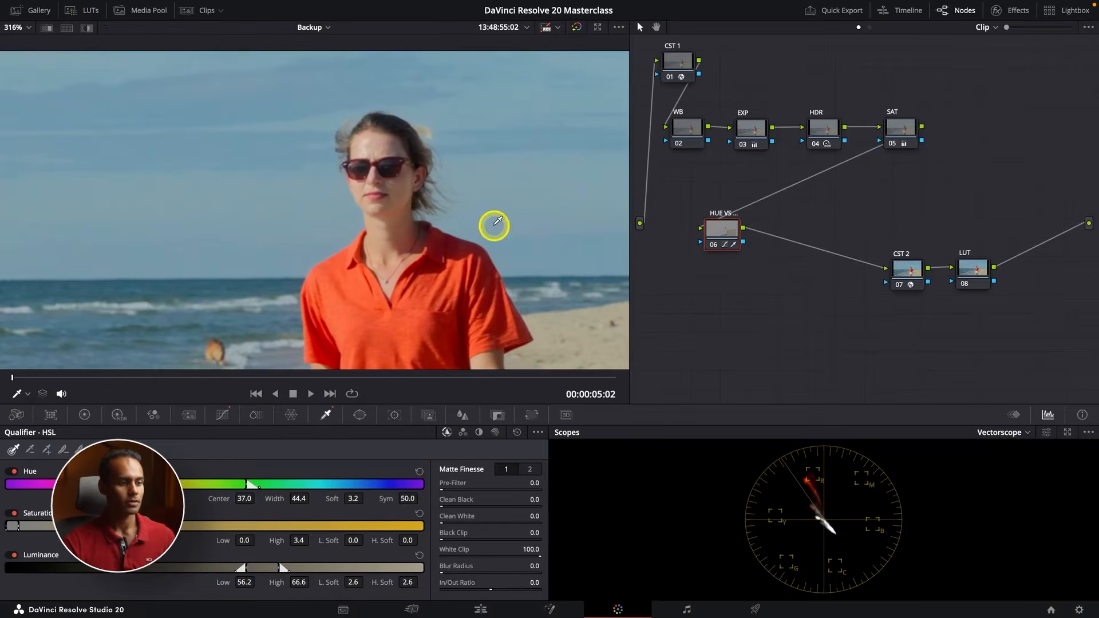
key("super+z")
Sample the sand for the Hue Vs Hue curve and move its point to Input Hue 303.54 with Hue Rotate 2.40
scroll(478, 298, "down", 5)
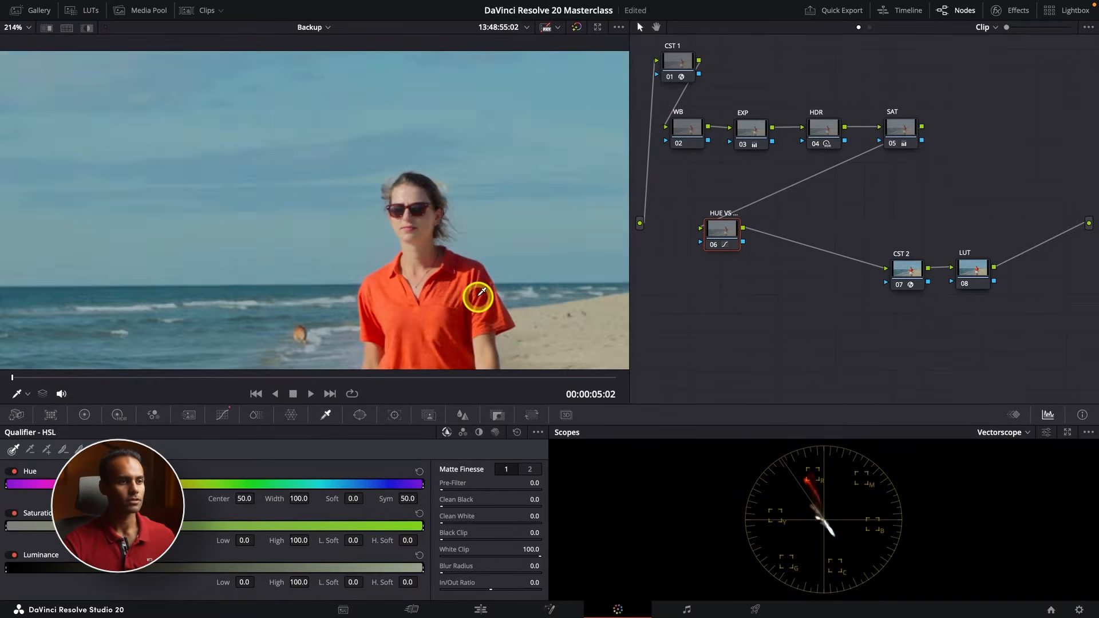
scroll(479, 298, "down", 2)
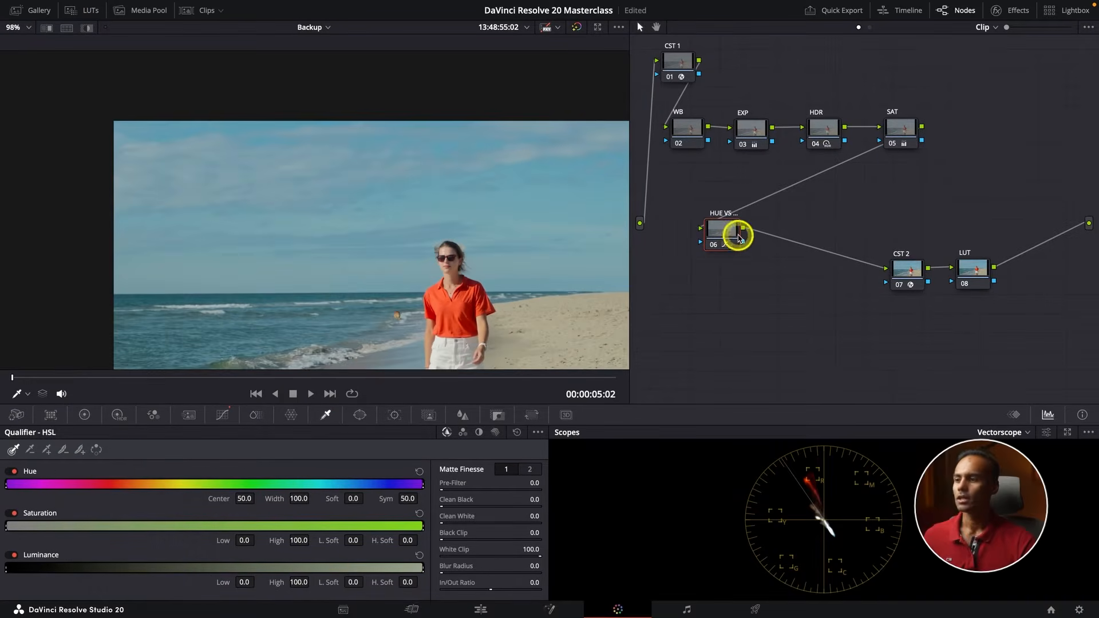
left_click(224, 415)
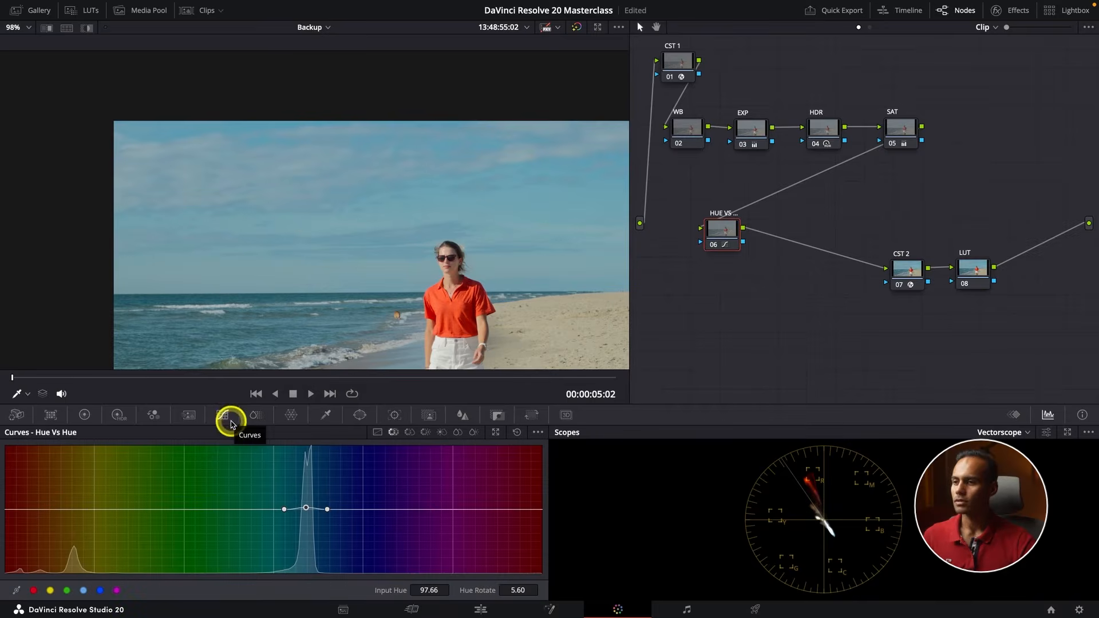
scroll(512, 276, "up", 1)
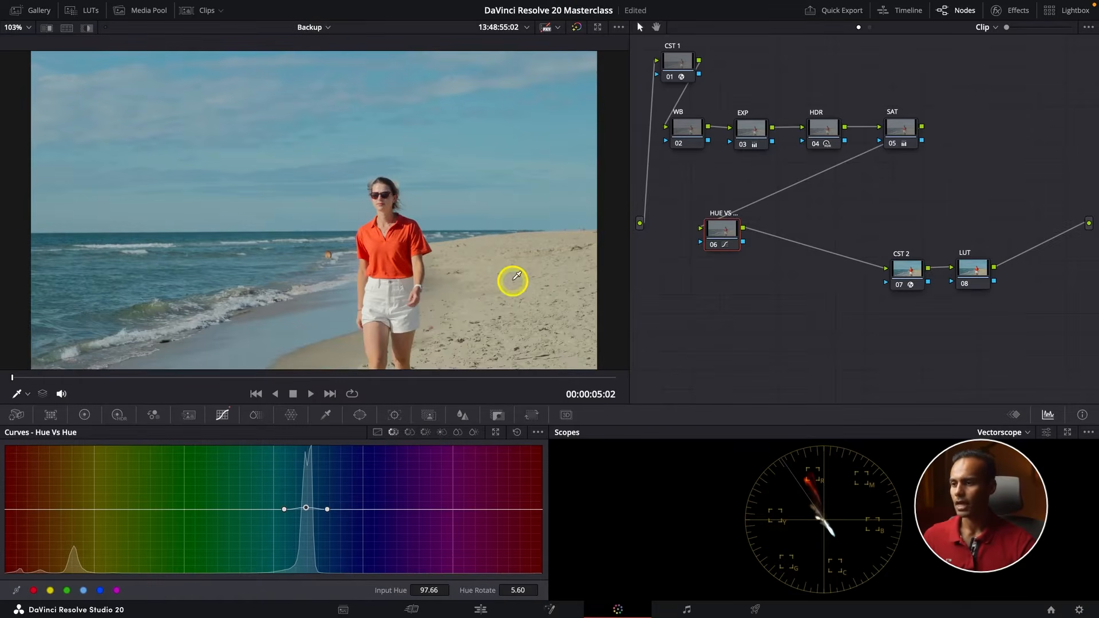
left_click(515, 279)
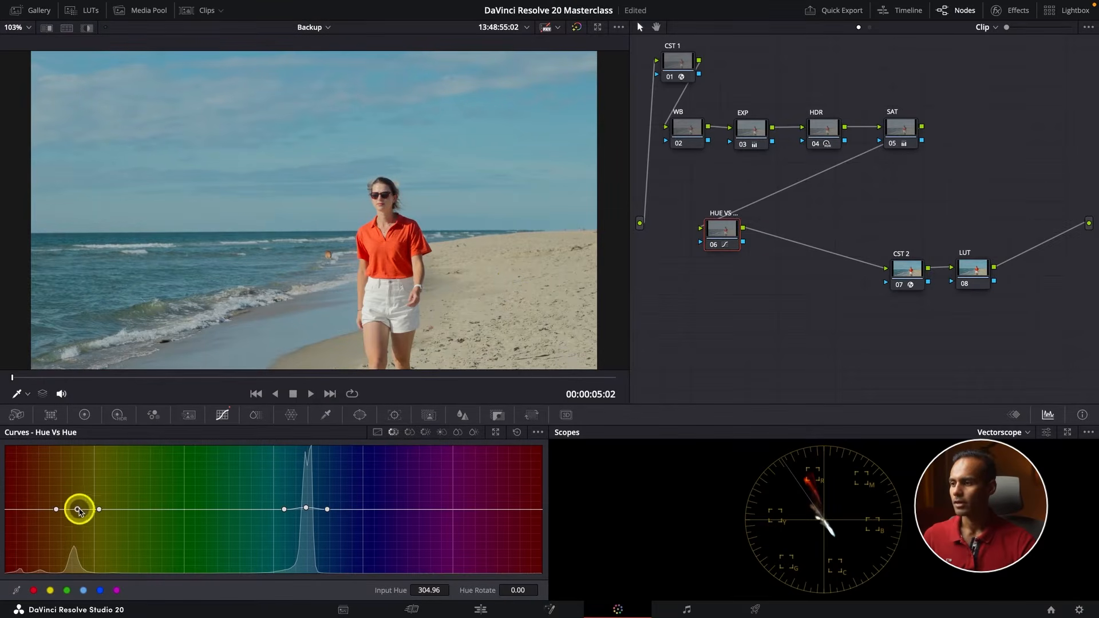
left_click_drag(78, 511, 75, 508)
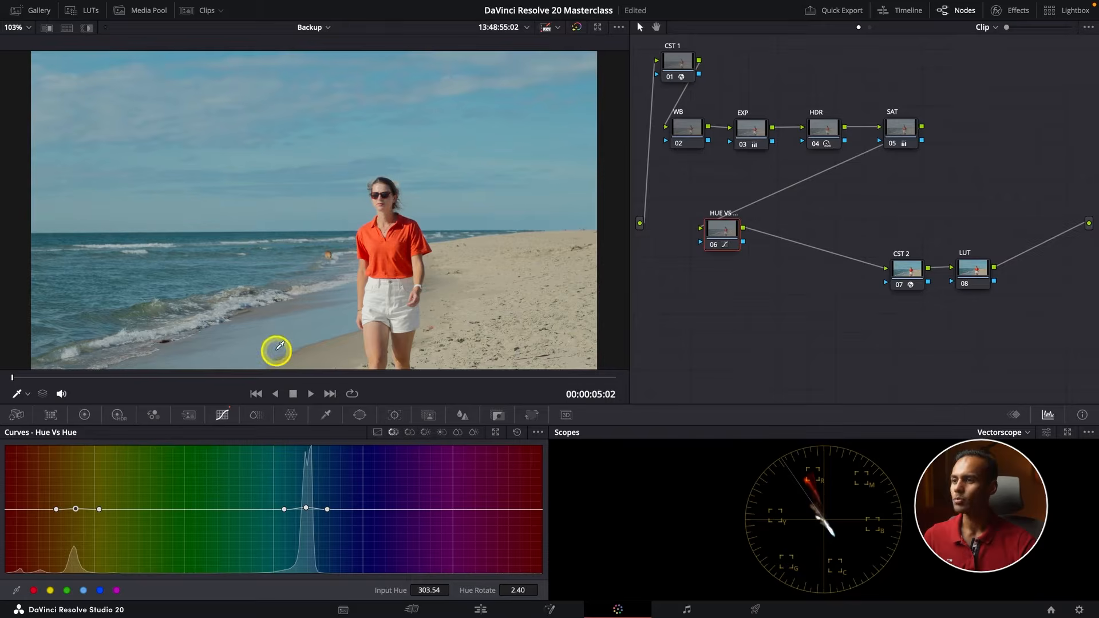
Add outer control points around the sky hue on the Hue Vs Hue curve and set the point at Input Hue 113.00 to Hue Rotate 5.60
left_click(145, 277)
left_click(272, 509)
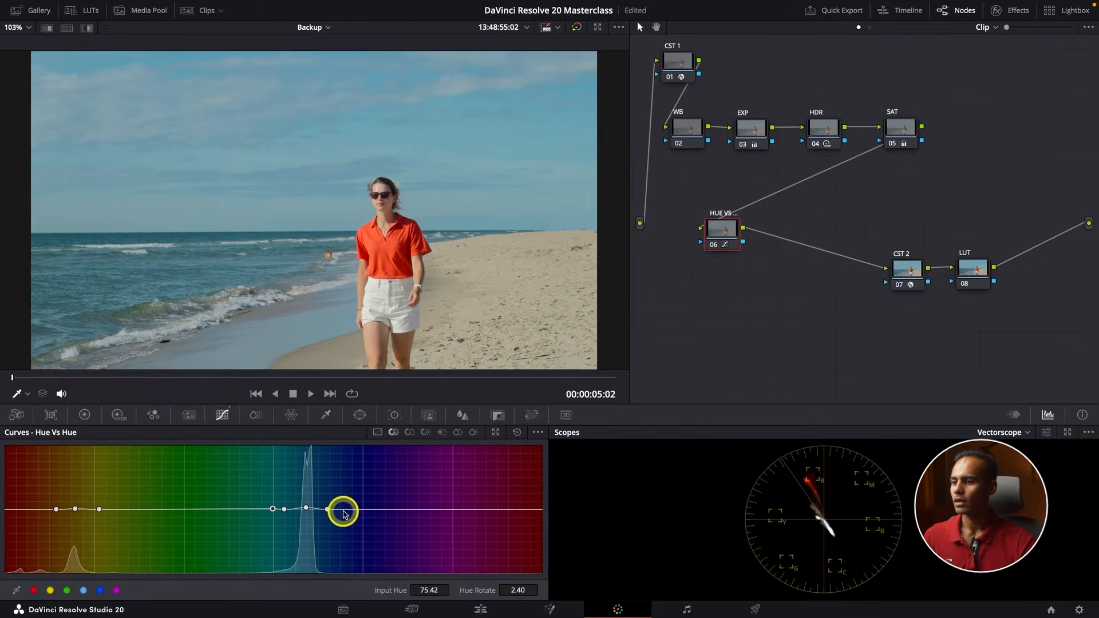
left_click(360, 509)
left_click(272, 509)
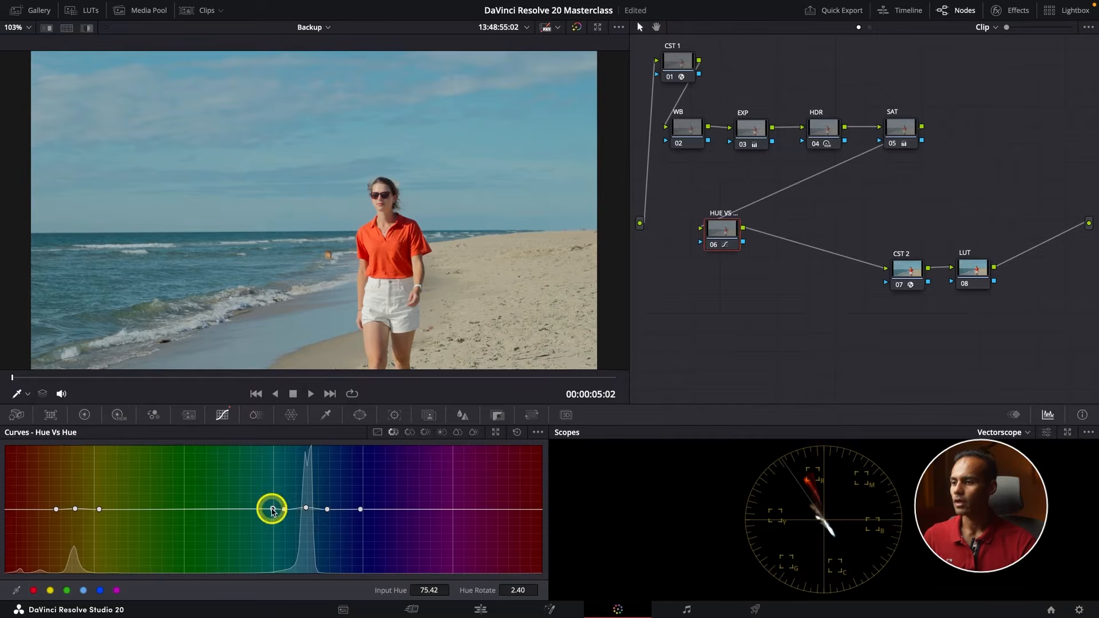
left_click(284, 509)
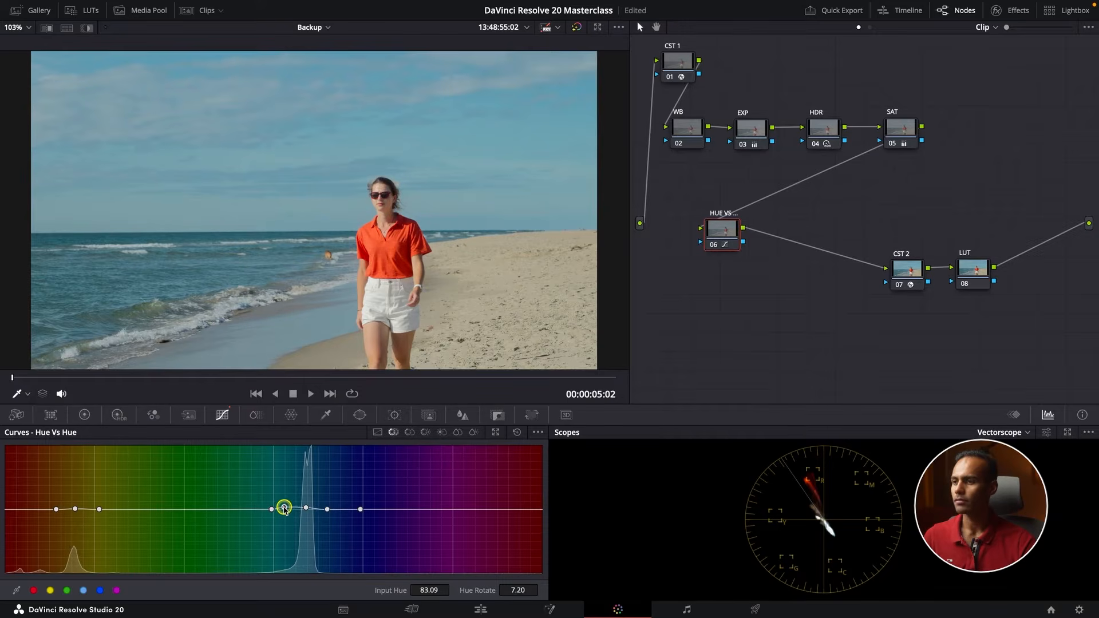
left_click(327, 509)
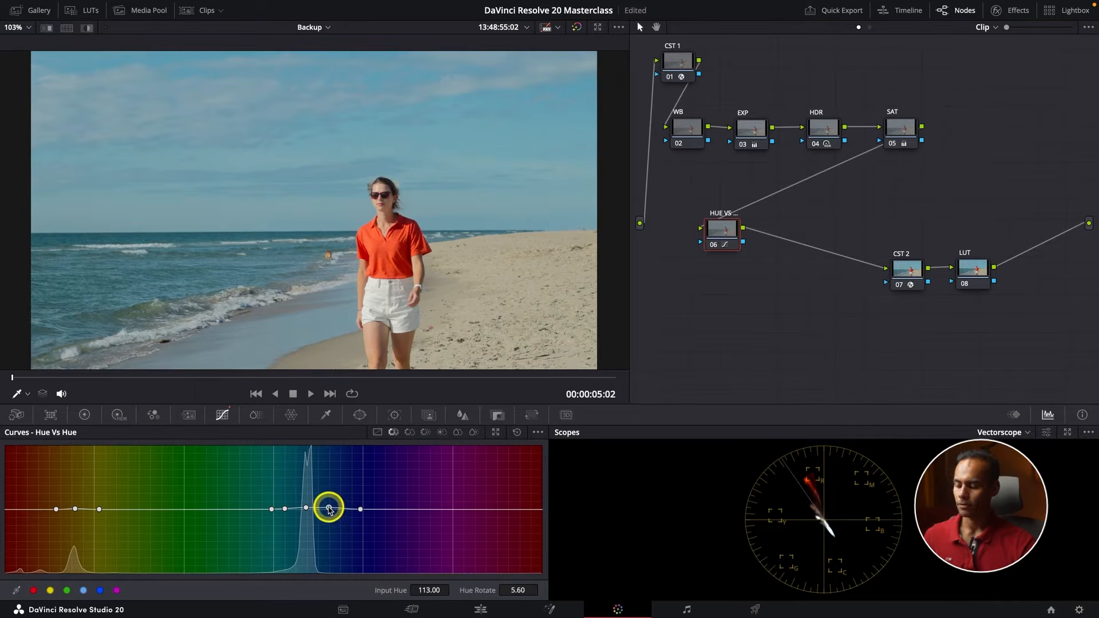
Review the shot full screen and move the HUE VS HUE node up, closer to the node row above
key("ctrl+f")
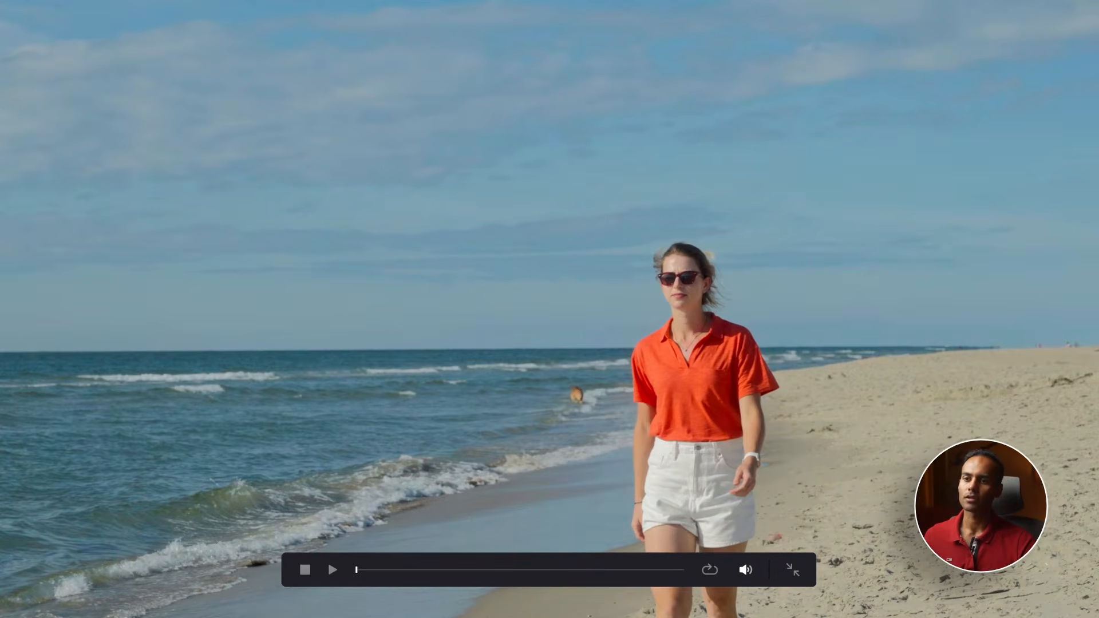
key("ctrl+f")
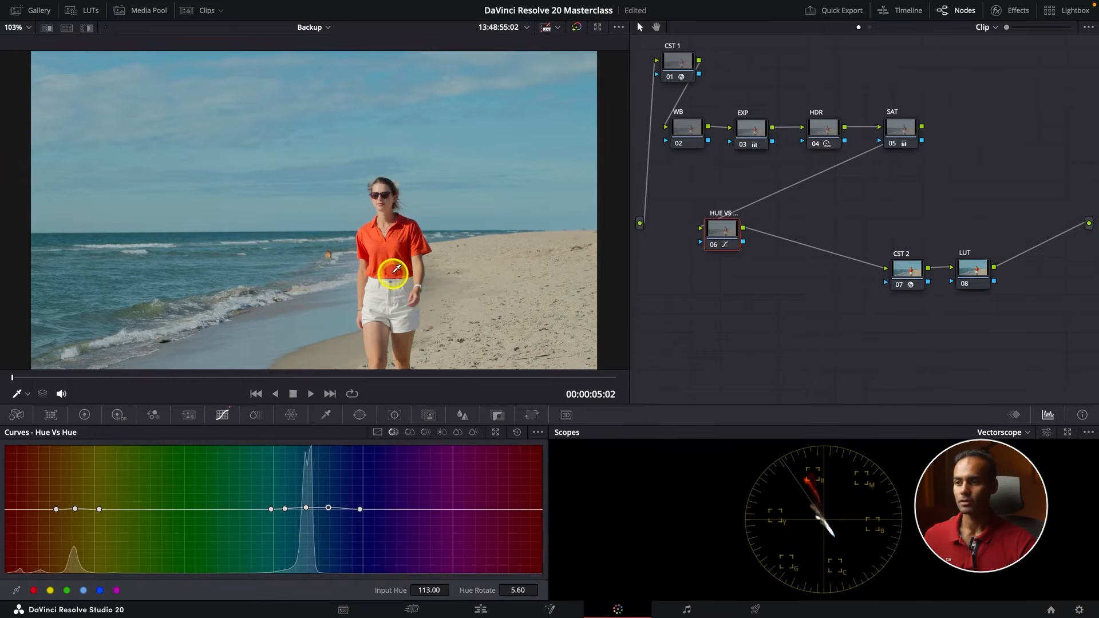
left_click_drag(726, 238, 726, 215)
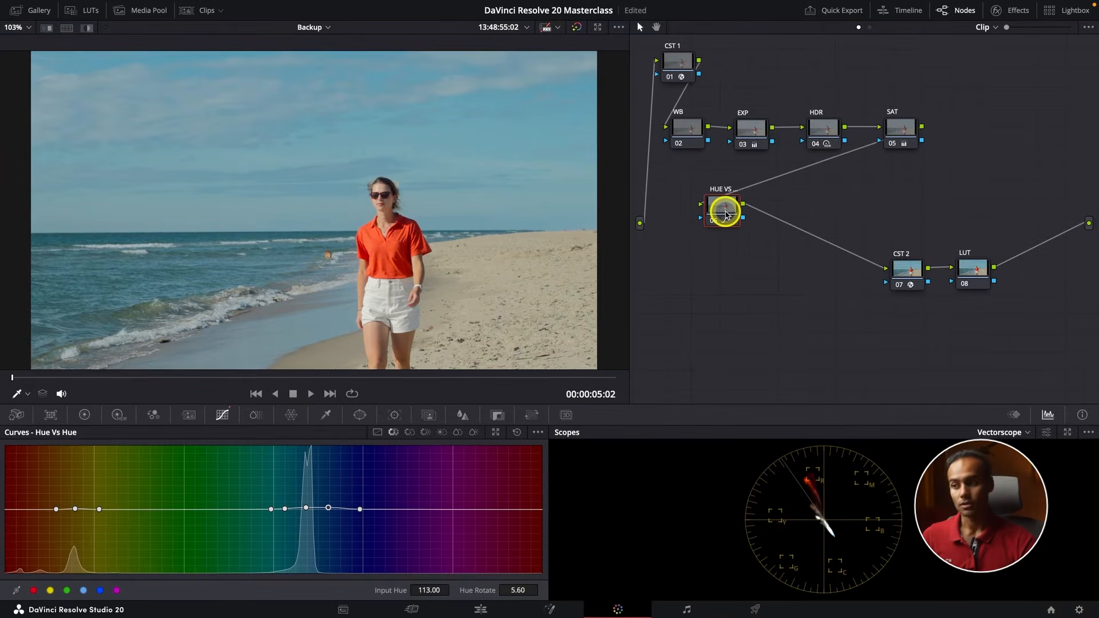
Sample the sky for the Hue Vs Sat curve and move its point to Input Hue 96.13 with Saturation 1.04
left_click(410, 433)
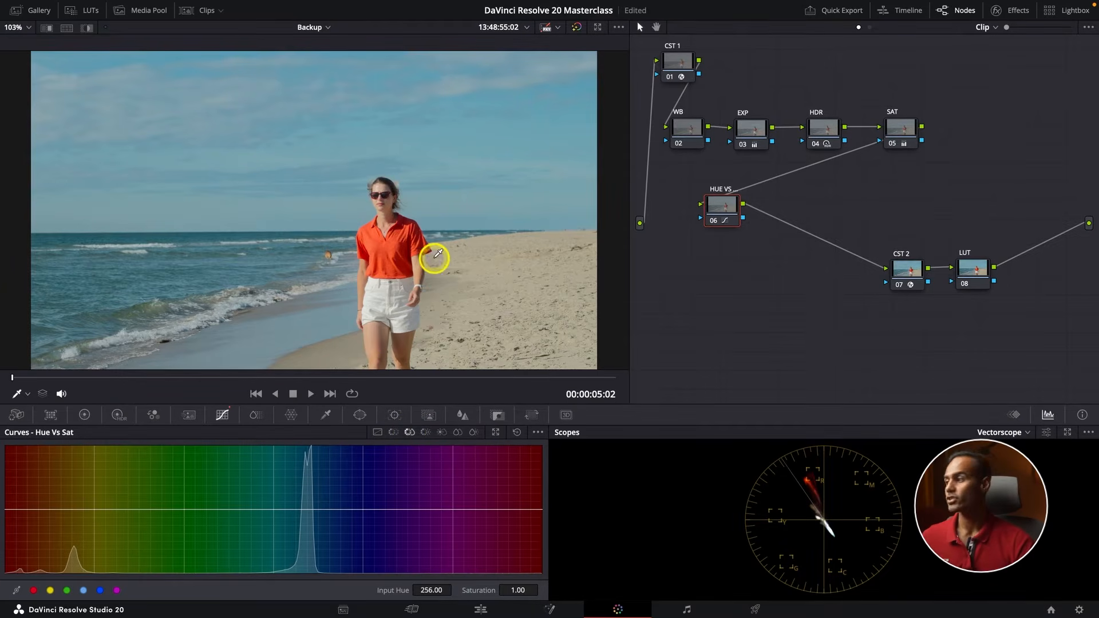
left_click(452, 131)
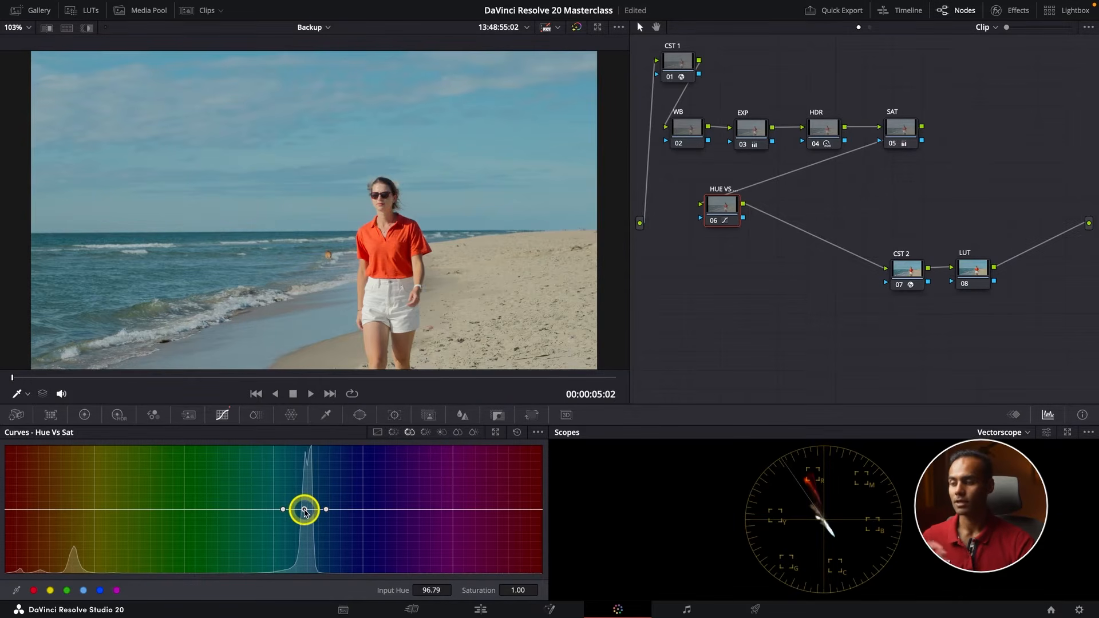
mouse_move(305, 511)
left_mouse_down()
mouse_move(306, 529)
mouse_move(300, 466)
mouse_move(293, 548)
mouse_move(297, 483)
mouse_move(304, 530)
mouse_move(306, 486)
mouse_move(317, 486)
mouse_move(309, 511)
left_mouse_up()
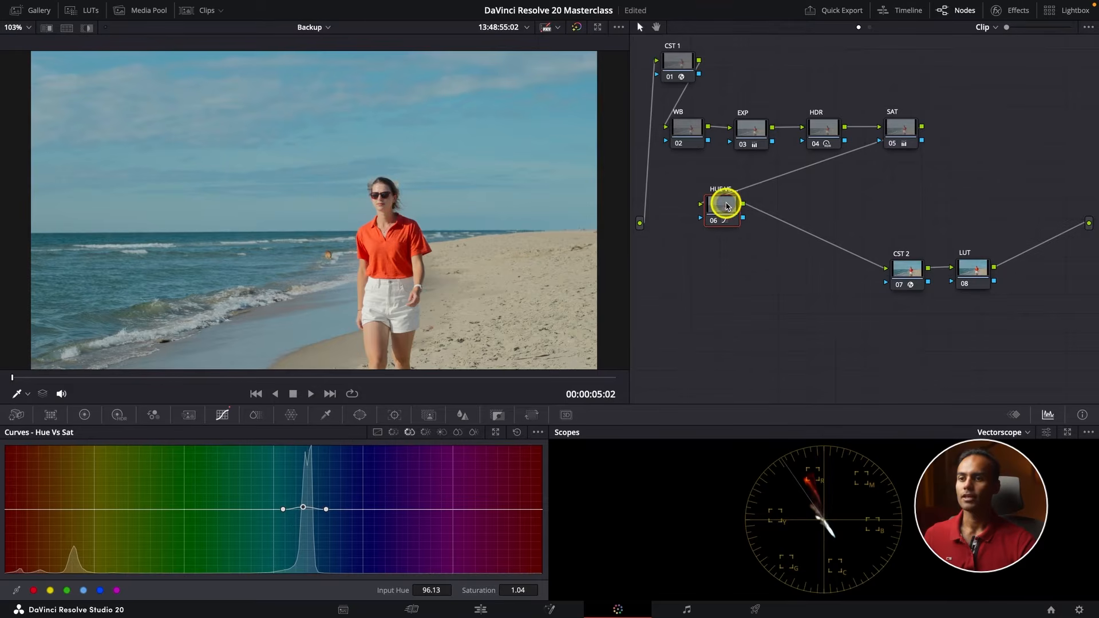
left_click(425, 432)
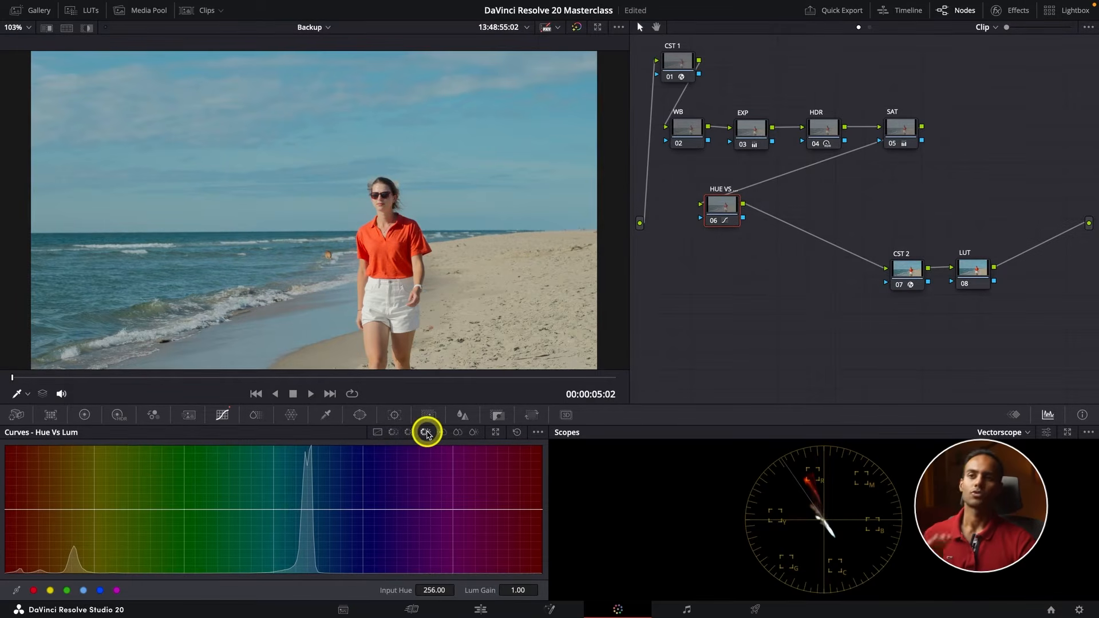
left_click(393, 433)
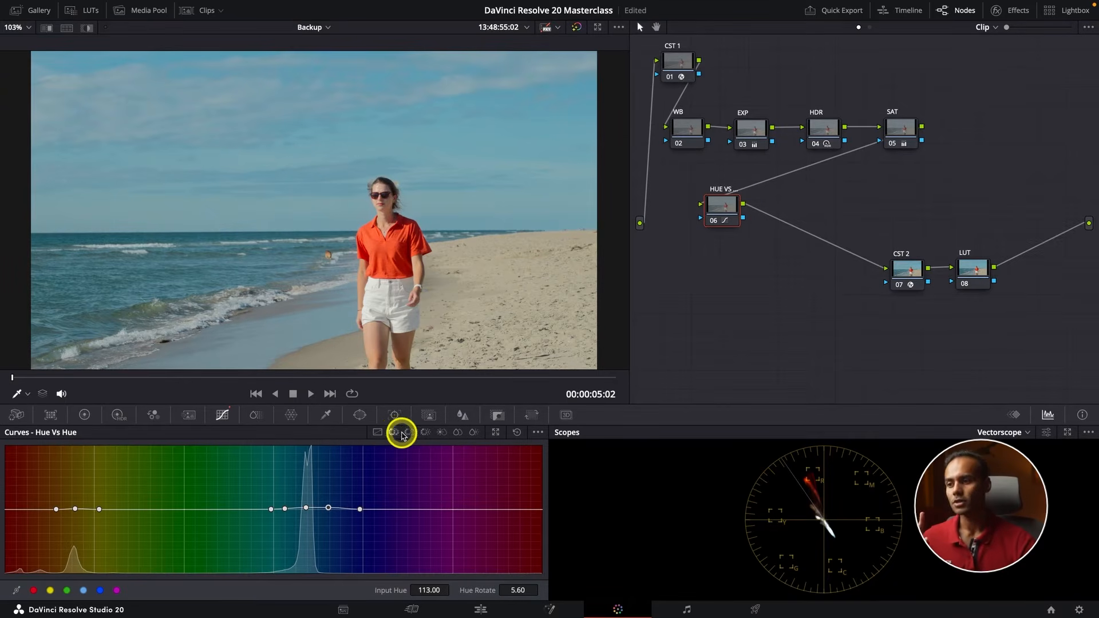
left_click(408, 432)
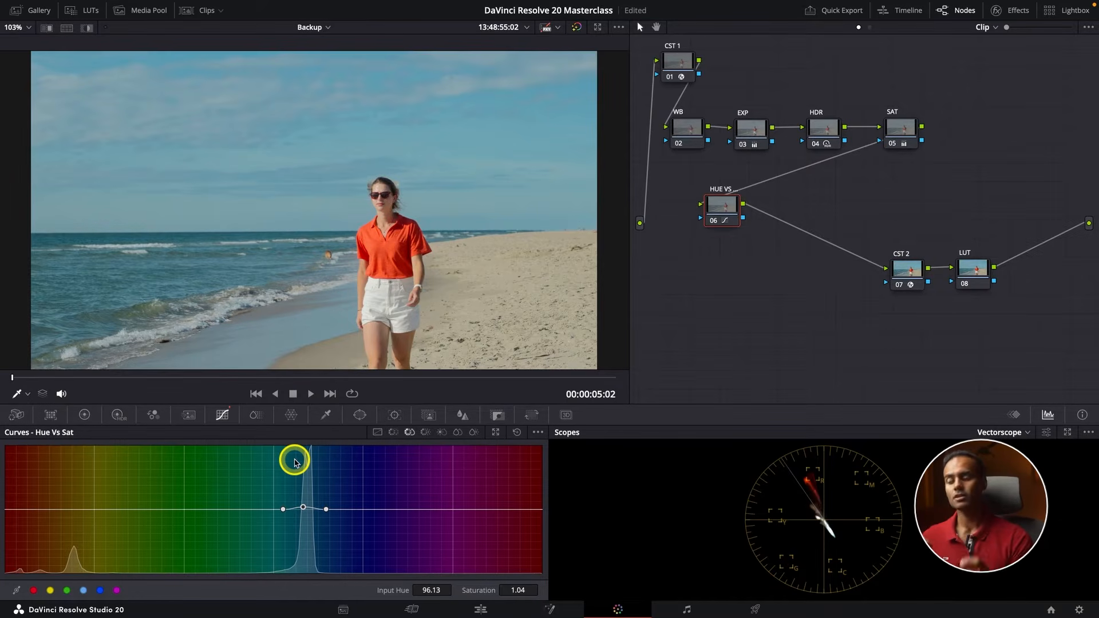
Sample the sky for the Hue Vs Lum curve and lower its point to Input Hue 96.89 with Lum Gain 0.85
left_click(424, 433)
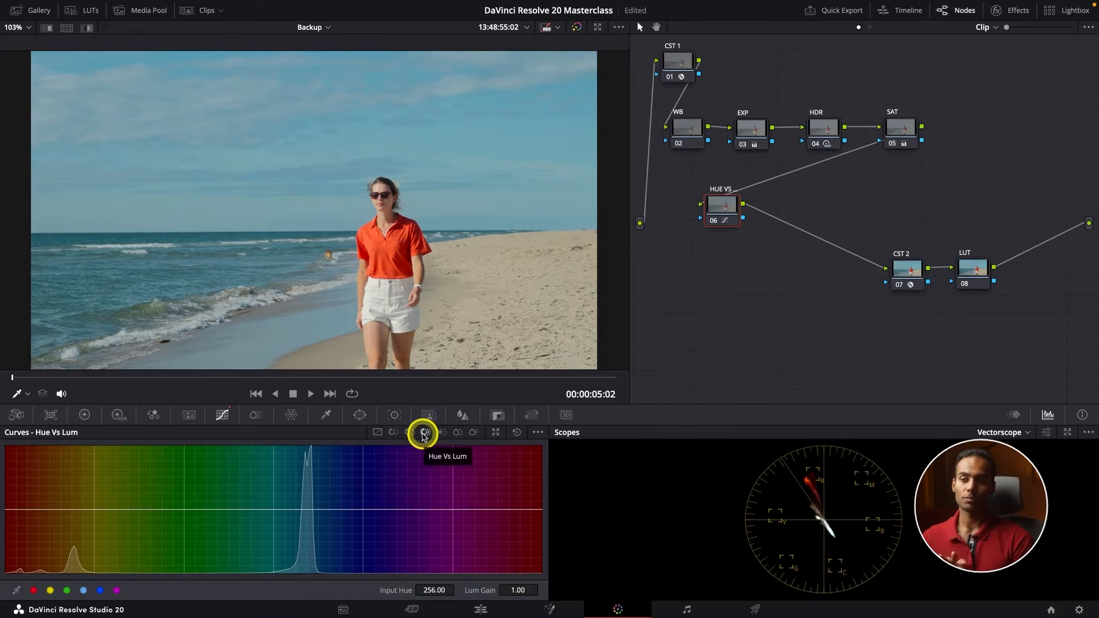
left_click(435, 133)
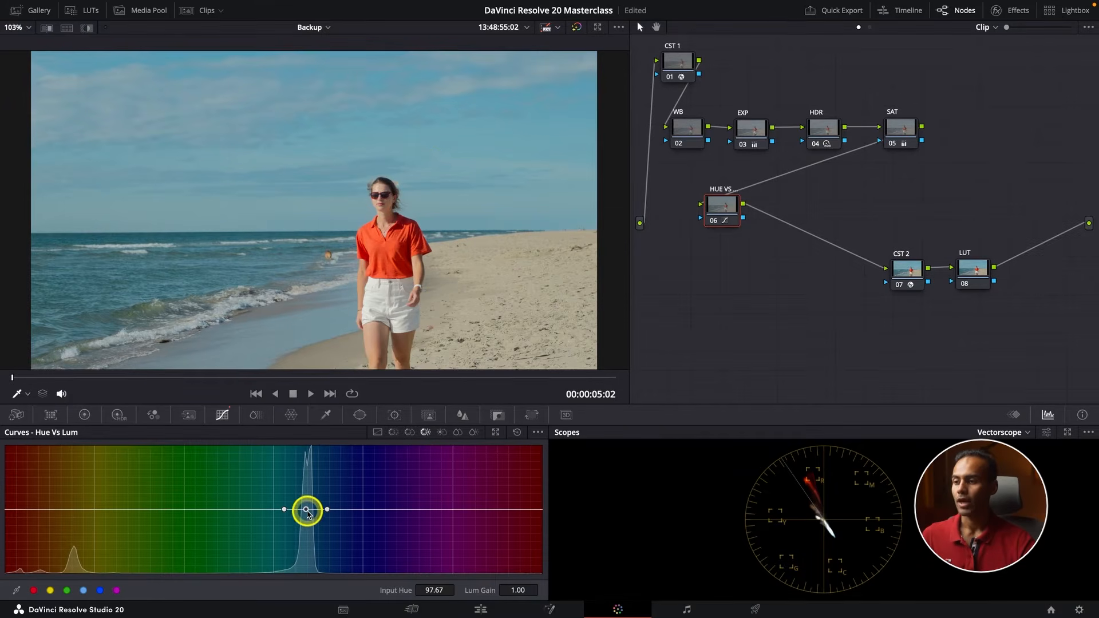
left_click_drag(308, 512, 305, 508)
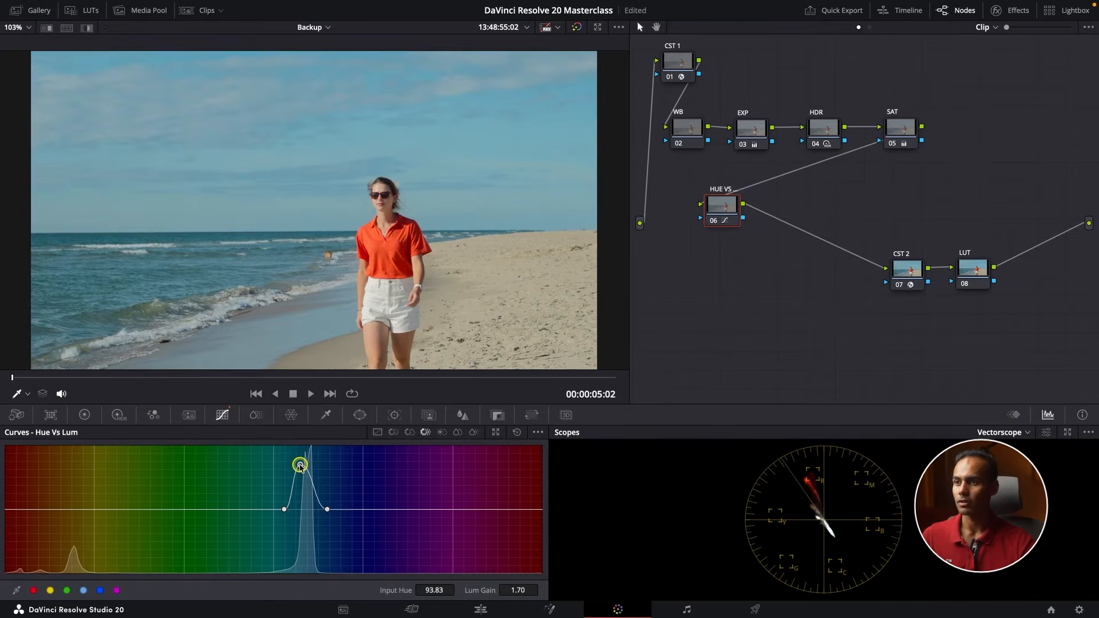
left_click_drag(300, 466, 308, 510)
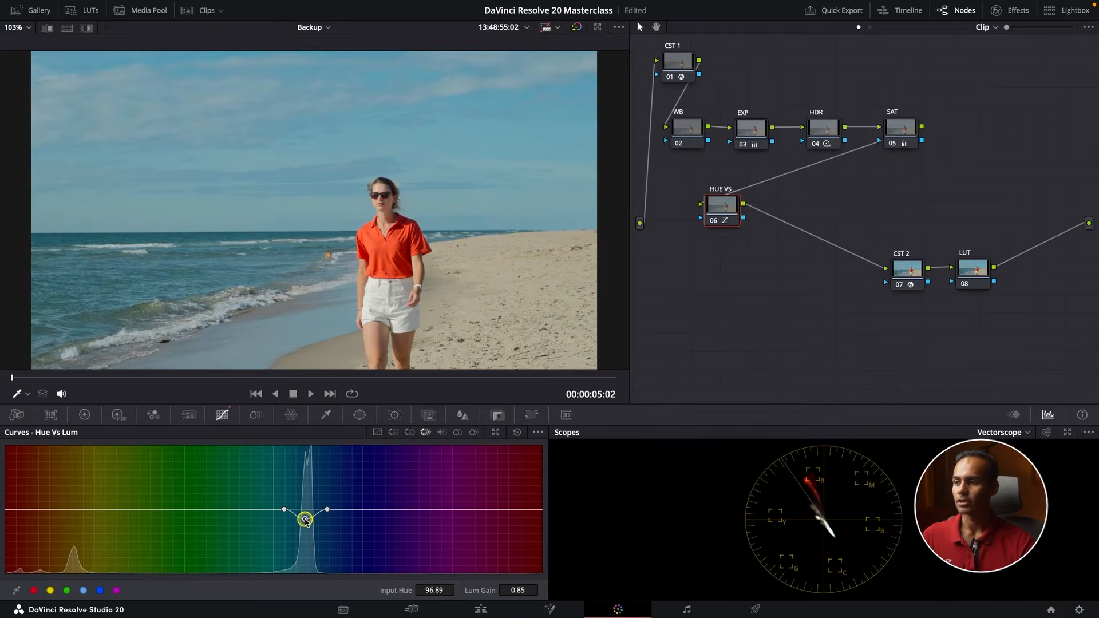
Sample the sand on the Hue Vs Lum curve and shape the dip with points at 304.69 / Lum Gain 0.73 and 317.73 / 0.85
left_click(529, 298)
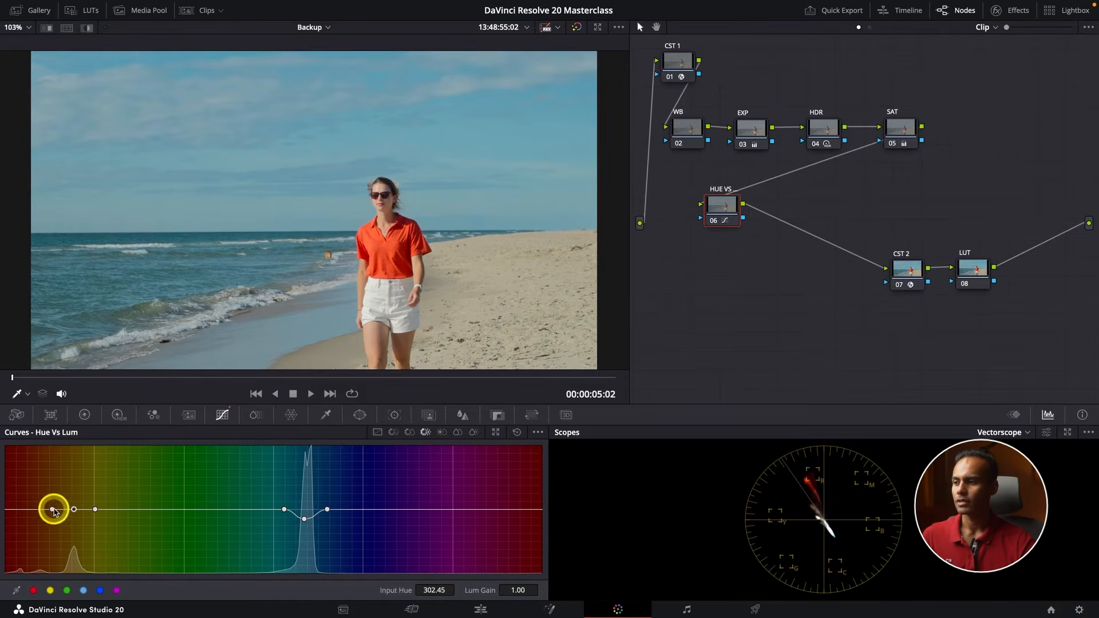
left_click_drag(54, 511, 78, 517)
left_click(73, 510)
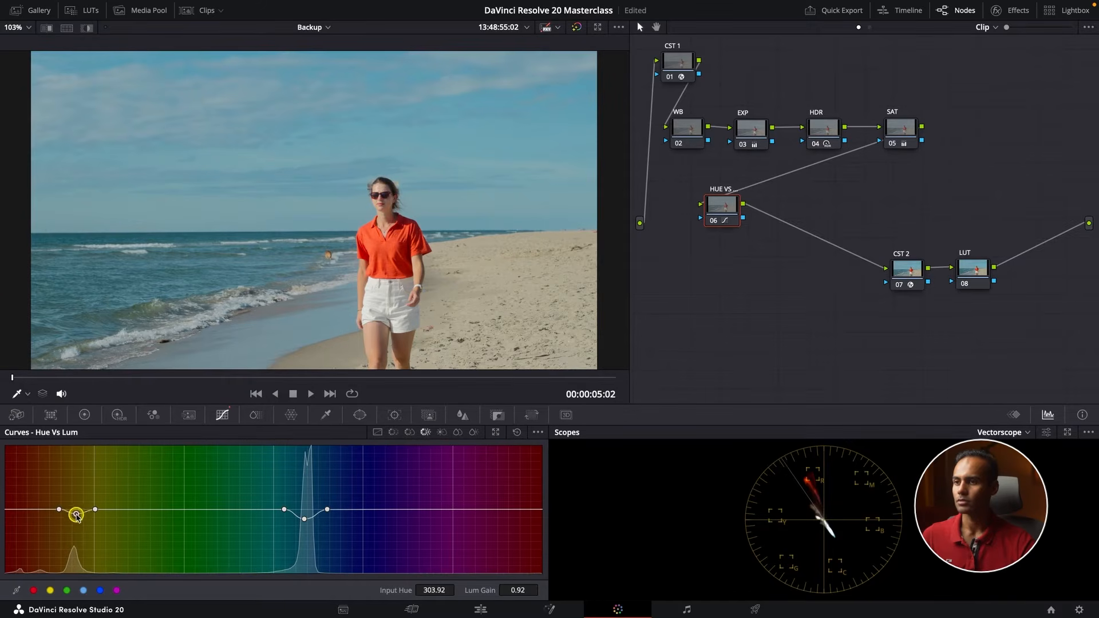
left_click(109, 510)
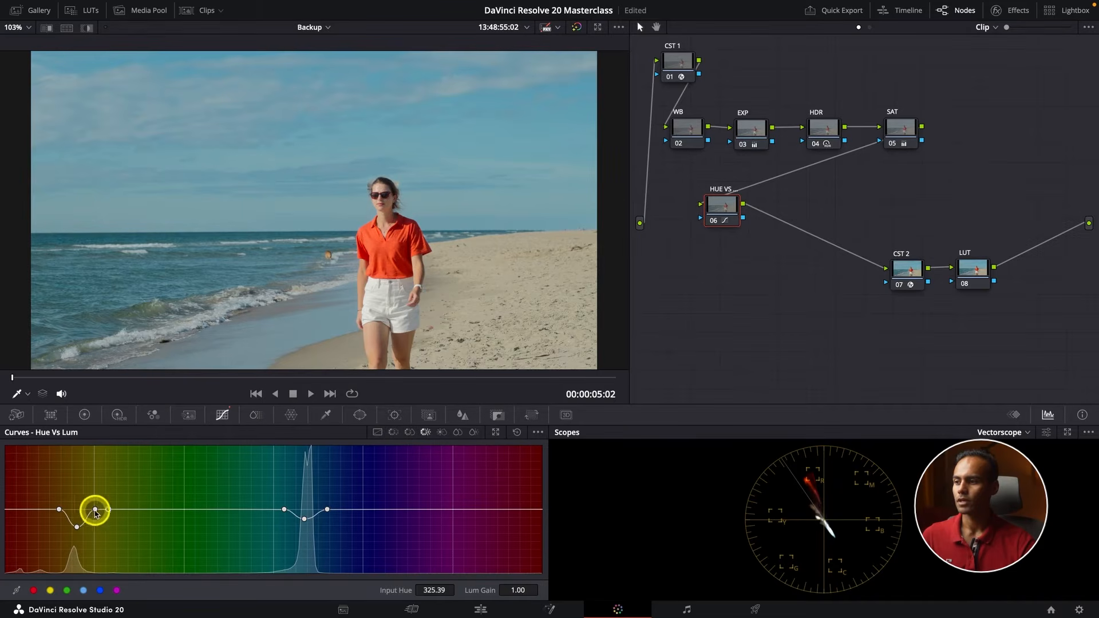
left_click_drag(95, 509, 96, 516)
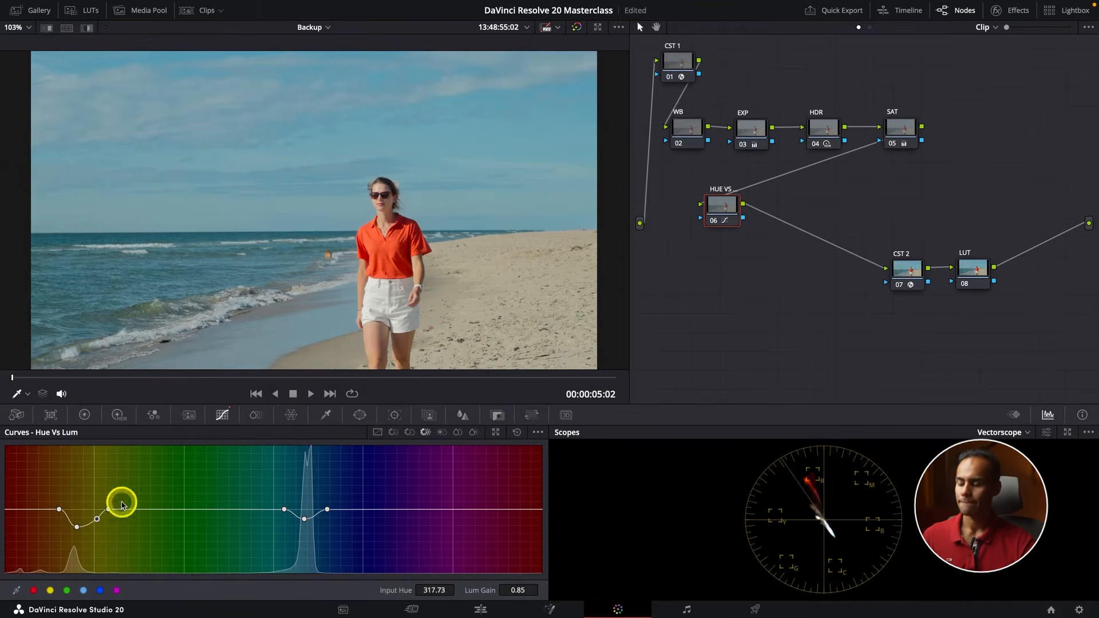
Review the shot full screen and move the HUE VS HUE node down under the WB node, level with CST 2
key("ctrl+f")
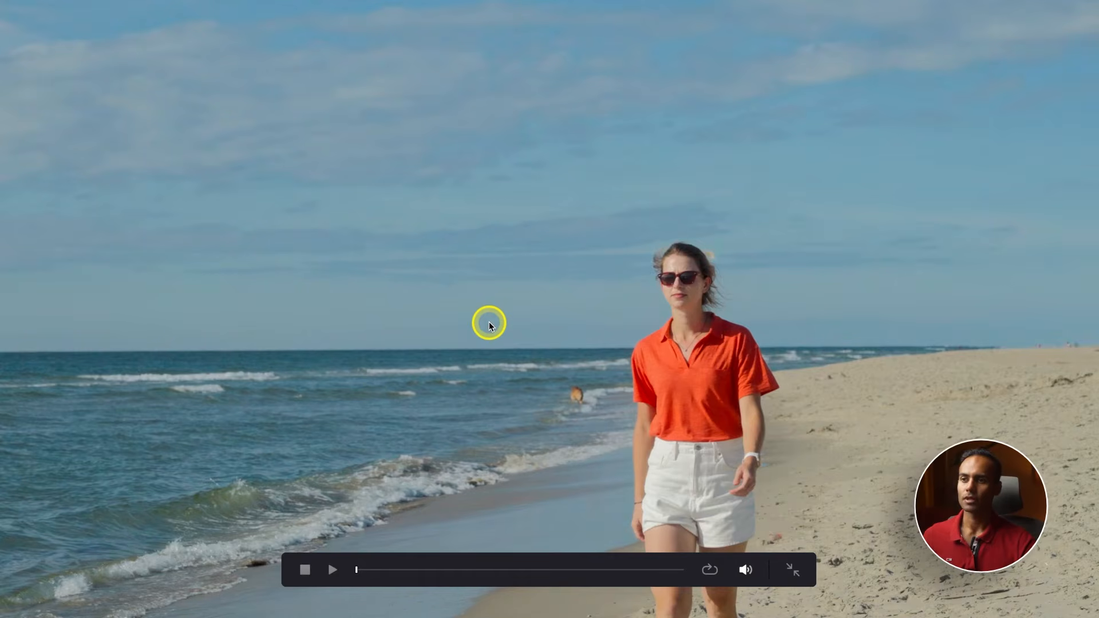
key("ctrl+f")
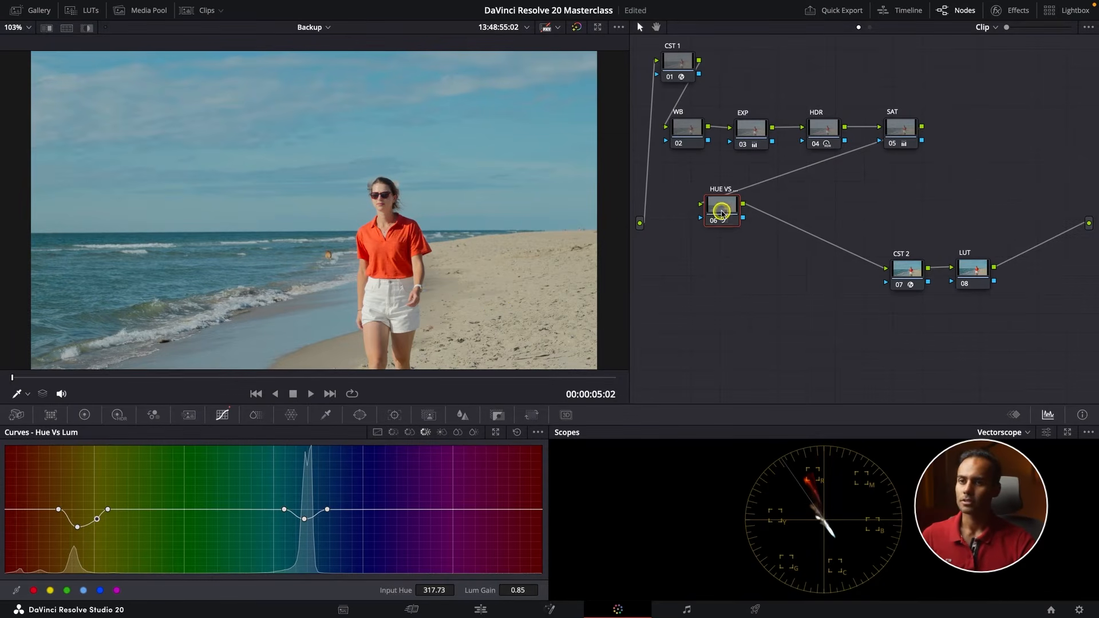
left_click_drag(722, 214, 716, 277)
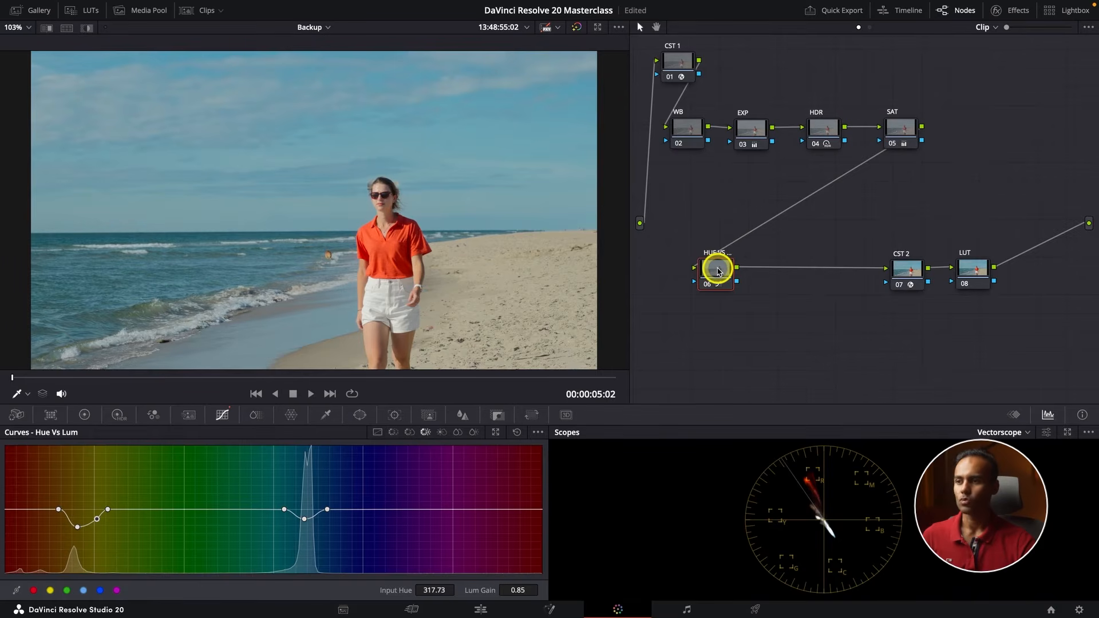
left_click_drag(718, 270, 687, 268)
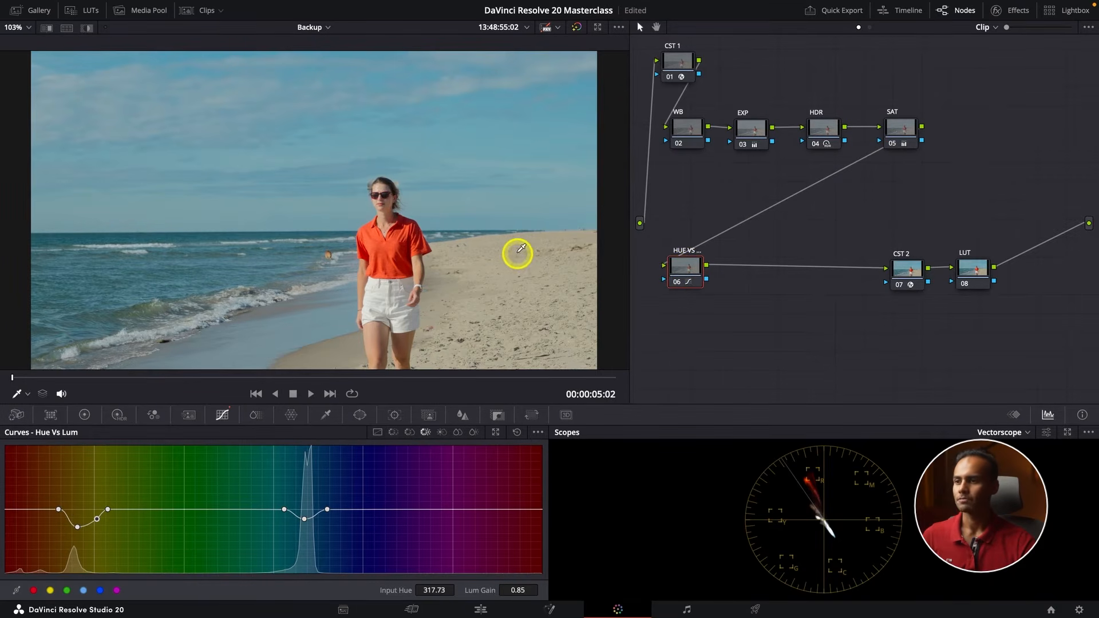
Move the CST 2 and LUT nodes closer to the HUE VS HUE node in the lower row
scroll(520, 250, "down", 2)
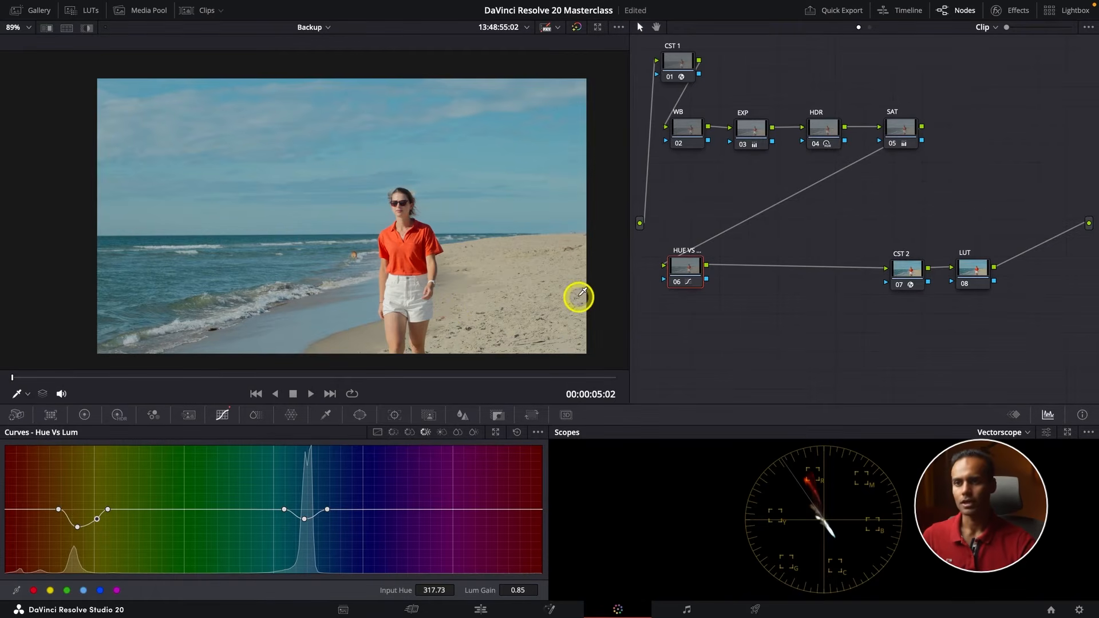
left_click_drag(915, 277, 812, 280)
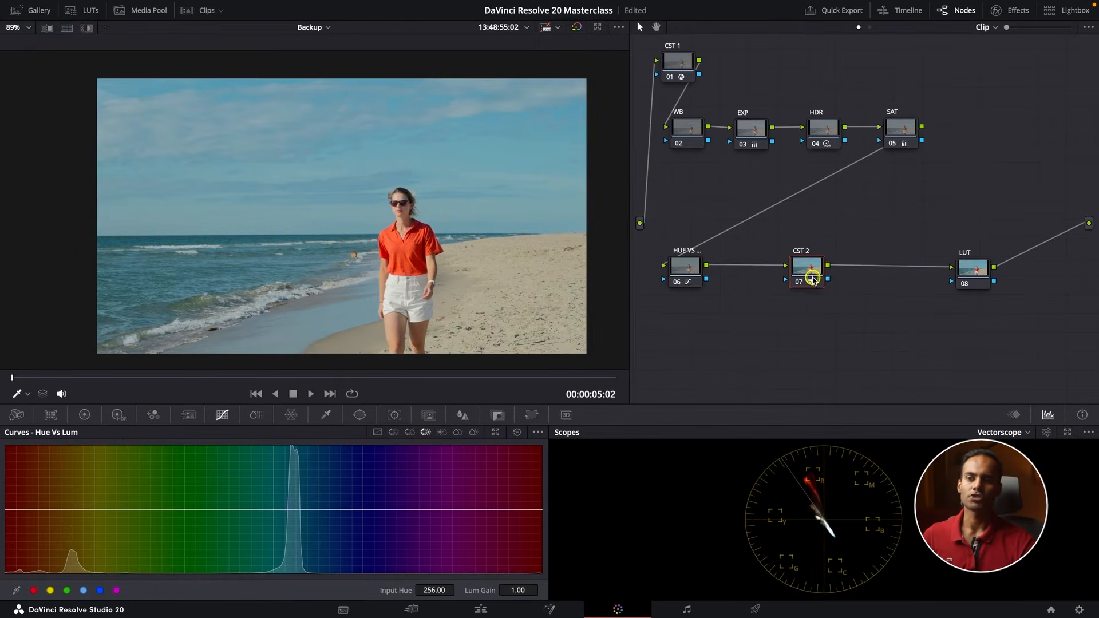
left_click_drag(964, 271, 887, 271)
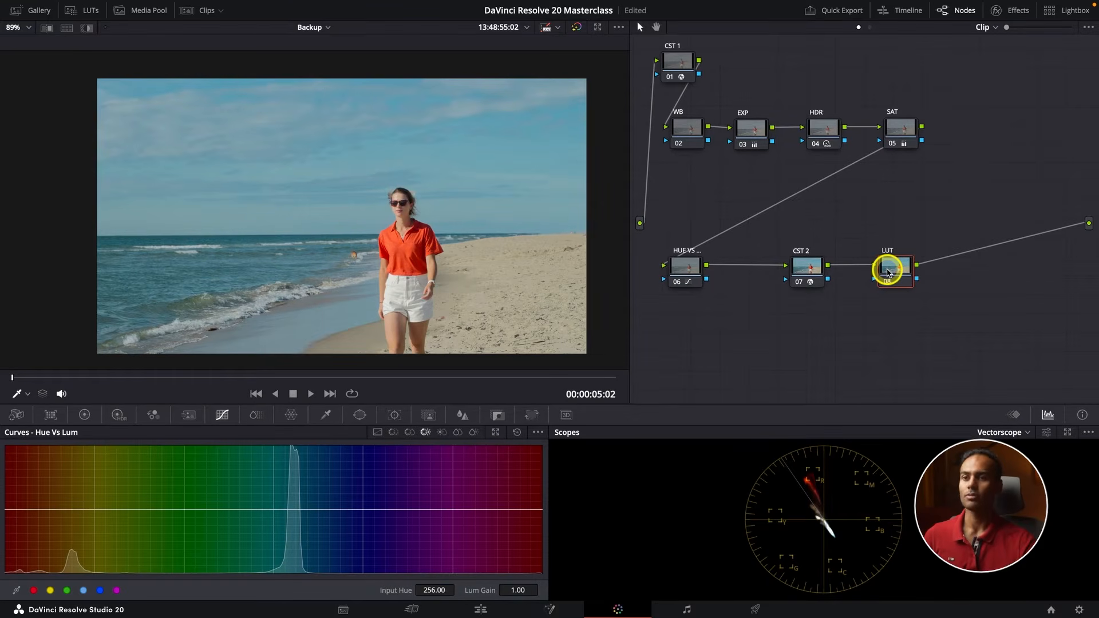
left_click_drag(809, 266, 791, 266)
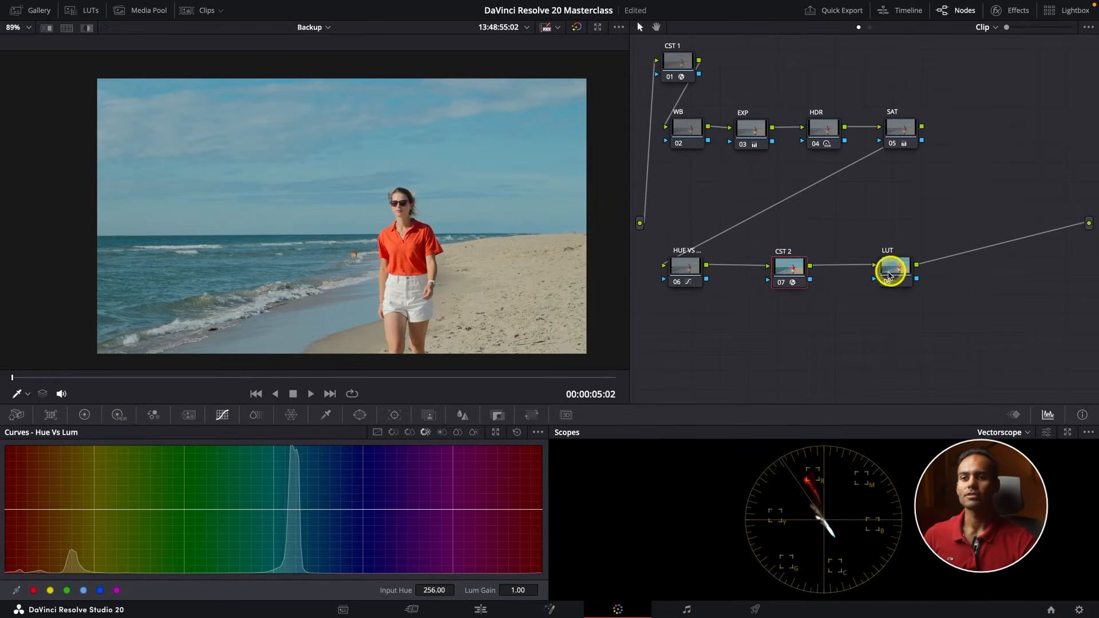
left_click_drag(891, 270, 864, 271)
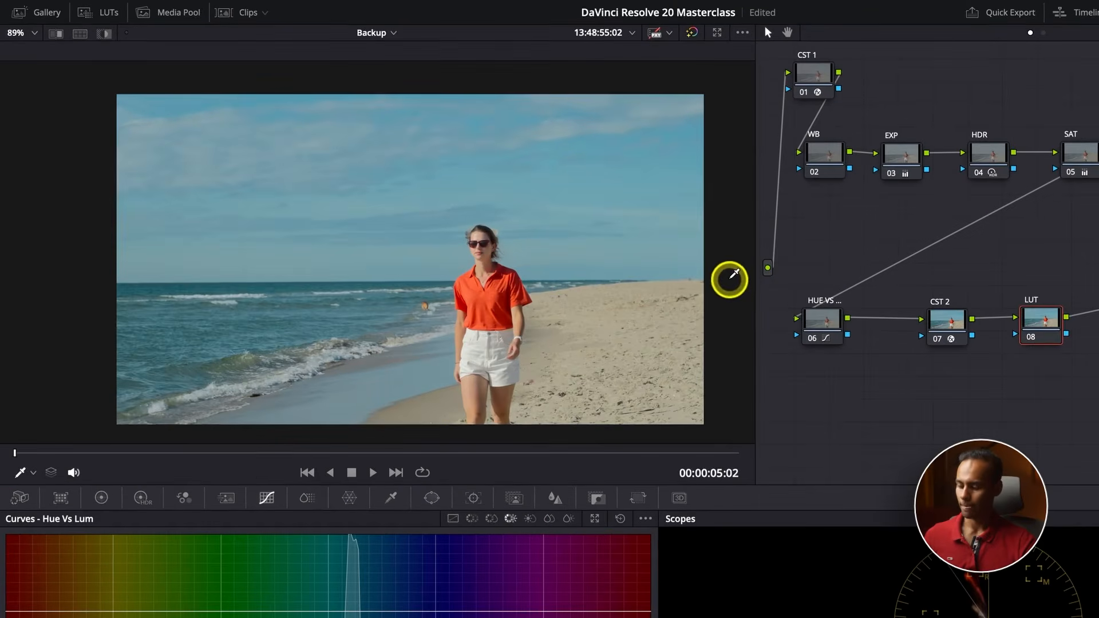
Apply the PGS_Film (Standard) 10 LUT from the Rec709 folder to the LUT node and close the LUT browser
key("shift+z")
left_click(87, 12)
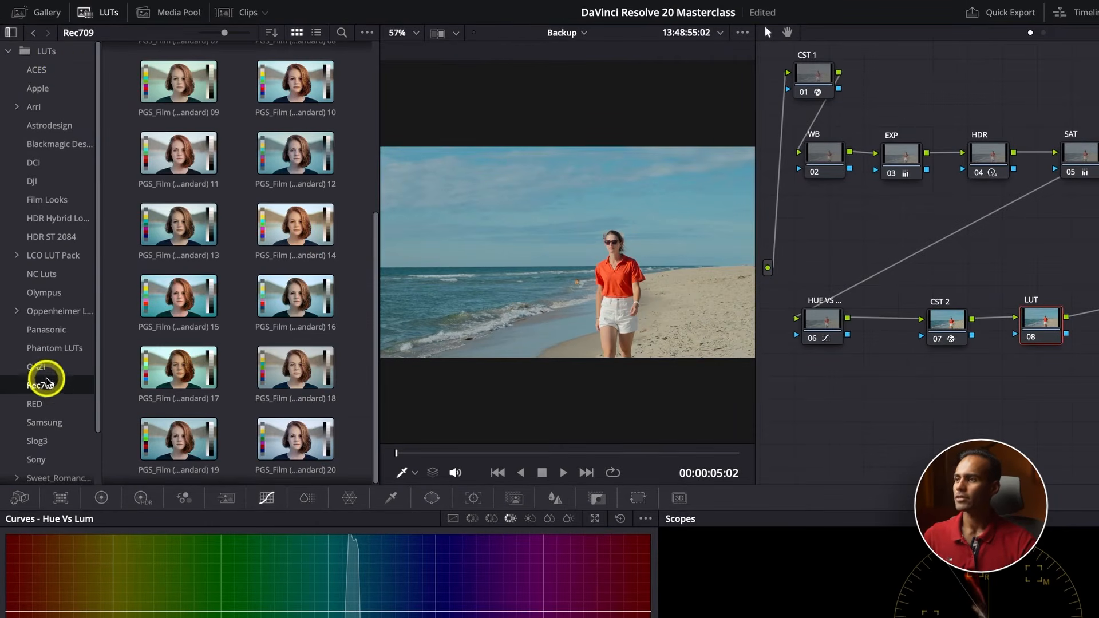
left_click(10, 31)
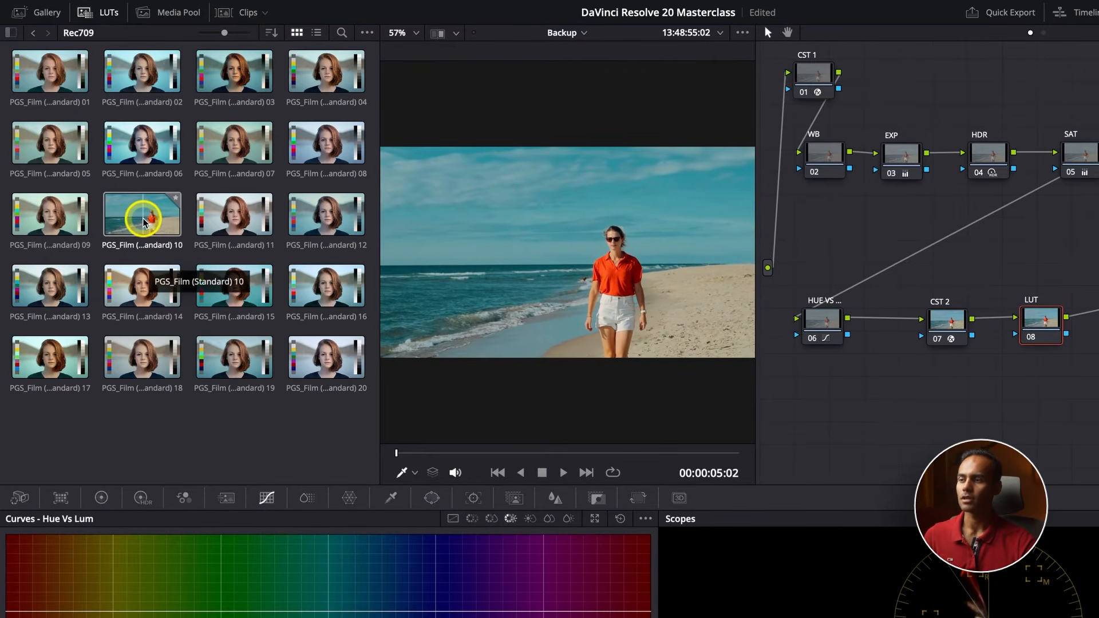
double_click(143, 222)
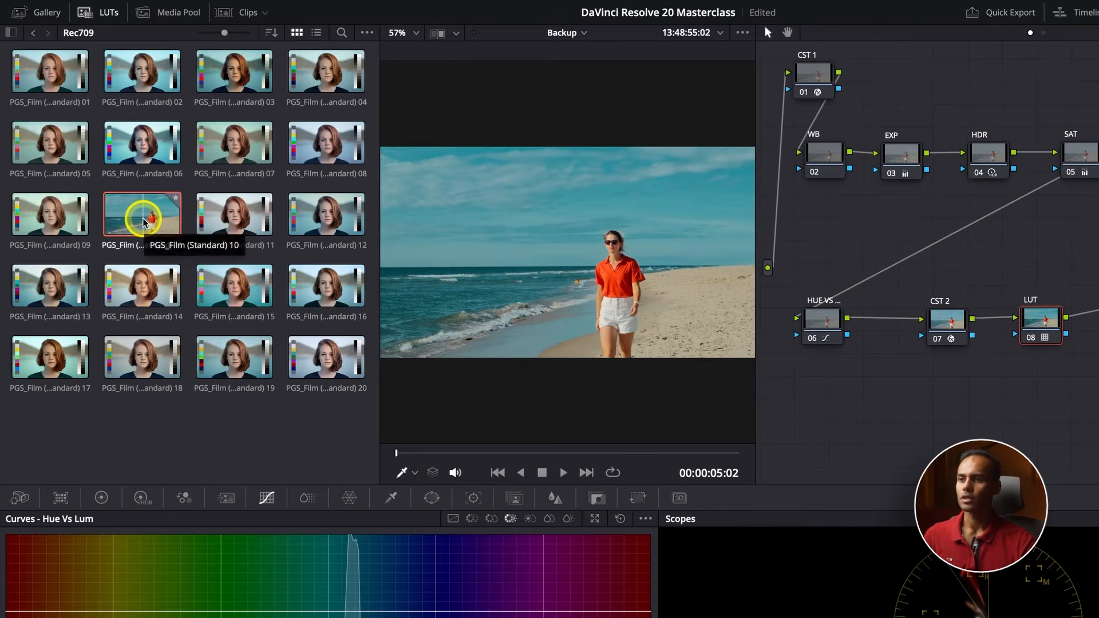
left_click(103, 12)
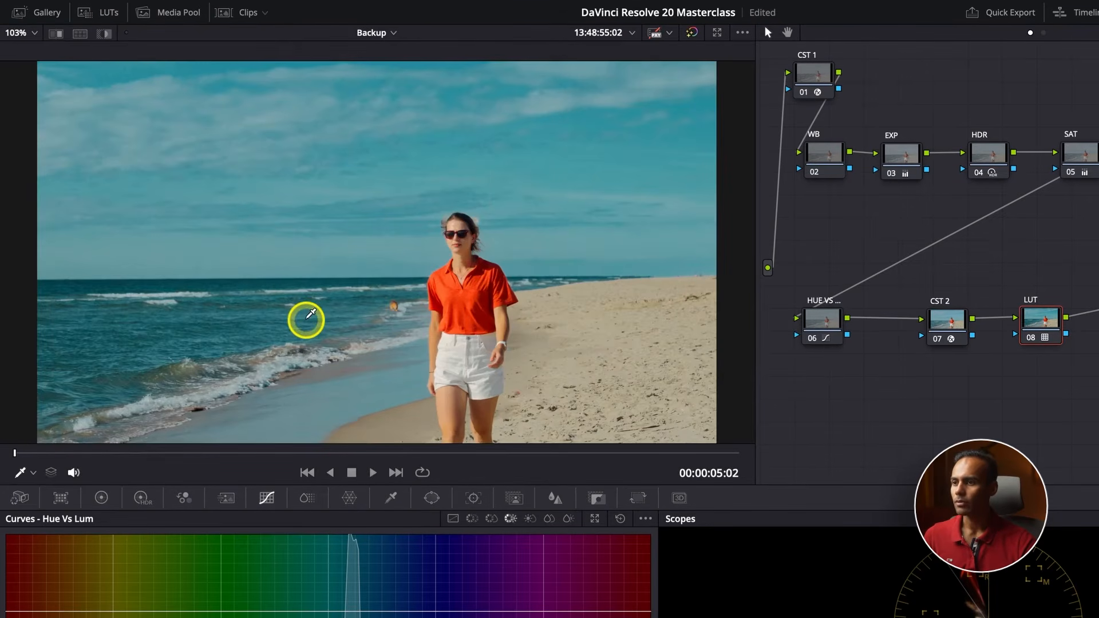
scroll(309, 316, "up", 1)
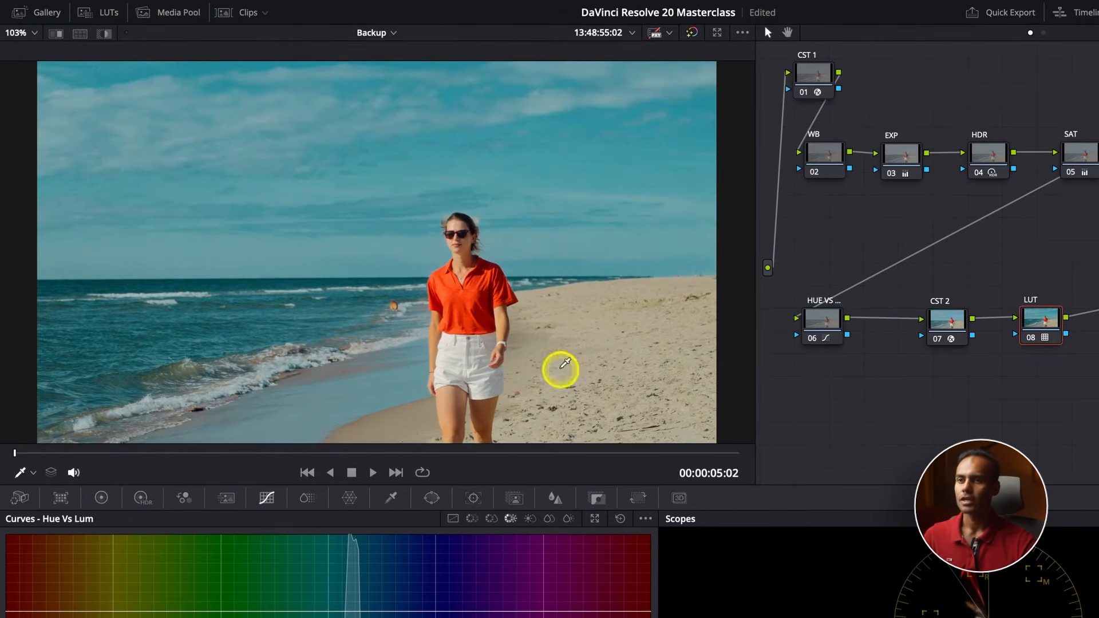
Disable and re-enable the EXP node to compare the shot with and without its exposure adjustment
left_click(901, 157)
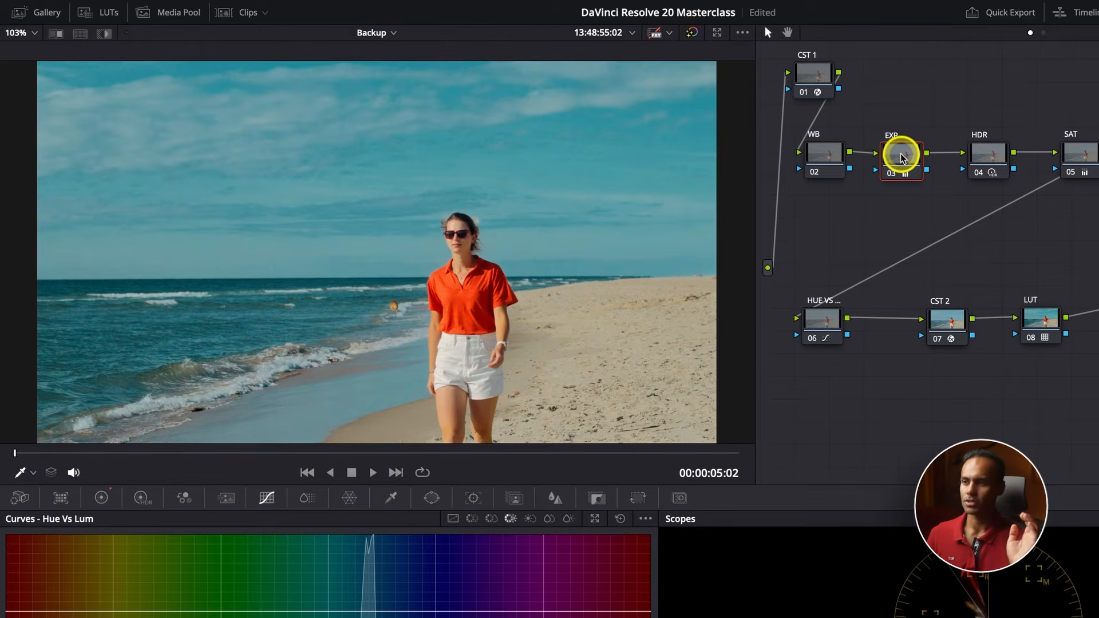
key("ctrl+d")
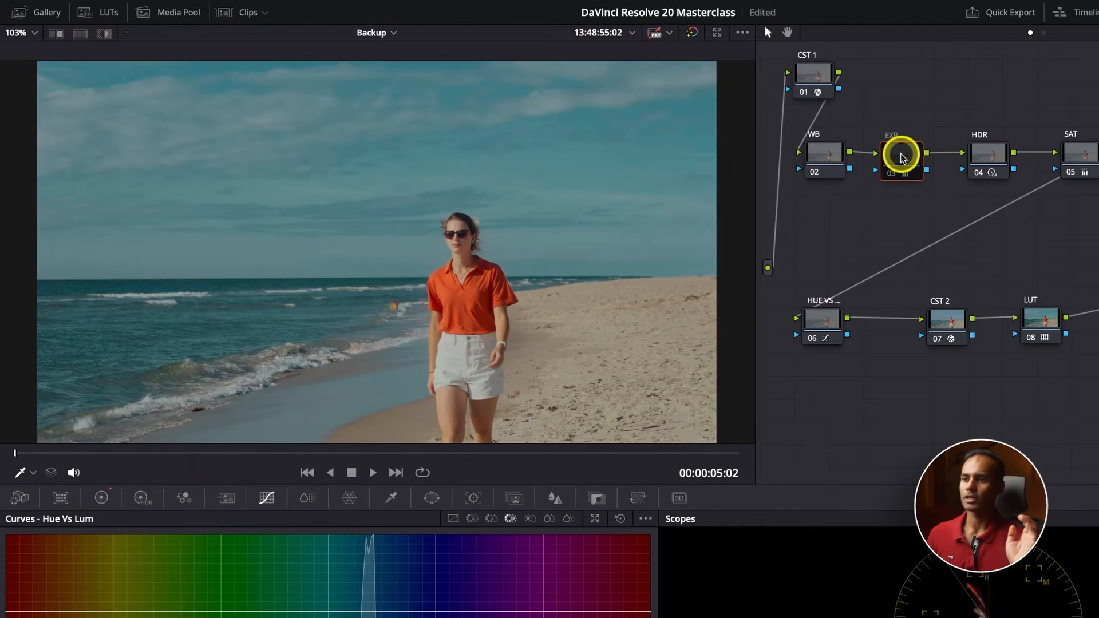
key("ctrl+d")
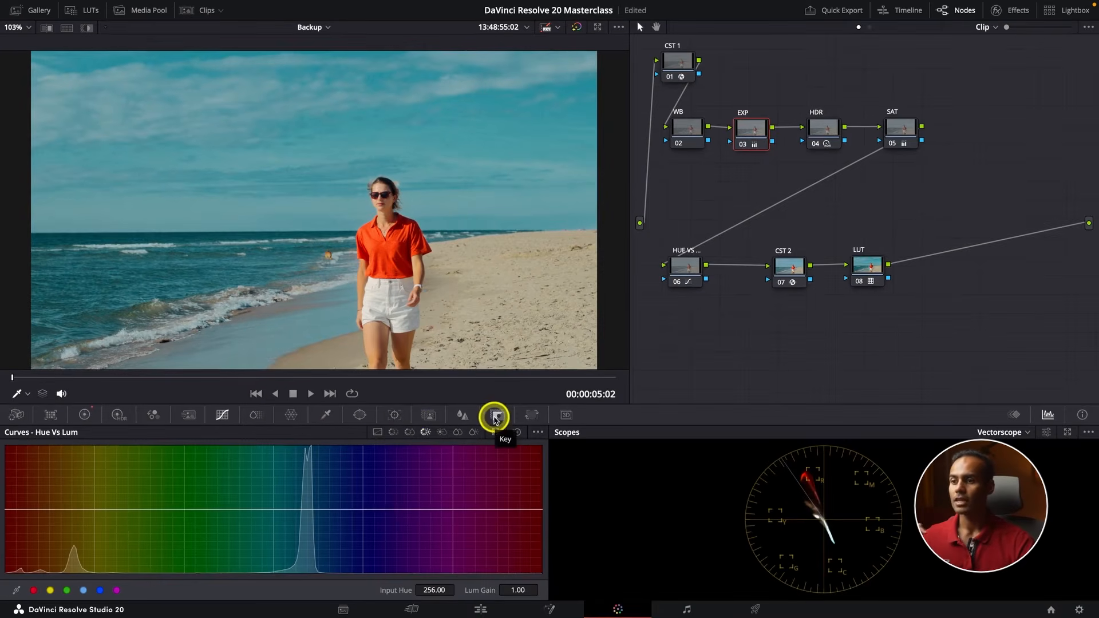
Show the primary color wheels for the EXP node and switch the scope to Parade
left_click(597, 498)
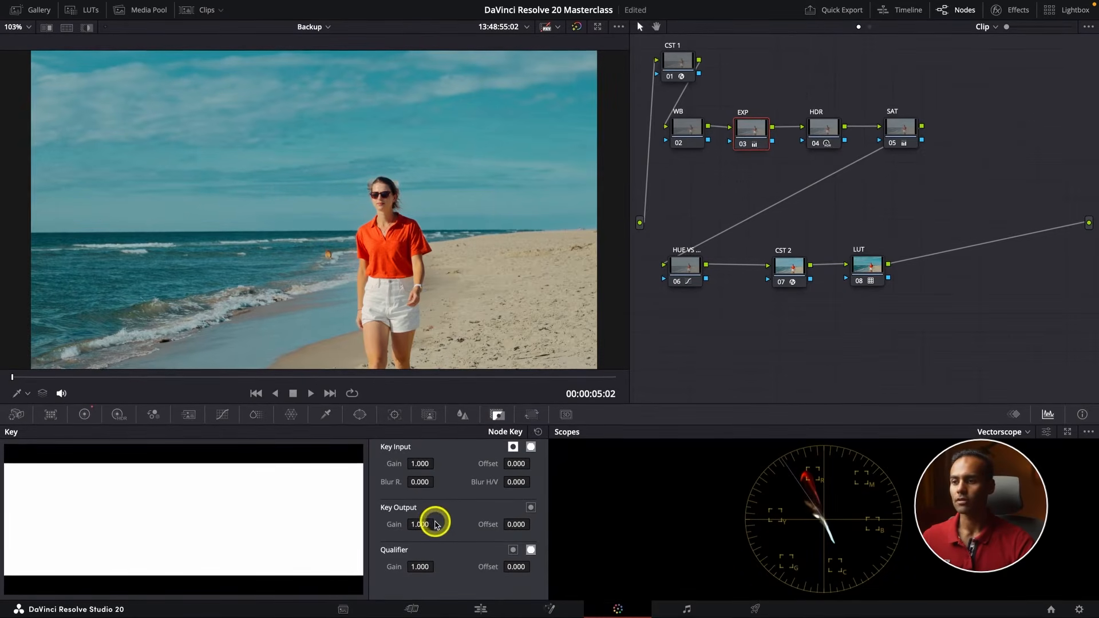
left_click(80, 415)
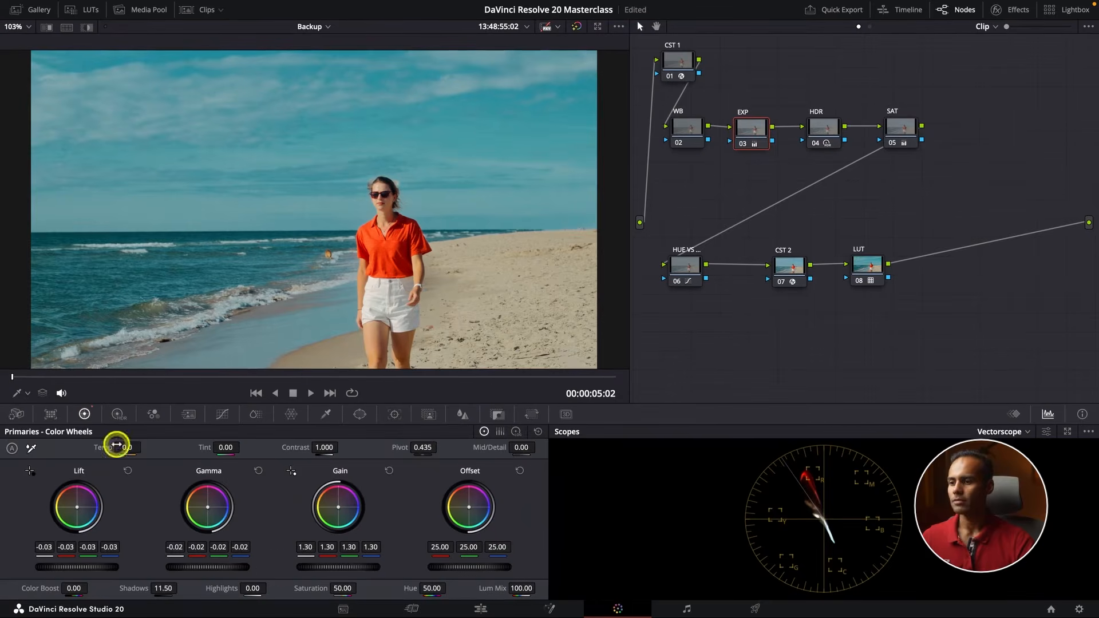
left_click(991, 433)
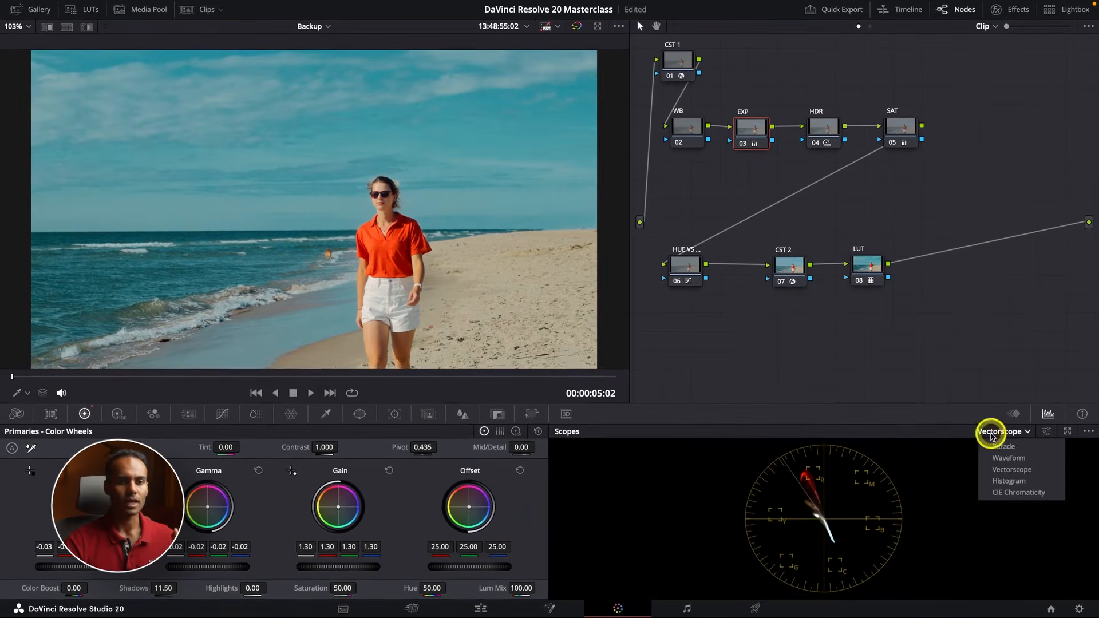
left_click(1000, 447)
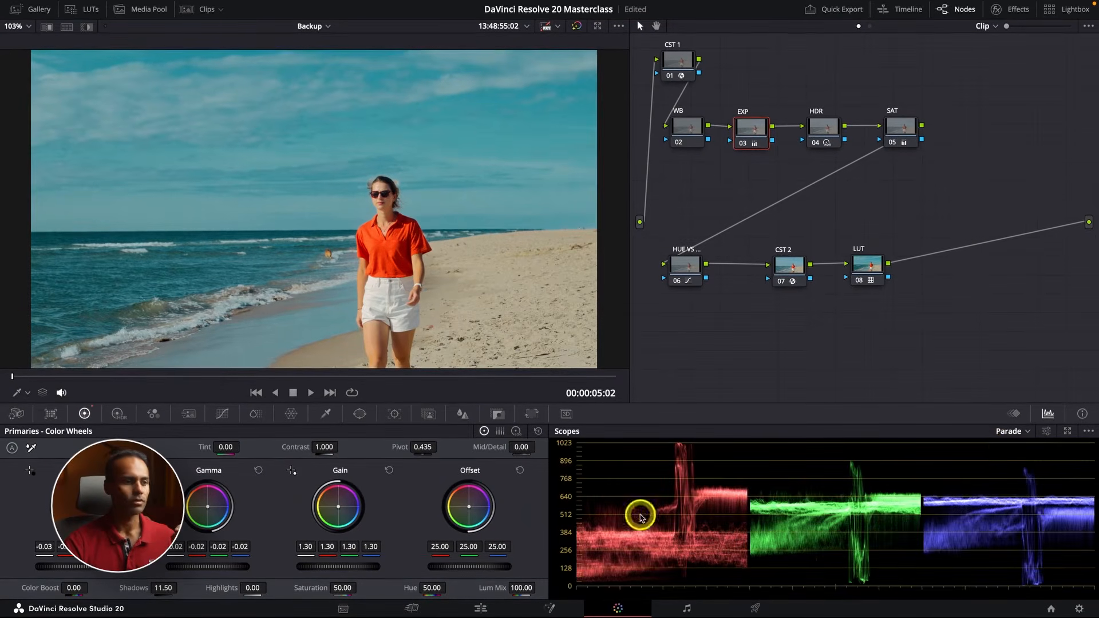
Lower the EXP node's Gain to 1.22, keep Lift at -0.03, and raise its Shadows to 19.00
left_click_drag(362, 566, 316, 567)
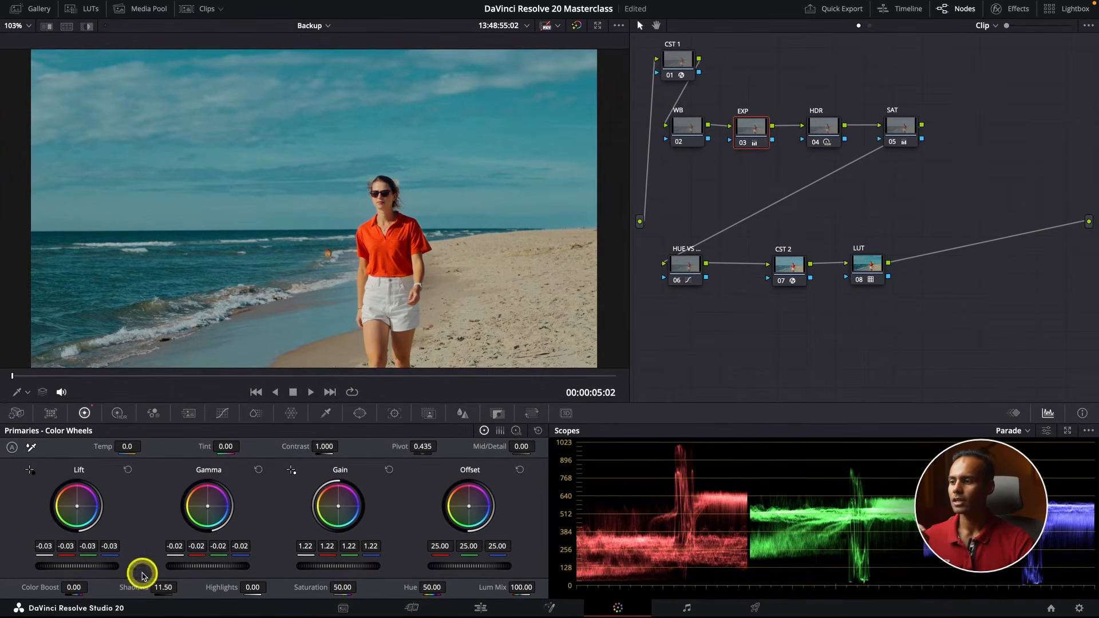
left_click_drag(85, 567, 95, 566)
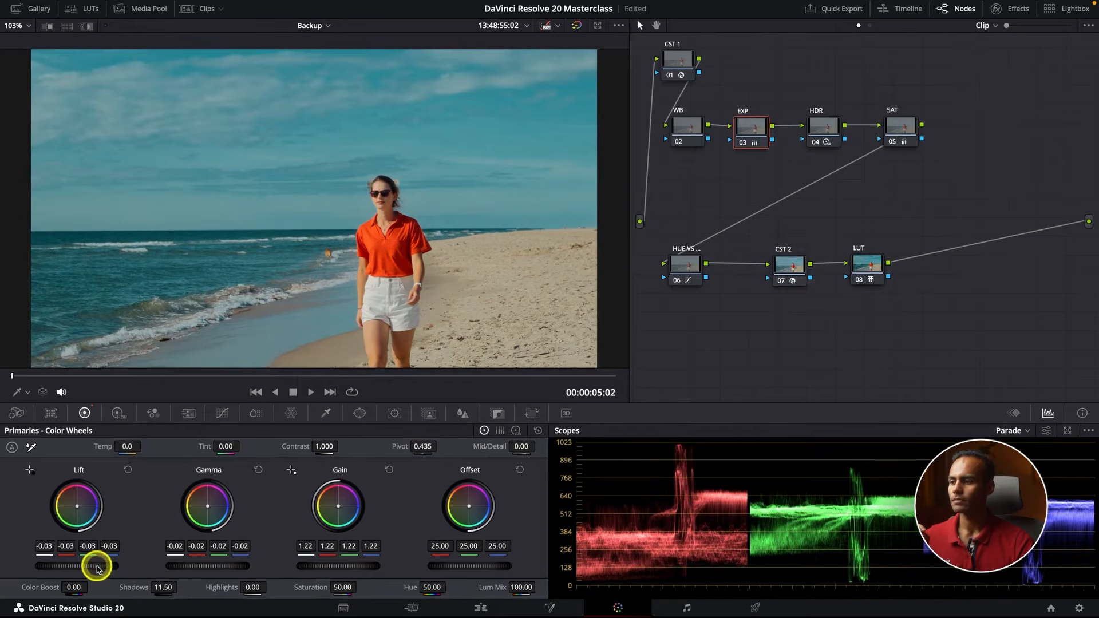
left_click_drag(163, 587, 222, 566)
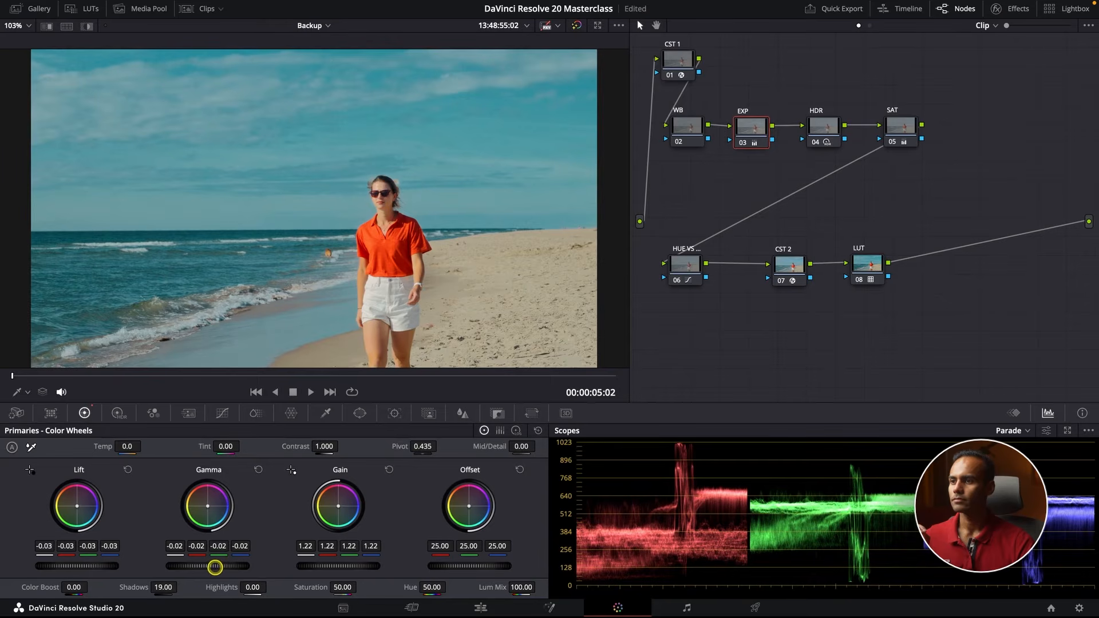
Disable and re-enable the SAT node to compare the shot with and without its saturation adjustment
left_click(879, 264)
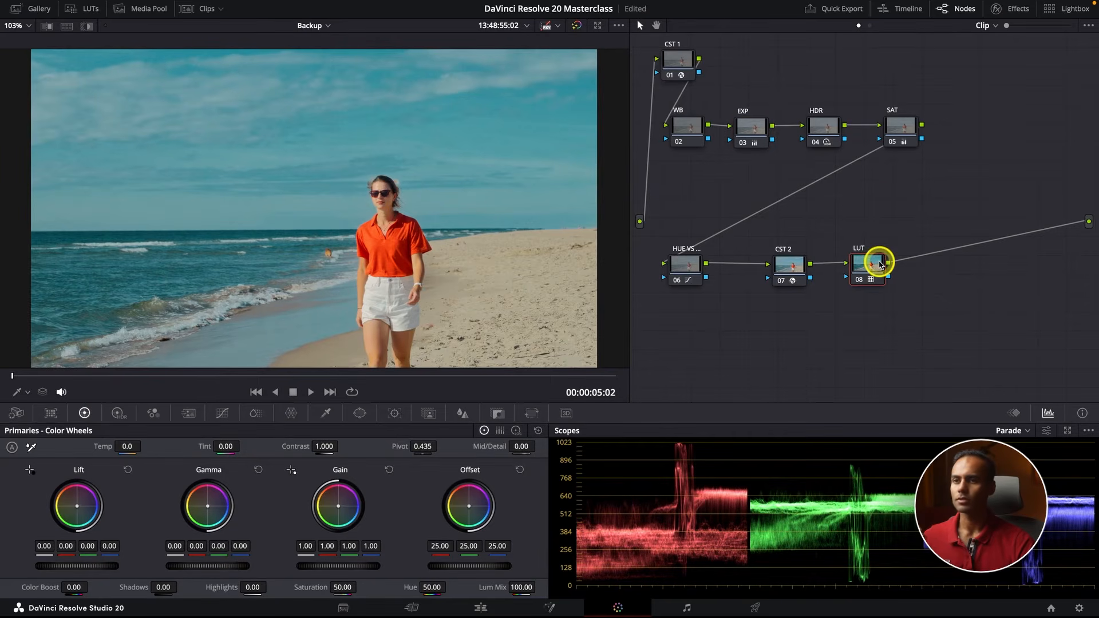
left_click(900, 126)
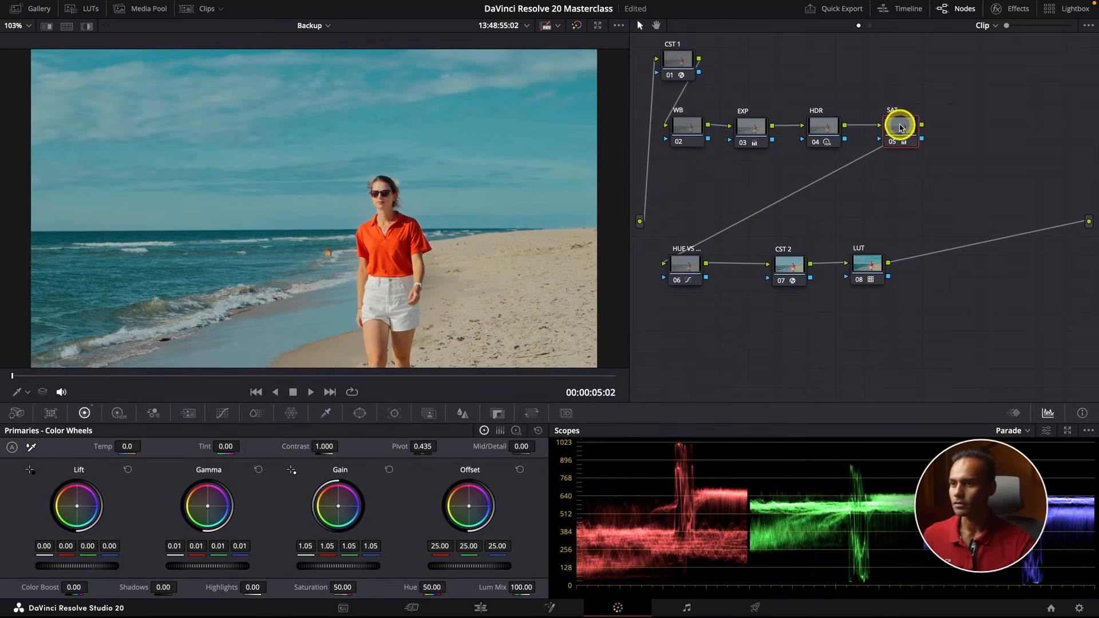
key("ctrl+d")
key("ctrl+d")
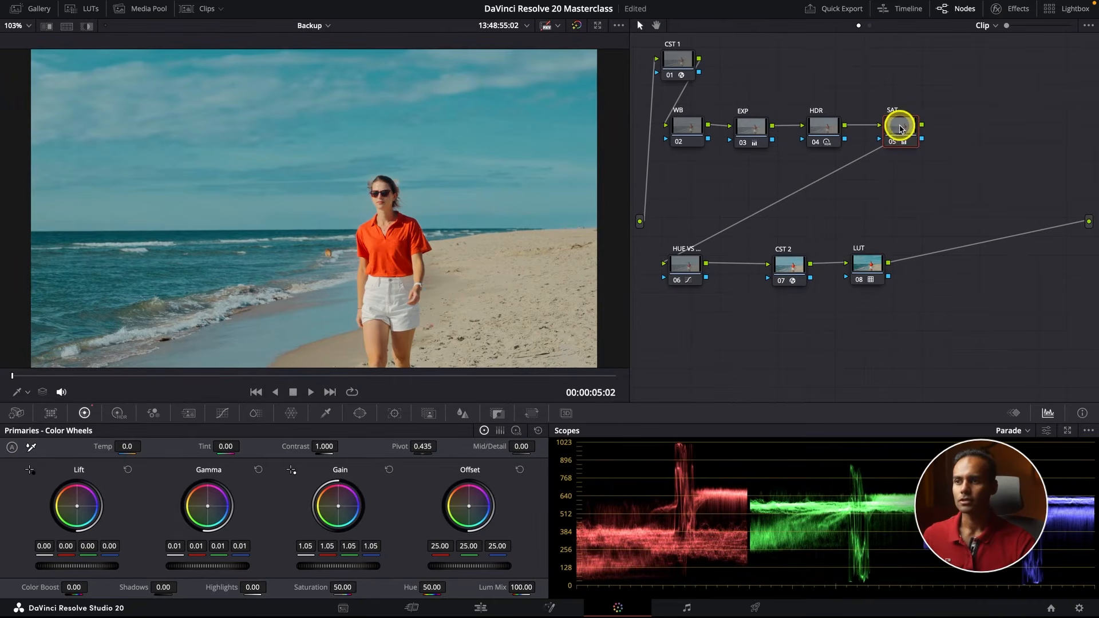
Show the node key settings for the LUT node
left_click(871, 265)
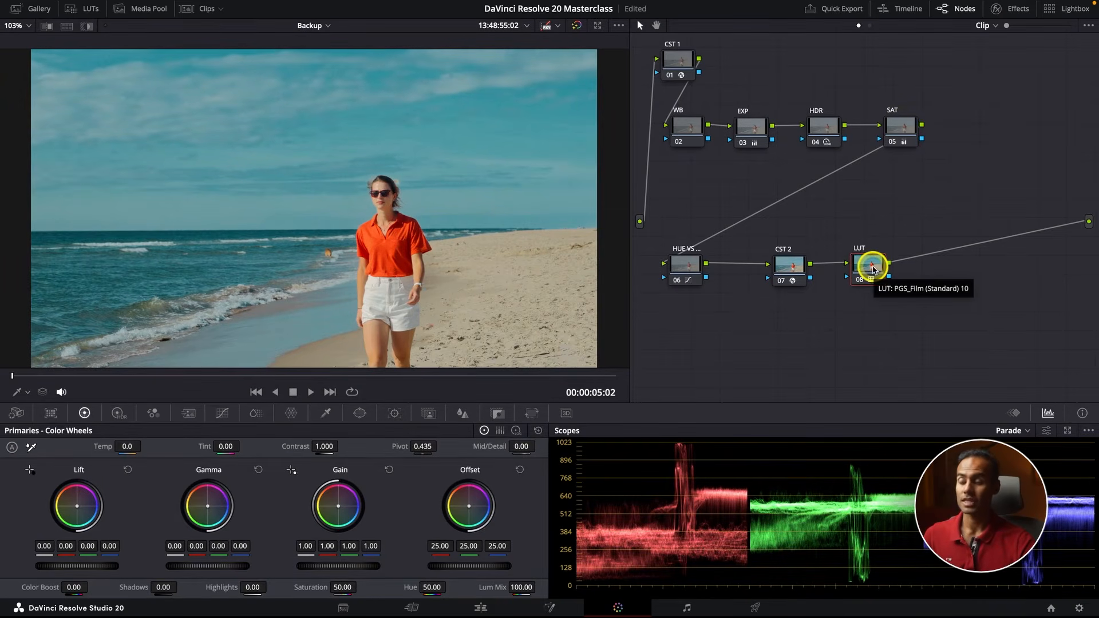
left_click(497, 413)
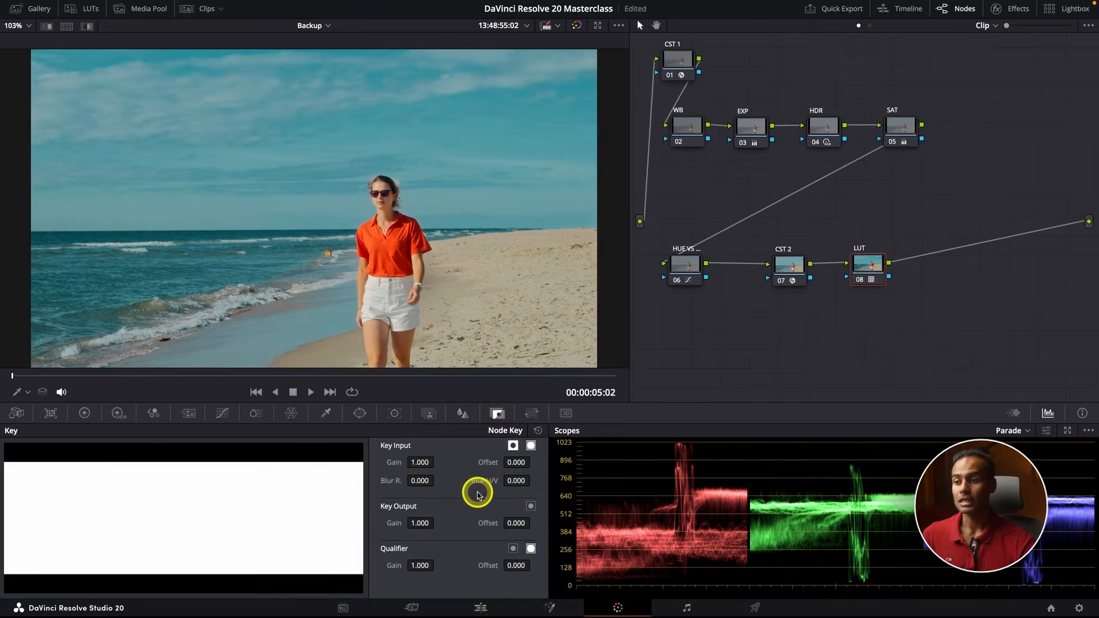
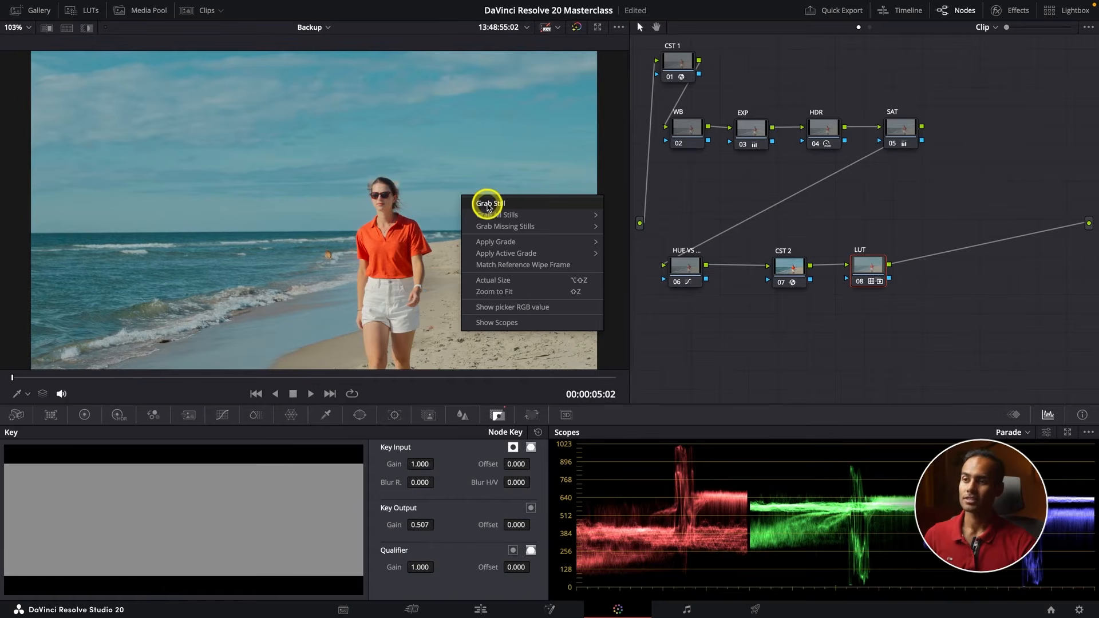
Grab a still of the graded beach clip and show the timeline's clip thumbnails
left_click(488, 204)
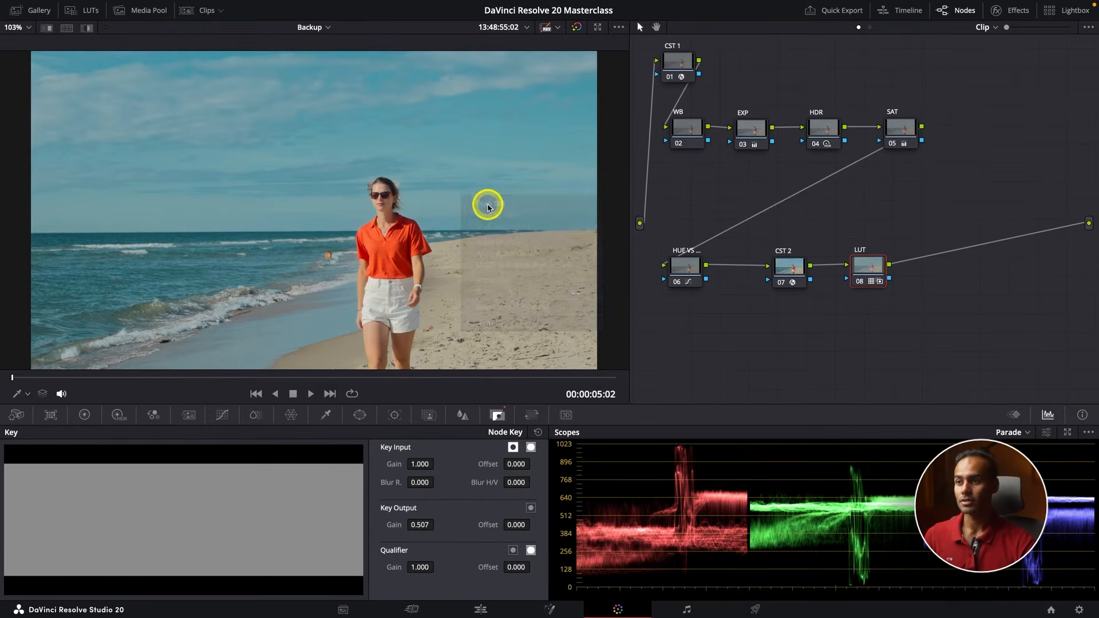
left_click(198, 10)
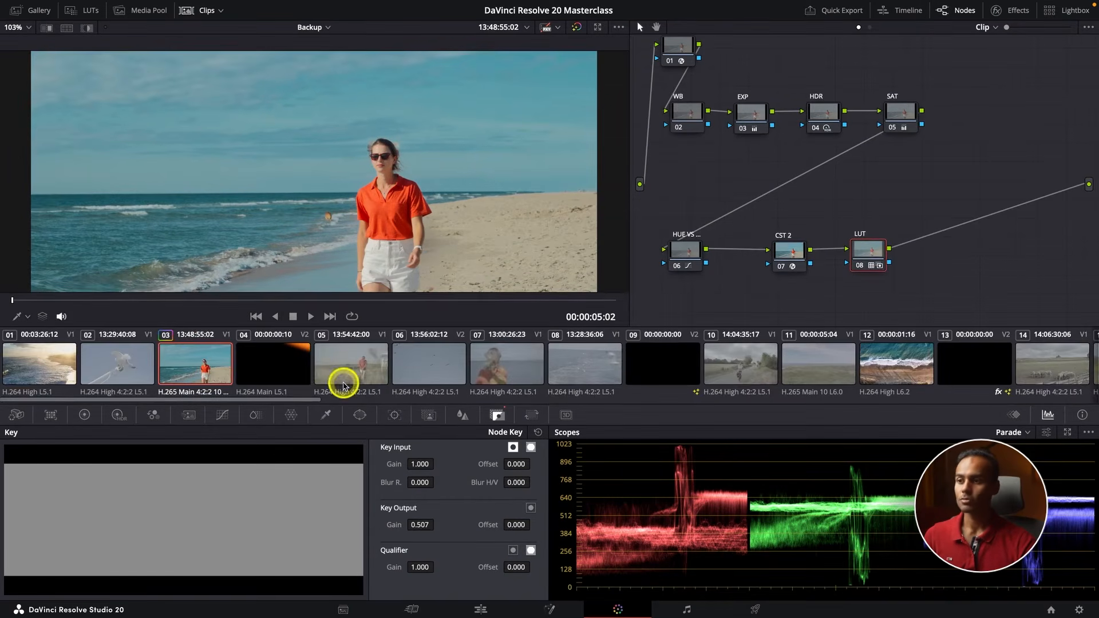
Select the ungraded clips 05 to 08, 10, 11 and 14 to 17 together
left_click(344, 369)
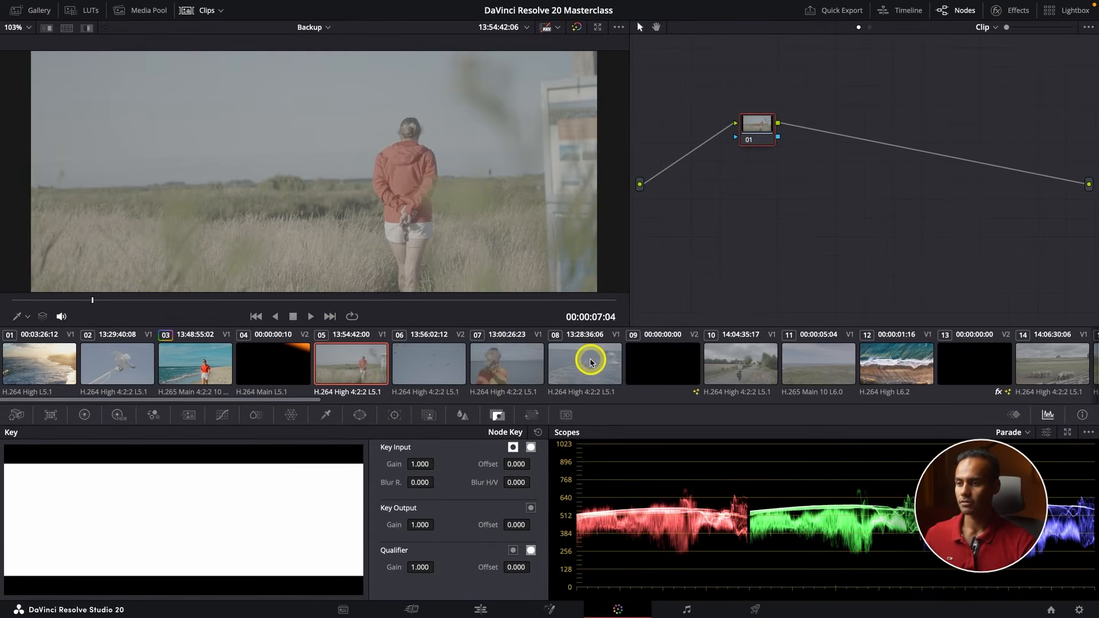
left_click(583, 371, "shift")
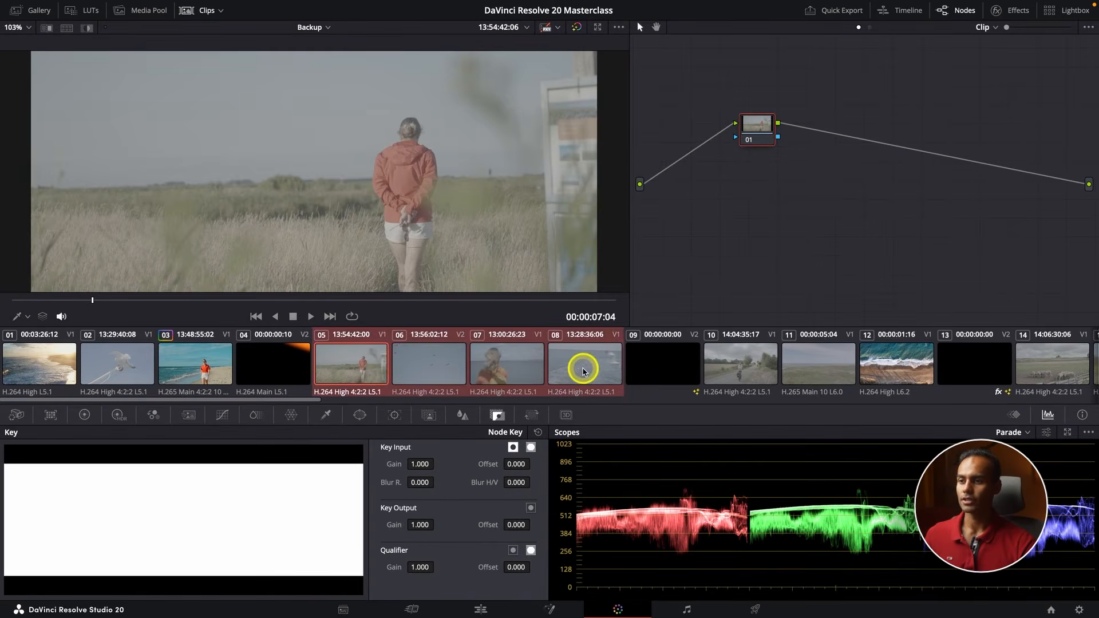
left_click(761, 369, "ctrl")
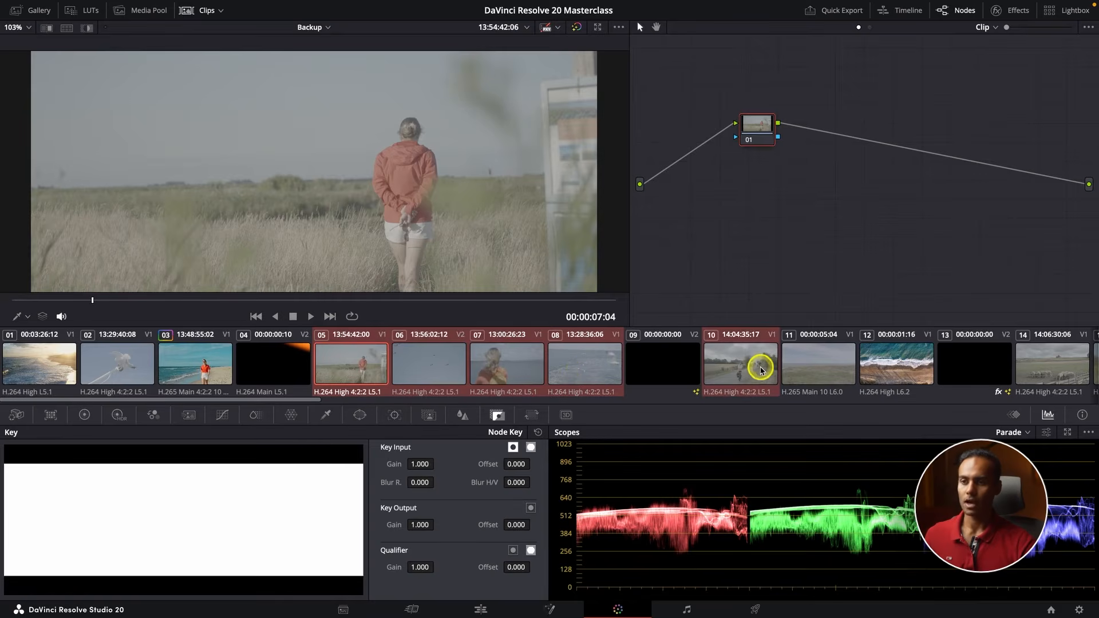
left_click(817, 372, "ctrl")
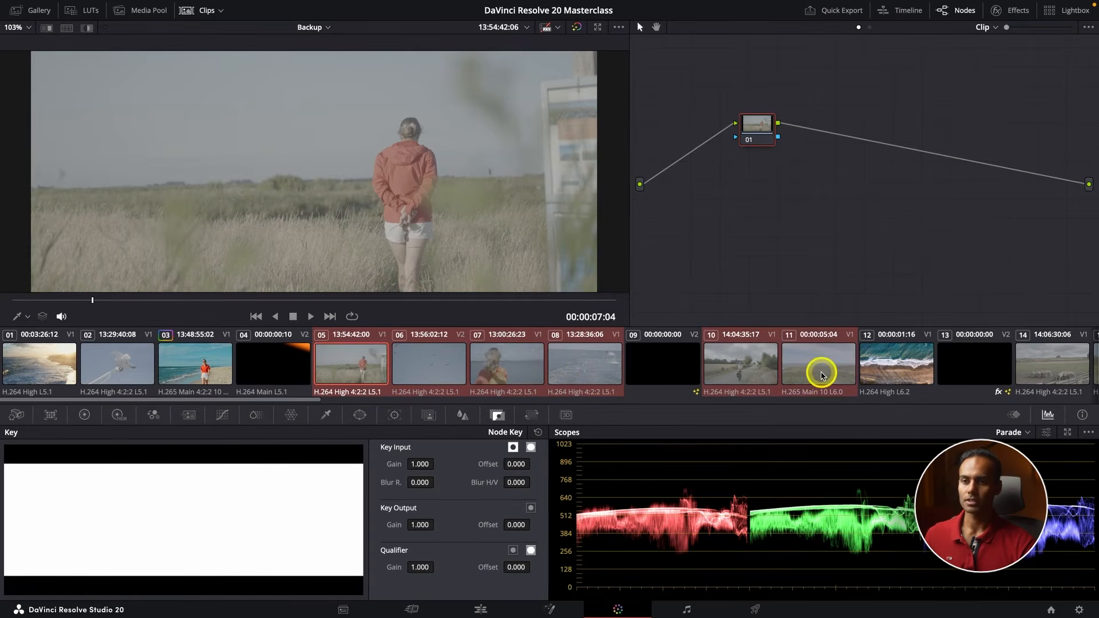
scroll(821, 373, "down", 3)
left_click(706, 365, "ctrl")
left_click(782, 368, "ctrl")
left_click(870, 370, "ctrl")
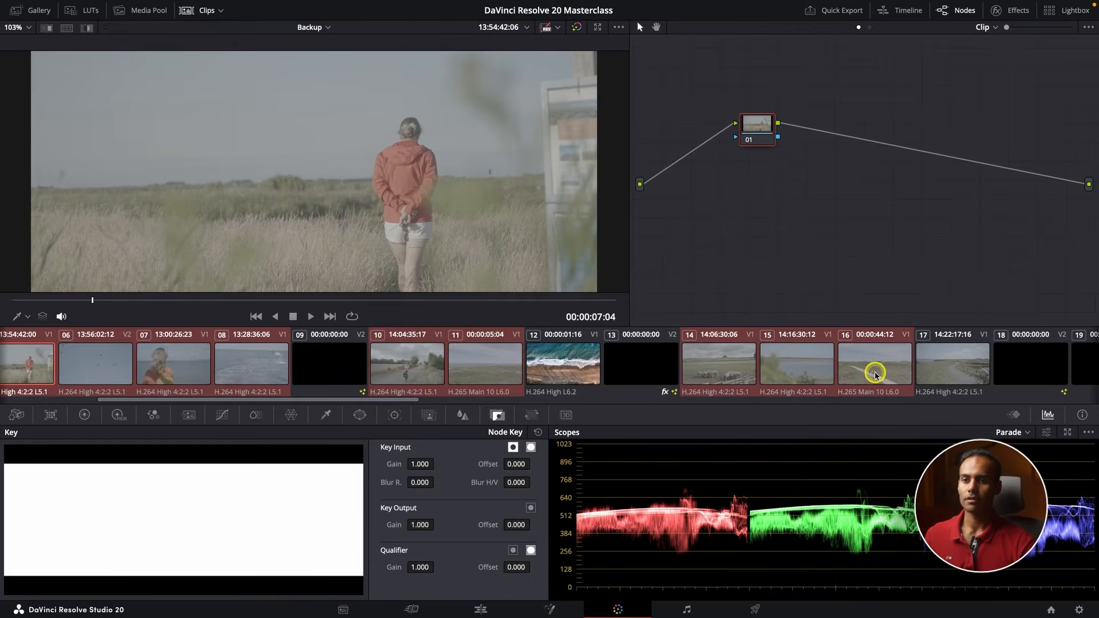
left_click(958, 371, "ctrl")
scroll(573, 368, "up", 4)
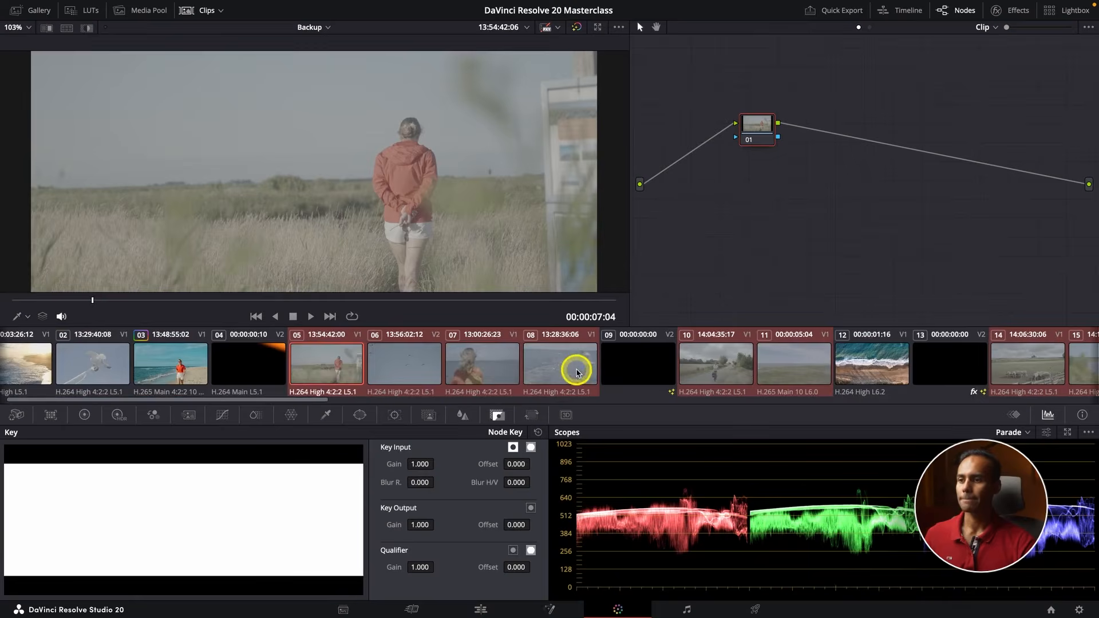
Select only clip 05 and apply the grade of still 1.3.1 from the gallery to it
left_click(387, 373)
left_click(319, 370)
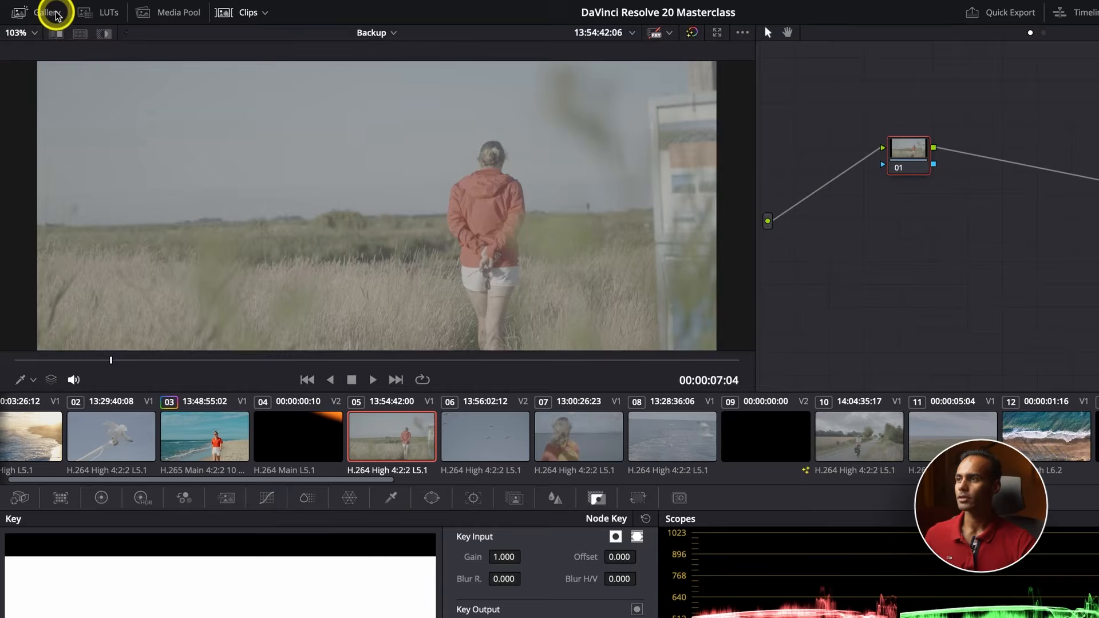
left_click(31, 10)
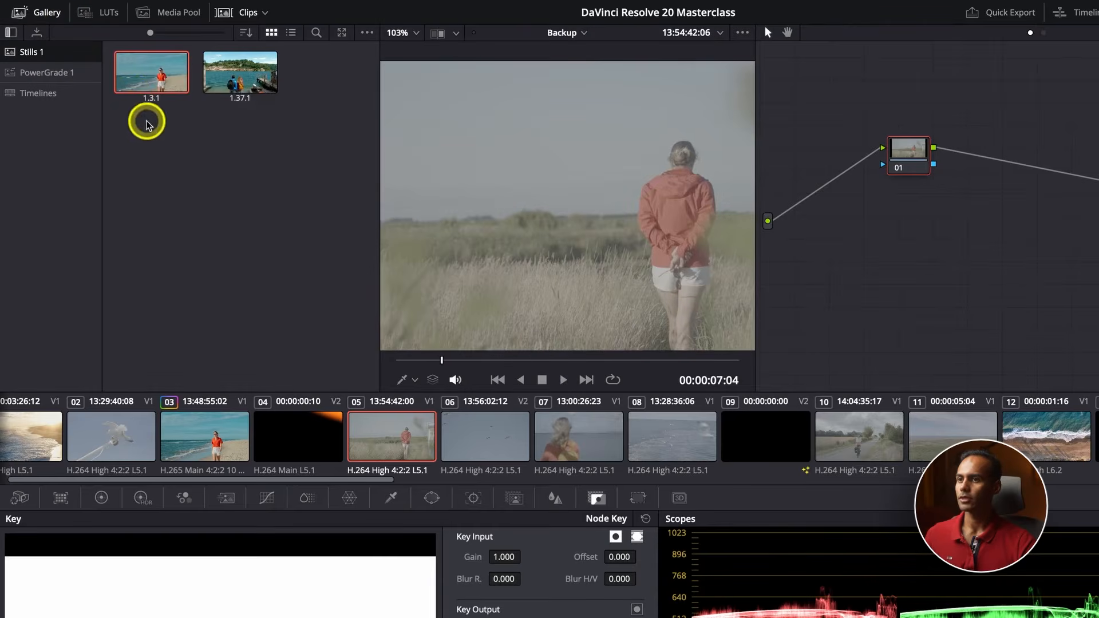
right_click(149, 76)
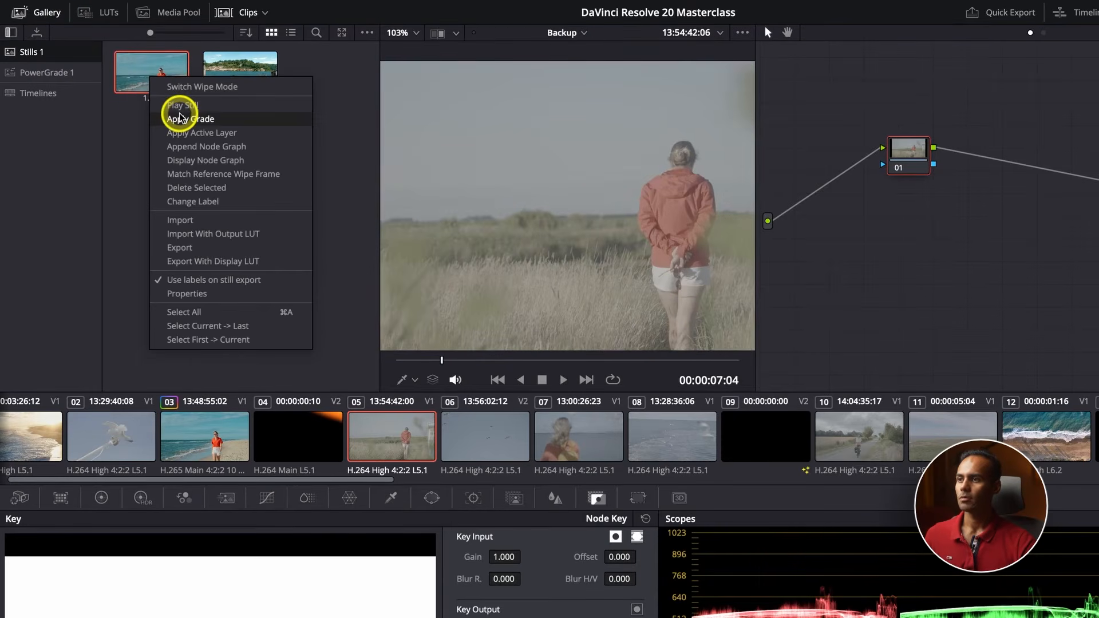
left_click(179, 118)
left_click(37, 12)
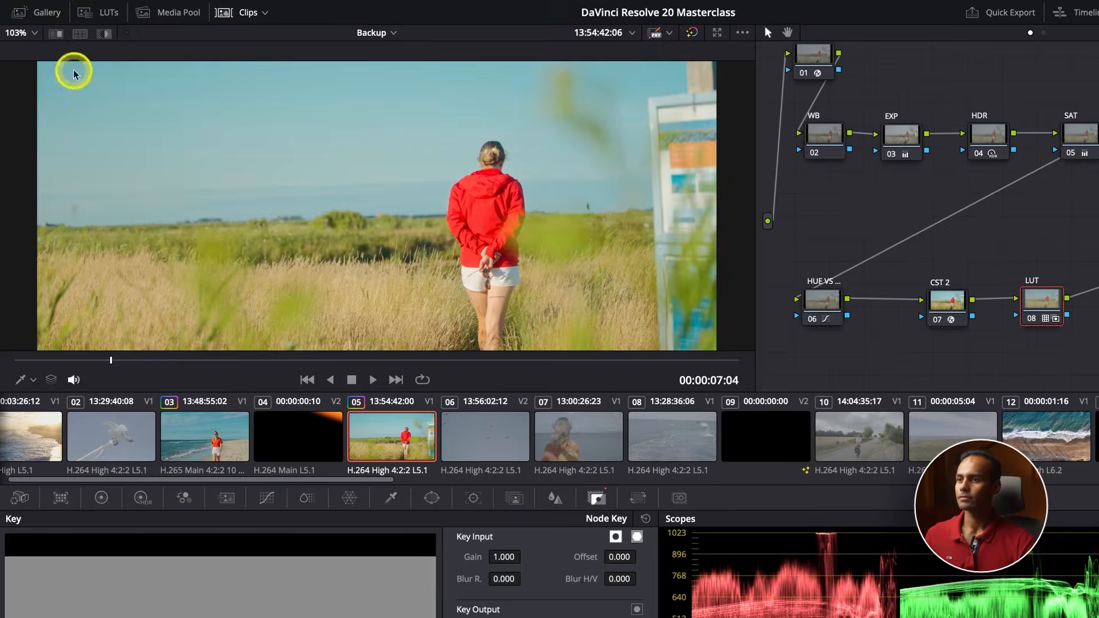
Hide the clip thumbnails to give the viewer and node graph more room
left_click(235, 9)
left_click(119, 99)
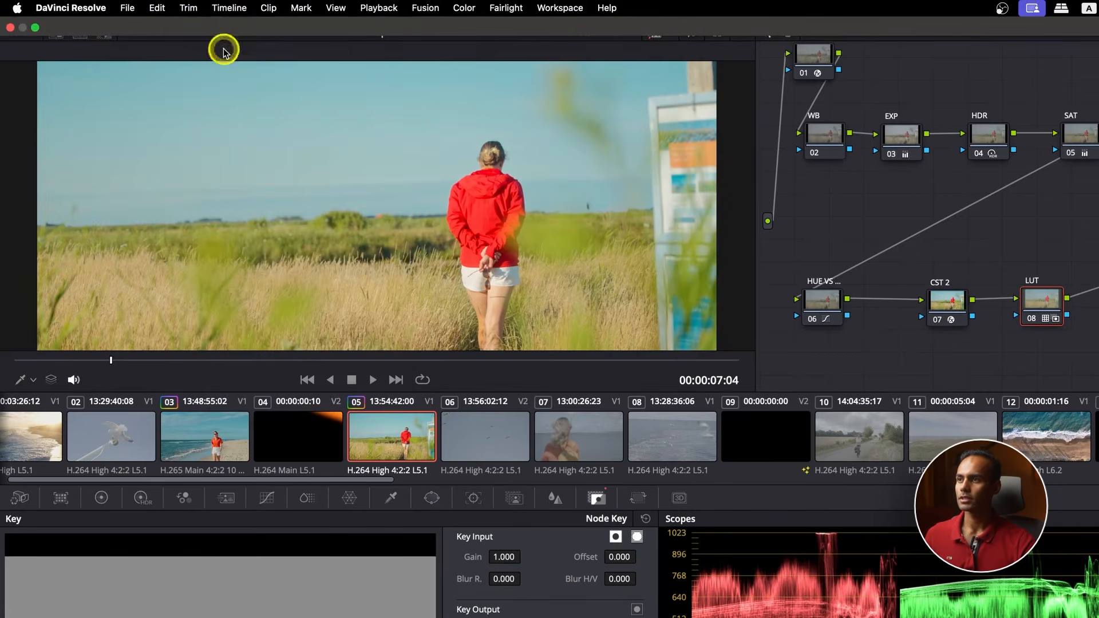
left_click(240, 16)
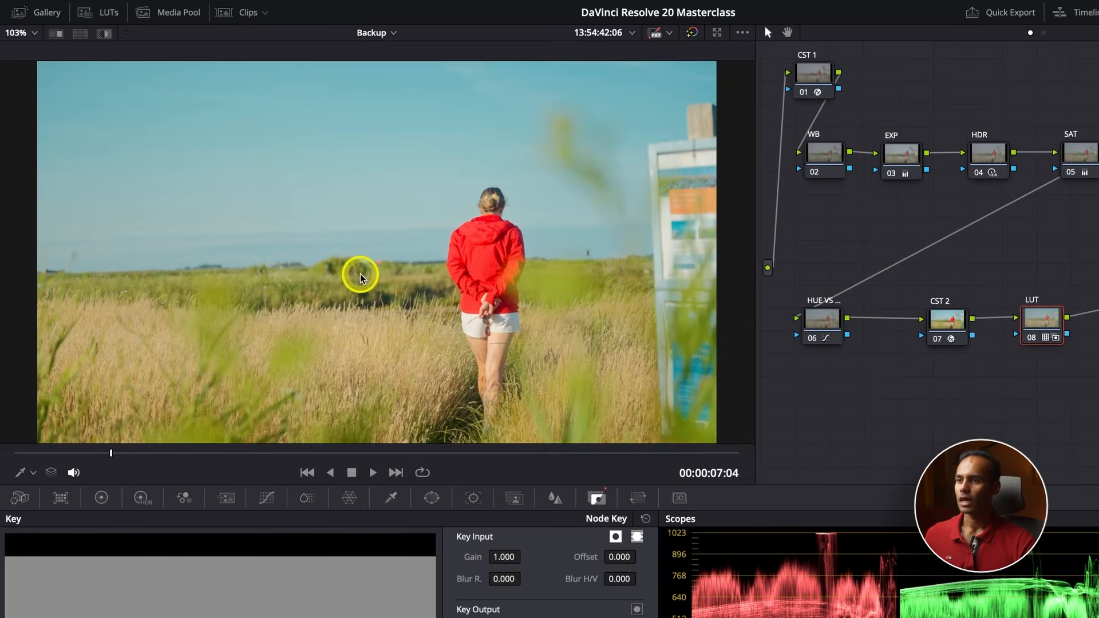
scroll(360, 277, "down", 1)
scroll(361, 277, "up", 1)
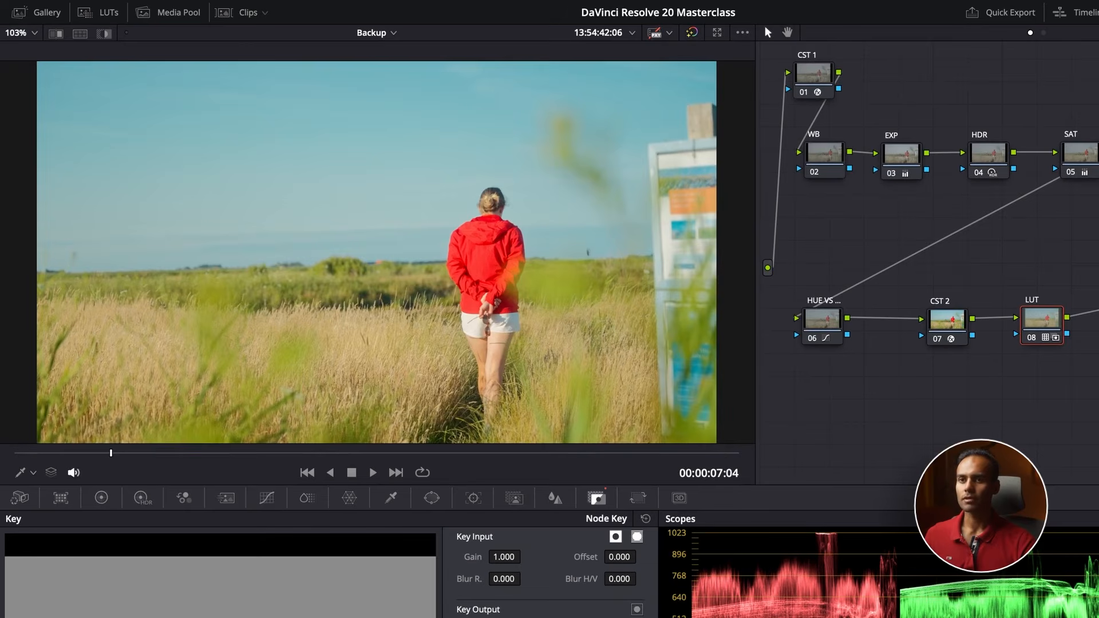
Examine the Hue Vs Hue and Hue Vs Sat curves of the HUE VS node on clip 05
left_click(1078, 155)
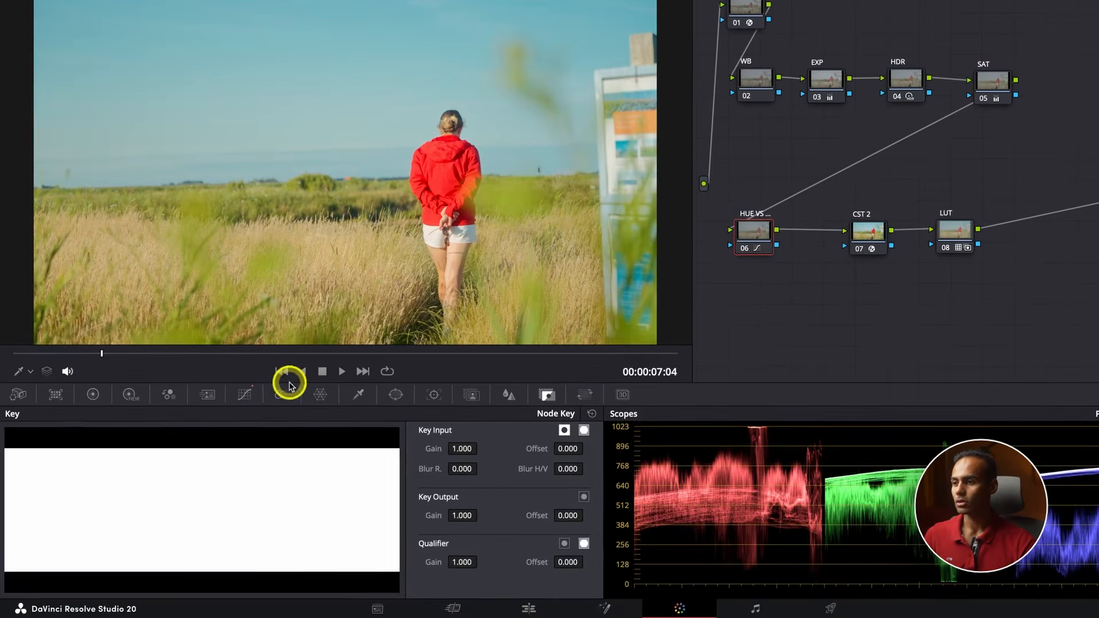
left_click(134, 456)
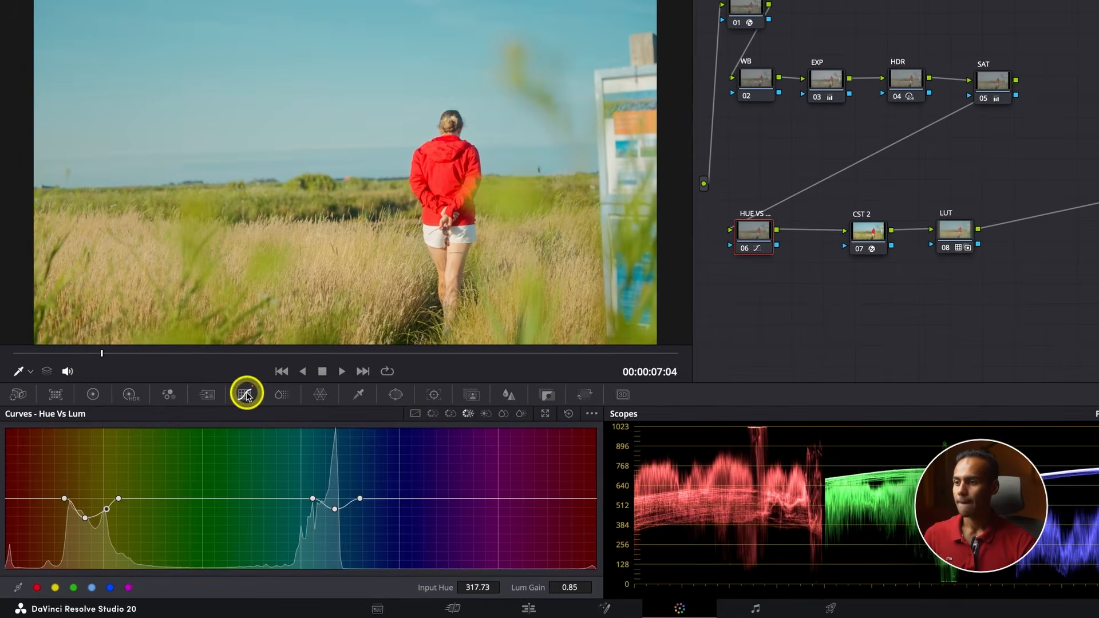
left_click(432, 413)
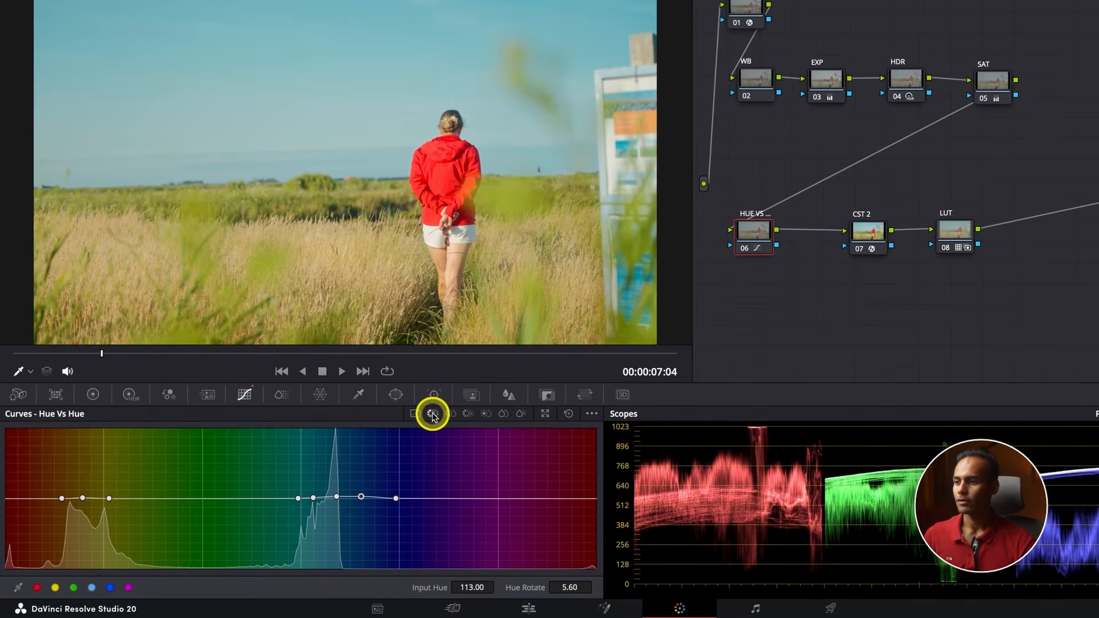
left_click(449, 414)
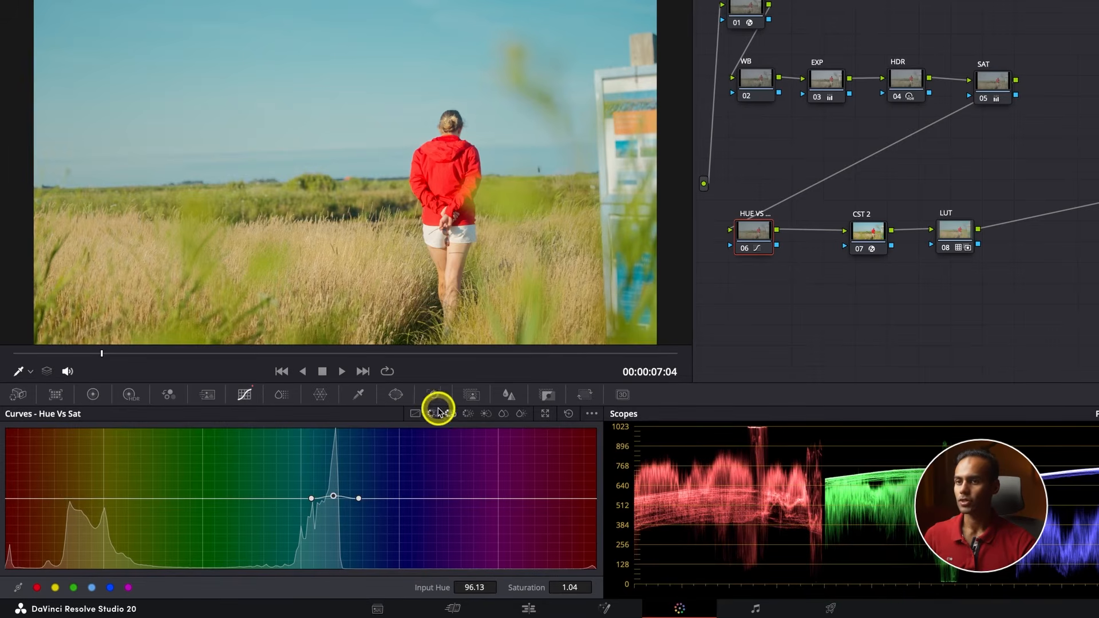
Add a serial node after the SAT node and label it REDs
left_click_drag(990, 87, 994, 84)
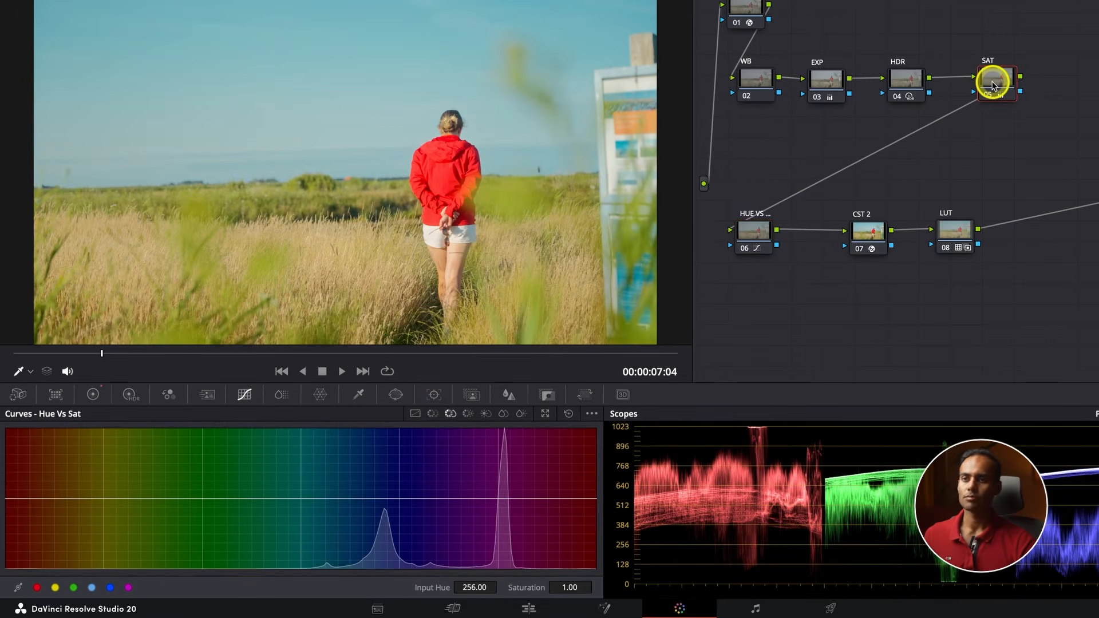
key("alt+s")
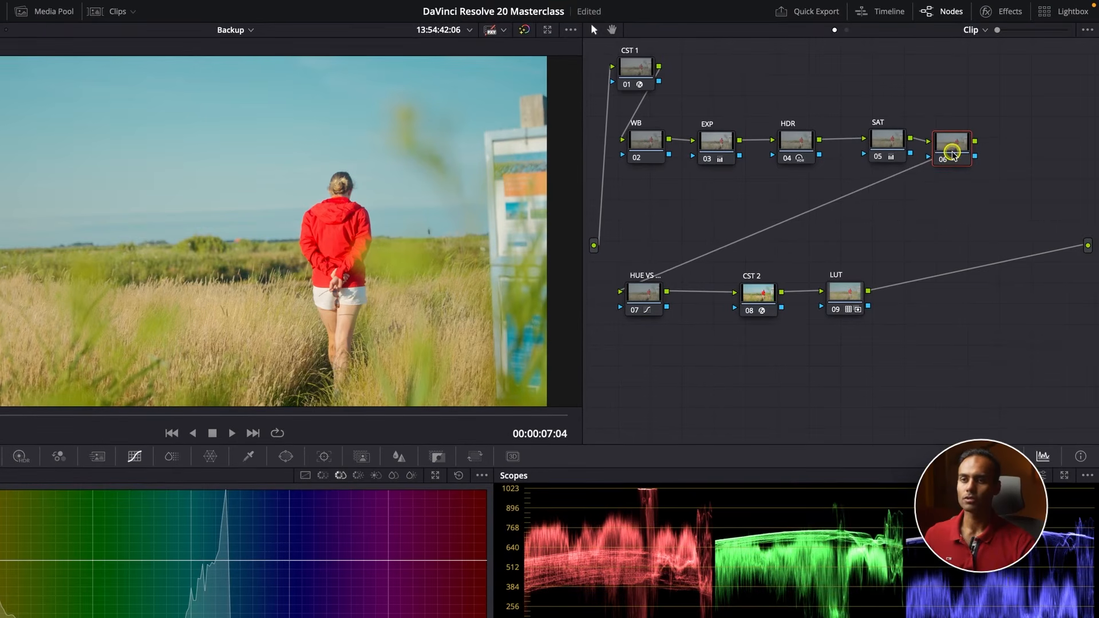
right_click(1061, 87)
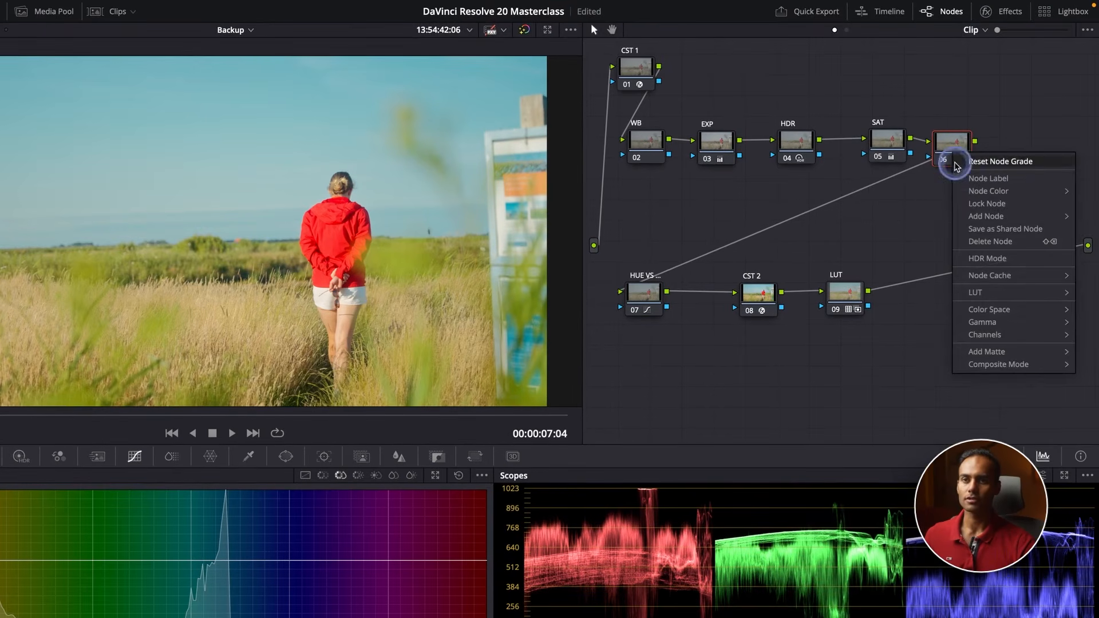
left_click(983, 178)
type("REDs")
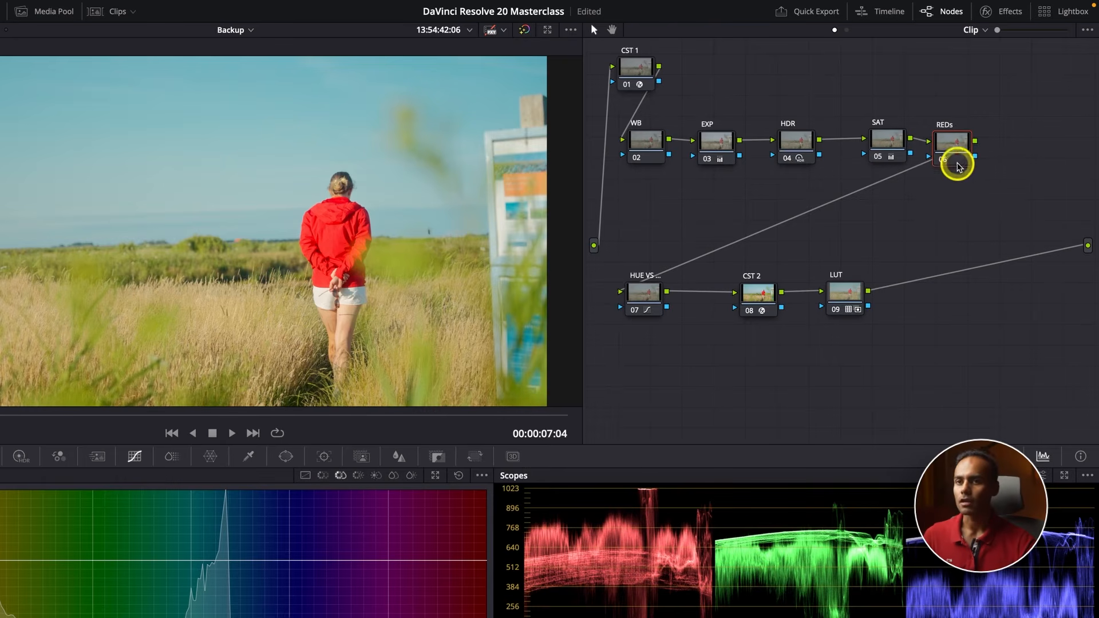
left_click_drag(955, 154, 963, 150)
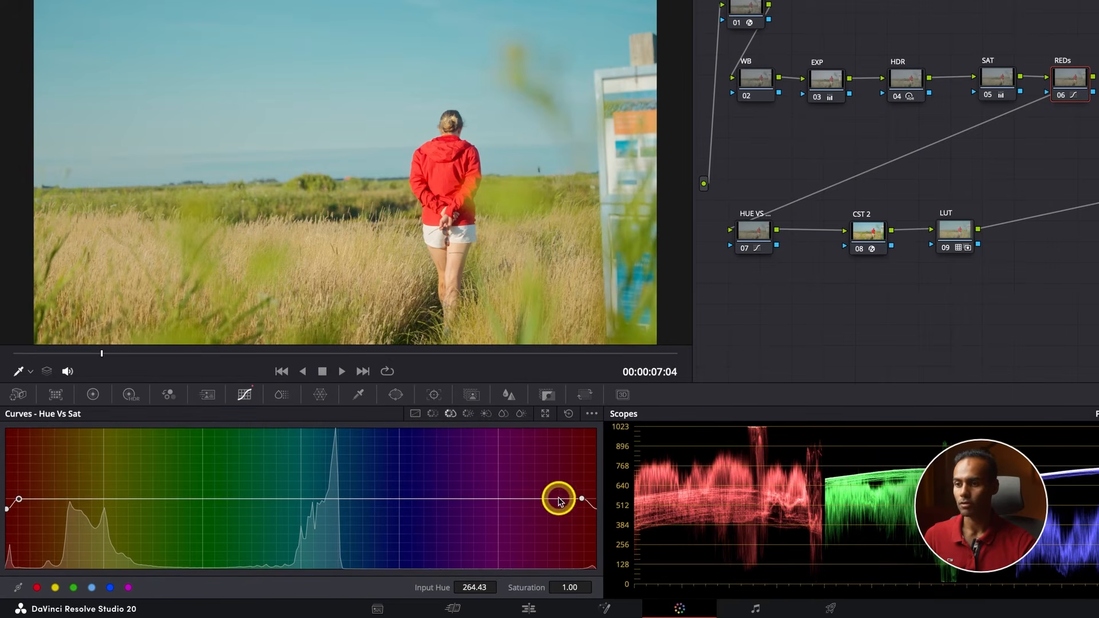
Move the REDs node's outer Hue Vs Sat points to input hues 250.63 and 268.27, comparing the shot with the node disabled and enabled
left_click(582, 500)
left_click_drag(588, 499, 588, 499)
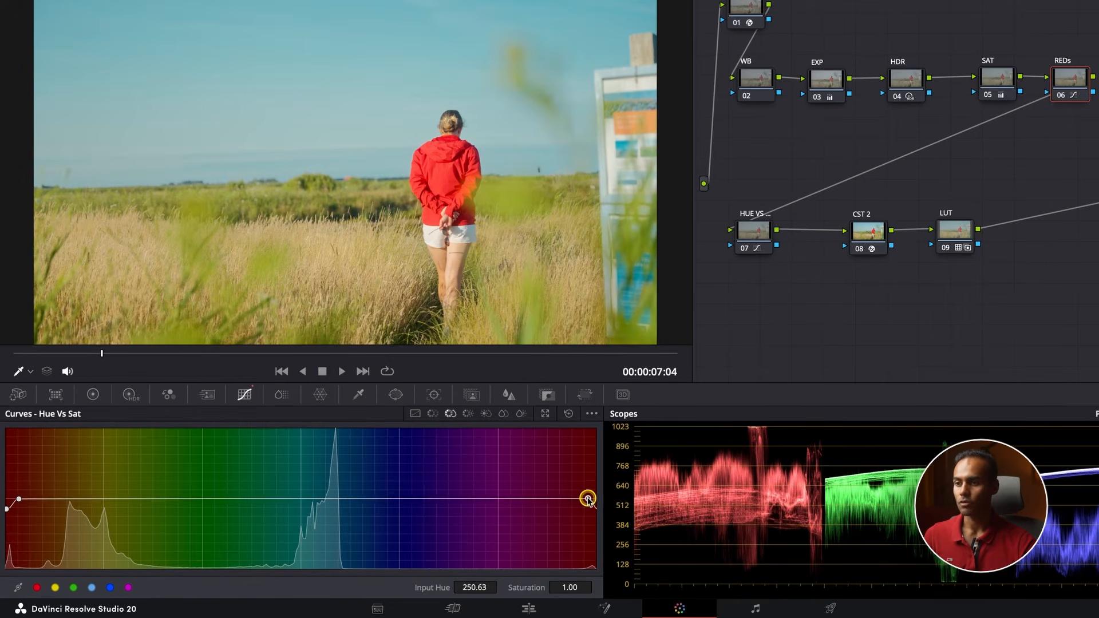
key("ctrl+d")
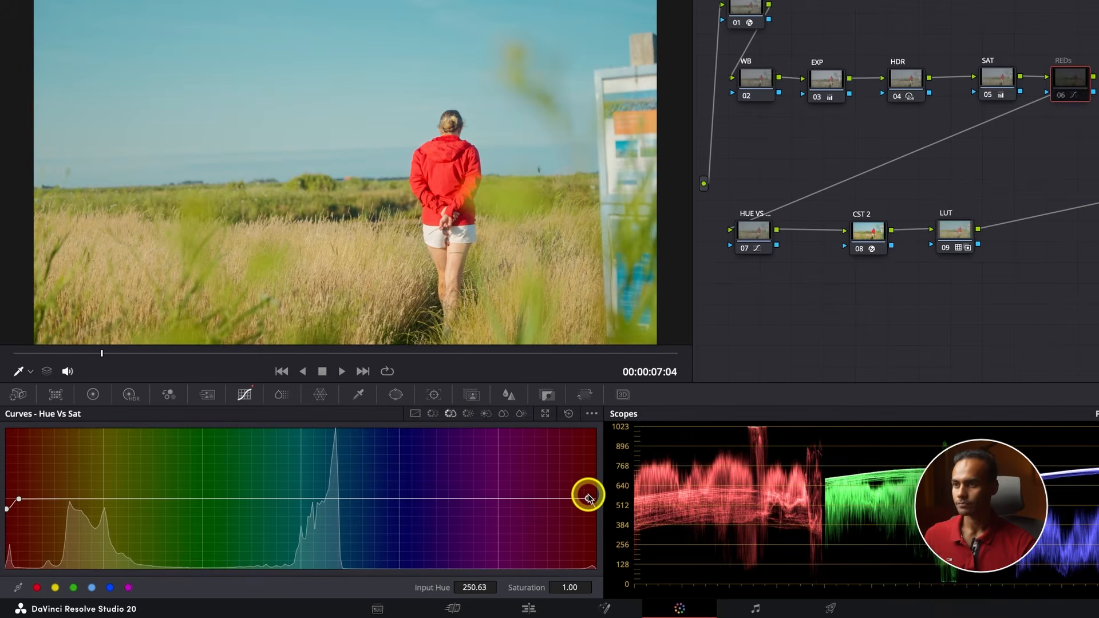
key("ctrl+d")
key("ctrl+d")
key("ctrl+d")
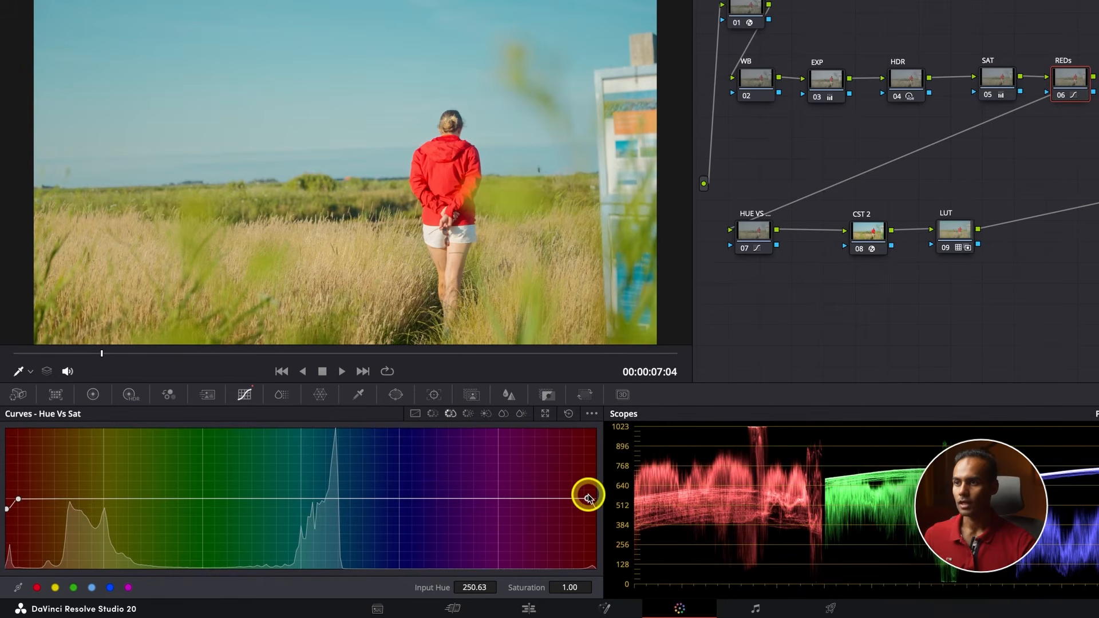
left_click(17, 506)
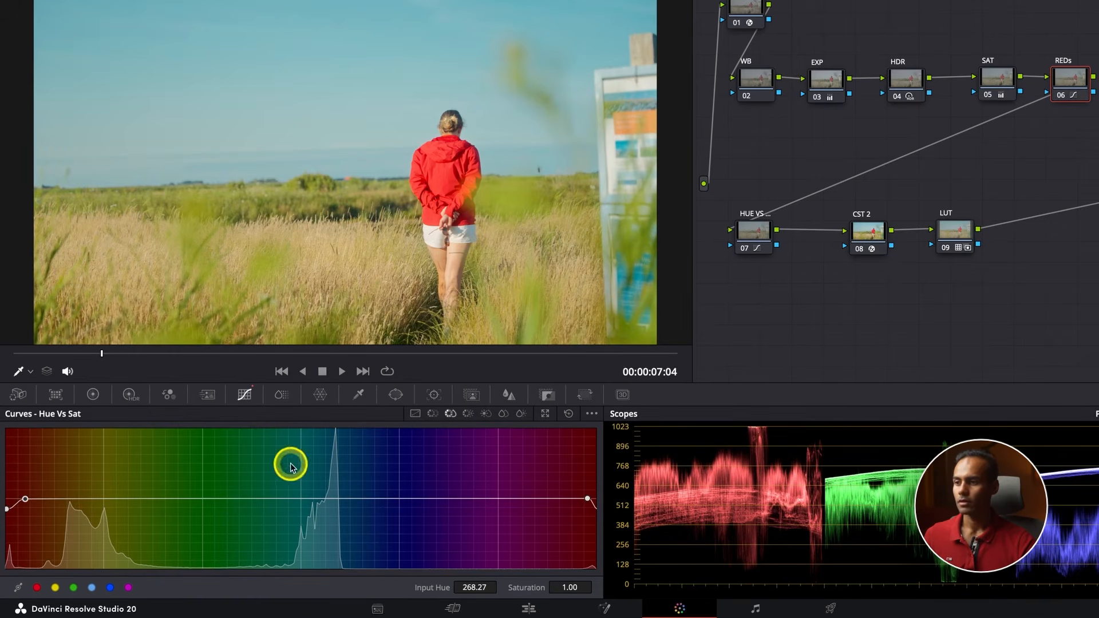
Darken the reds in the REDs node's Hue Vs Lum curve to a Lum Gain of 0.85 at input hue 254.85, and return to clip 05
left_click(470, 416)
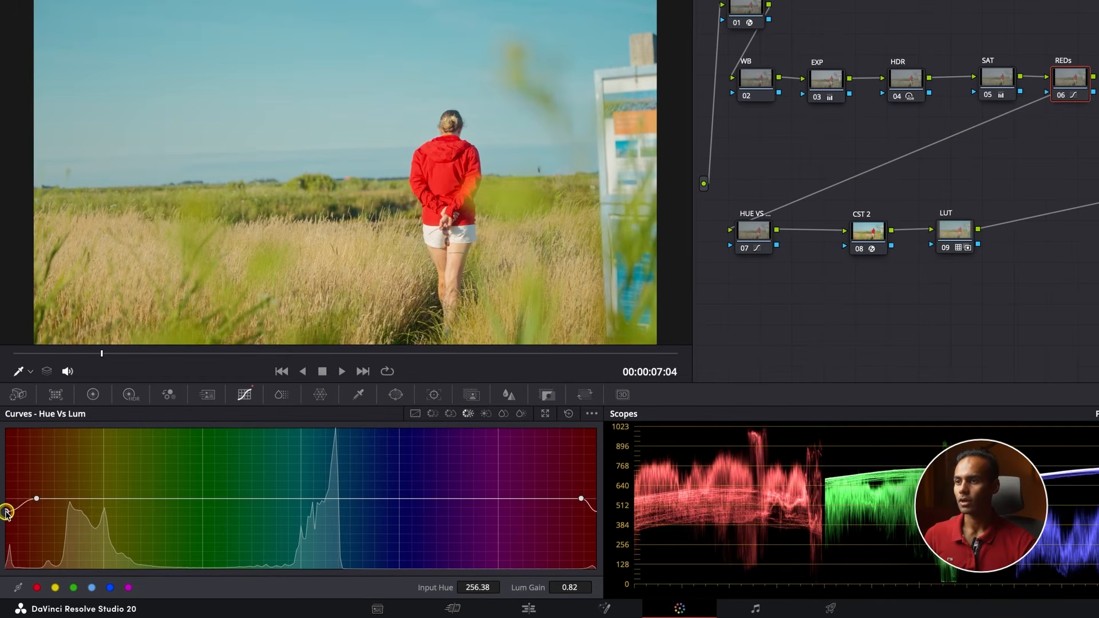
mouse_move(6, 514)
left_mouse_down()
mouse_move(15, 458)
mouse_move(6, 511)
left_mouse_up()
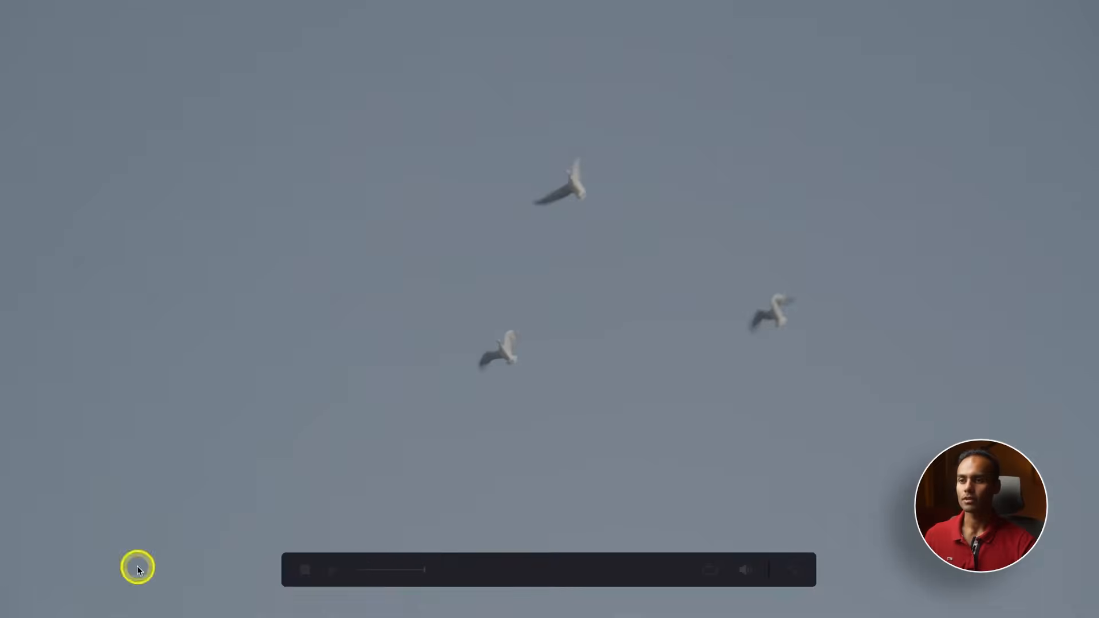
key("Escape")
key("Up")
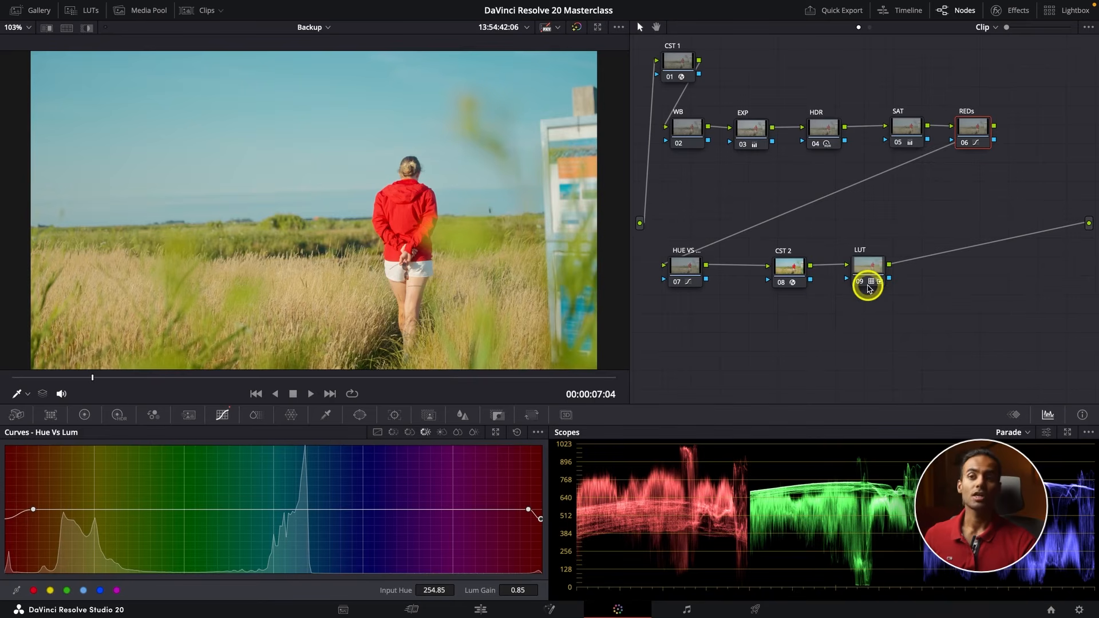
Spread out the HUE VS, CST 2 and LUT nodes and add a serial node labelled WIN after HUE VS
left_click_drag(692, 269, 672, 267)
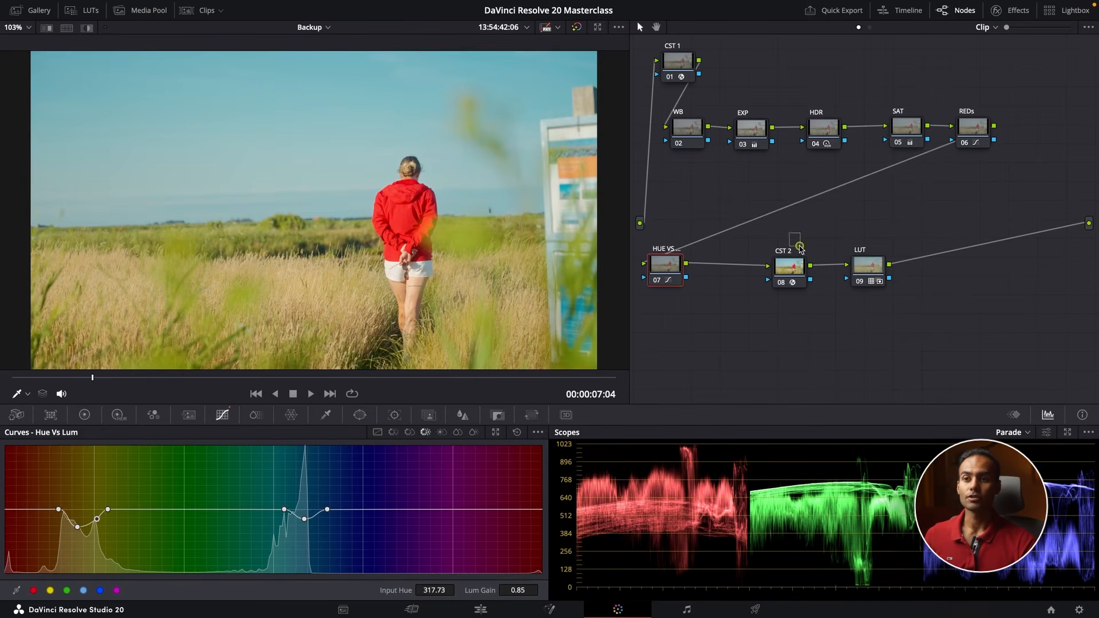
left_click_drag(773, 234, 954, 270)
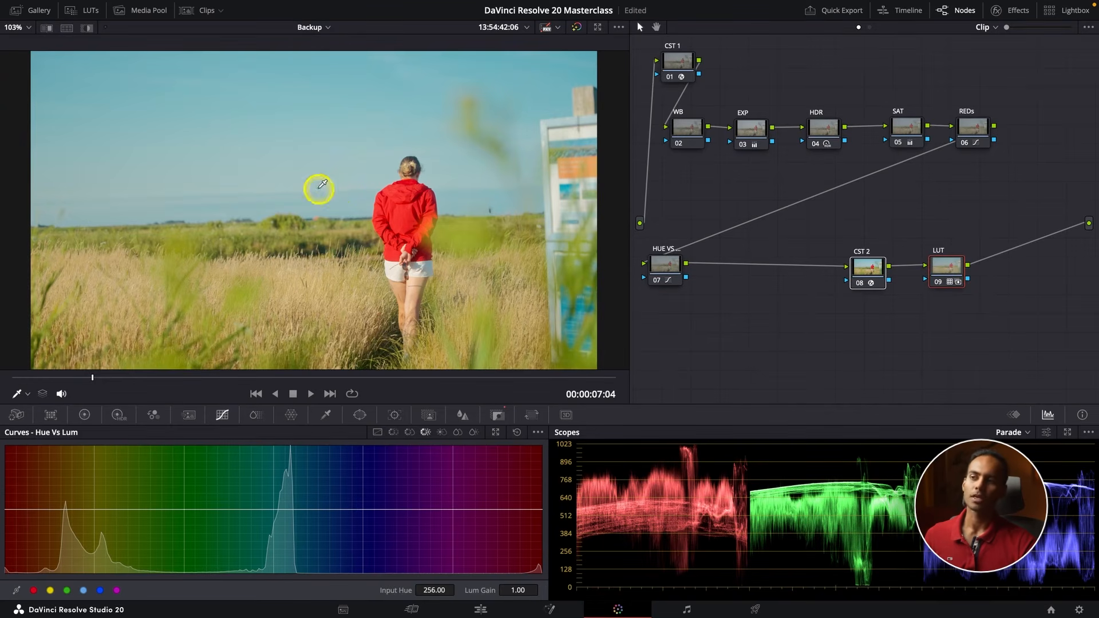
left_click_drag(663, 262, 657, 262)
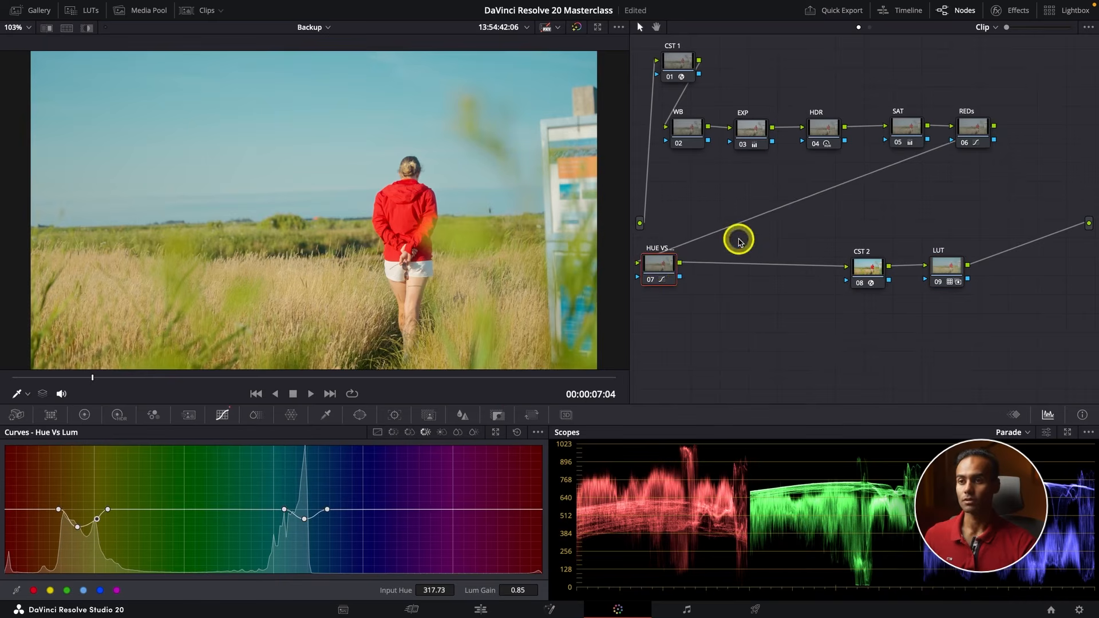
key("alt+s")
right_click(733, 274)
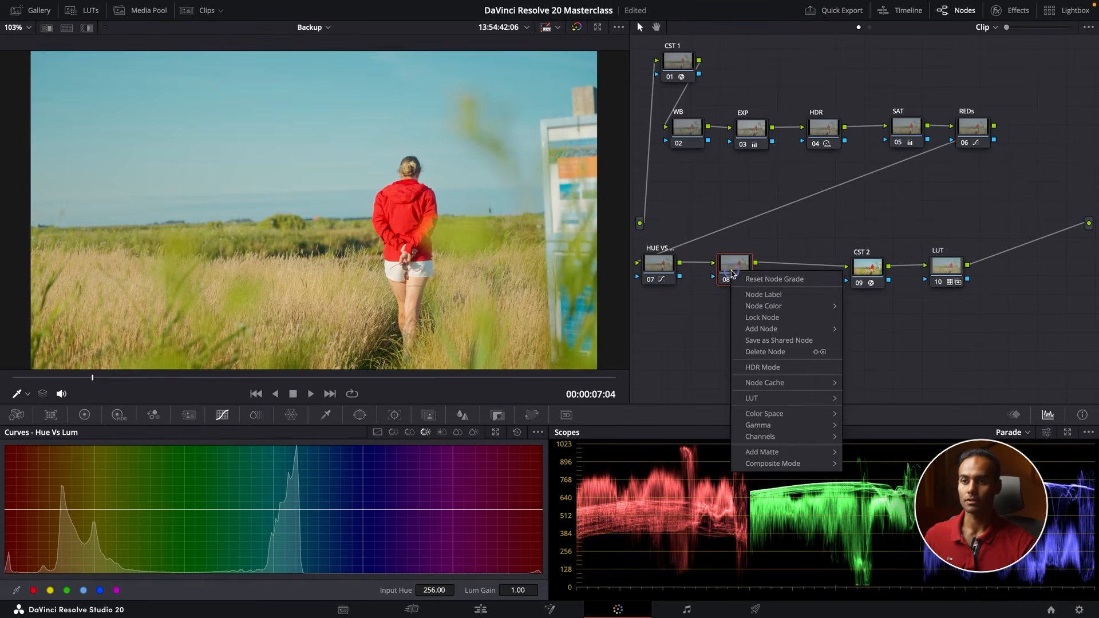
left_click(758, 295)
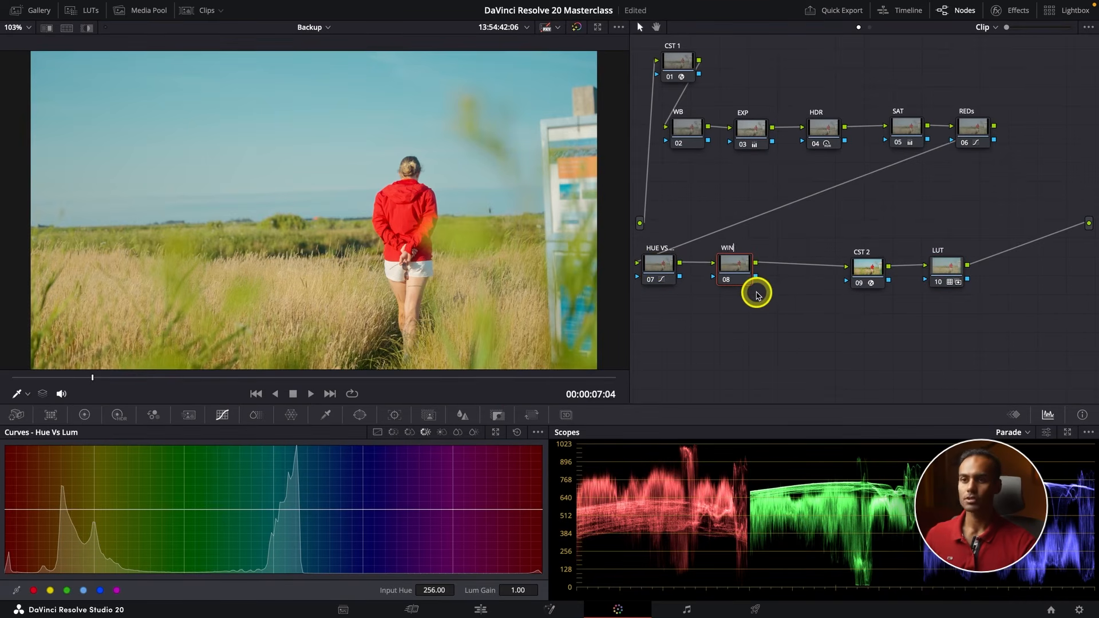
Add a circular window around the woman in the WIN node, with size about 52.37, aspect about 51.20 and Soft 1 about 12.99
left_click(359, 414)
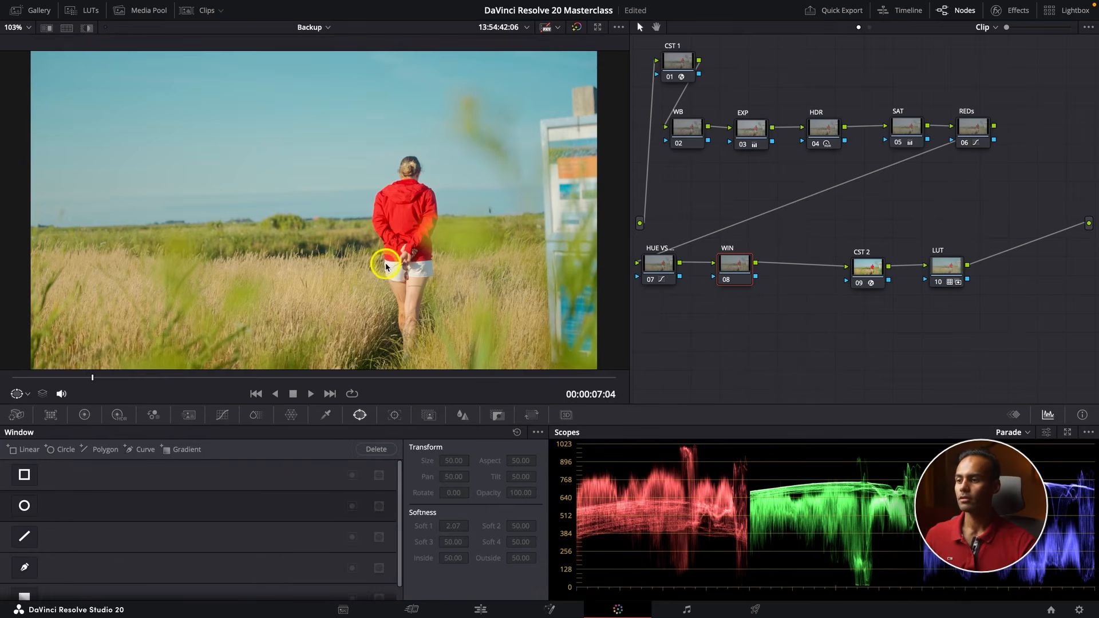
scroll(385, 268, "down", 3)
left_click(24, 504)
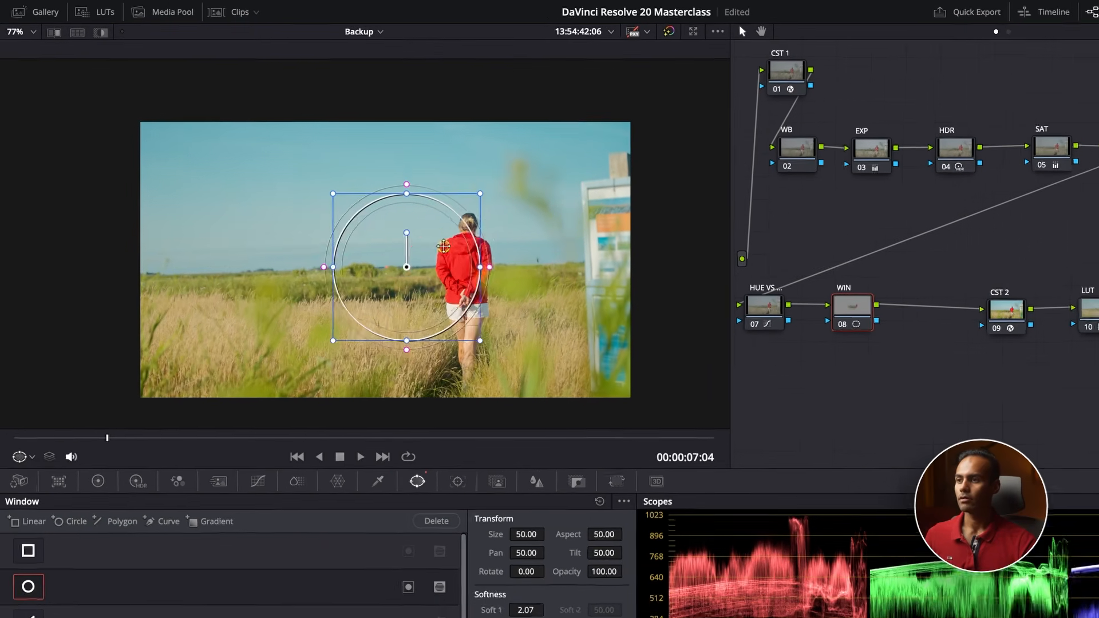
left_click_drag(443, 246, 472, 247)
left_click_drag(360, 195, 307, 141)
left_click_drag(595, 278, 637, 279)
left_click_drag(528, 297, 635, 280)
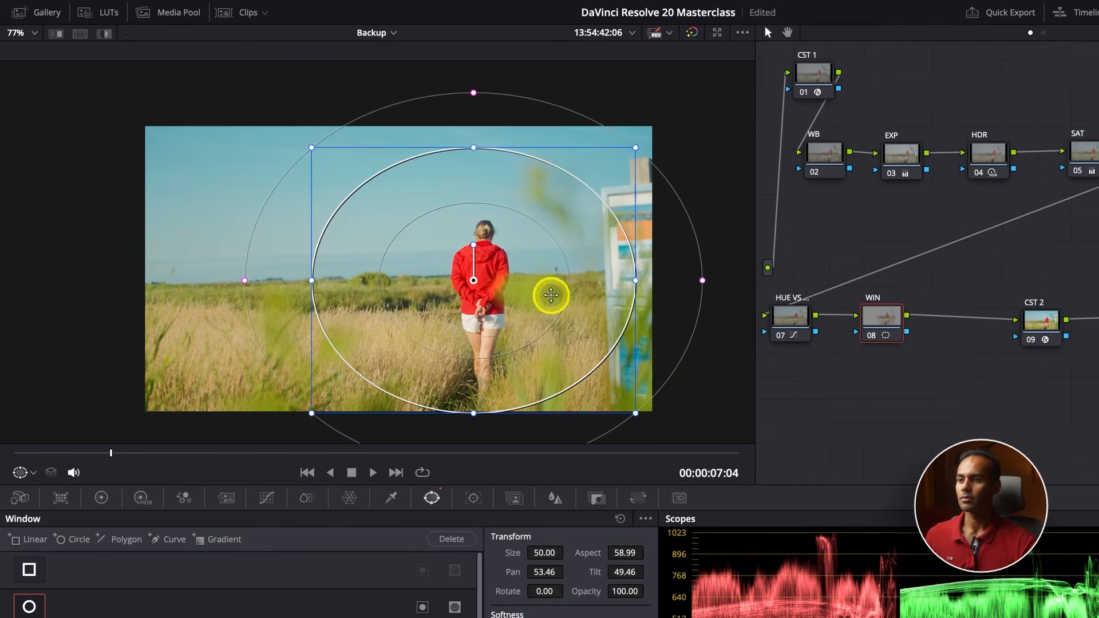
left_click_drag(475, 414, 472, 431)
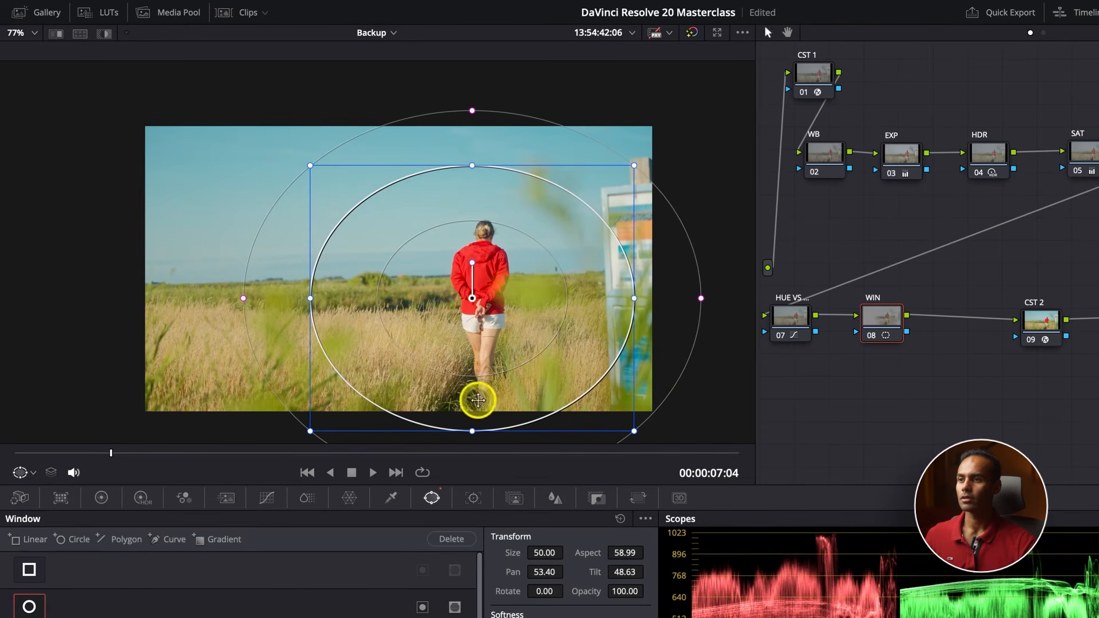
left_click_drag(472, 166, 478, 139)
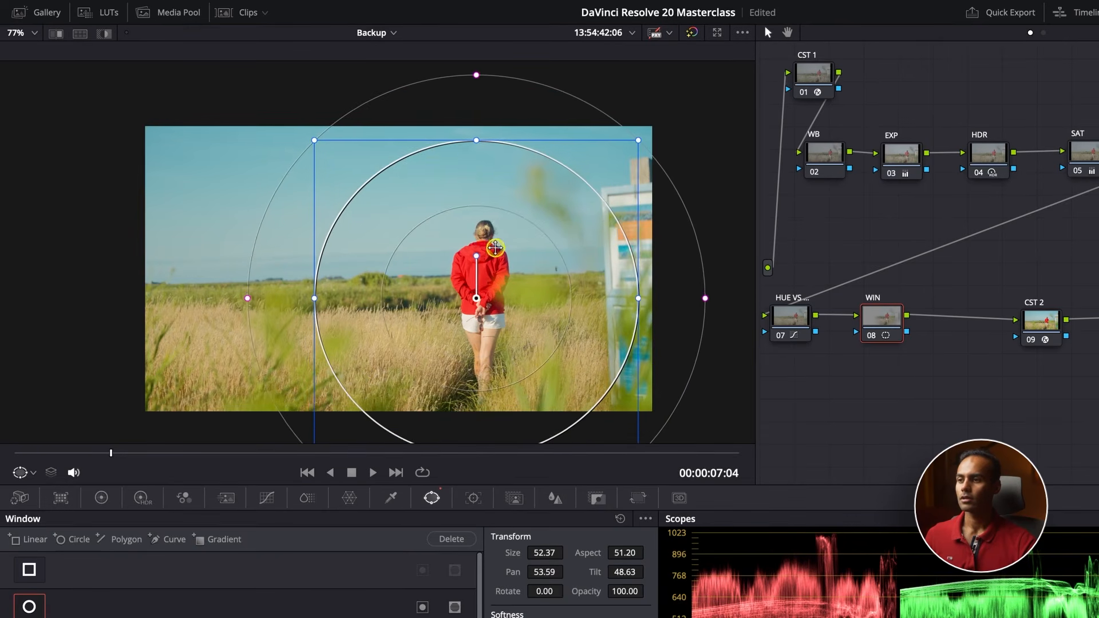
At frame 00:00:07:16, darken the WIN node by pulling the middle of its custom curve slightly down
left_click_drag(79, 453, 14, 452)
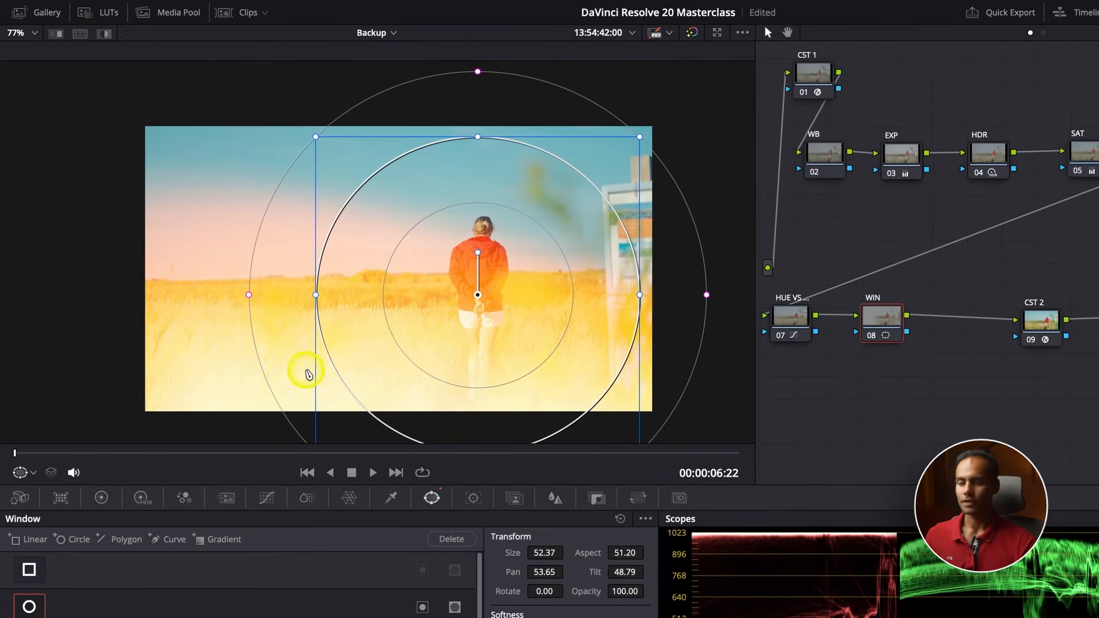
left_click(265, 499)
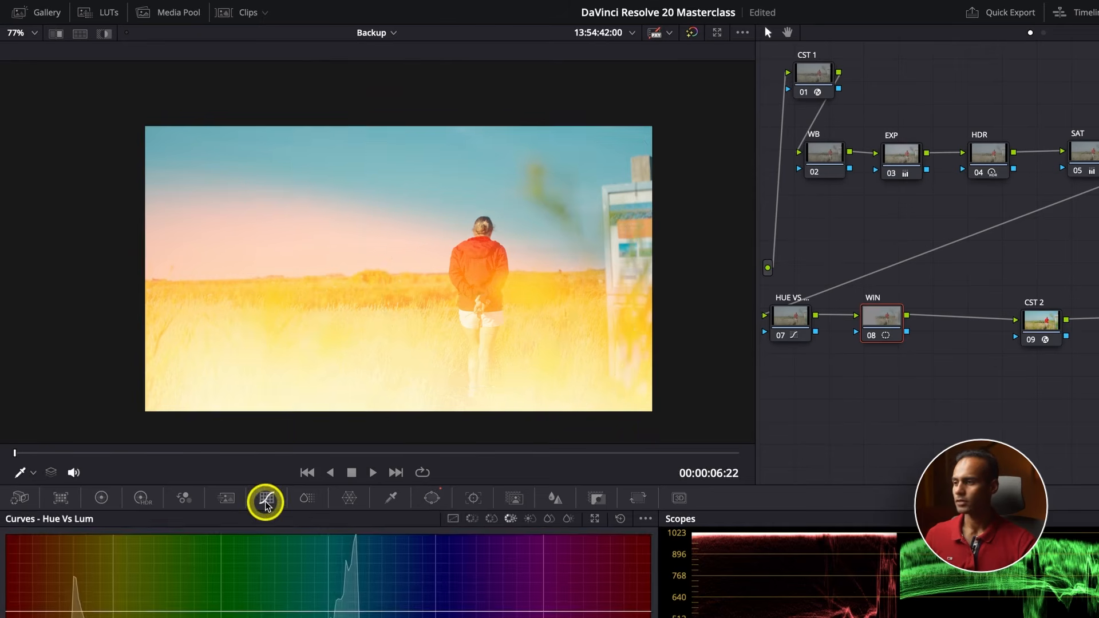
left_click(310, 454)
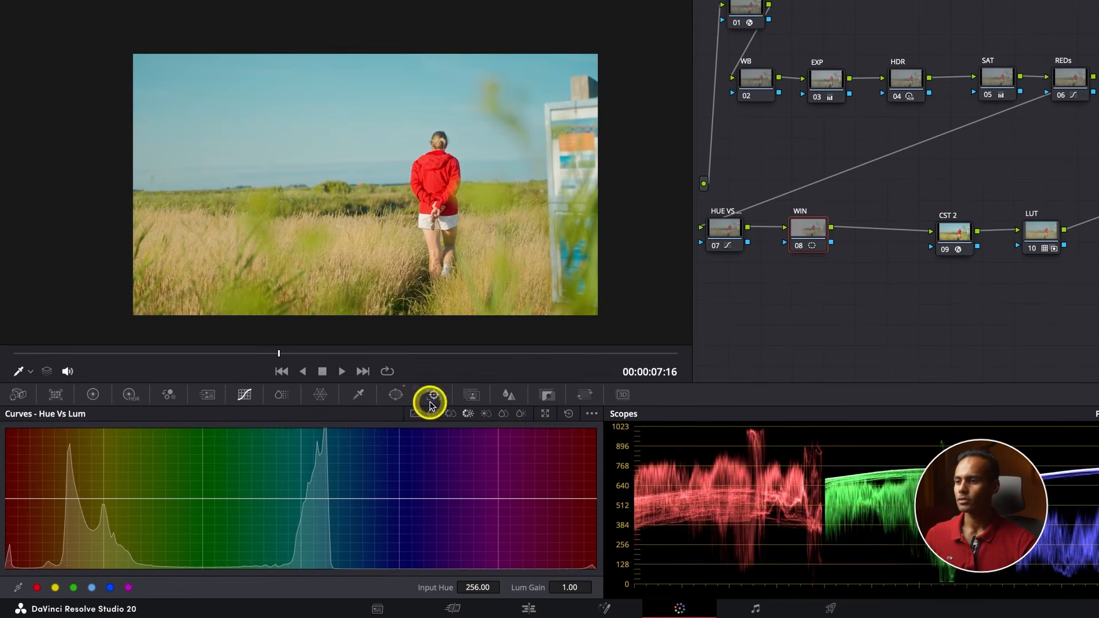
left_click(395, 394)
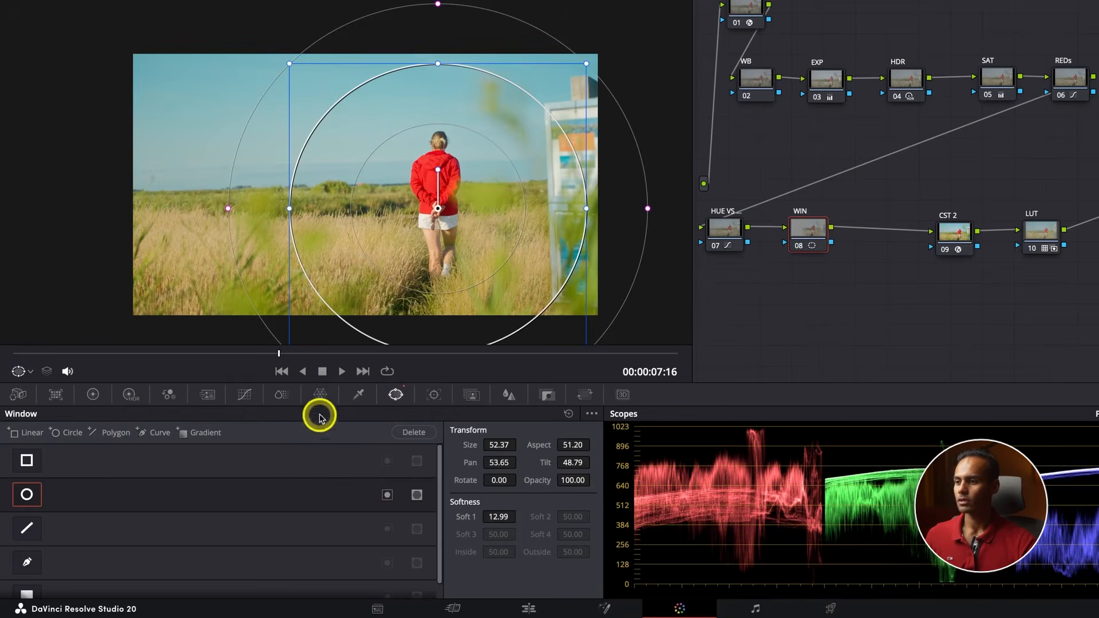
left_click(246, 395)
left_click(399, 422)
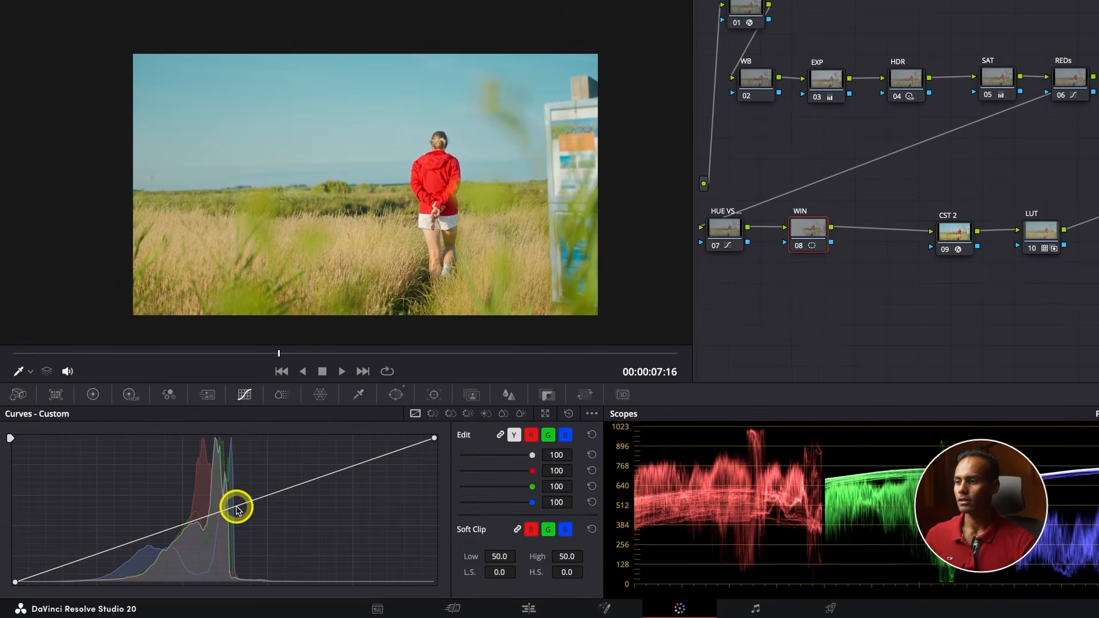
left_click_drag(238, 508, 249, 515)
Invert the circular window so the correction affects the area outside it, and widen Soft 1 to about 13.67
left_click(396, 395)
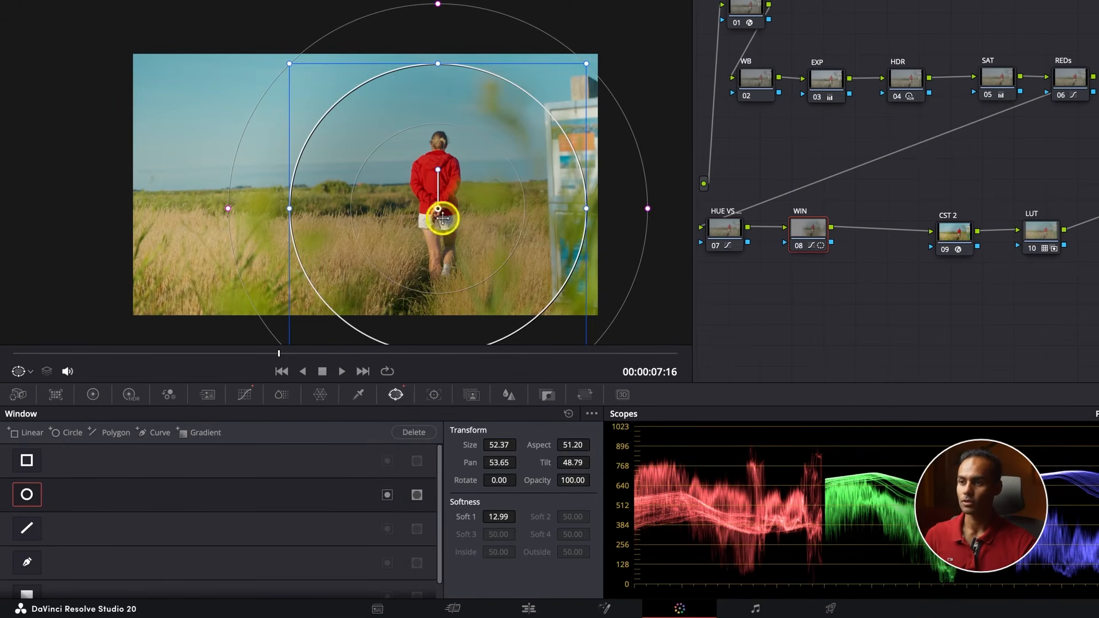
left_click(387, 497)
scroll(470, 227, "down", 1)
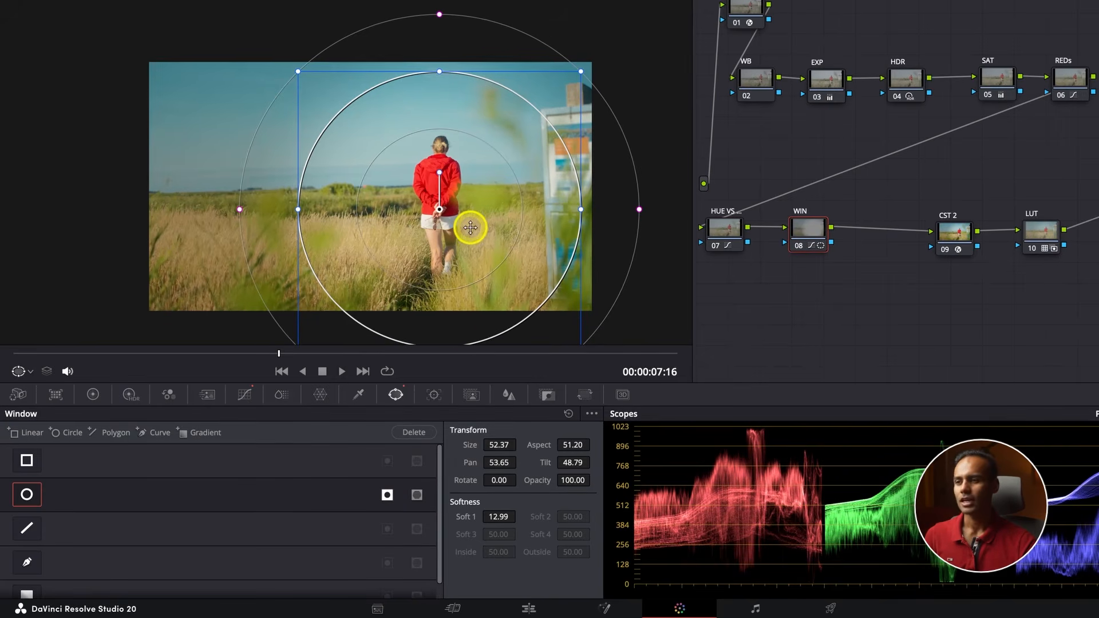
mouse_move(639, 210)
left_mouse_down()
mouse_move(652, 209)
mouse_move(638, 208)
left_mouse_up()
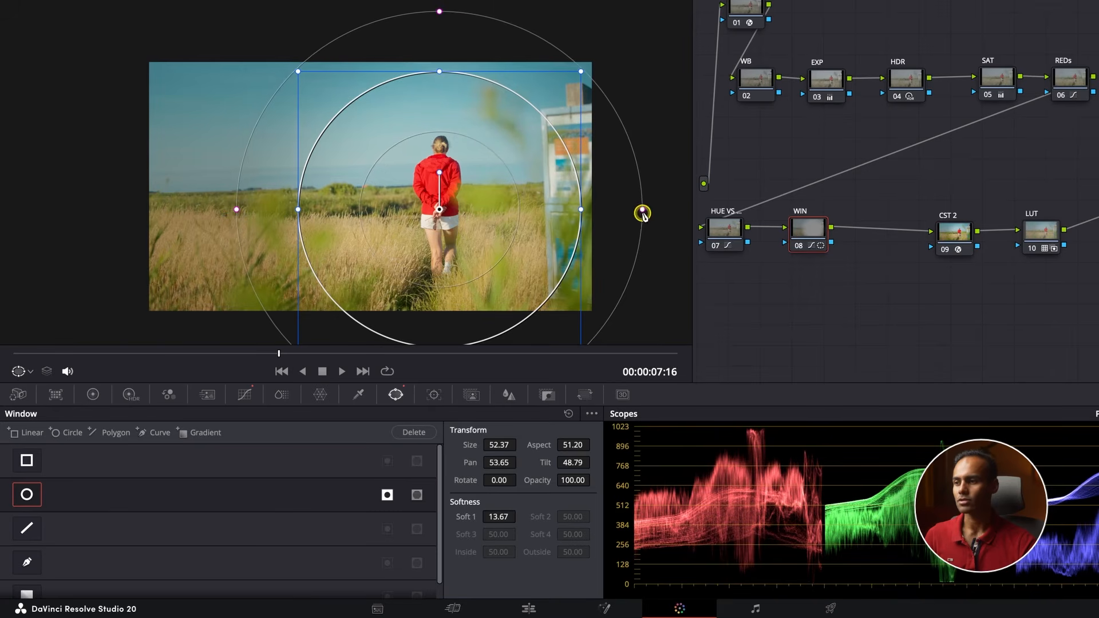
Raise the WIN node's custom curve point almost back to the diagonal for a subtle vignette, and check the shot full screen
left_click(244, 395)
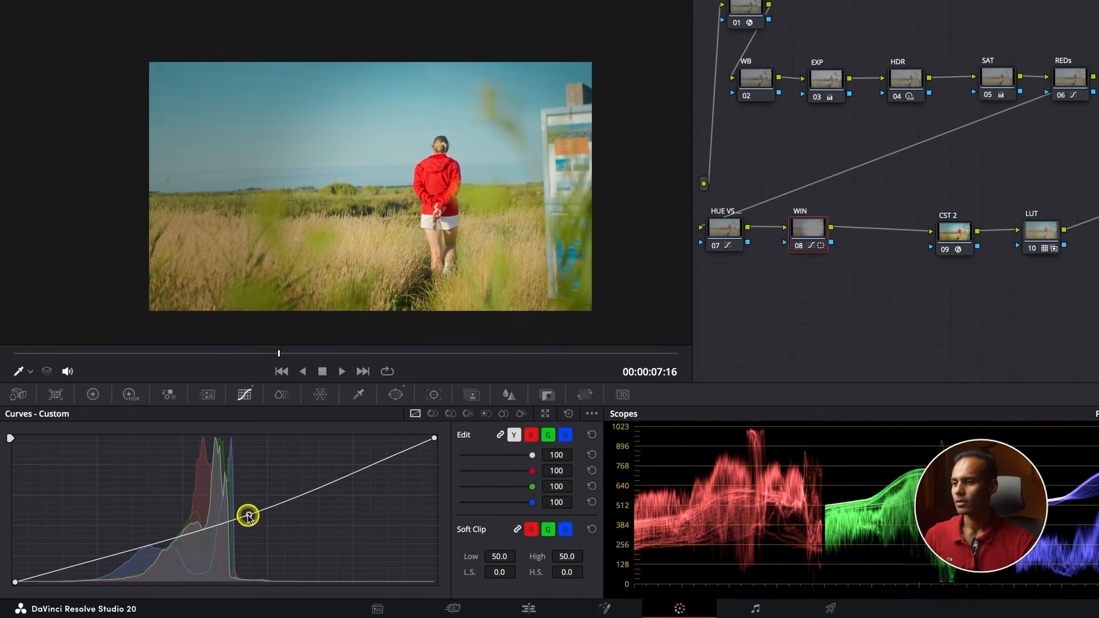
left_click_drag(248, 516, 240, 509)
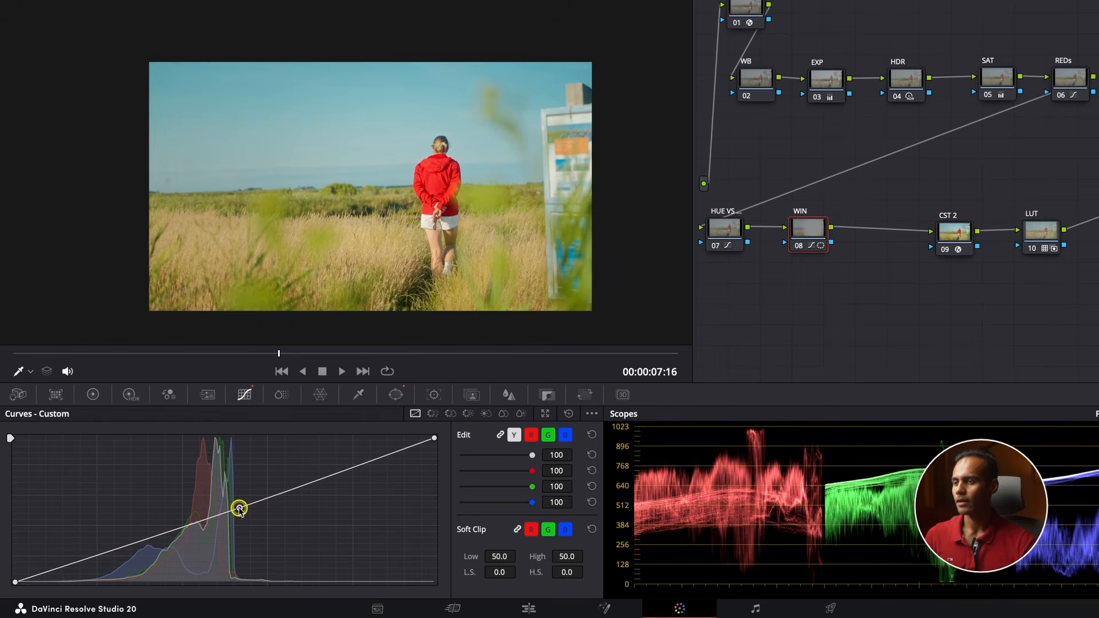
key("ctrl+f")
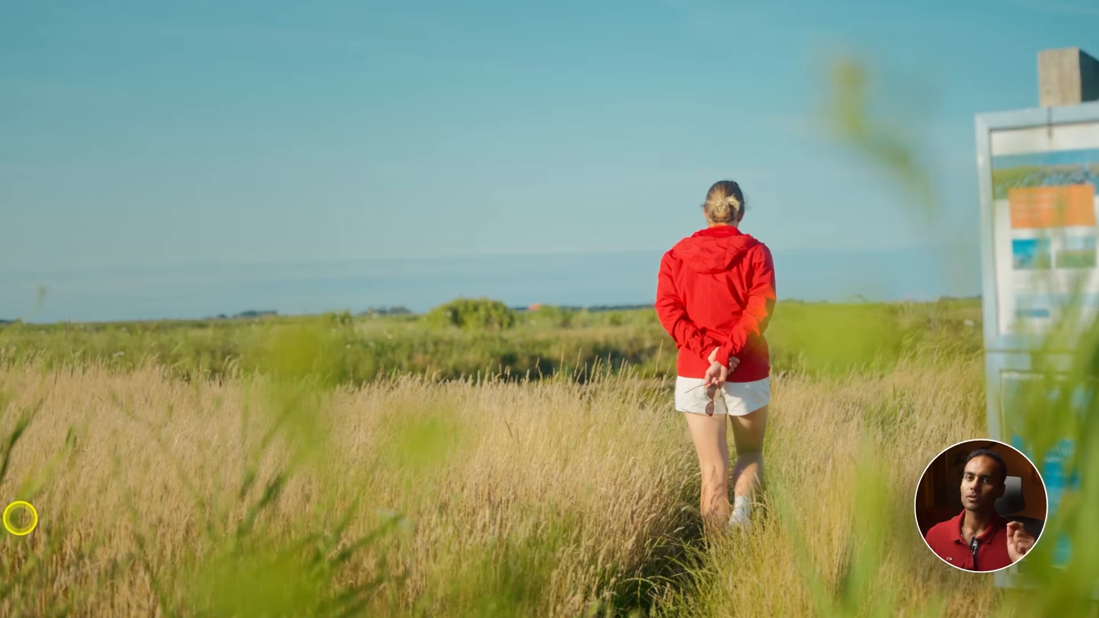
key("Escape")
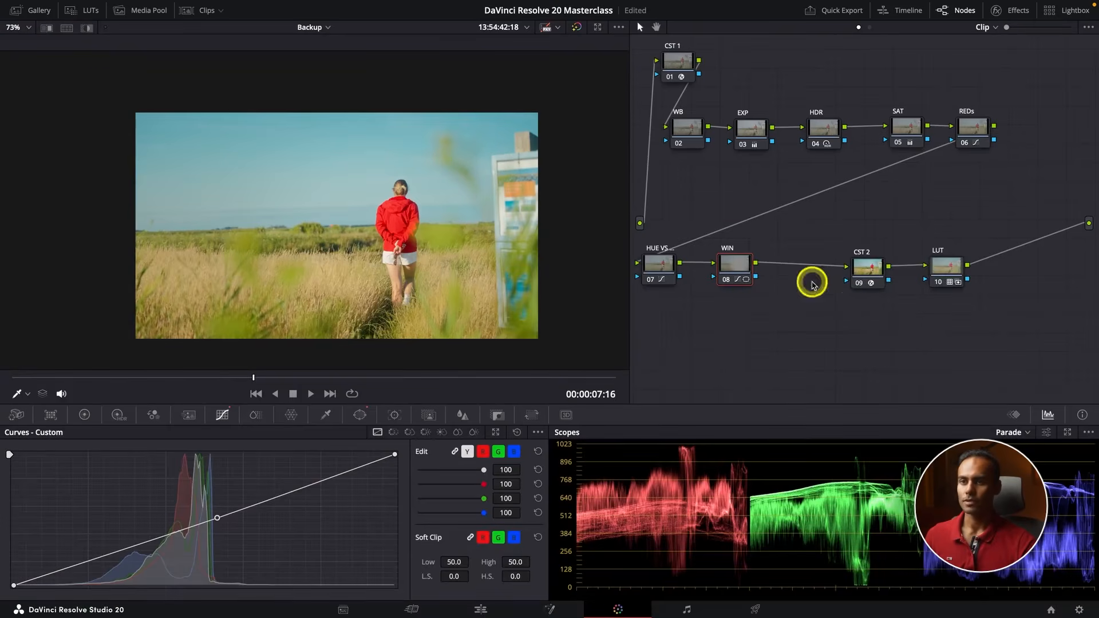
Compare the shot full screen with the grade switched off and on, and fit the picture back into the viewer
left_click_drag(1036, 359, 651, 55)
key("ctrl+f")
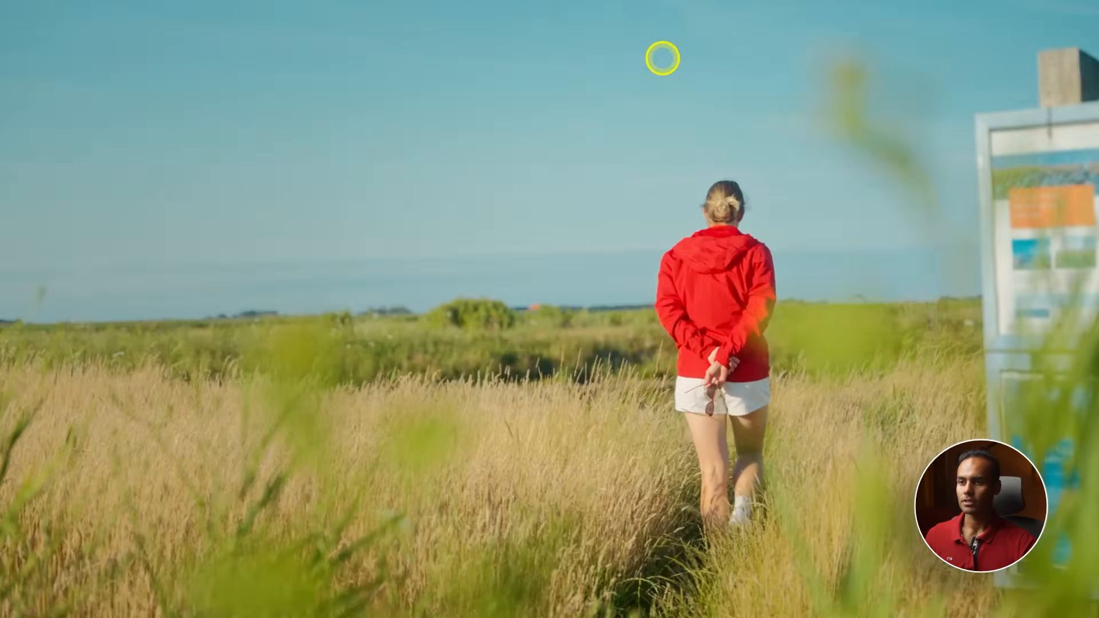
key("ctrl+d")
key("shift+d")
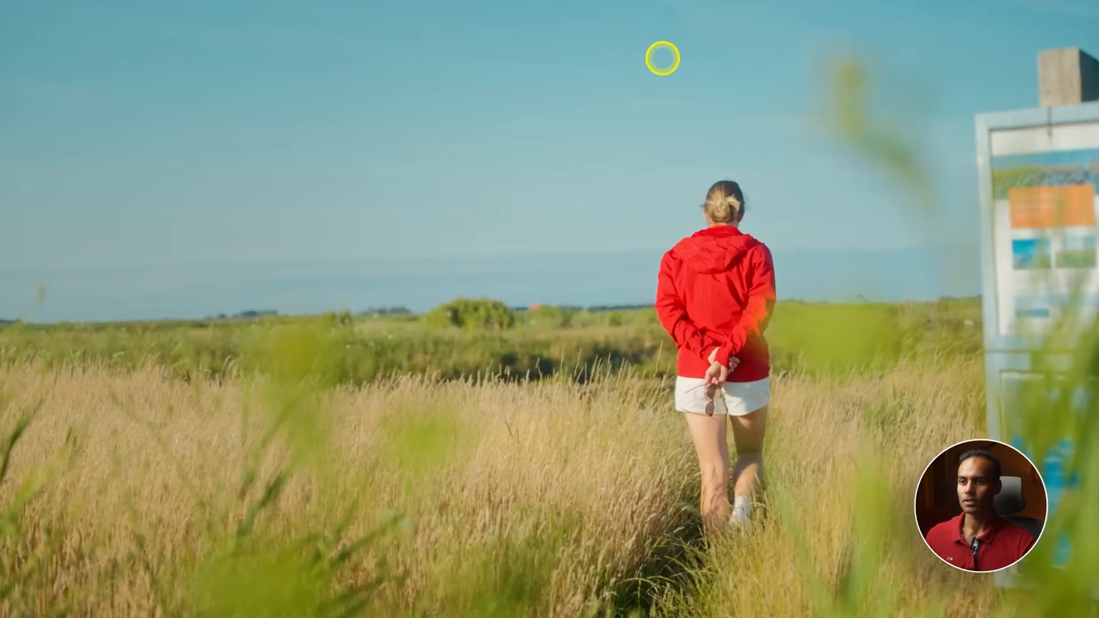
key("Escape")
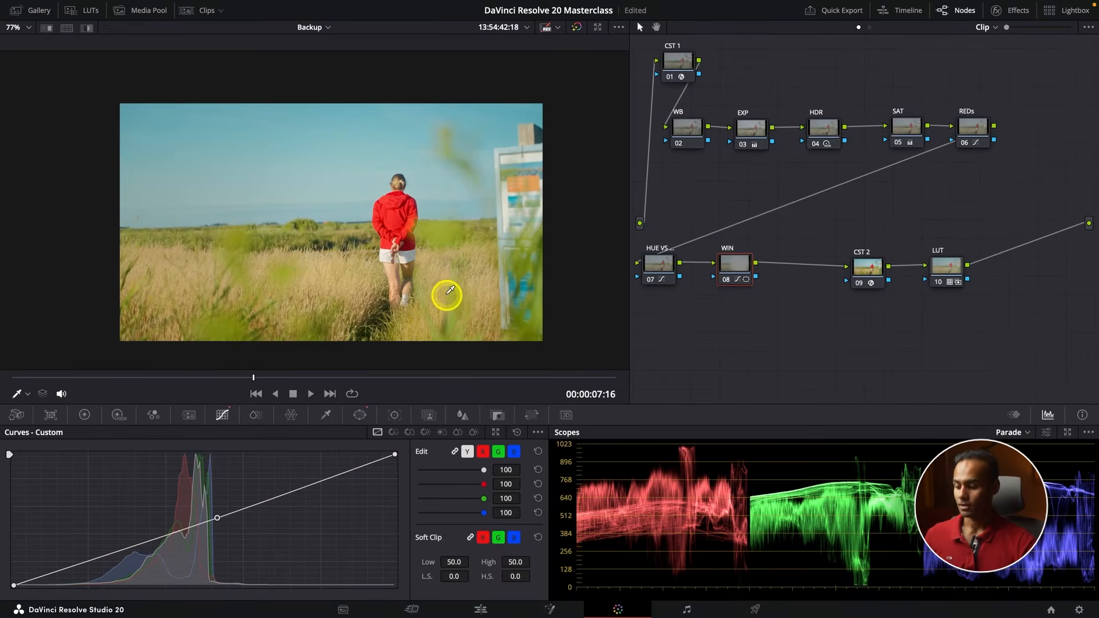
key("shift+z")
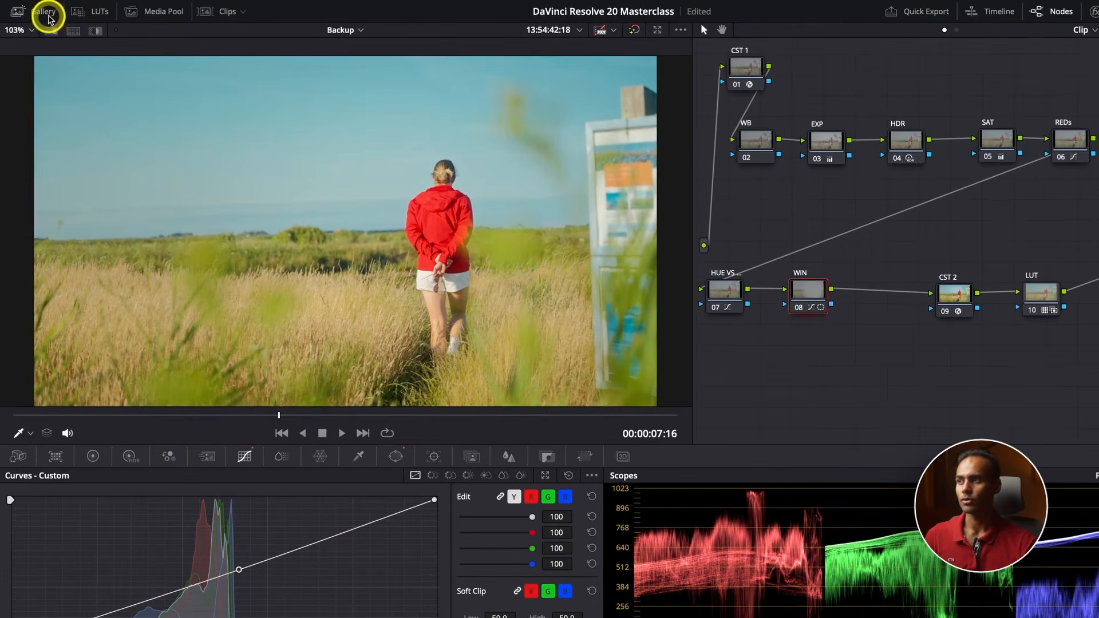
Apply the grade of gallery still 1.3.1 to the clip of the woman with the yellow backpack by the sea
left_click(36, 10)
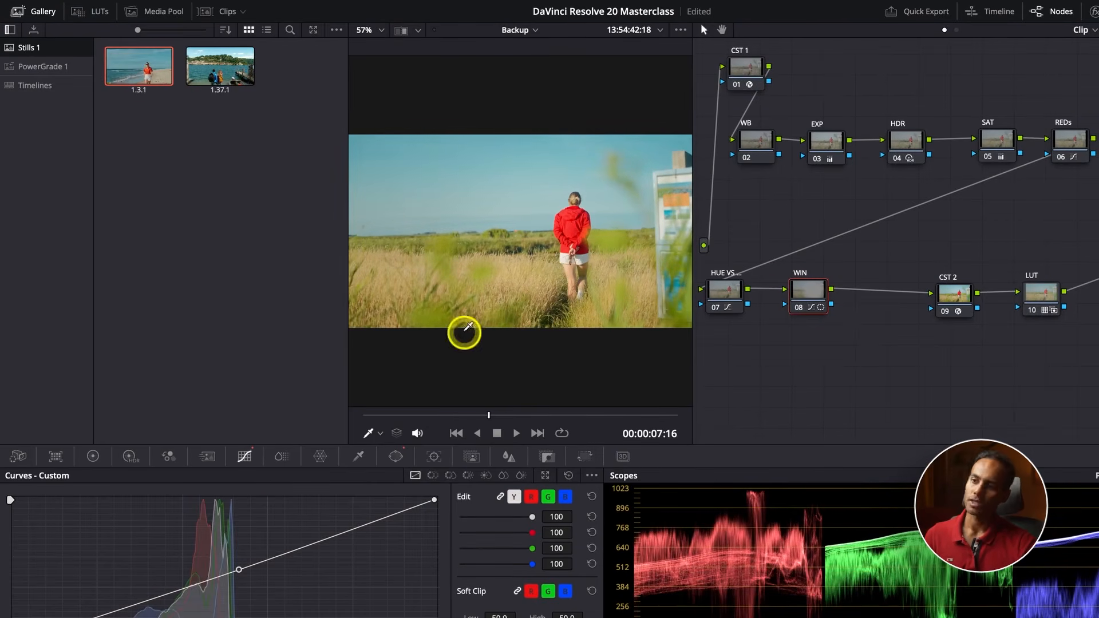
left_click(537, 433)
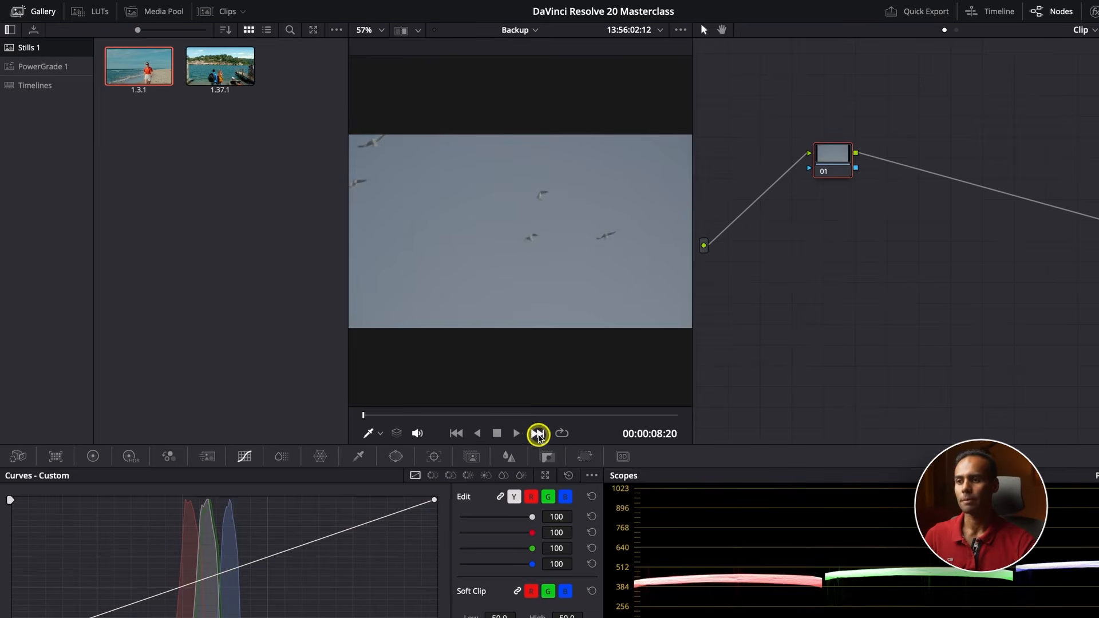
left_click(538, 433)
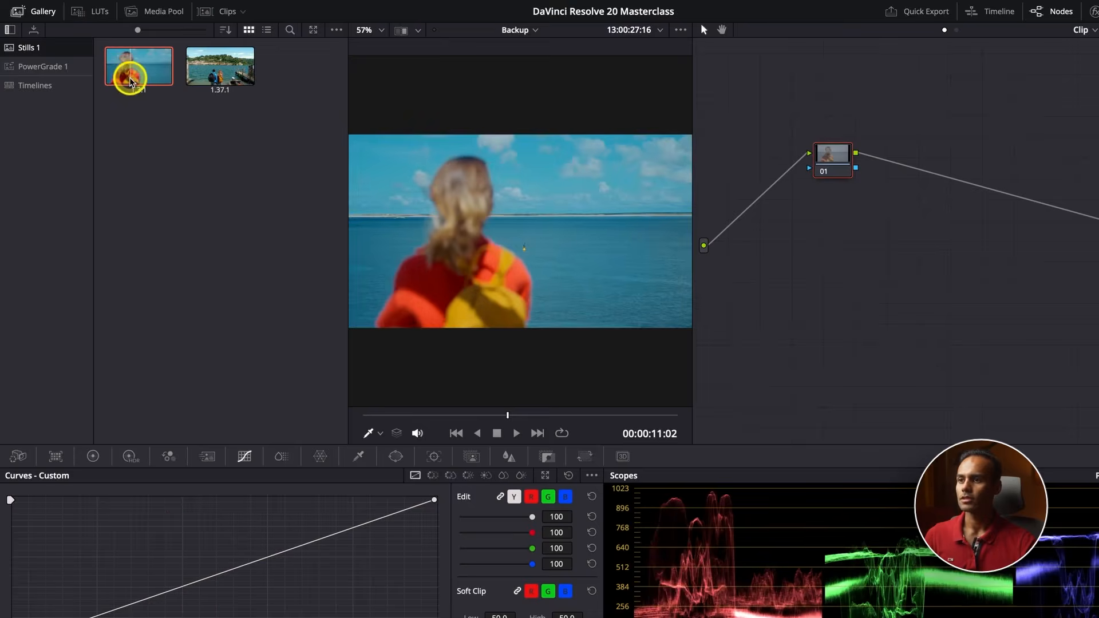
right_click(131, 79)
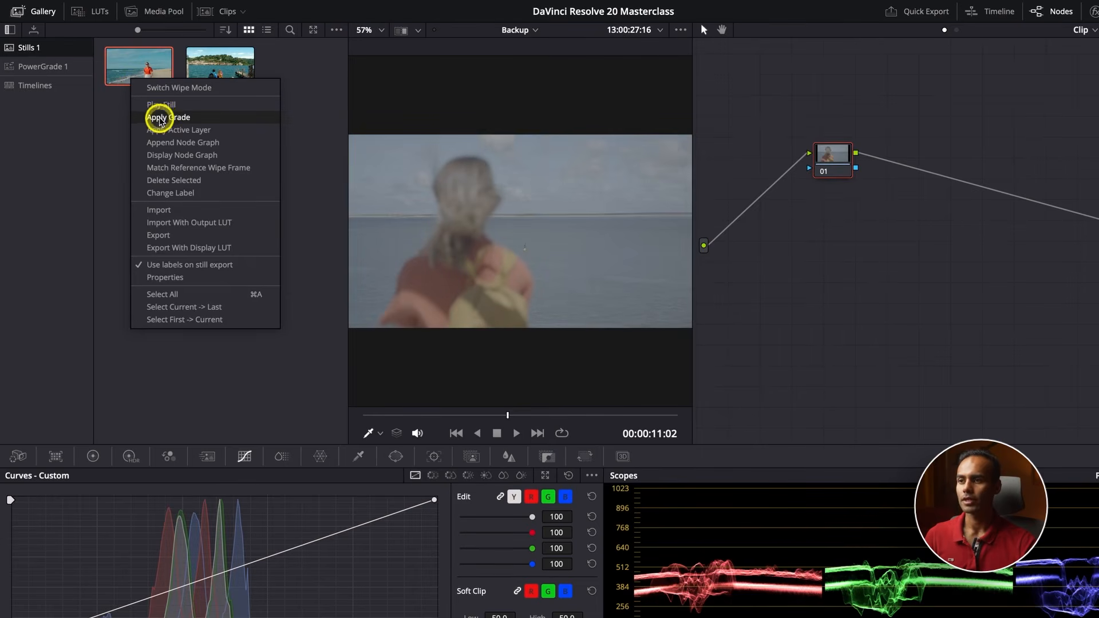
left_click(158, 117)
left_click(52, 14)
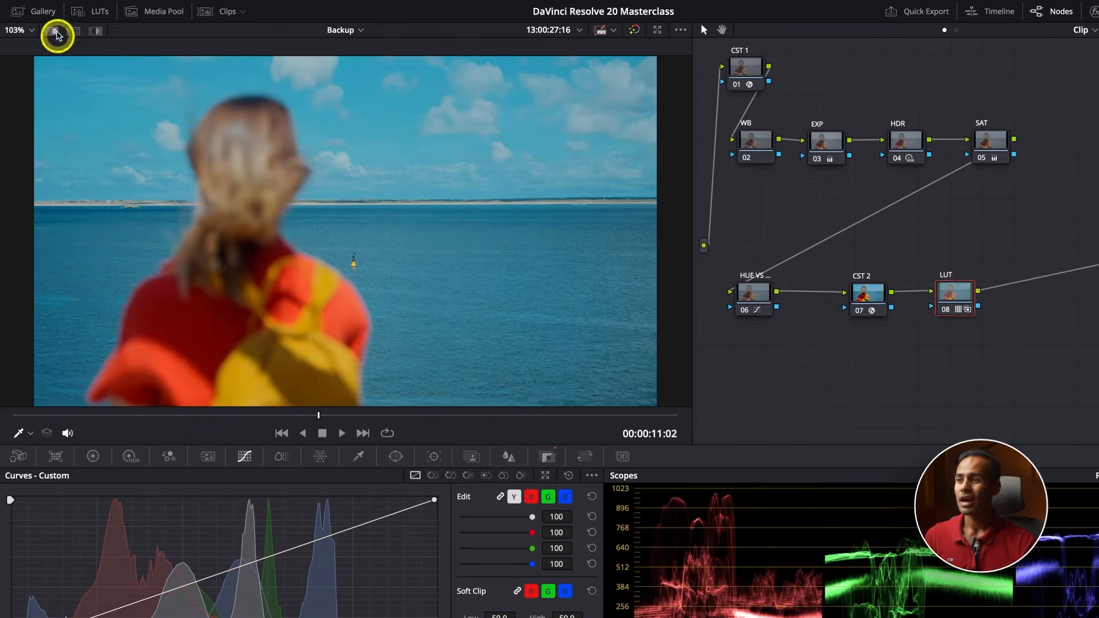
Review the sea clip's grade at several frames and compare its look with the field clip
left_click(370, 415)
left_click_drag(369, 415, 407, 417)
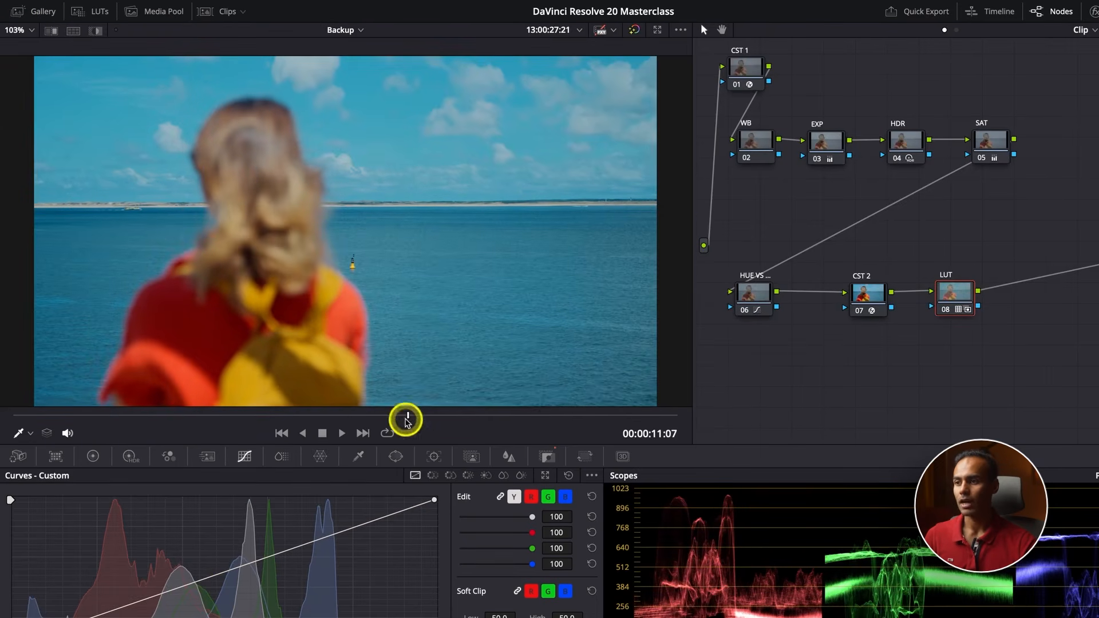
left_click(281, 433)
left_click(280, 433)
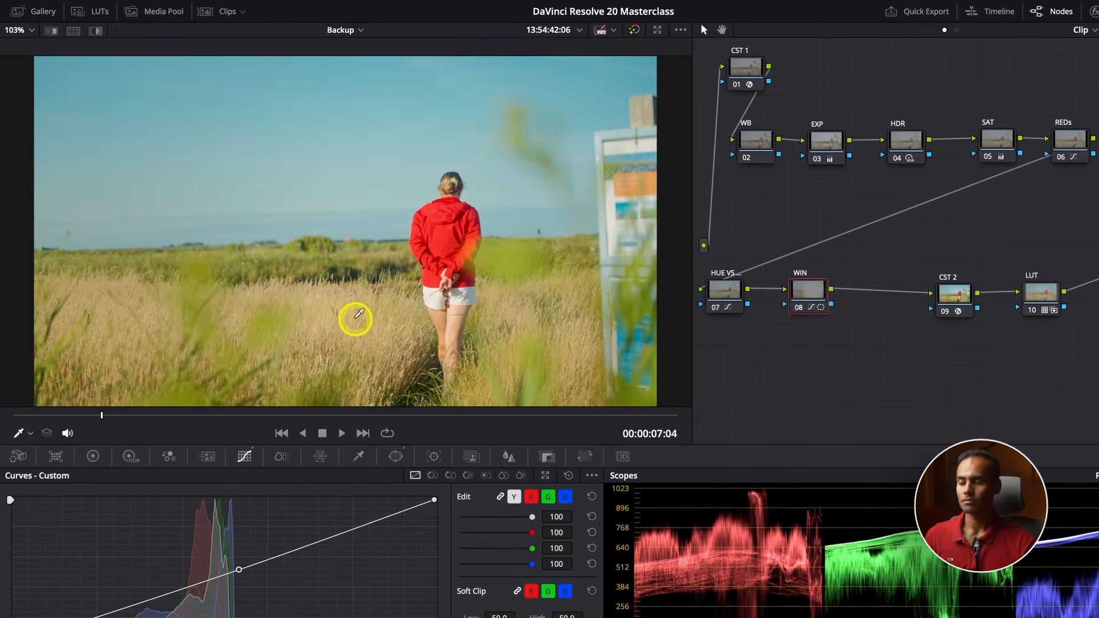
left_click(364, 433)
left_click(364, 434)
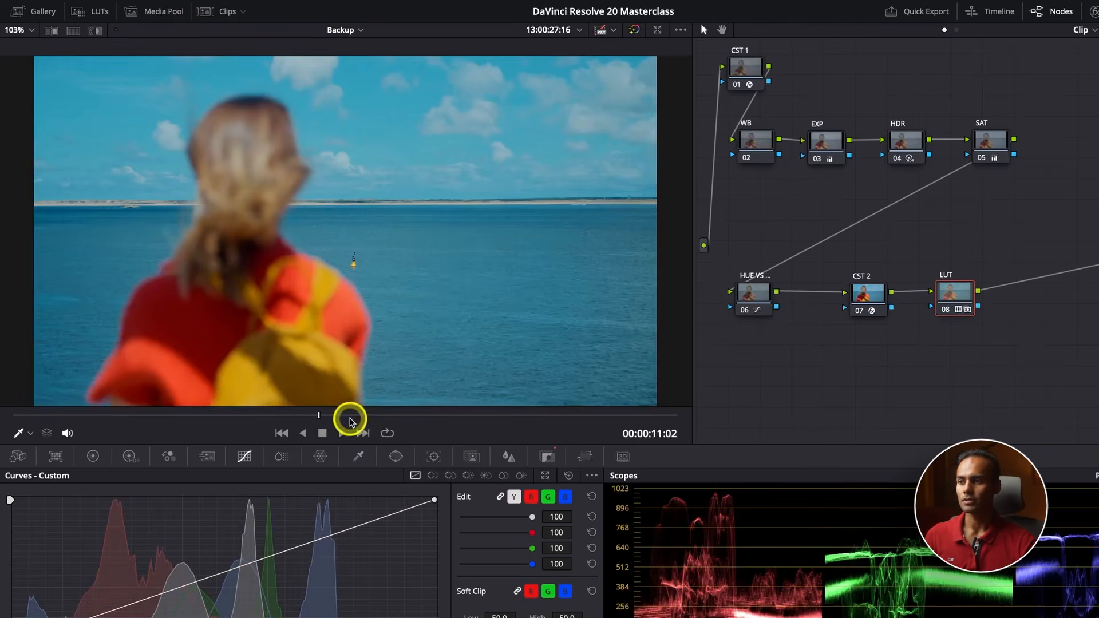
left_click_drag(350, 422, 479, 440)
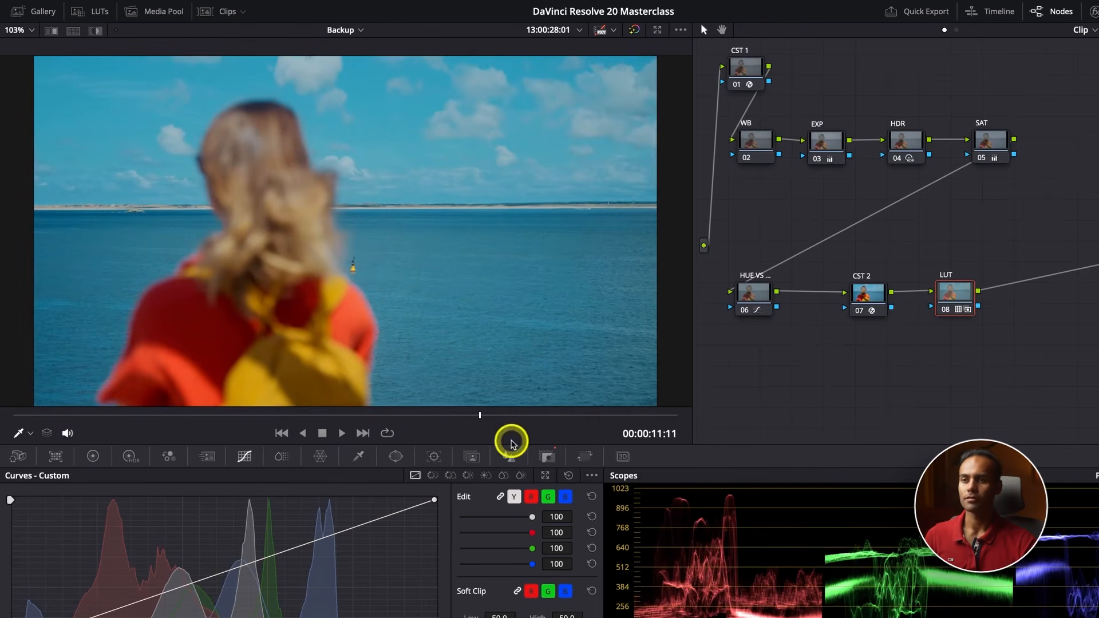
Try warming the sea clip by raising the WB node's HDR temperature to about 2558, and reset that node's grade
left_click(761, 146)
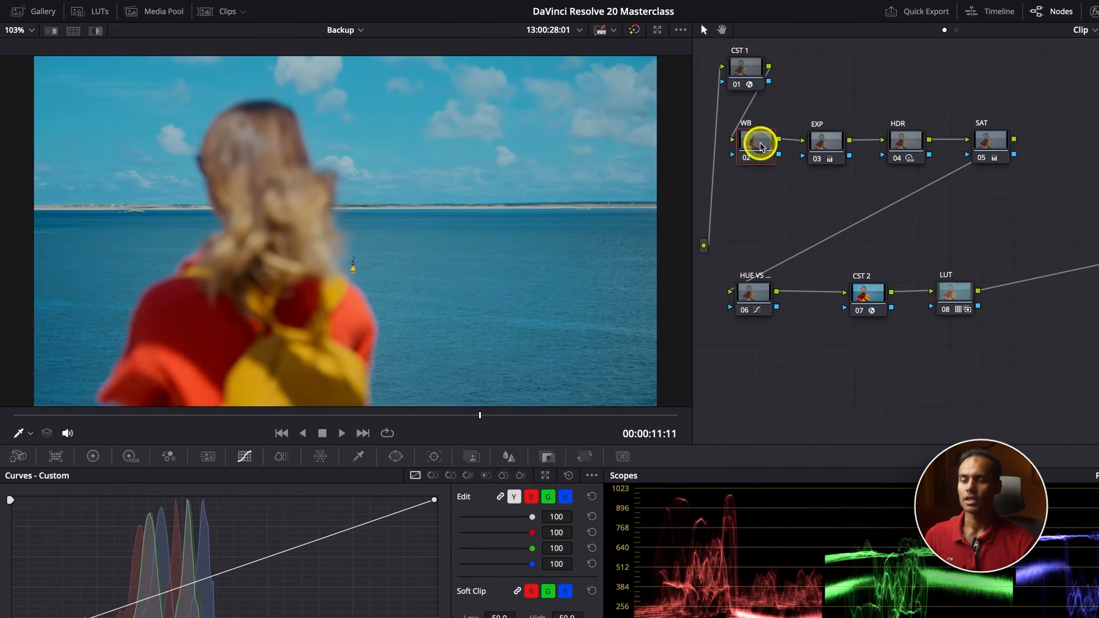
left_click(93, 456)
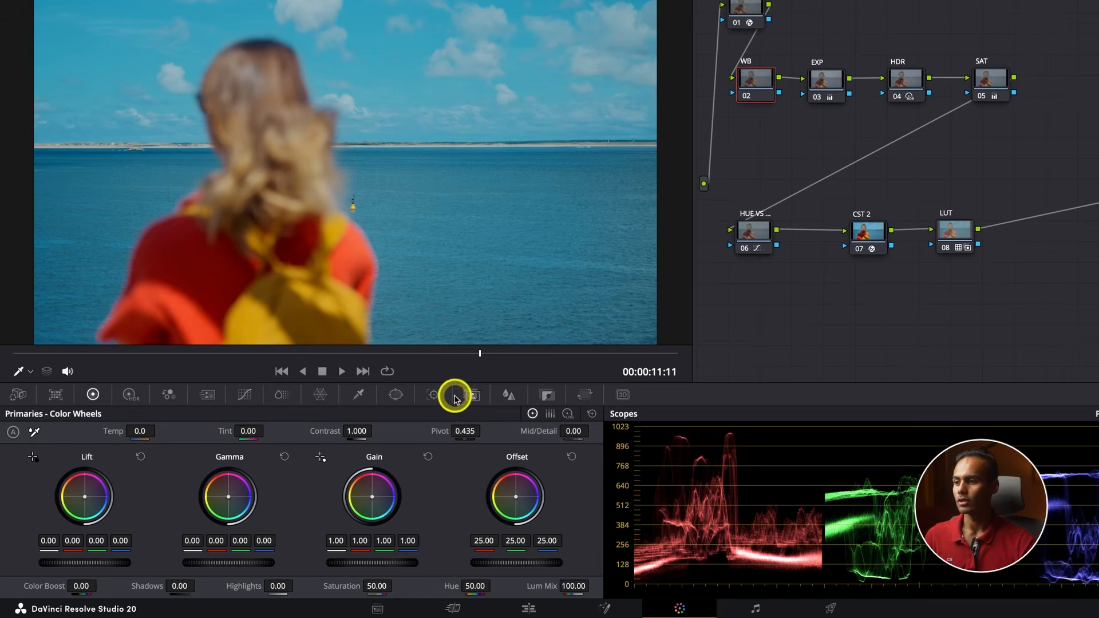
left_click(131, 397)
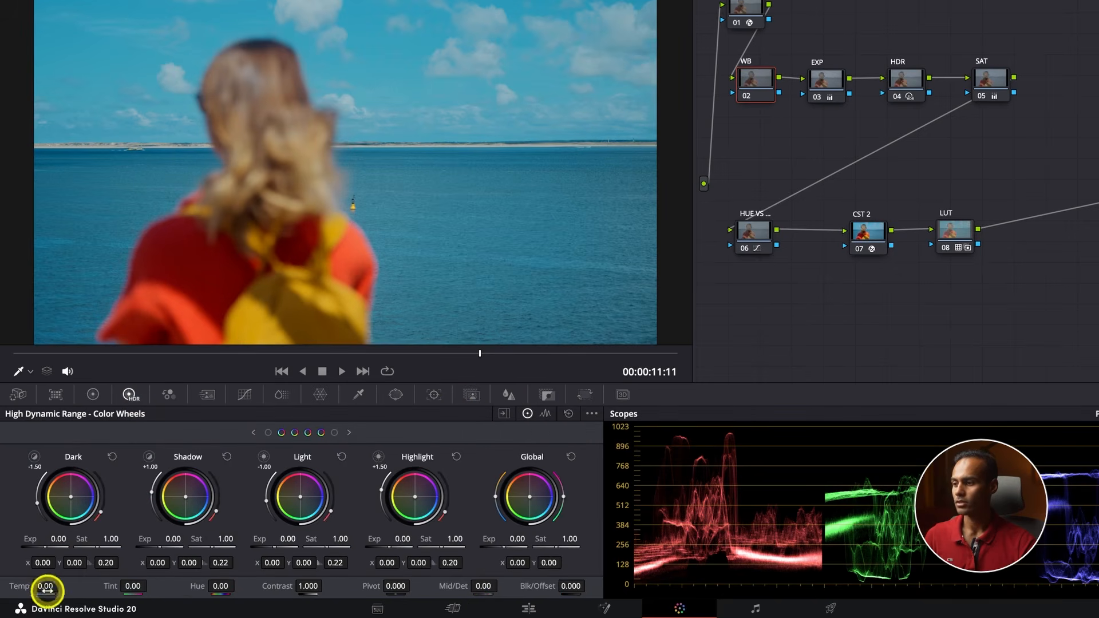
left_click_drag(45, 586, 1081, 557)
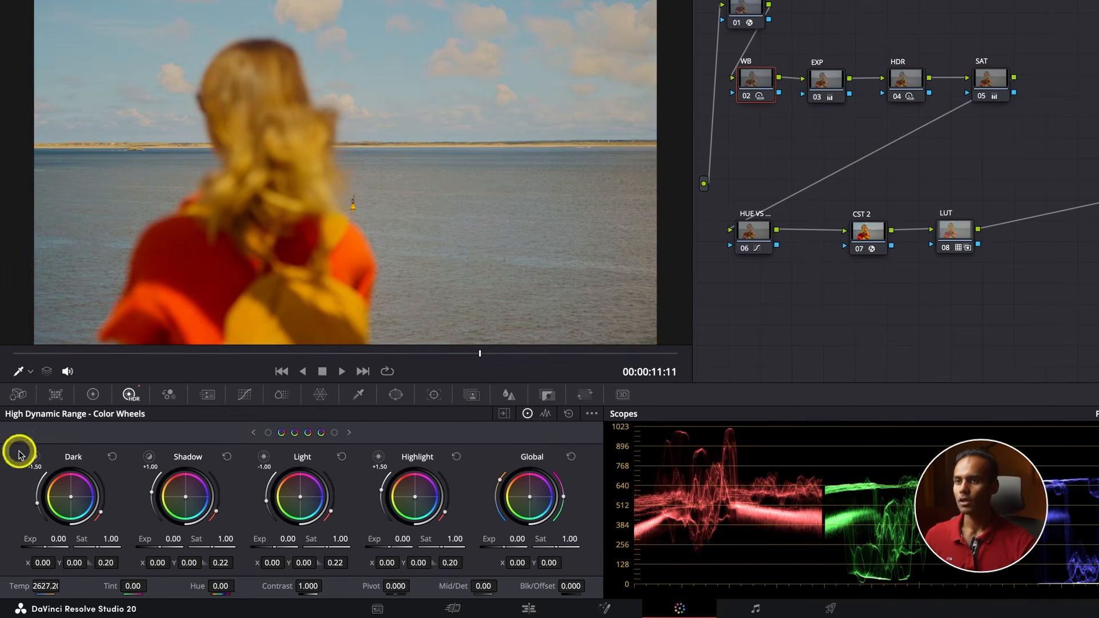
left_click_drag(19, 455, 17, 455)
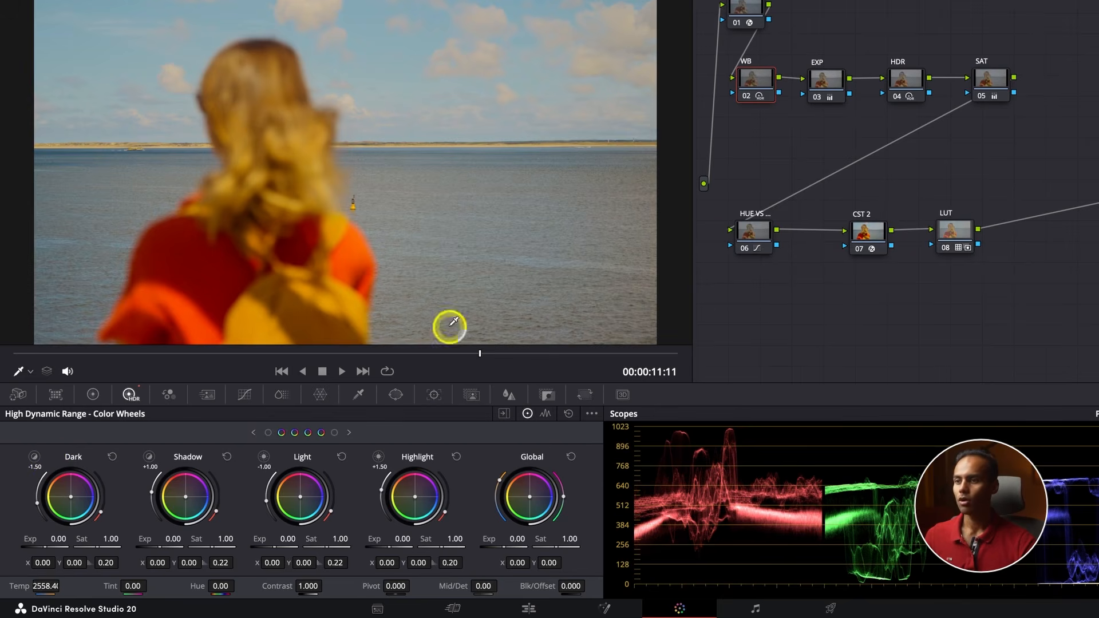
right_click(757, 83)
left_click(767, 93)
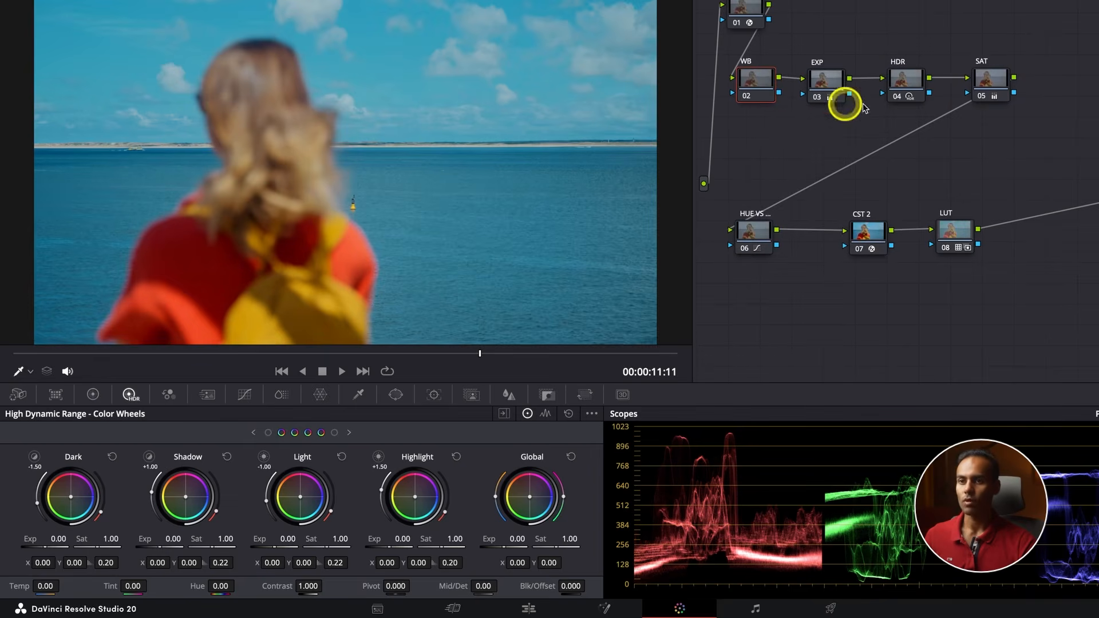
Shift the HUE VS, CST 2 and LUT nodes closer together to make room after the LUT node
left_click(993, 80)
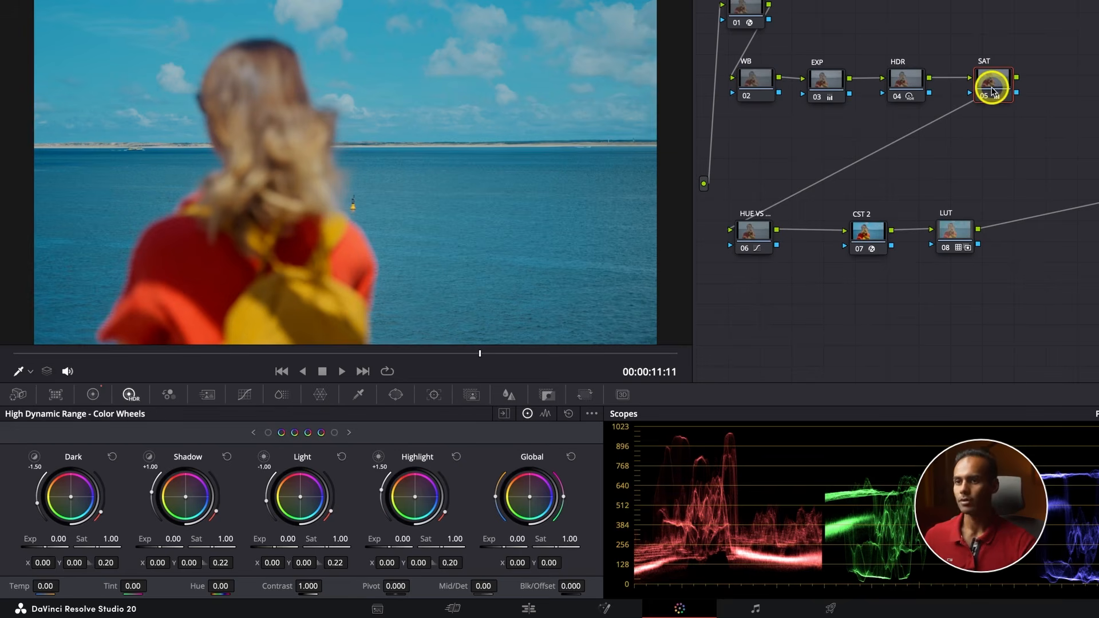
left_click_drag(765, 241, 747, 243)
left_click_drag(872, 237, 825, 236)
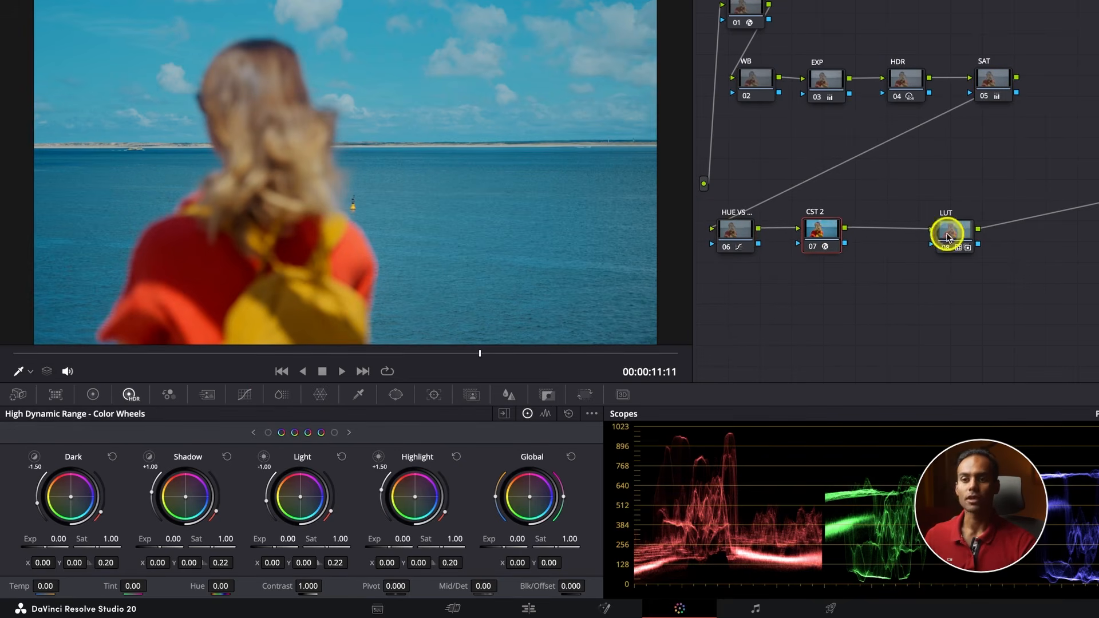
left_click_drag(947, 236, 907, 235)
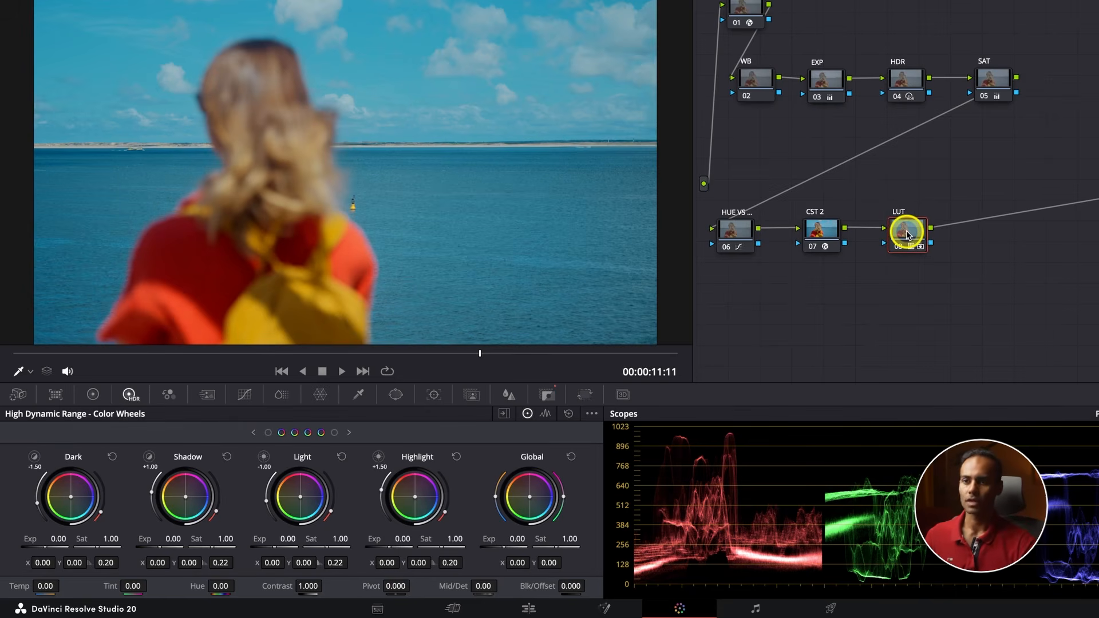
Add a serial node after LUT and push its Offset wheel toward orange, to about red 27.84, green 24.03, blue 16.25
key("alt+s")
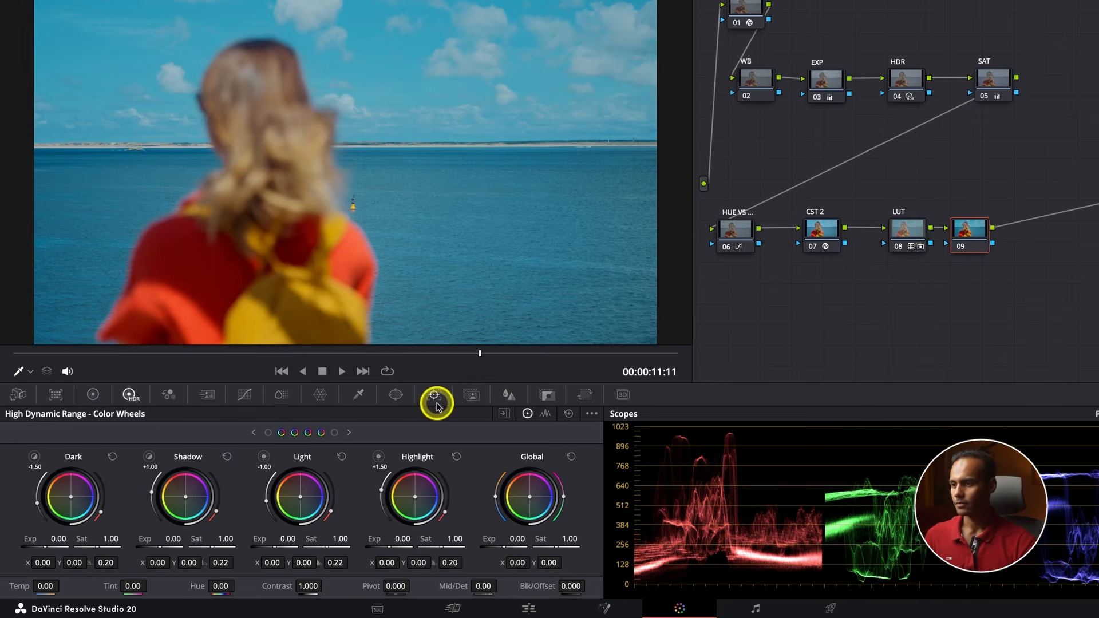
left_click(94, 395)
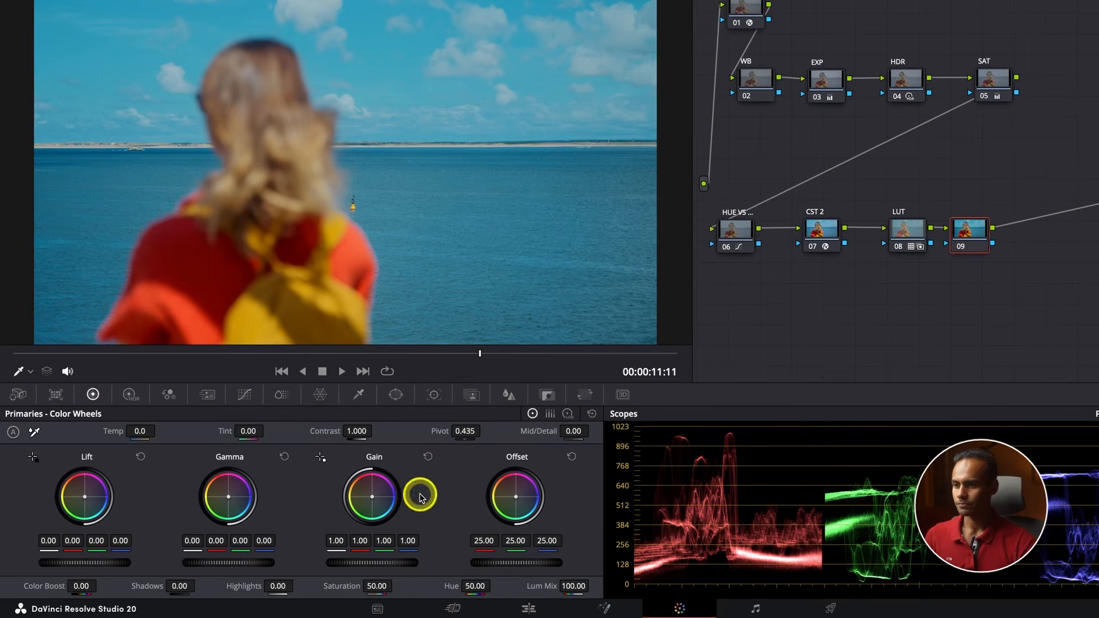
left_click_drag(516, 496, 488, 482)
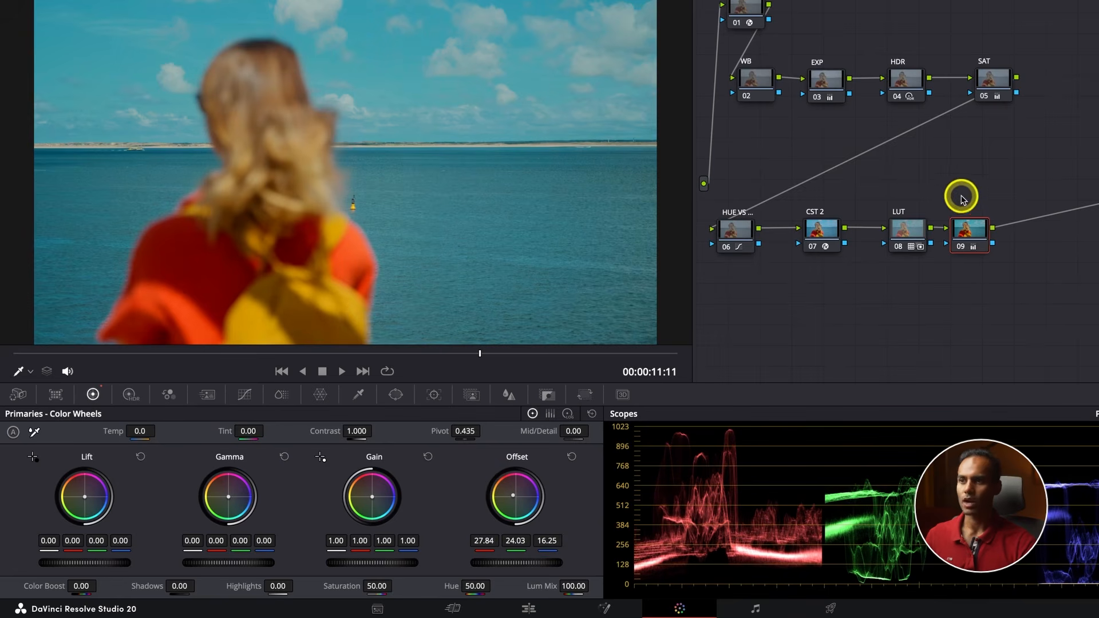
Review the warmed sea clip in full-screen playback and at several frames in the viewer
key("ctrl+f")
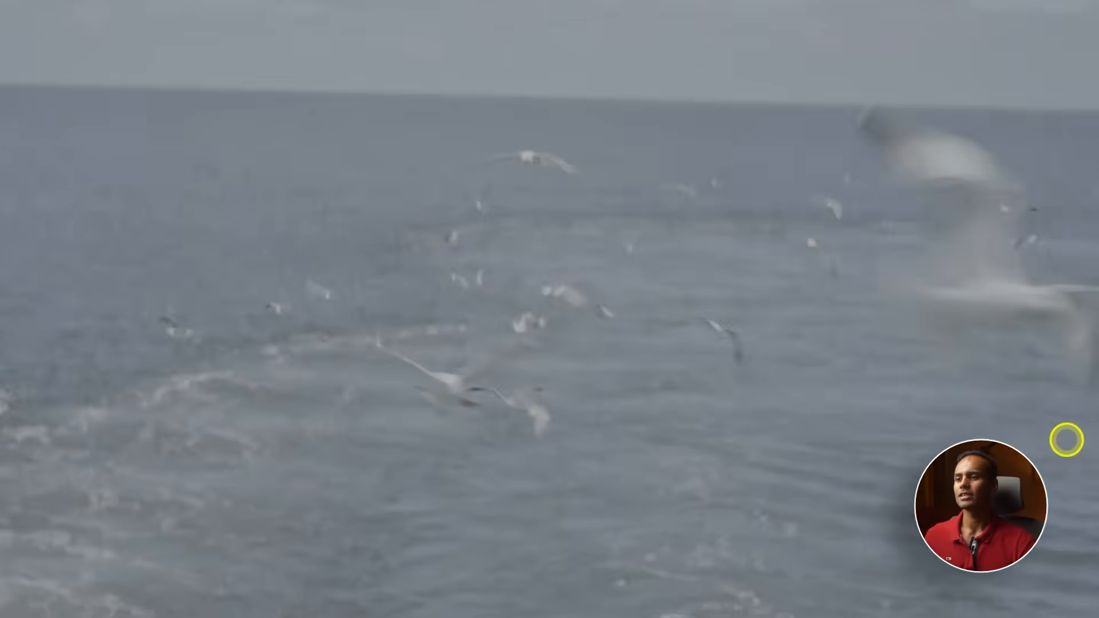
key("ctrl+f")
left_click(256, 394)
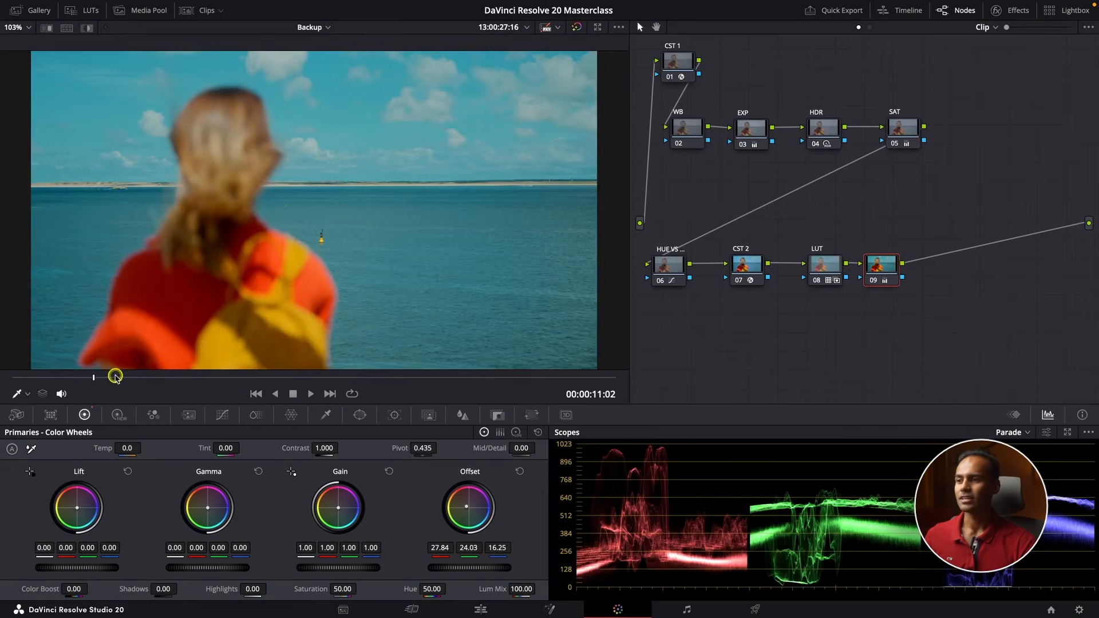
left_click_drag(115, 378, 502, 381)
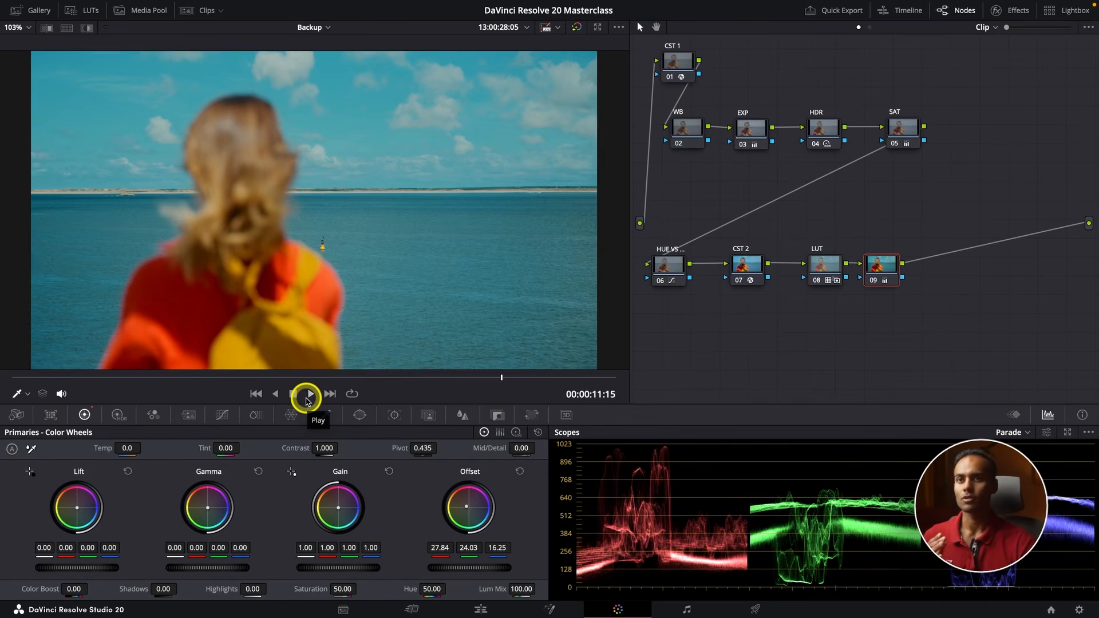
mouse_move(1097, 1)
left_click(618, 45)
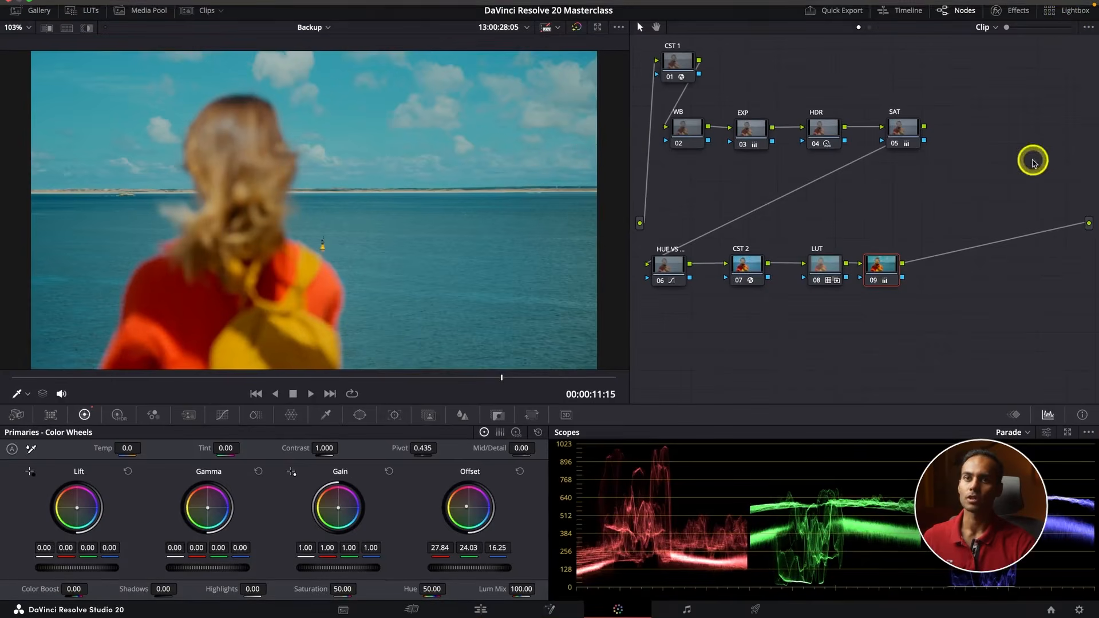
Compare the graded clips in the Lightbox and open the beach clip of the woman in the red shirt for grading
left_click(1064, 10)
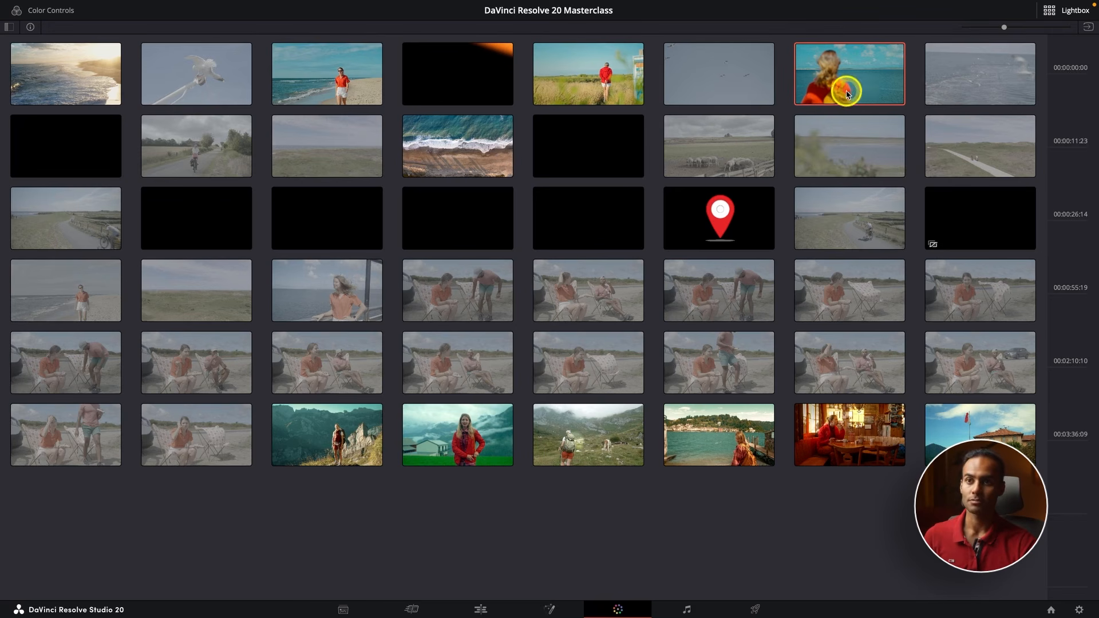
left_click(299, 86)
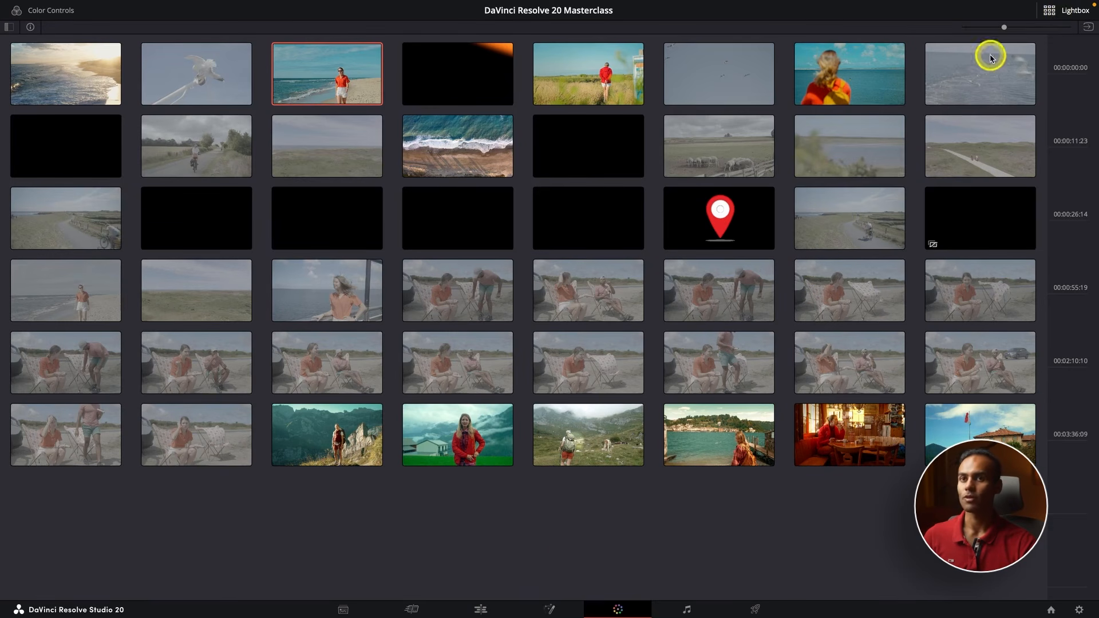
left_click(1069, 13)
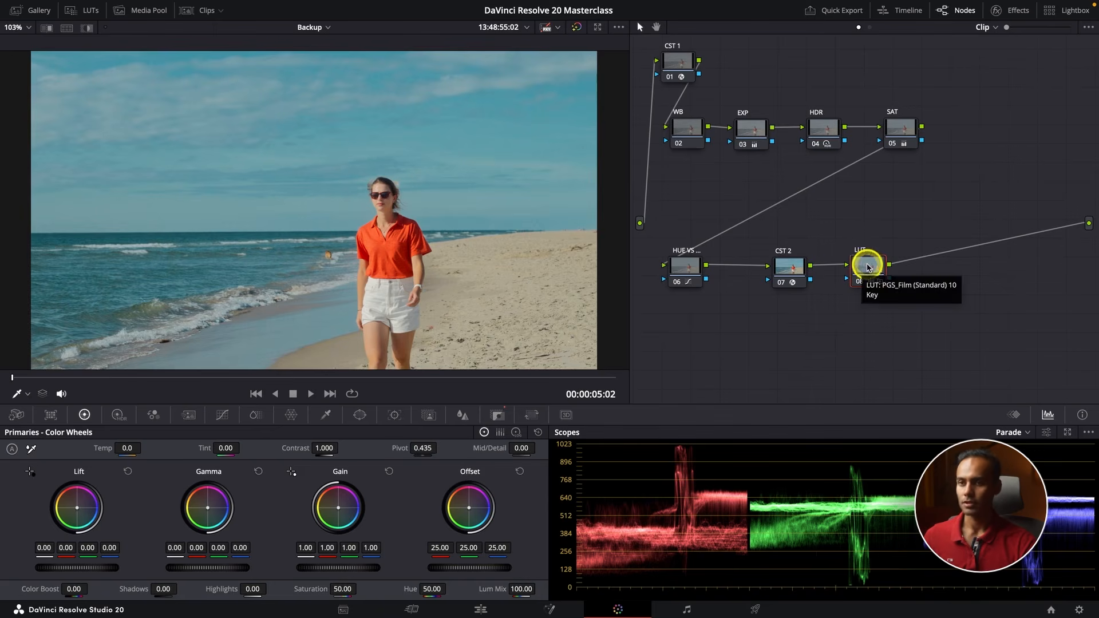
Add a serial node after the beach clip's LUT, warm its Offset to about 27.45, 24.15, 20.55, and check it in the Lightbox
key("alt+s")
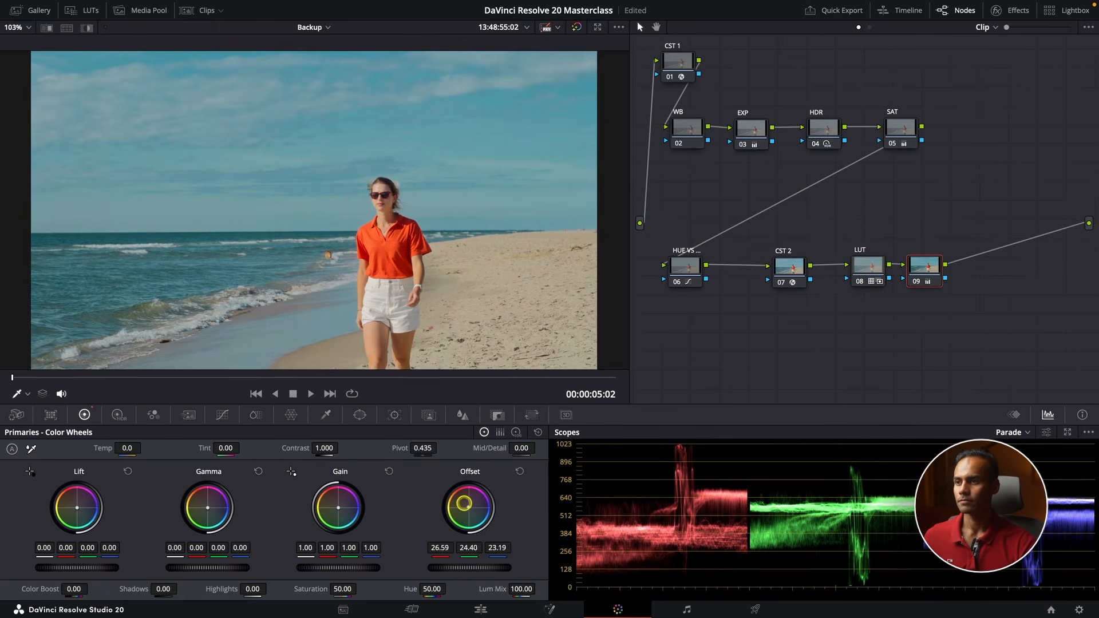
left_click_drag(464, 503, 457, 498)
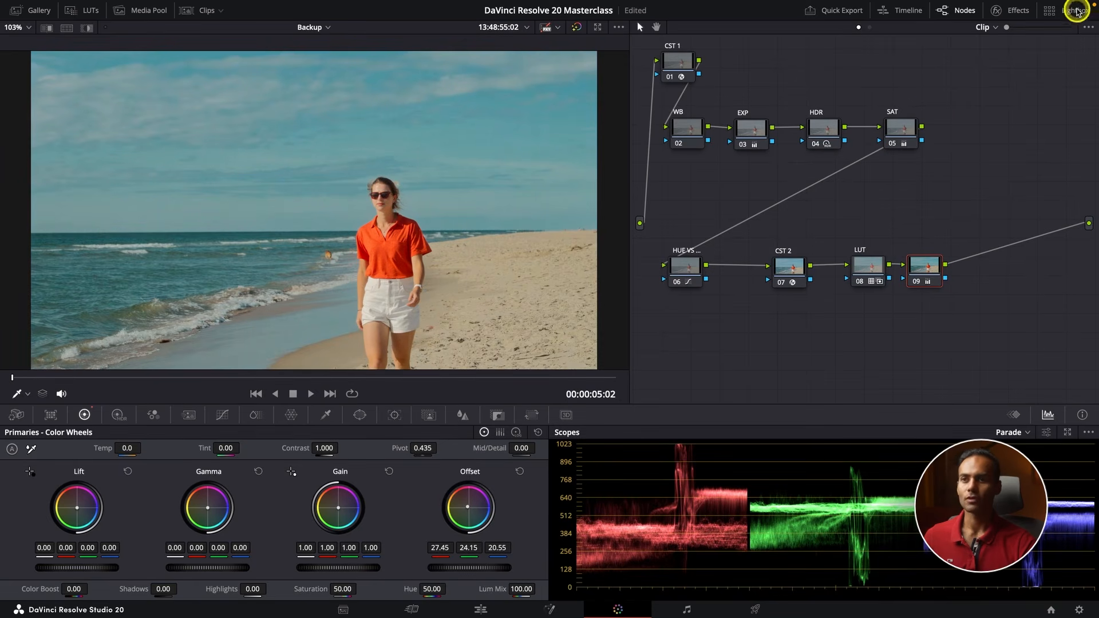
left_click(1065, 11)
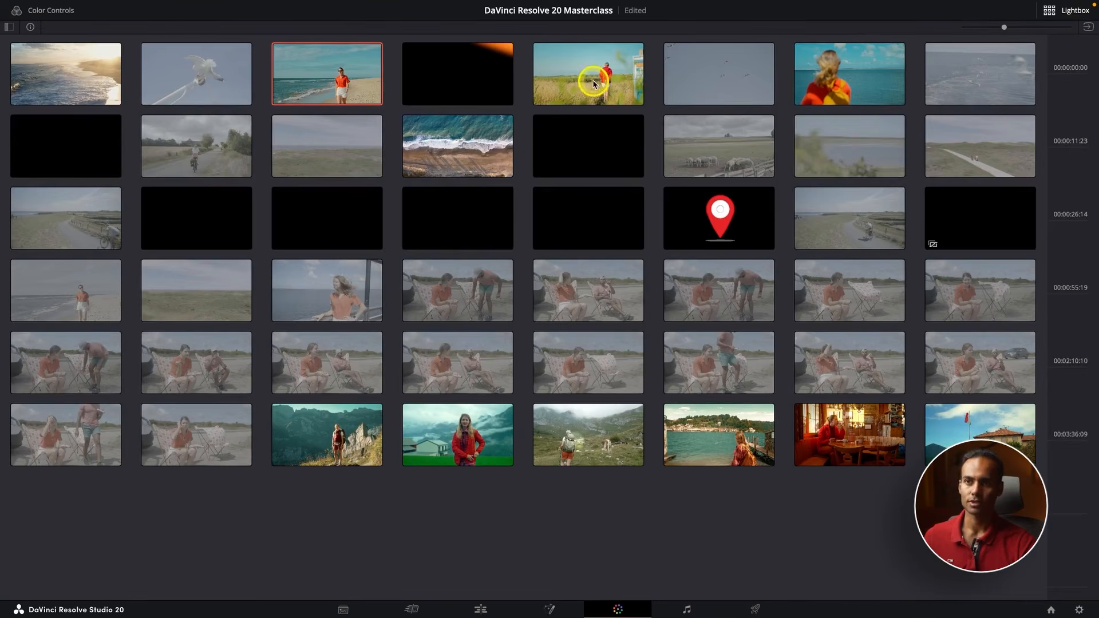